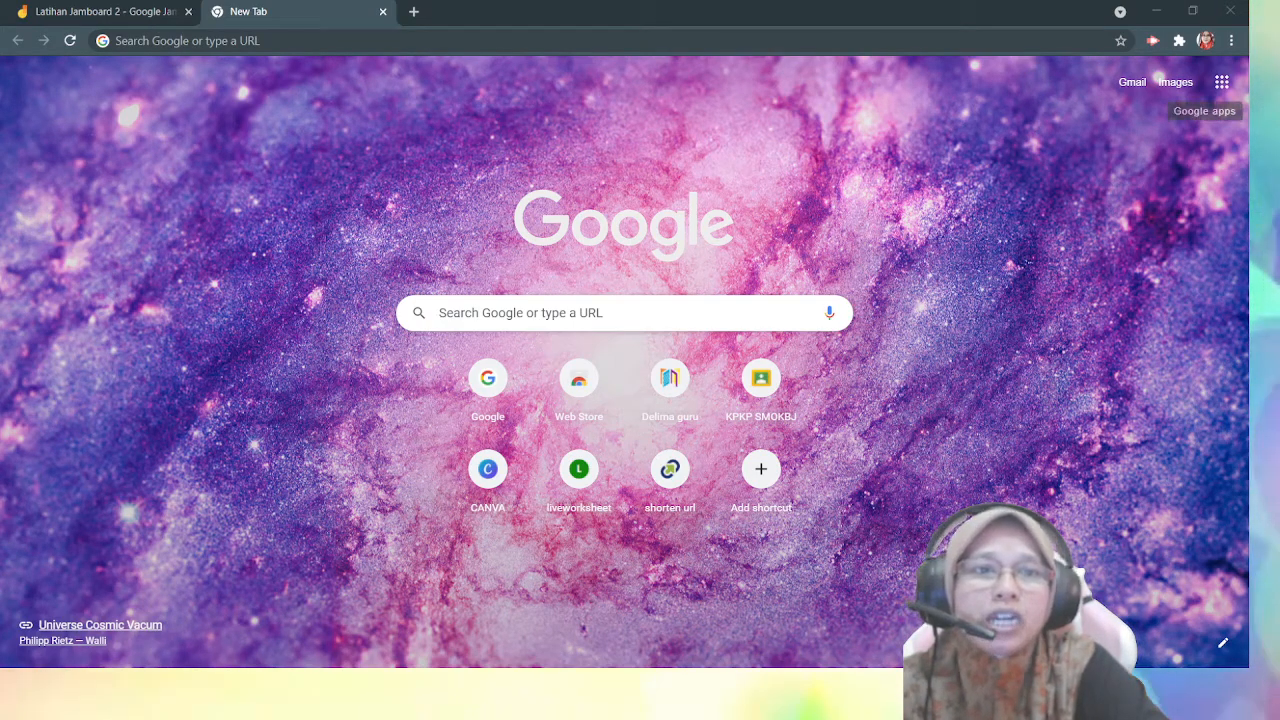
# - Find Jamboard among the Google apps on the new tab page and open it
pyautogui.click(1222, 84)
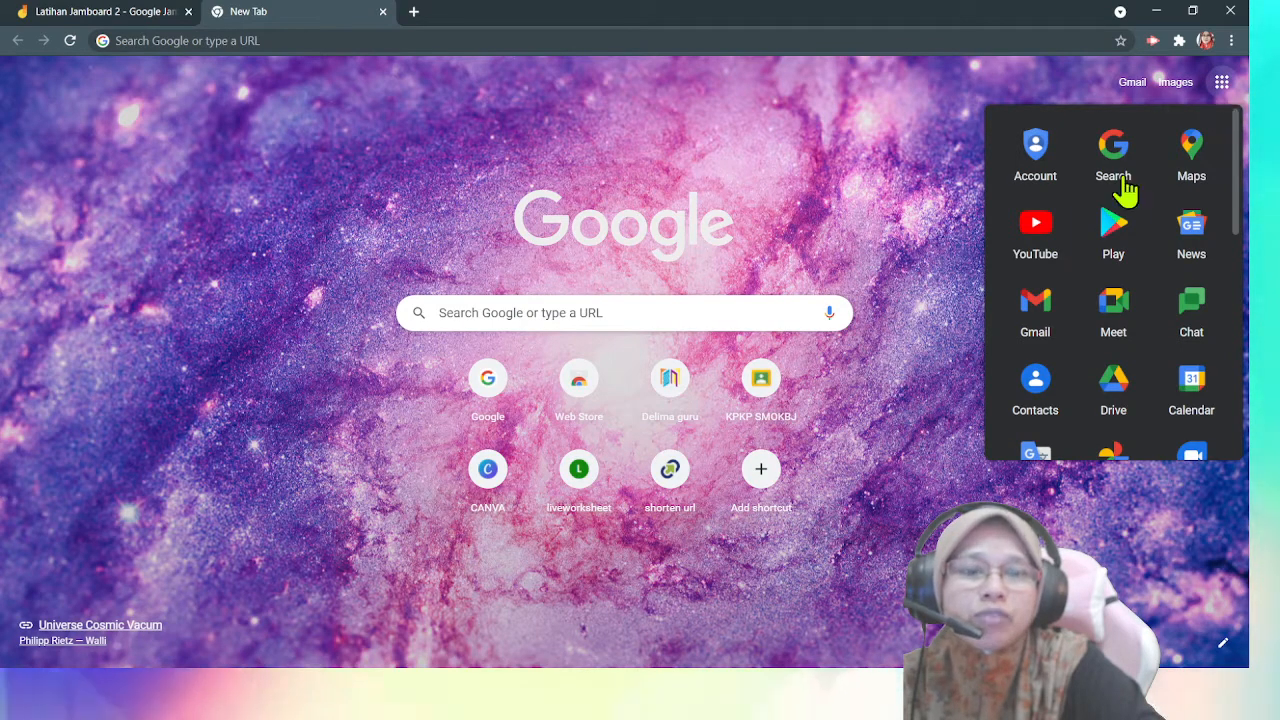
pyautogui.click(1223, 88)
pyautogui.click(1224, 90)
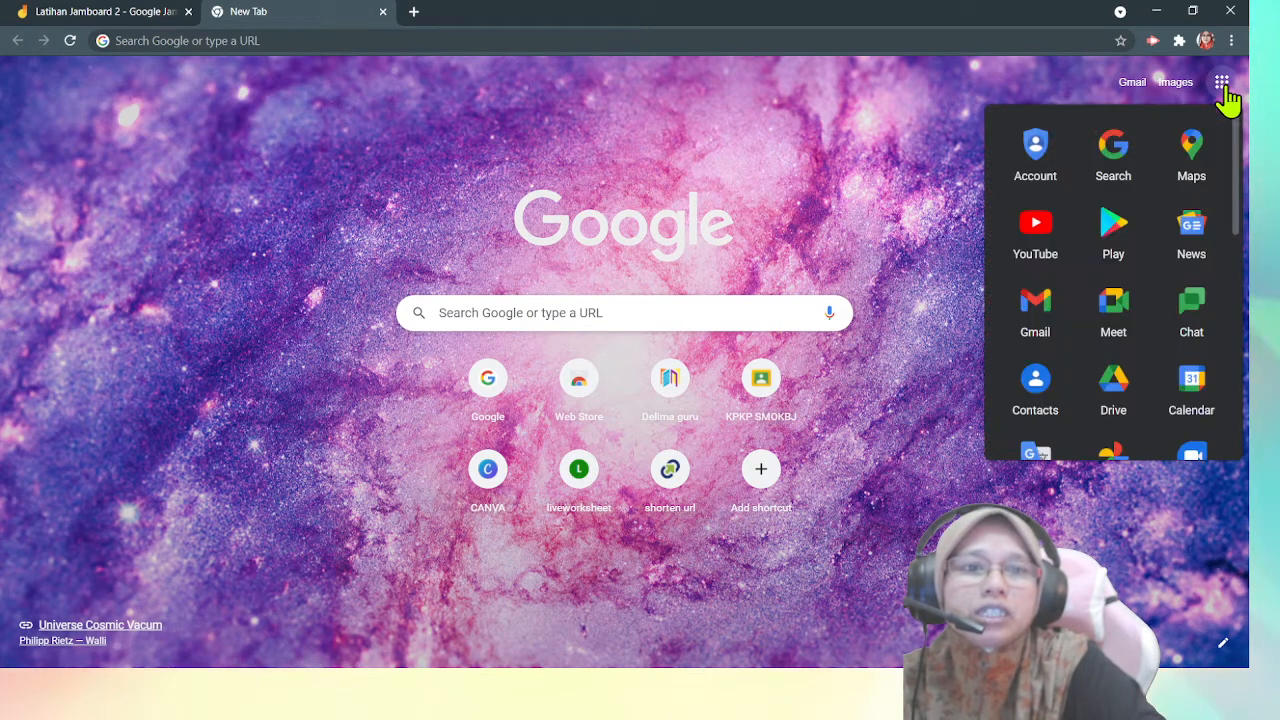
pyautogui.moveTo(1240, 165); pyautogui.dragTo(1240, 258)
pyautogui.scroll(-2, 1237, 240)
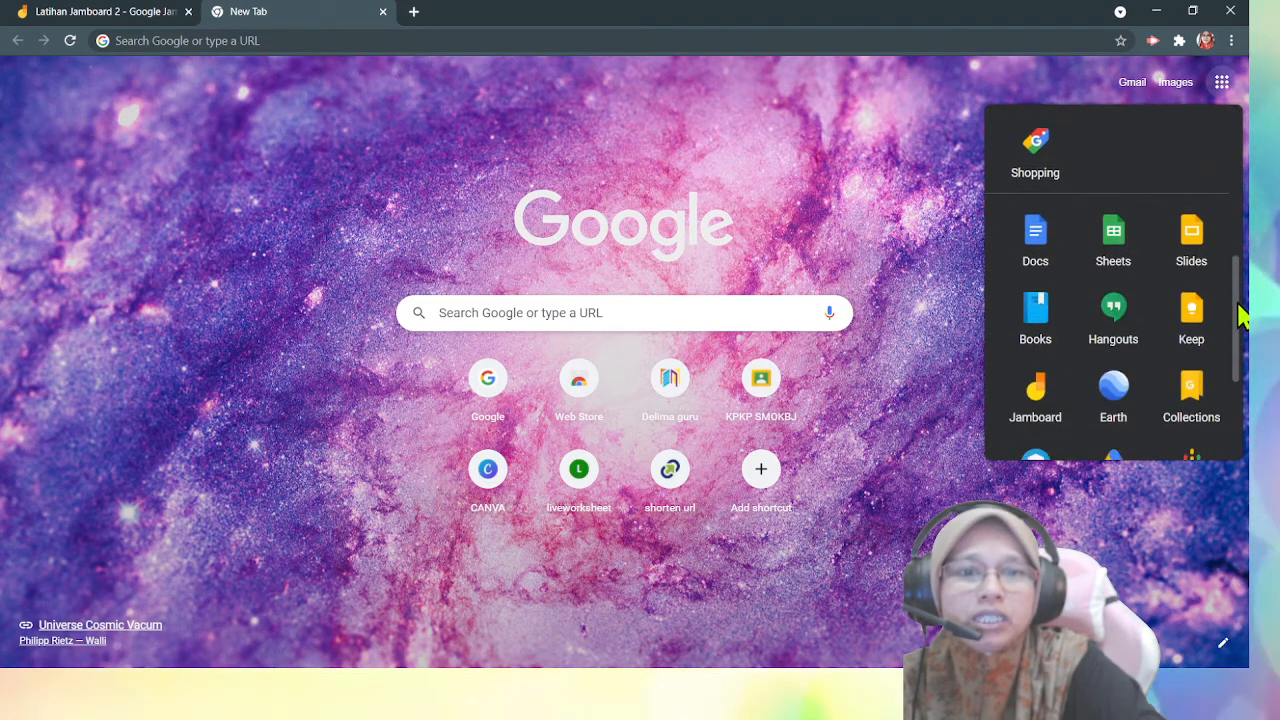
pyautogui.click(1040, 398)
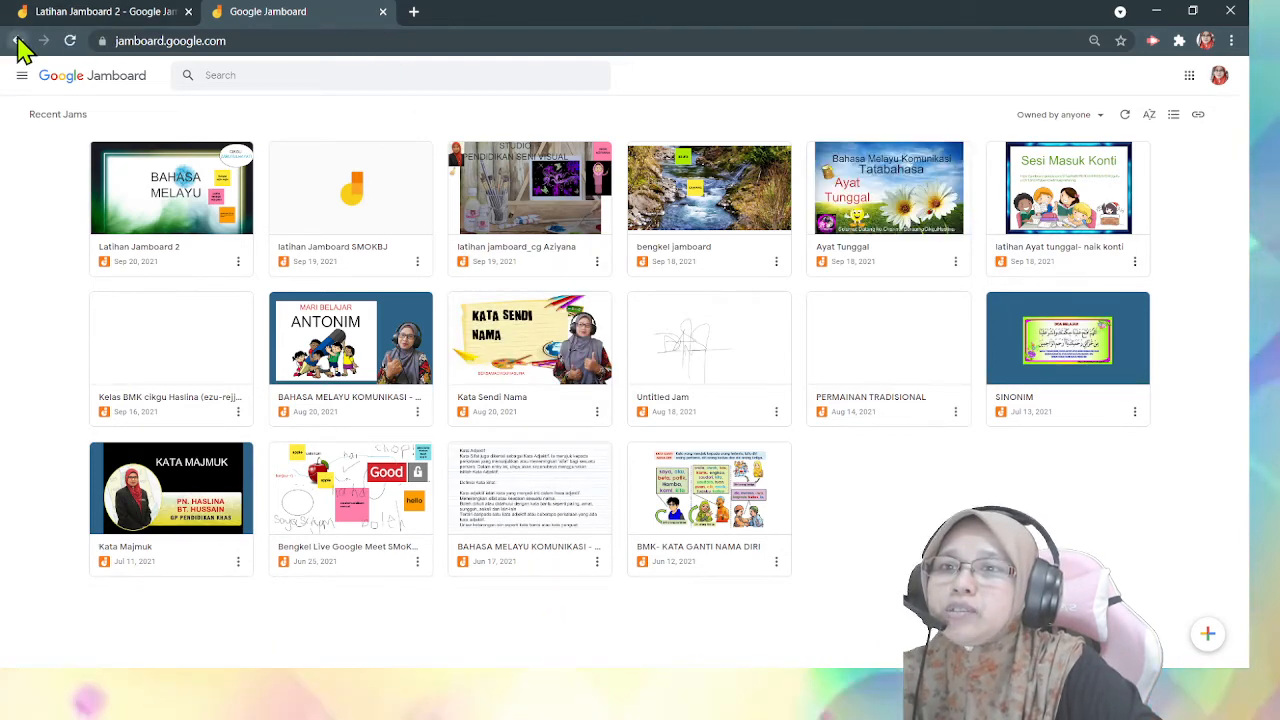
# - Return to the new tab page, search Google for "jamboard", open the Jamboard - Google result and go back
pyautogui.click(115, 210)
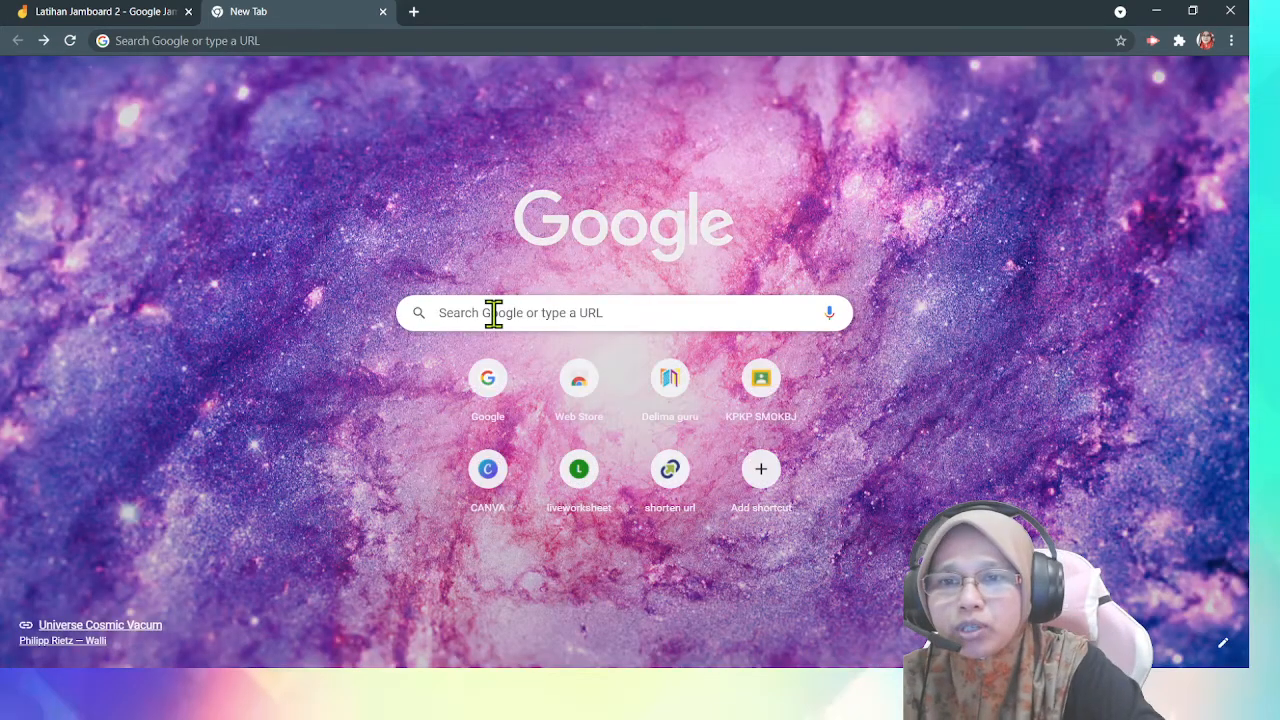
pyautogui.click(494, 313)
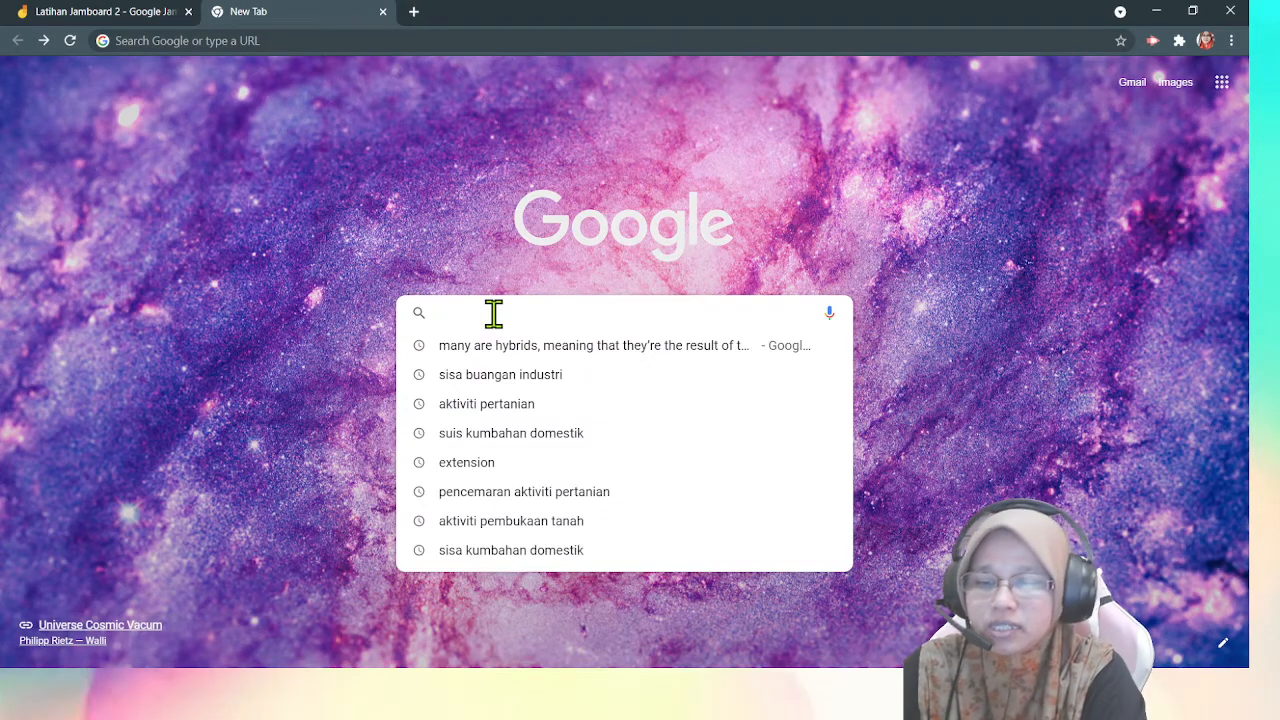
pyautogui.write('jam')
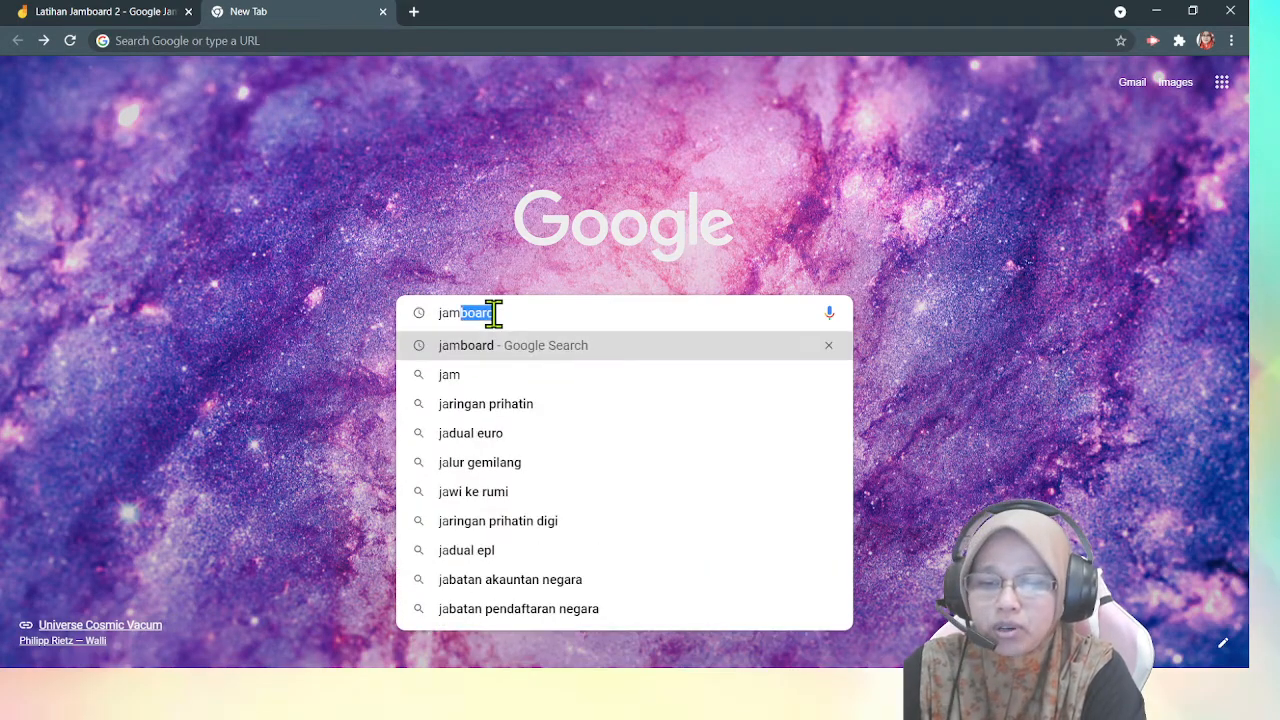
pyautogui.write('boatd')
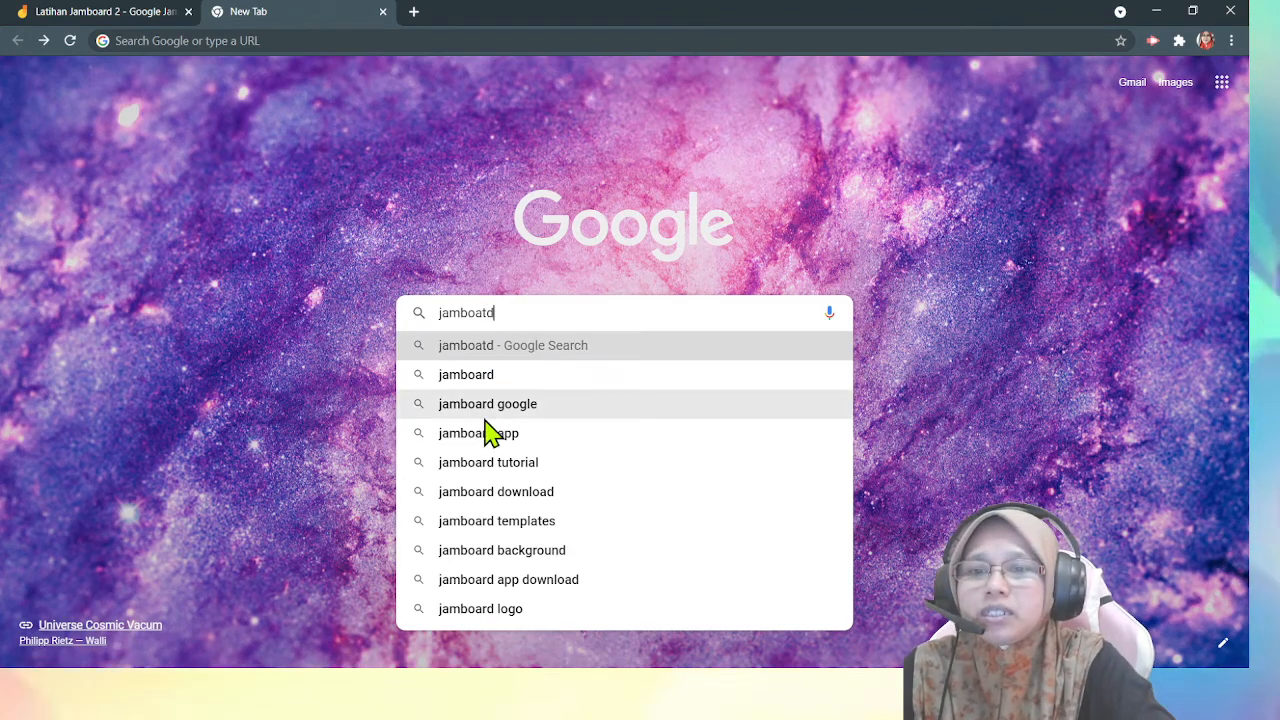
pyautogui.click(490, 377)
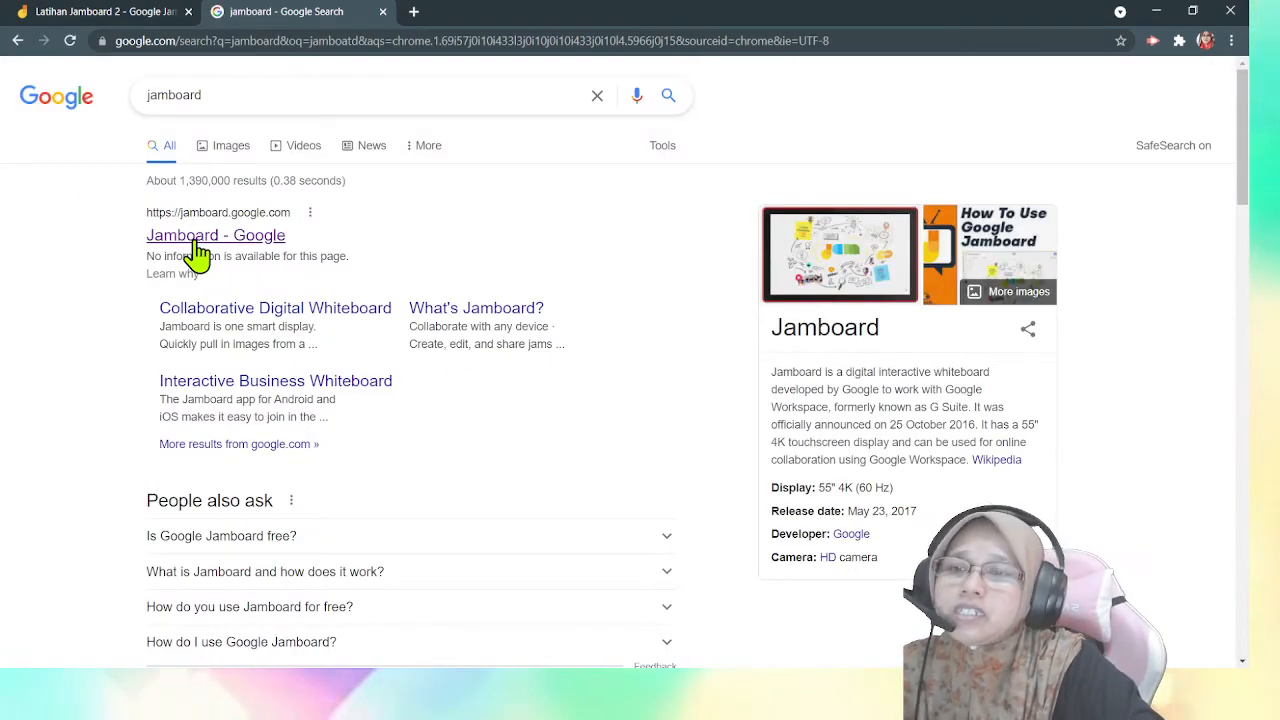
pyautogui.click(197, 250)
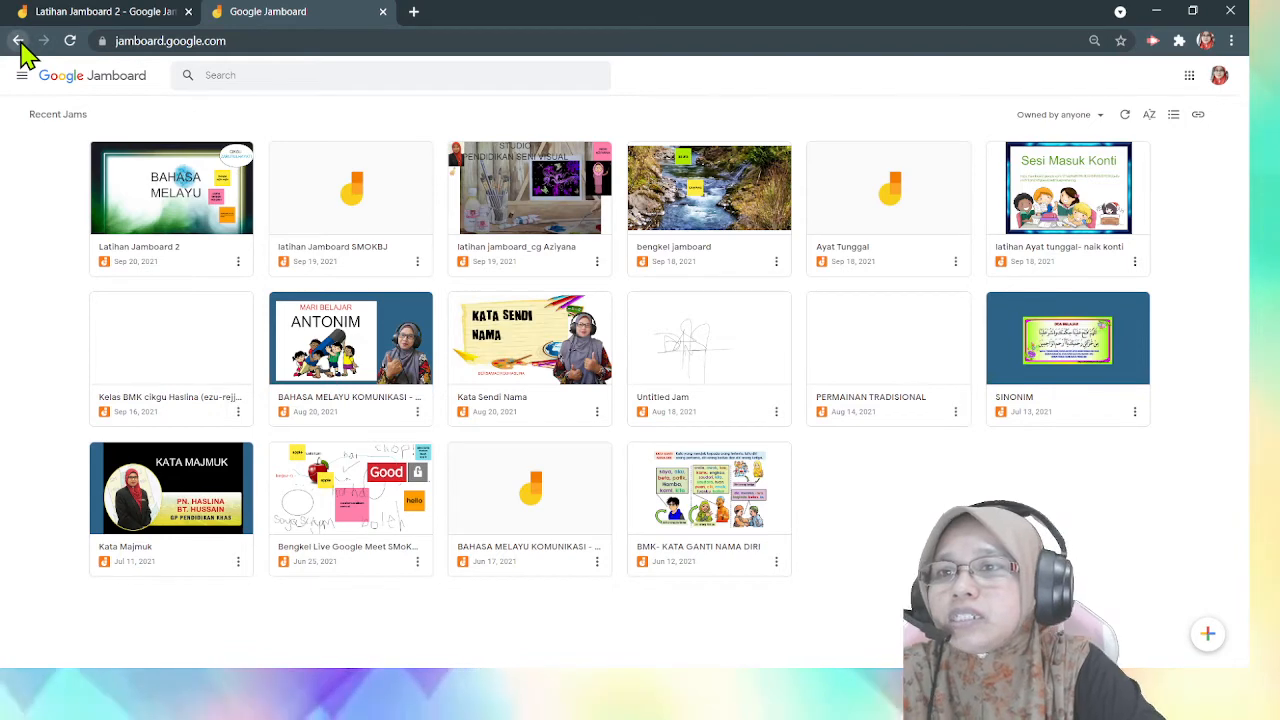
pyautogui.click(19, 41)
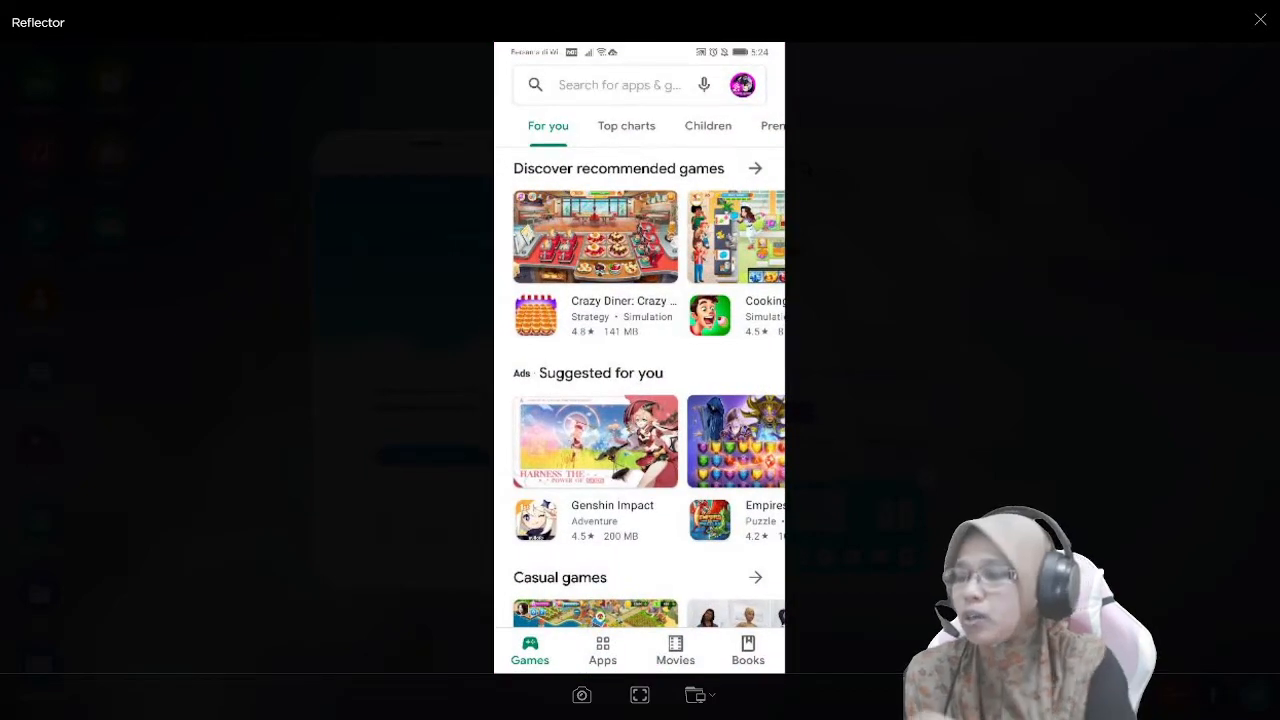
# - Search the phone's app store for "jamboard" and launch the Jamboard app from its Google LLC listing
pyautogui.click(620, 85)
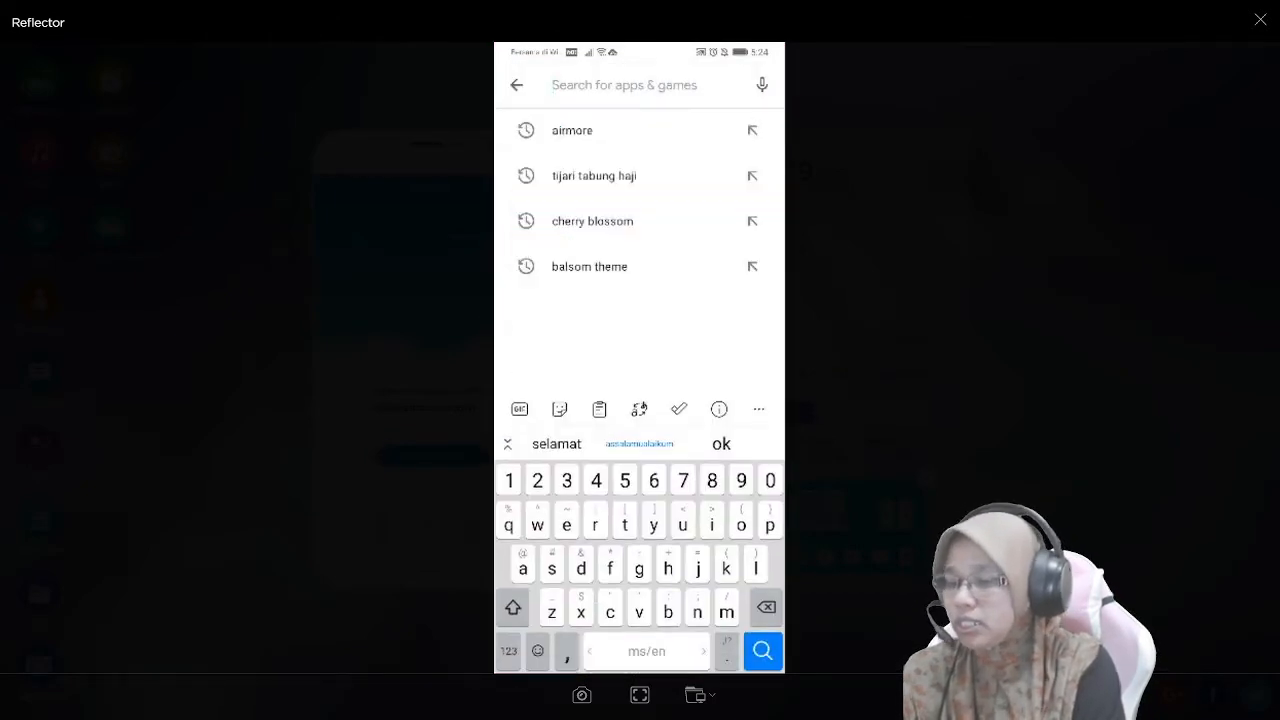
pyautogui.write('ja')
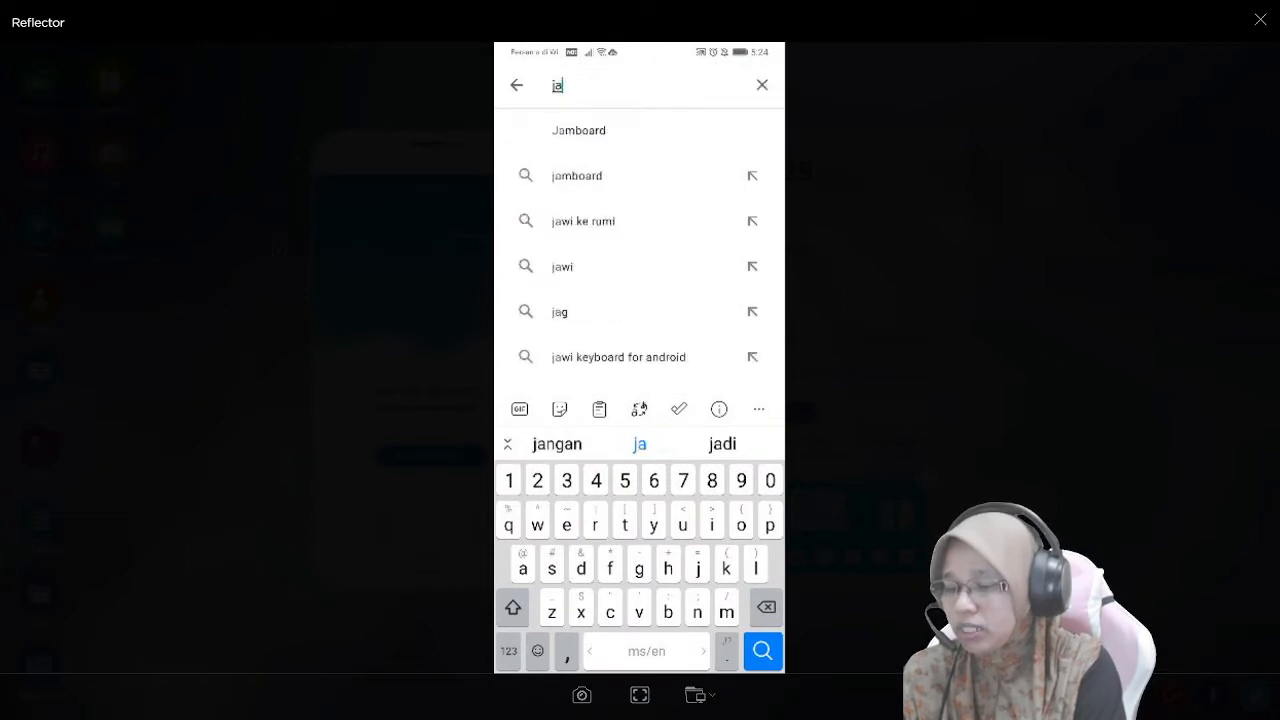
pyautogui.write('mb')
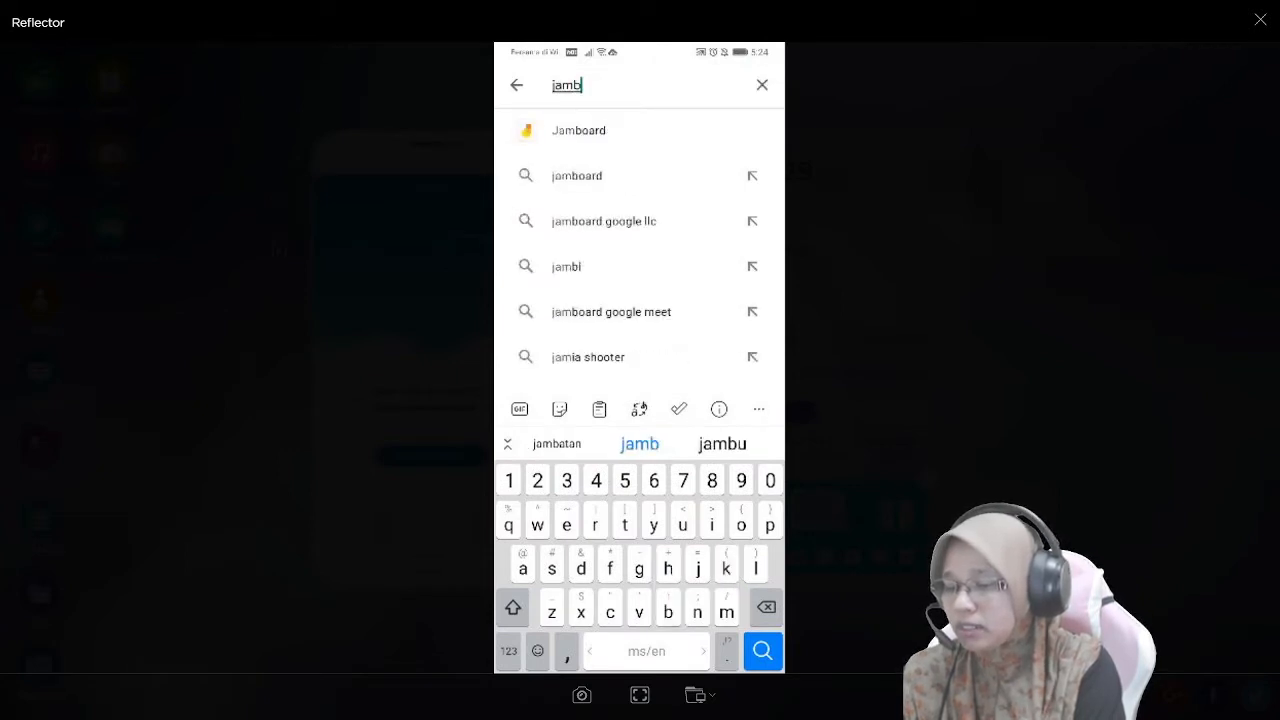
pyautogui.write('oard')
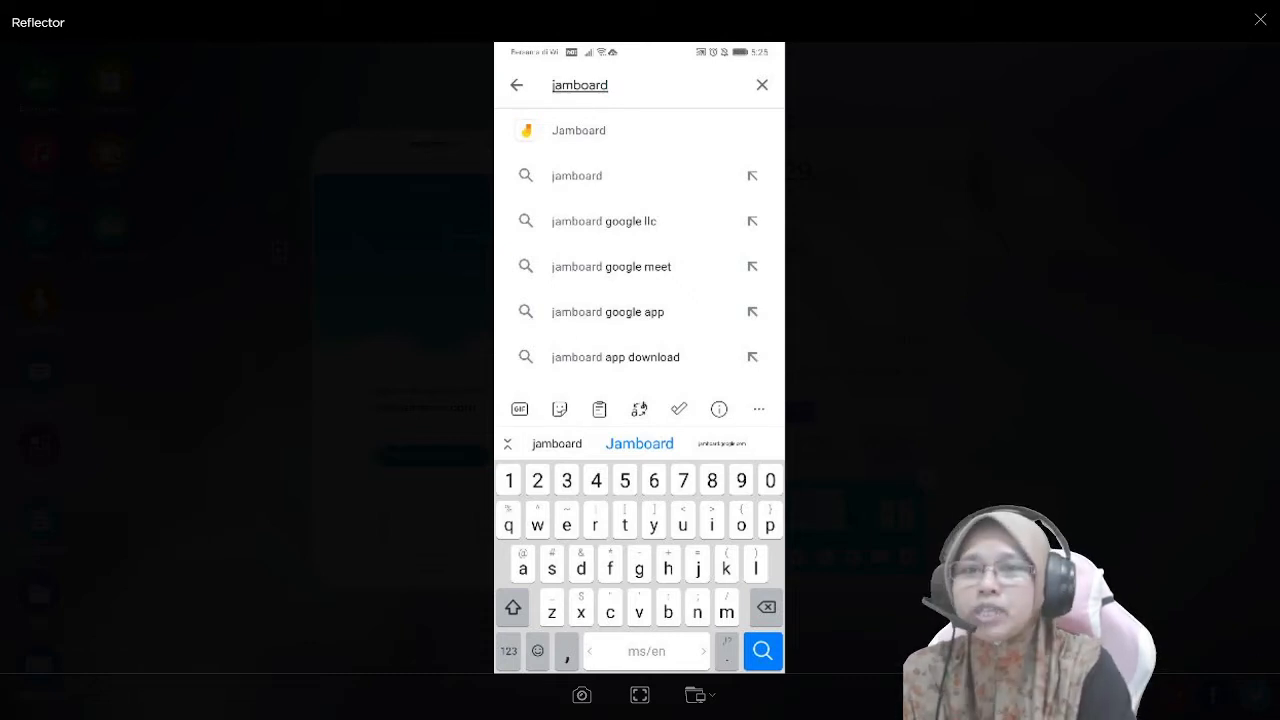
pyautogui.click(588, 131)
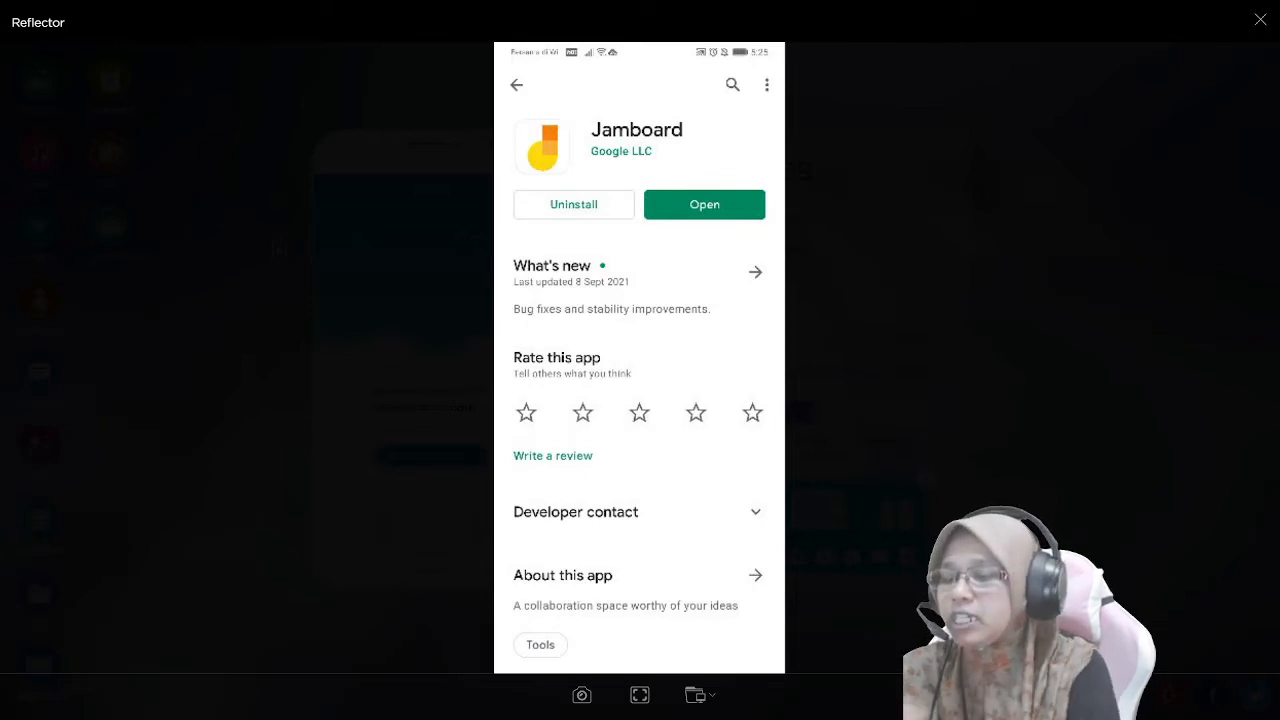
pyautogui.click(704, 204)
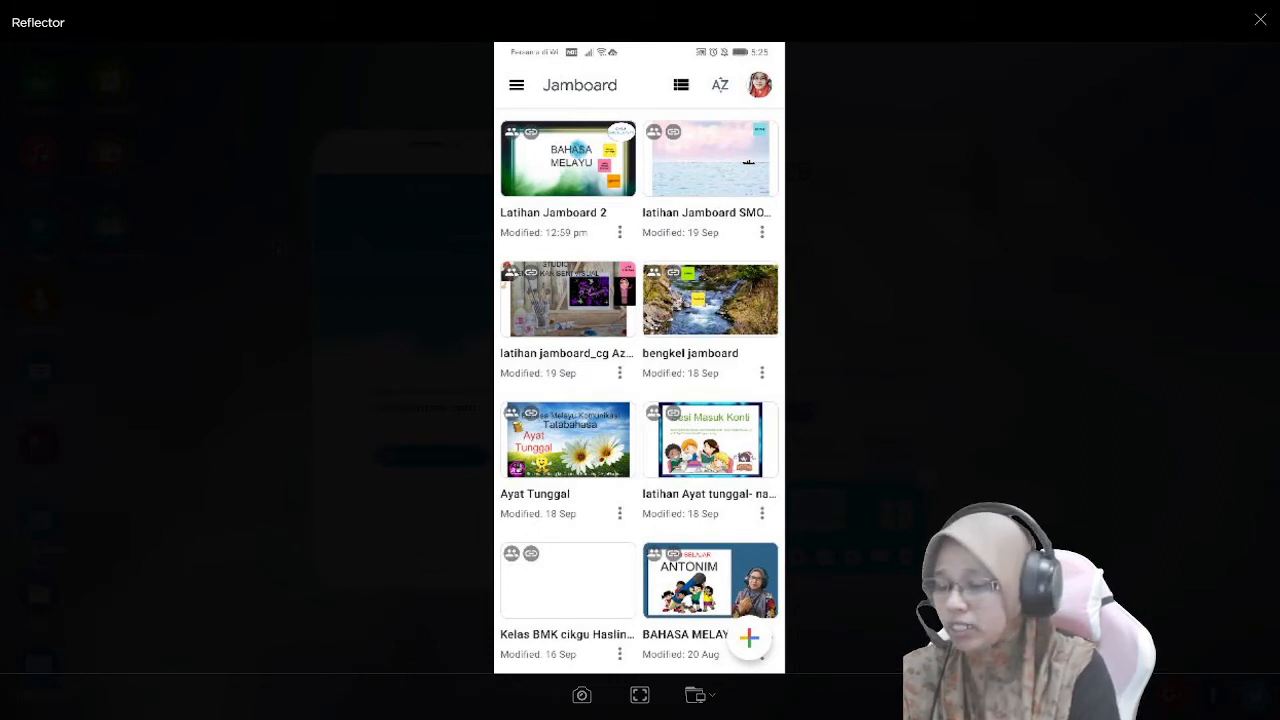
# - View the existing Kelas BMK class jam and return to the list of jams
pyautogui.click(572, 613)
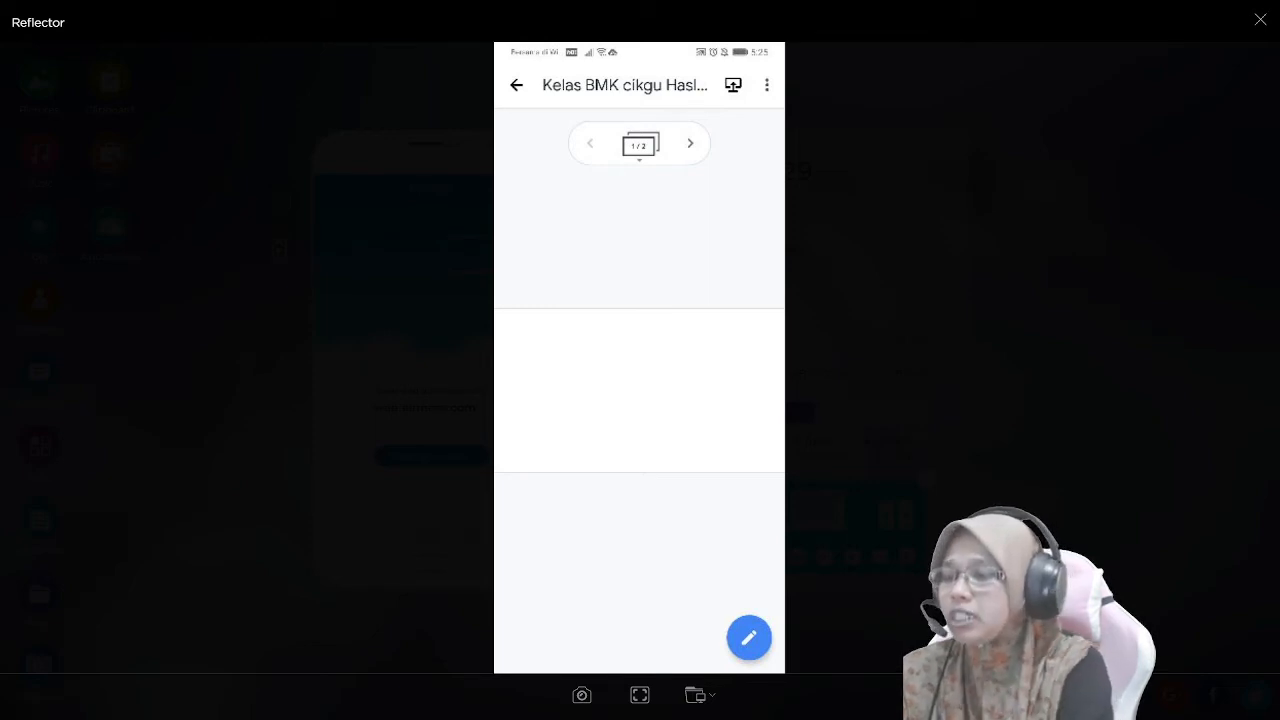
pyautogui.click(516, 85)
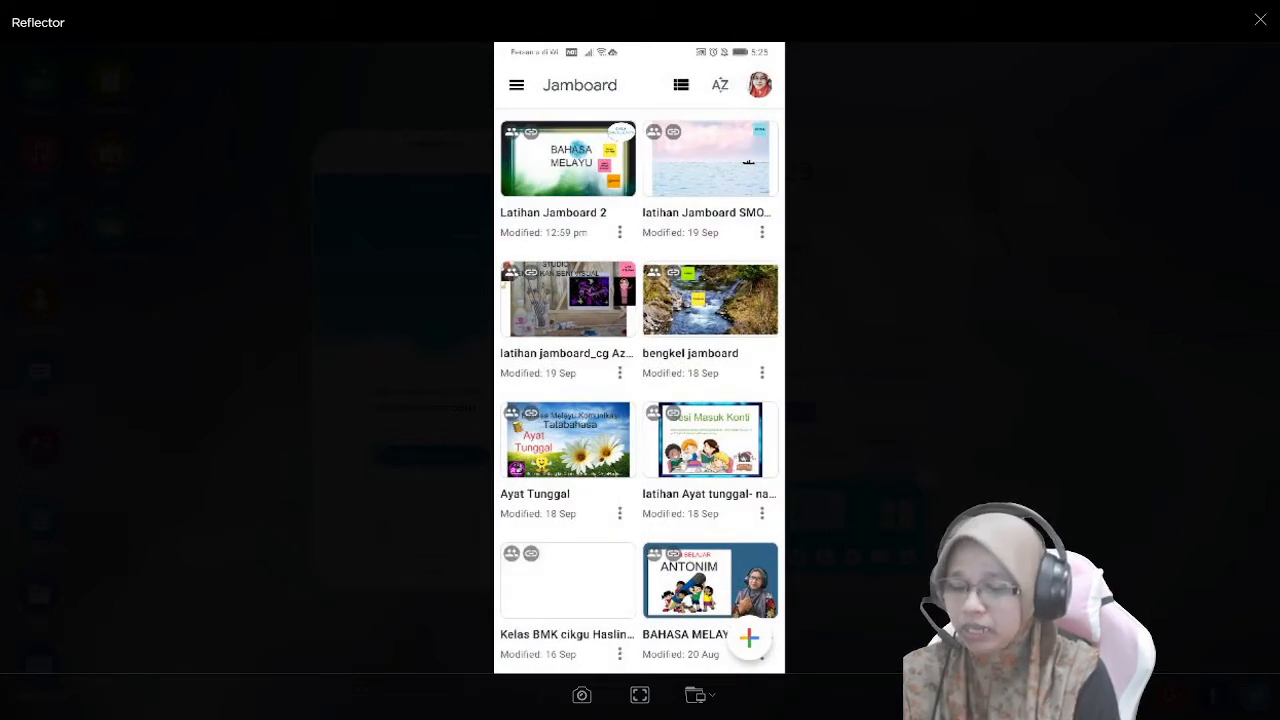
# - Create a new jam and add four blank frames after the first one
pyautogui.click(749, 638)
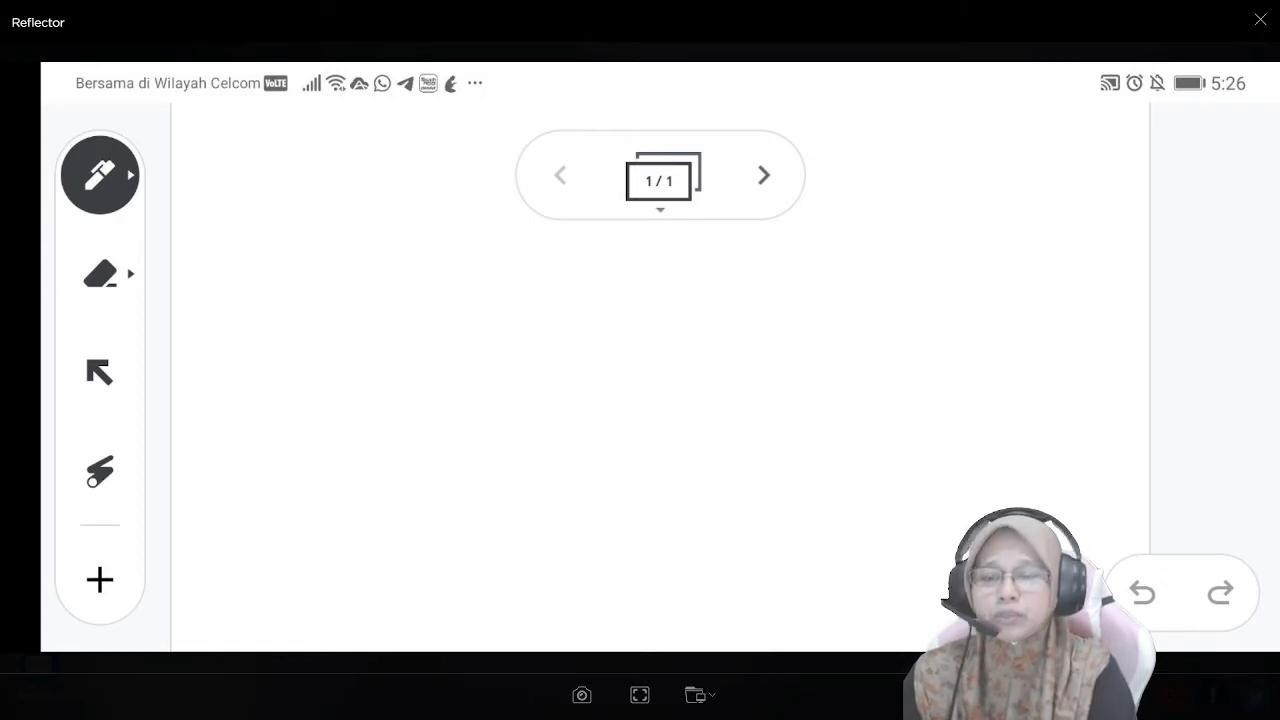
pyautogui.click(764, 175)
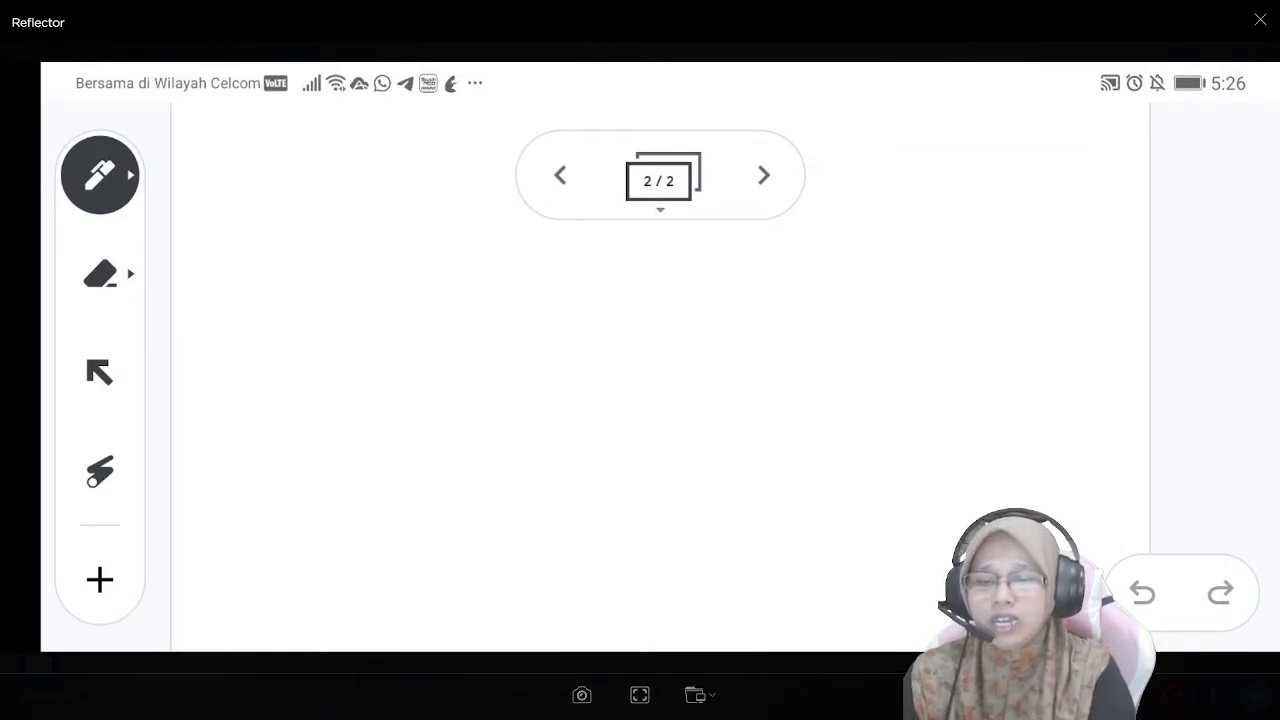
pyautogui.click(764, 175)
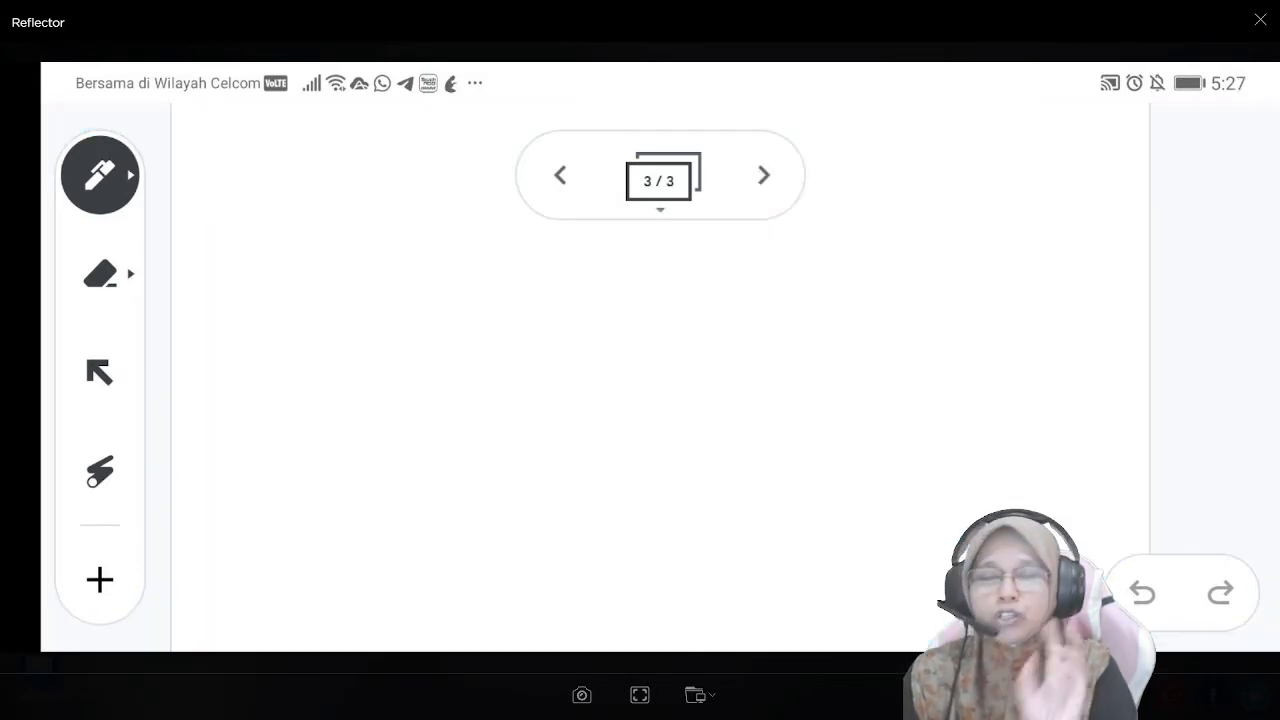
pyautogui.click(764, 175)
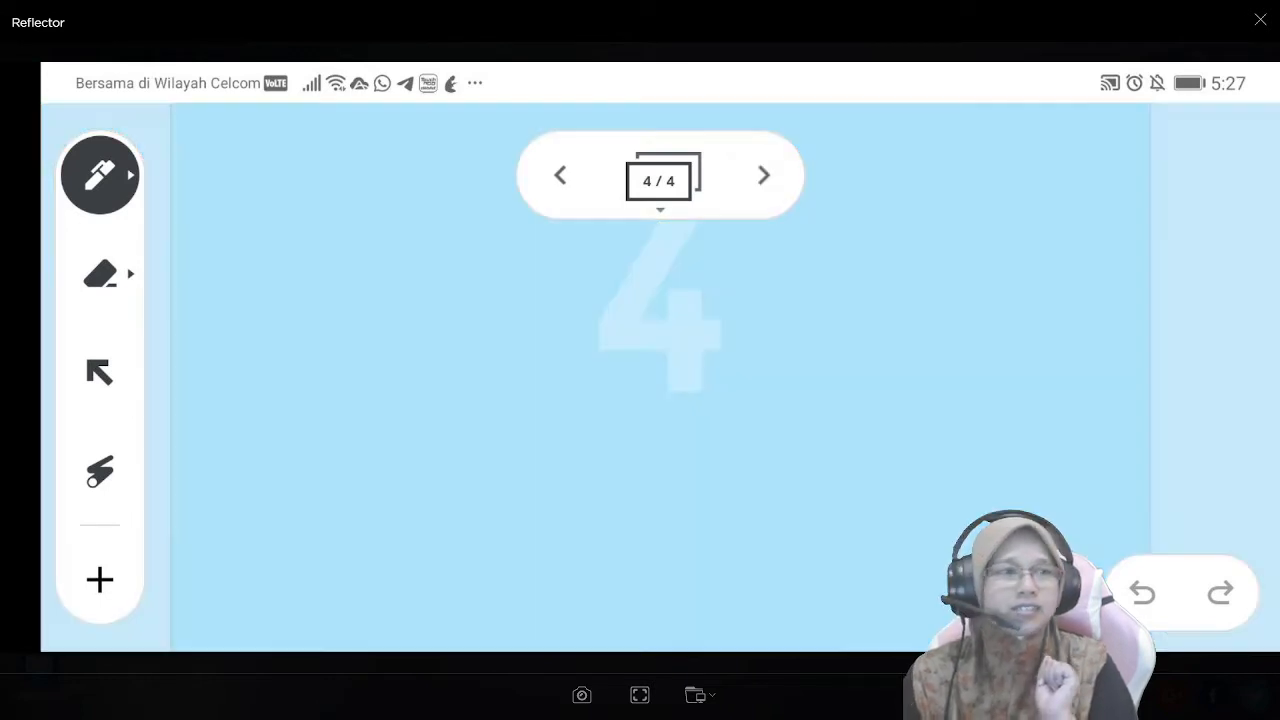
pyautogui.click(764, 175)
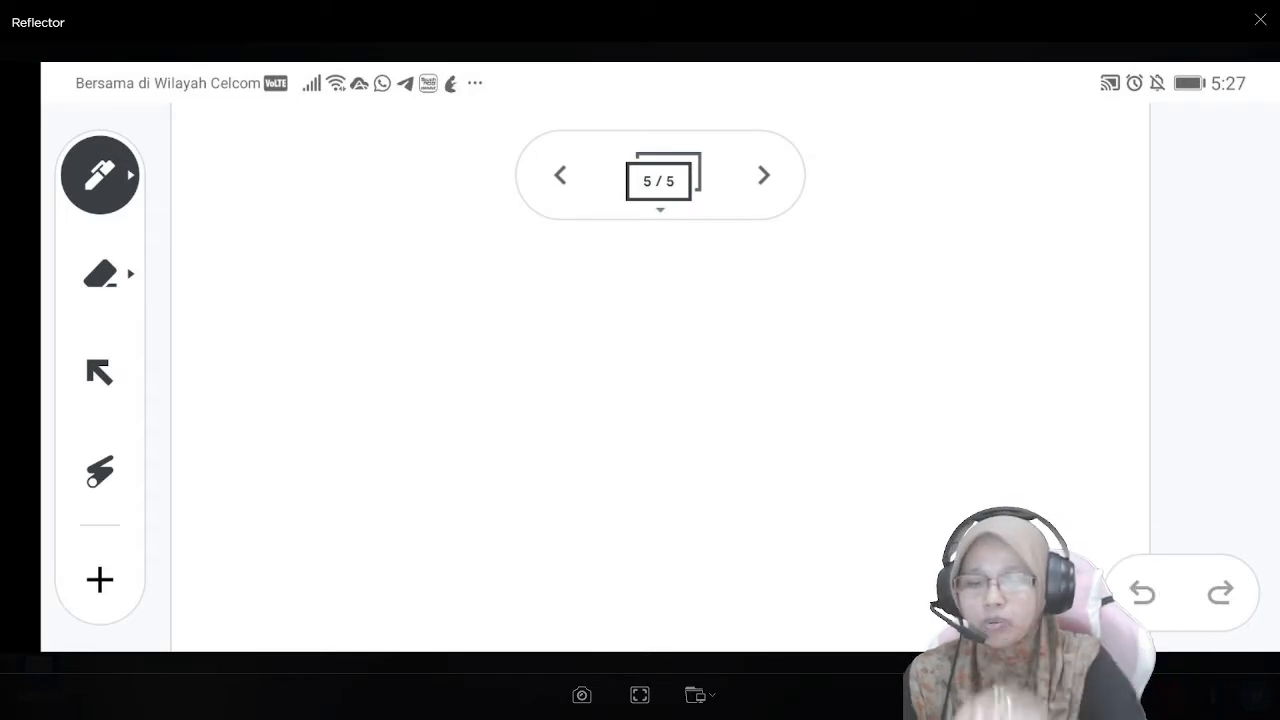
# - In the frame overview, insert a blank frame between frames 1 and 2, and show the background choices for frame 6
pyautogui.click(660, 181)
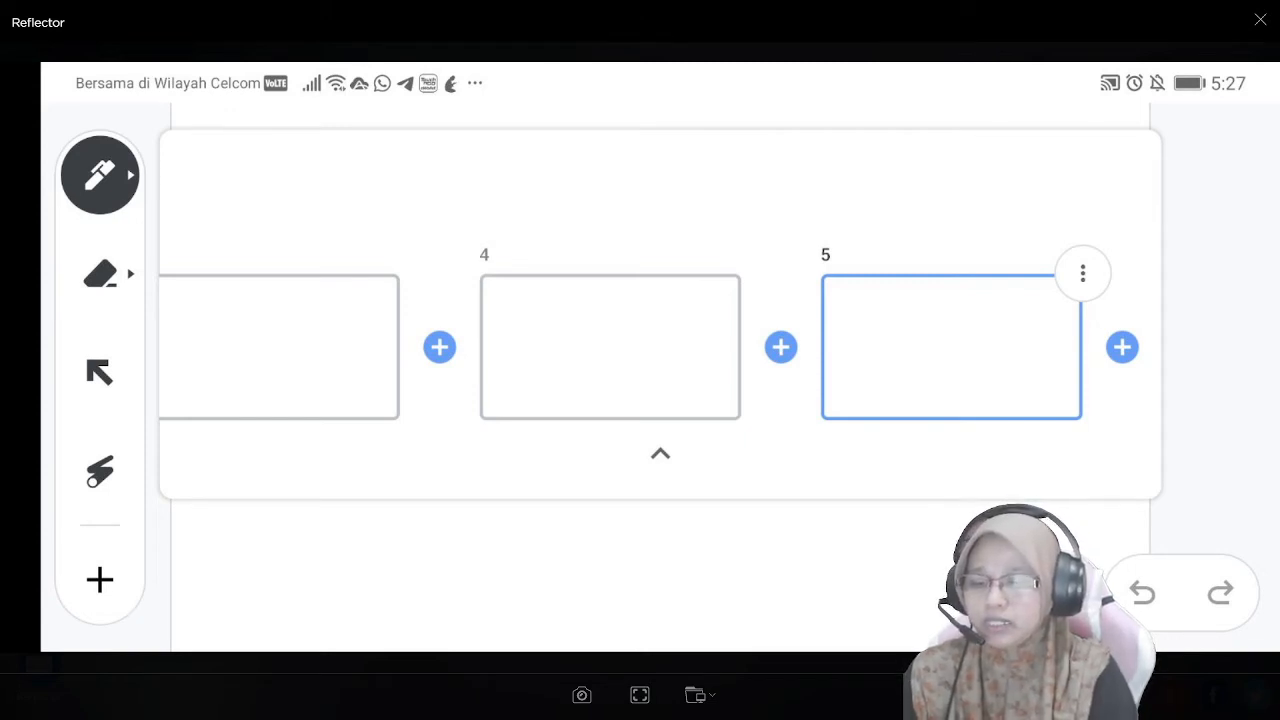
pyautogui.hscroll(-6, 660, 347)
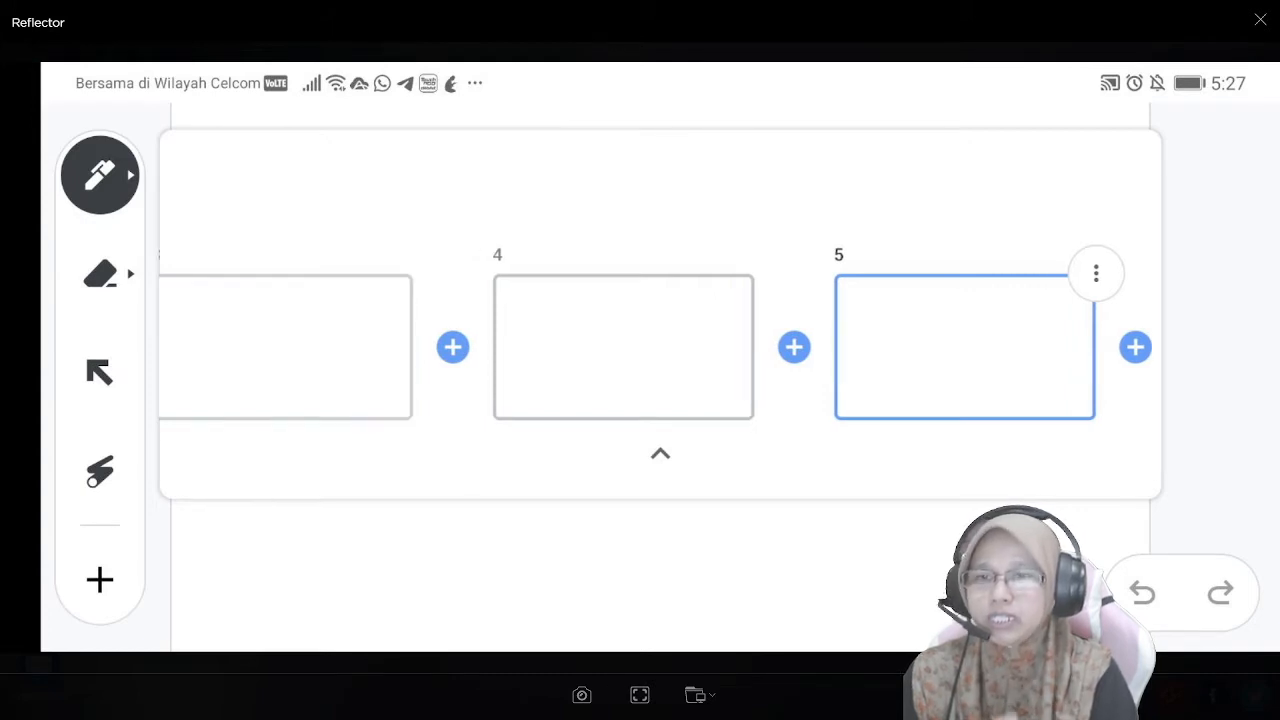
pyautogui.hscroll(-2, 660, 347)
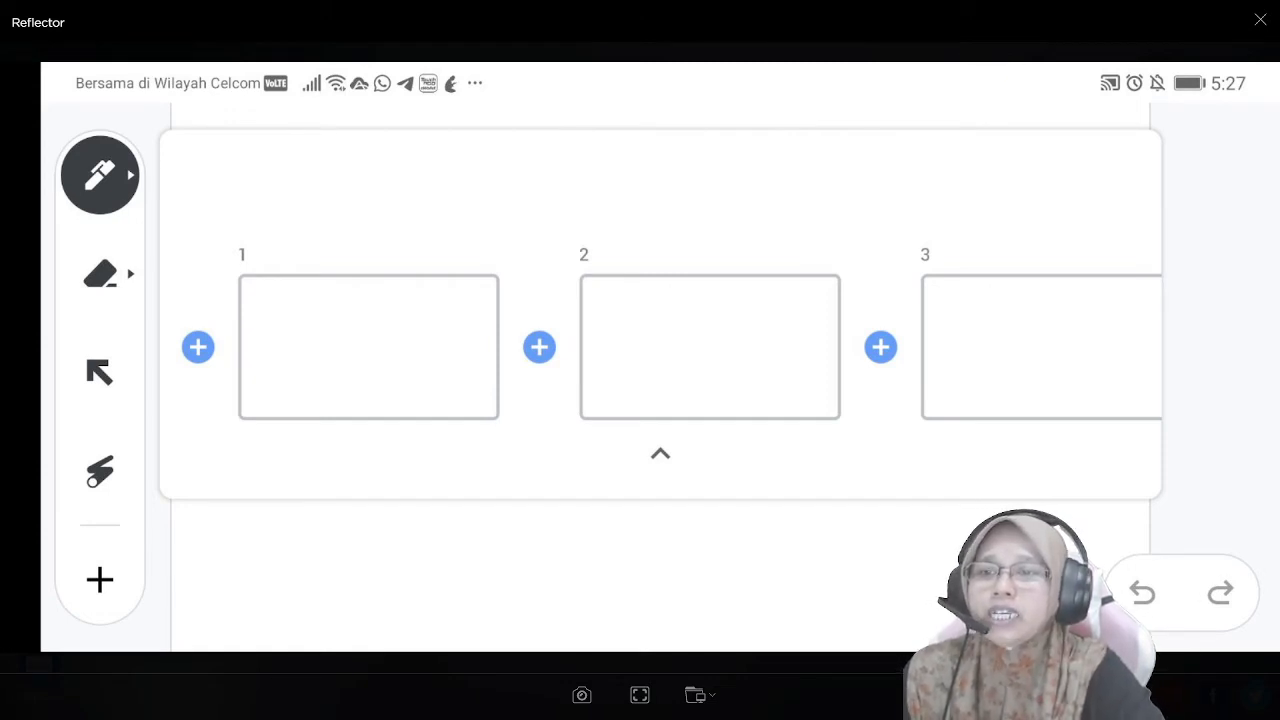
pyautogui.click(541, 348)
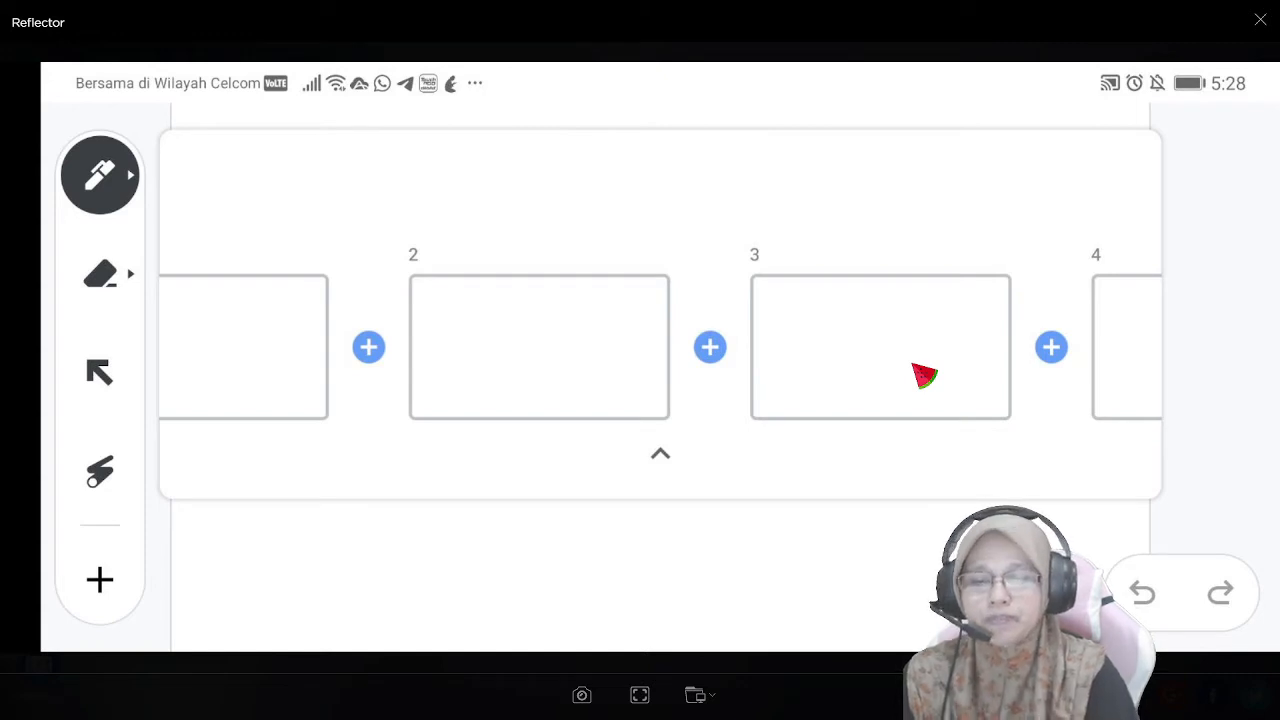
pyautogui.hscroll(8, 912, 365)
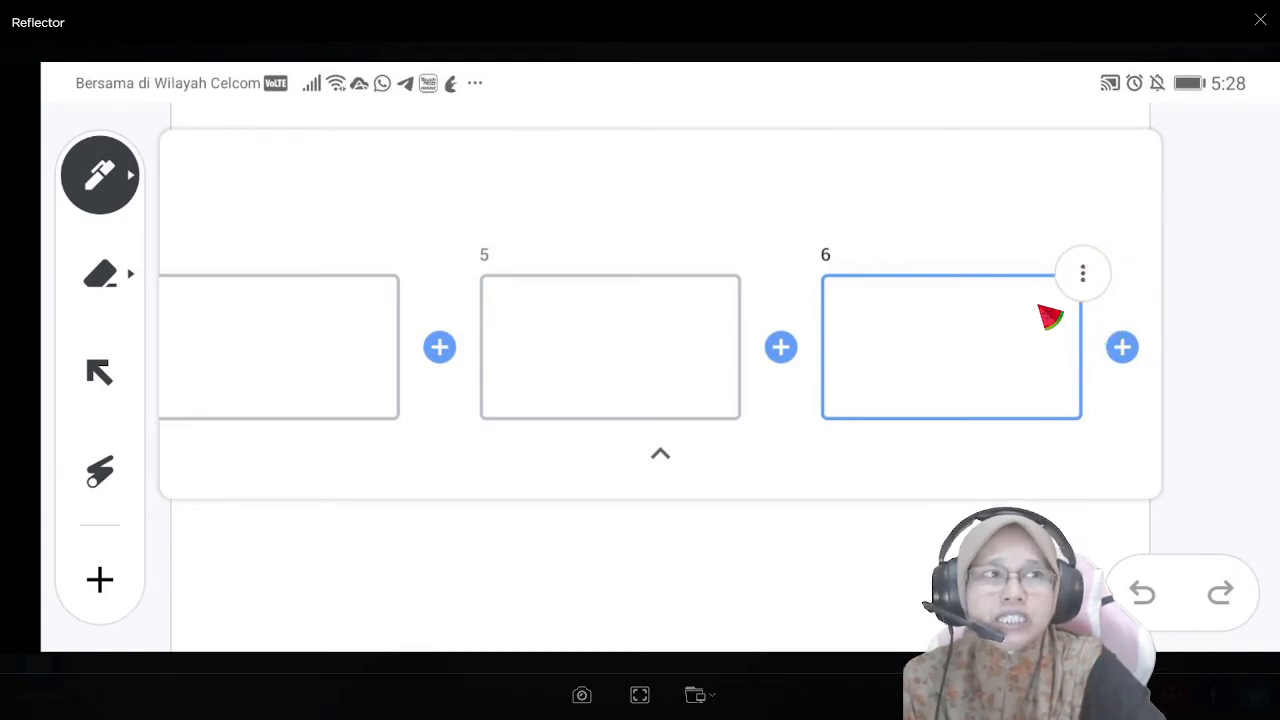
pyautogui.click(1082, 274)
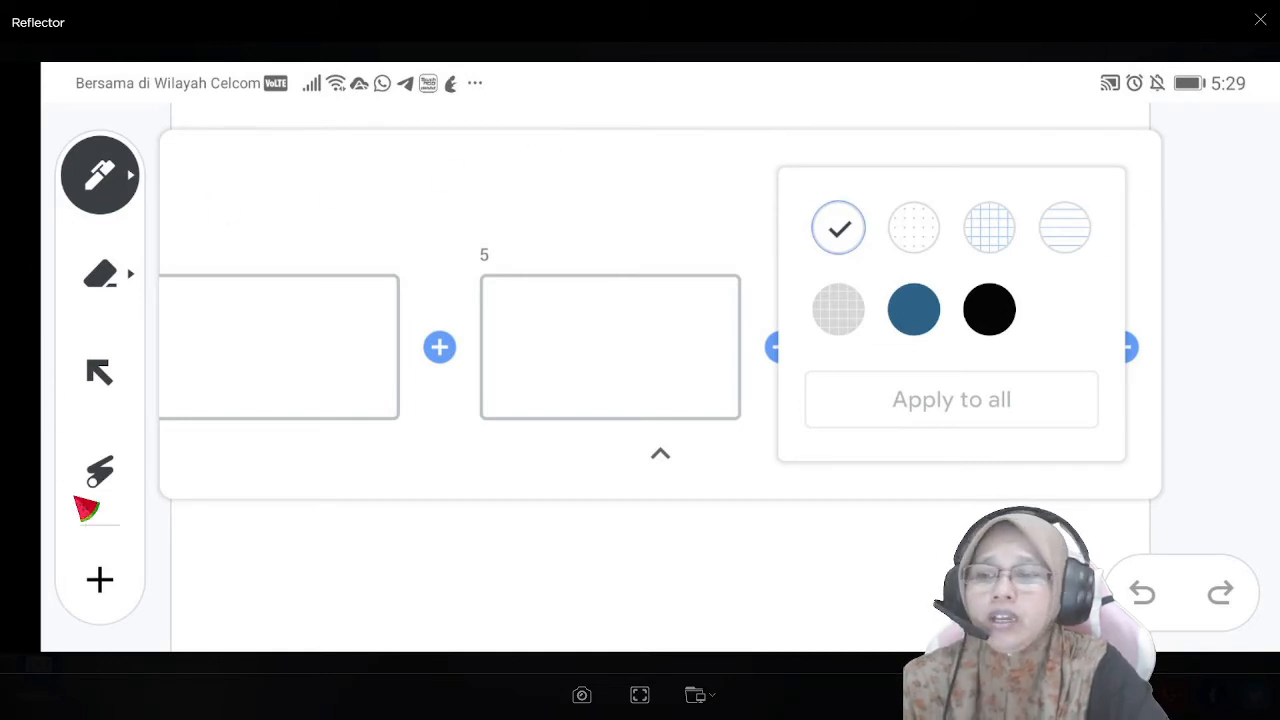
# - Set the drawing tool to the brush in black and collapse the assistive drawing tools section
pyautogui.click(130, 180)
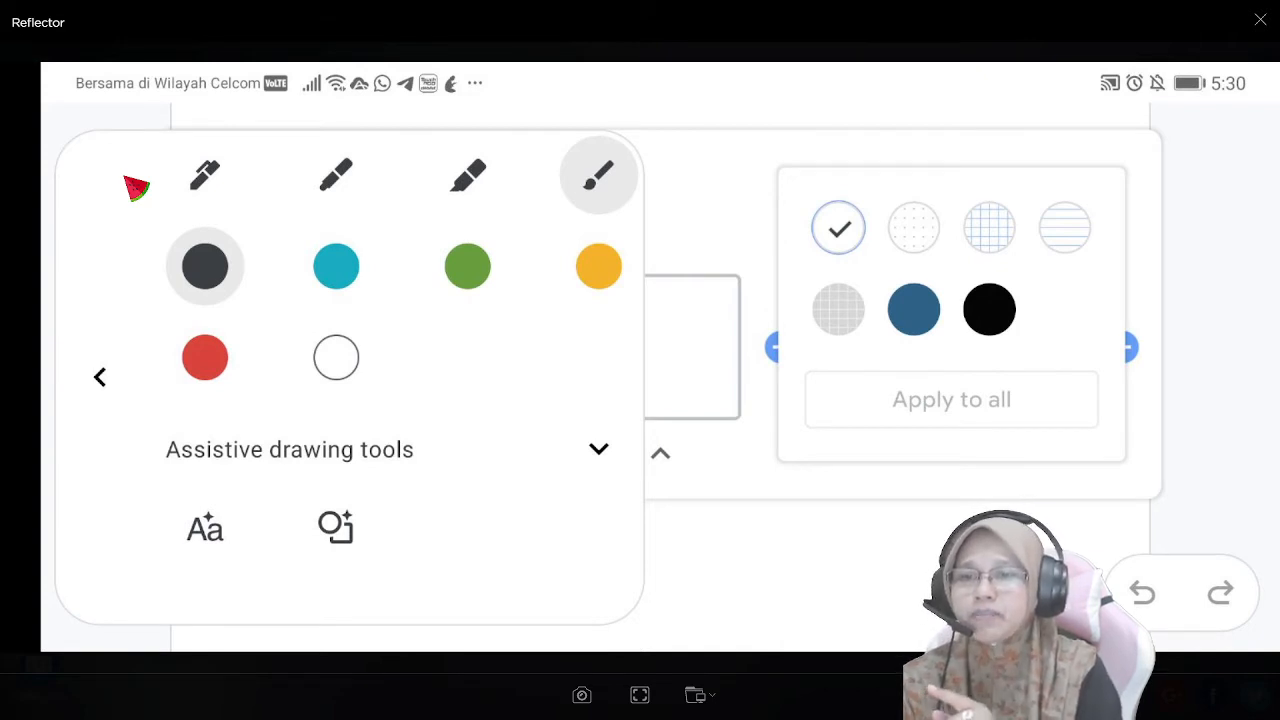
pyautogui.click(598, 449)
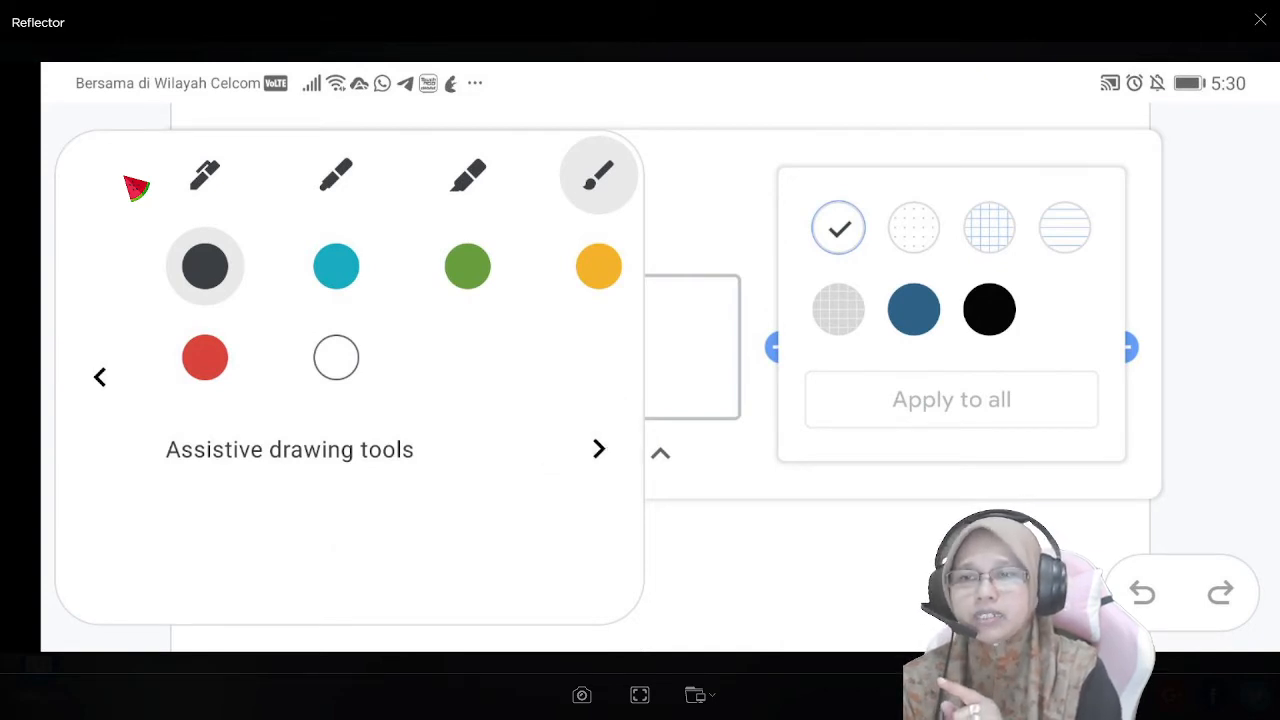
pyautogui.click(99, 377)
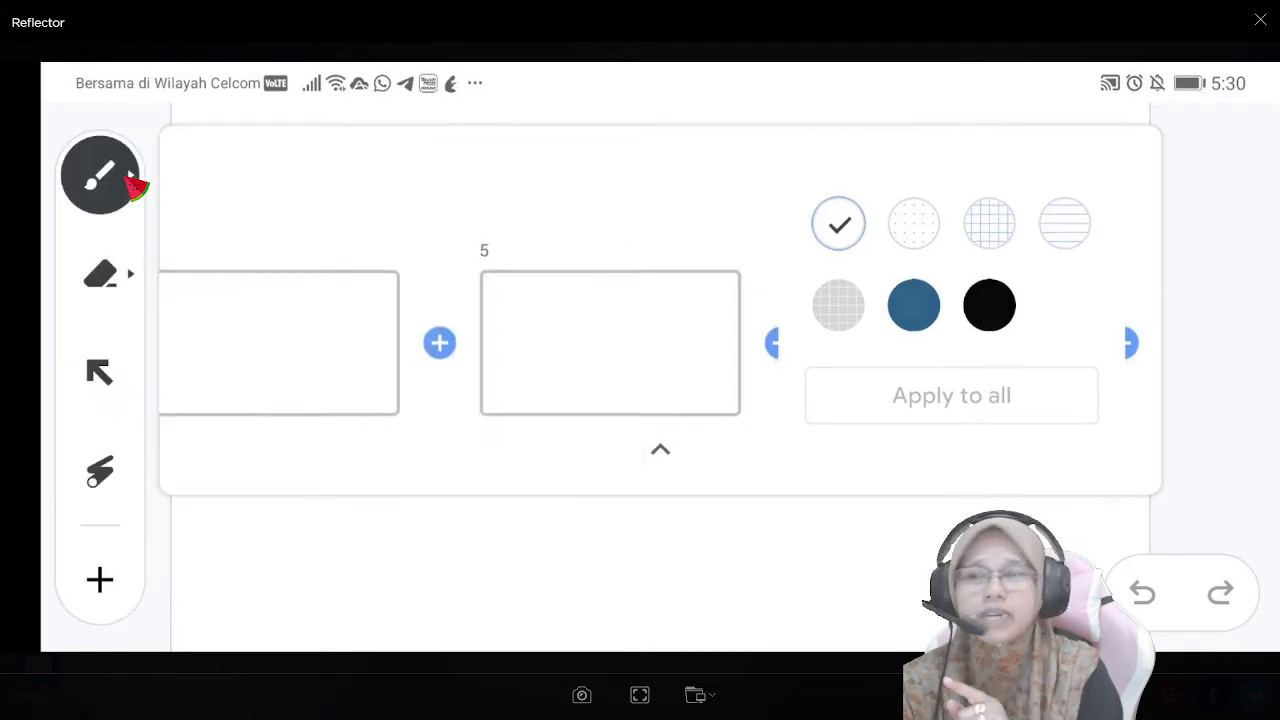
# - Activate the eraser, the selection tool and the laser in turn on the blank frame
pyautogui.click(100, 274)
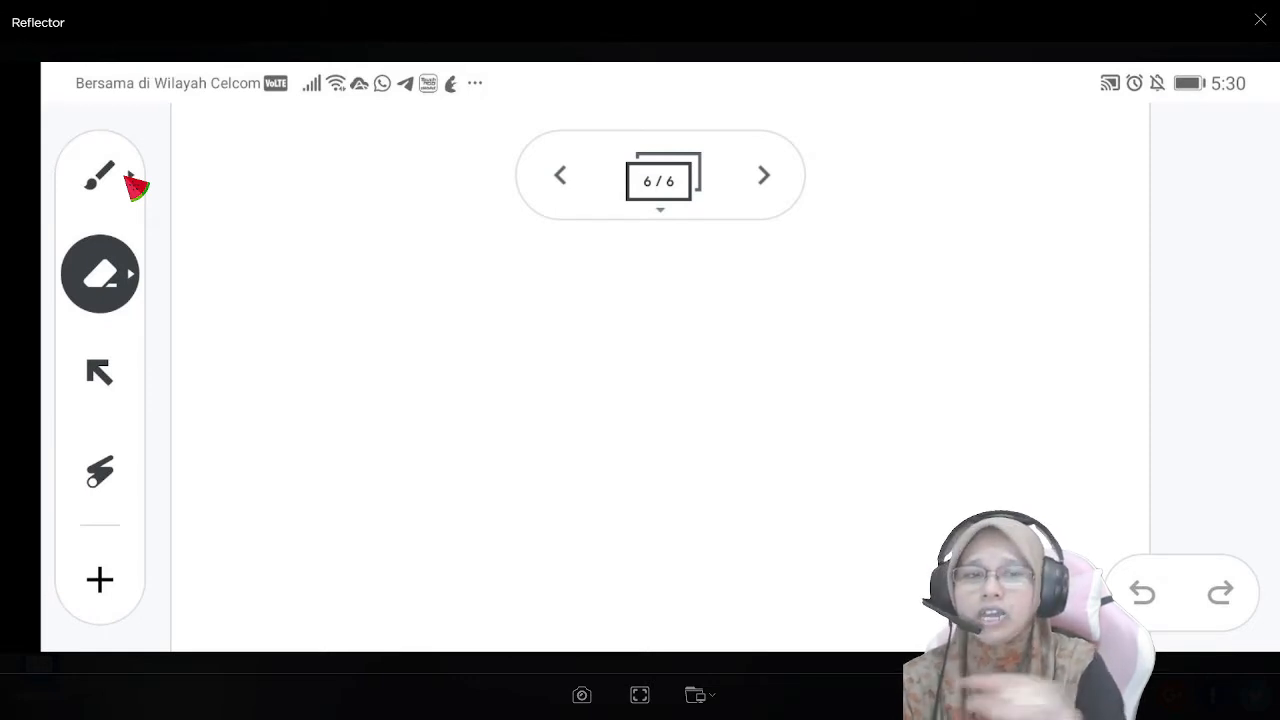
pyautogui.click(100, 372)
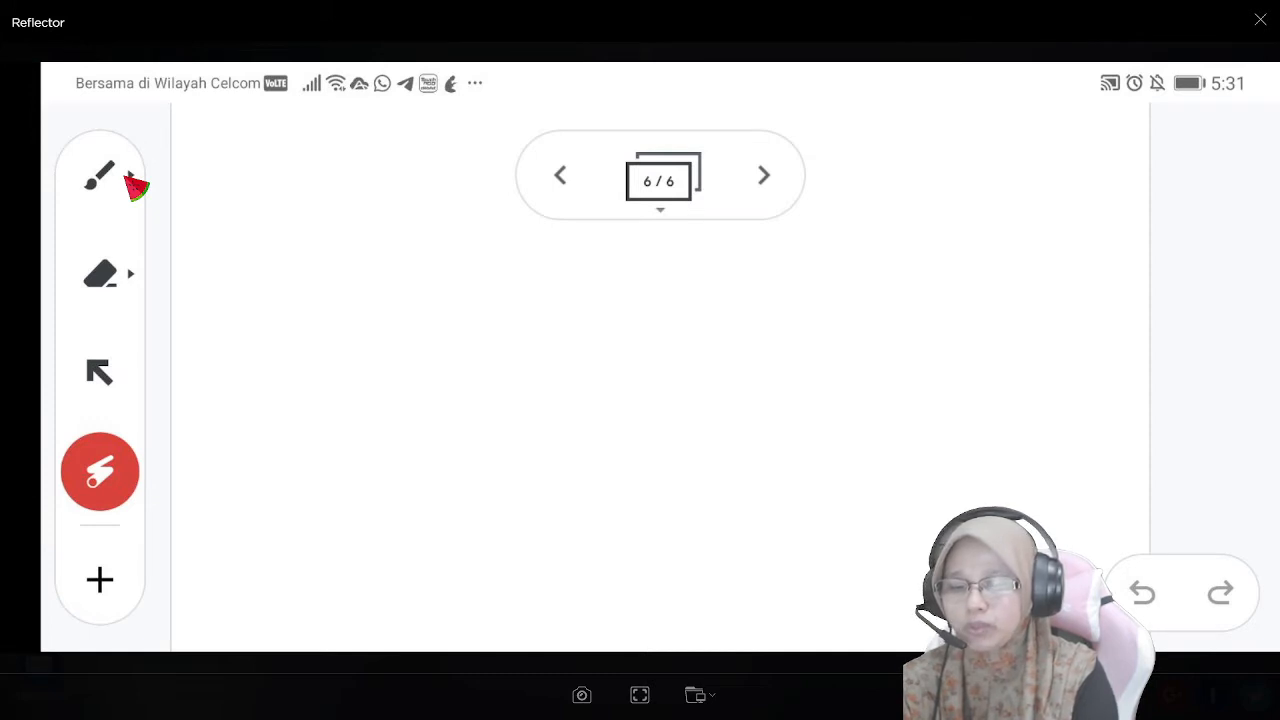
# - Reactivate the brush on the phone's blank frame 6 and open its options
pyautogui.click(100, 176)
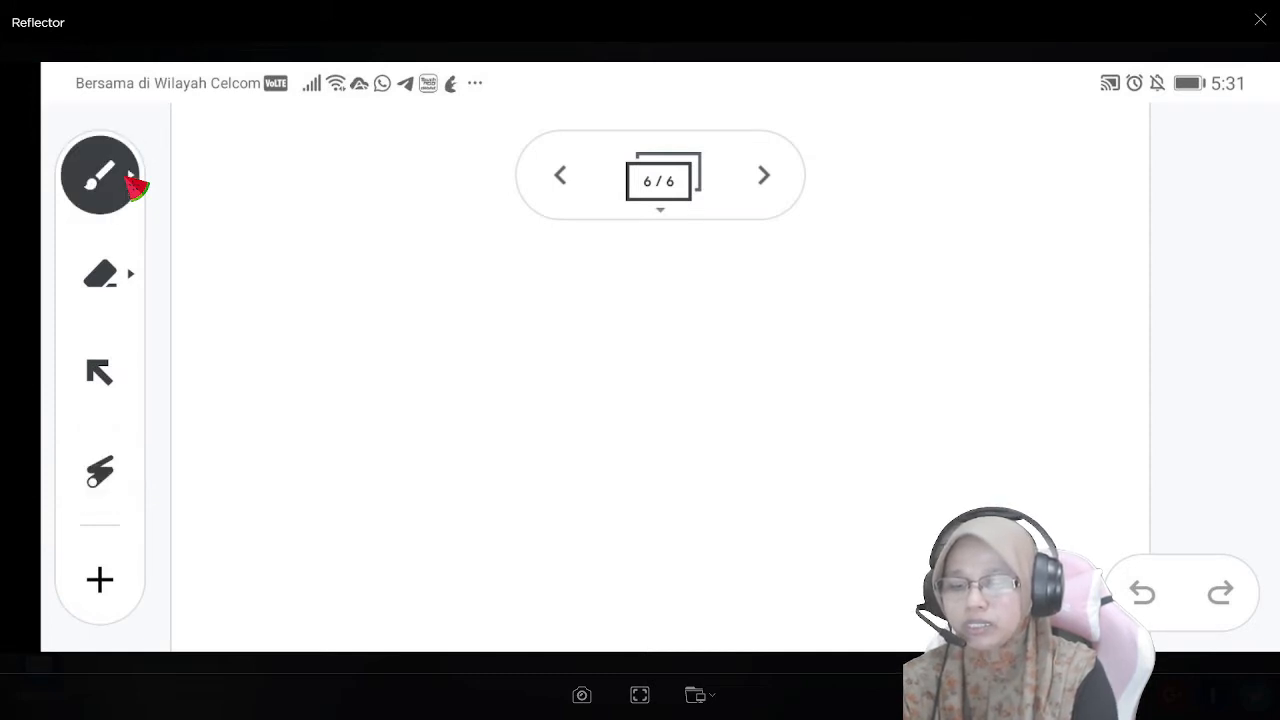
pyautogui.click(133, 185)
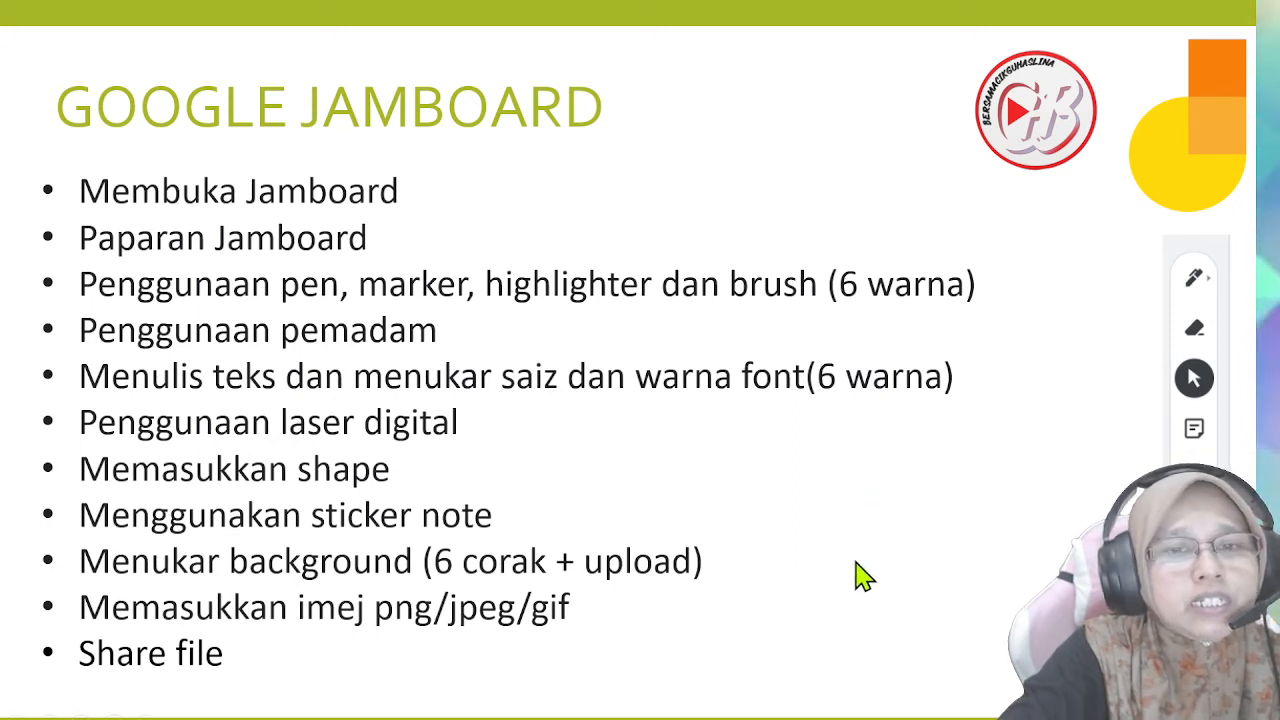
pyautogui.click(906, 606)
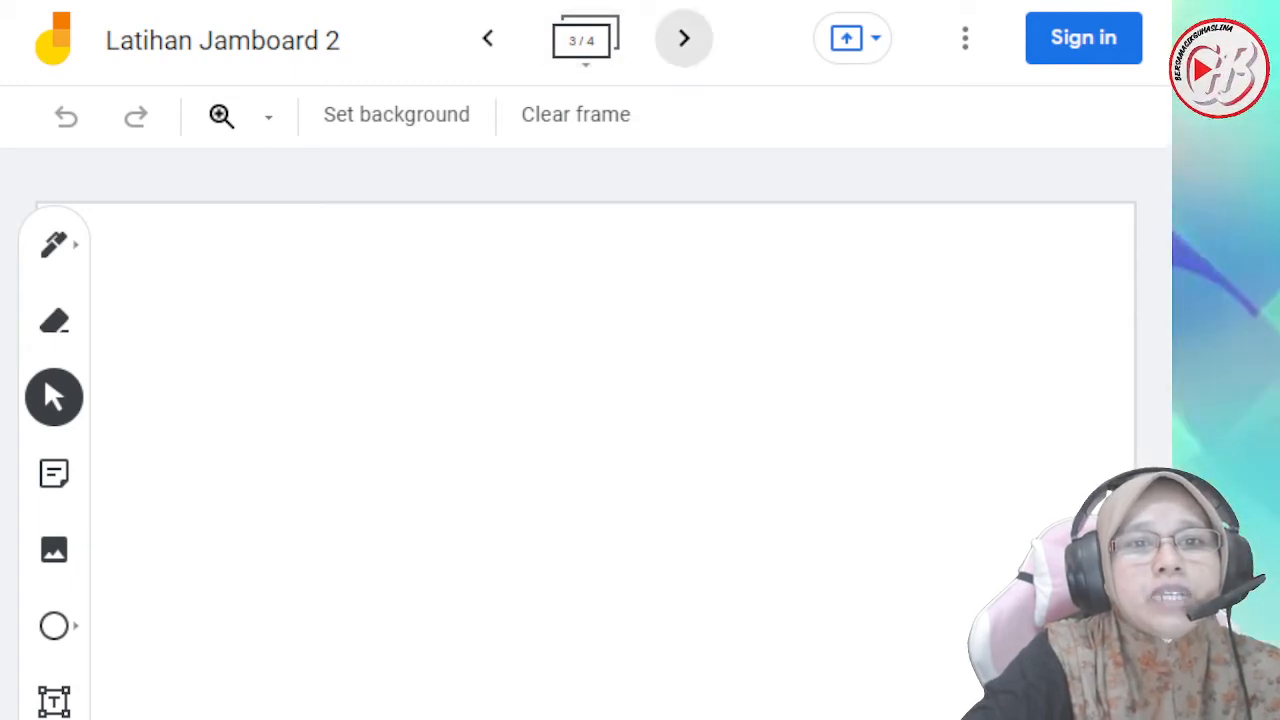
# - Move on to frame 4 of Latihan Jamboard 2 and add a blank frame after it
pyautogui.click(684, 38)
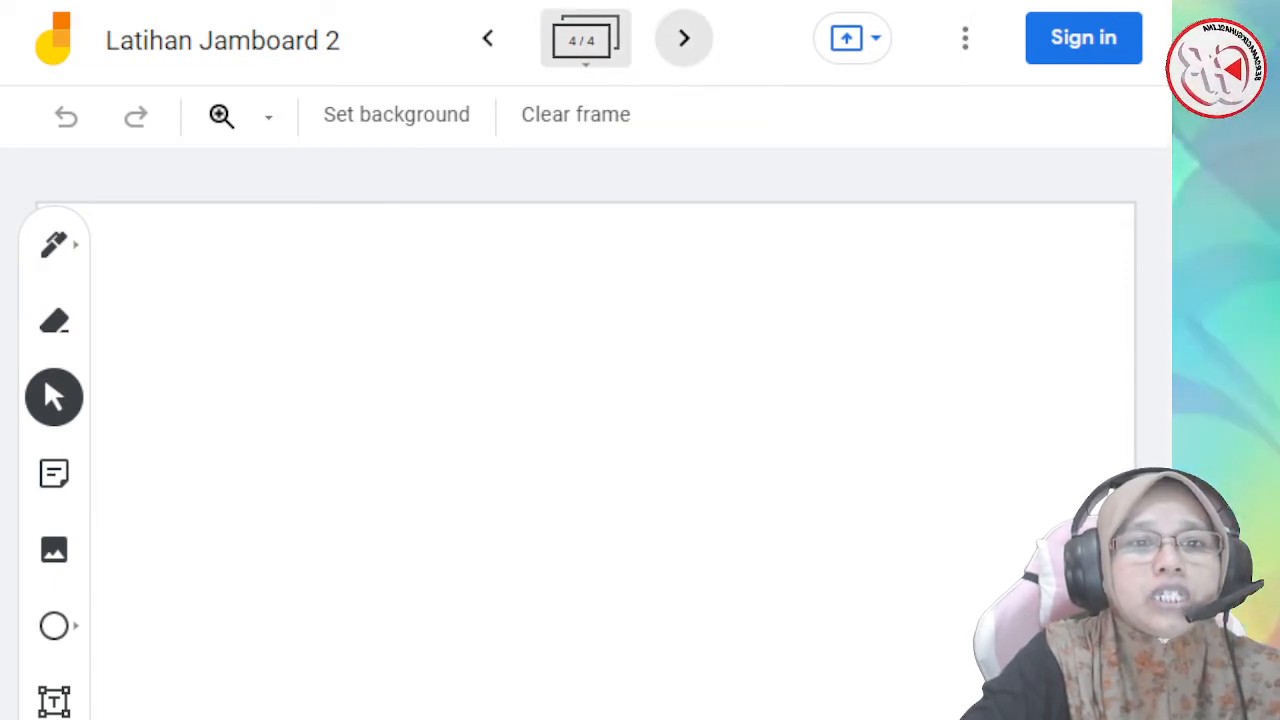
pyautogui.click(684, 38)
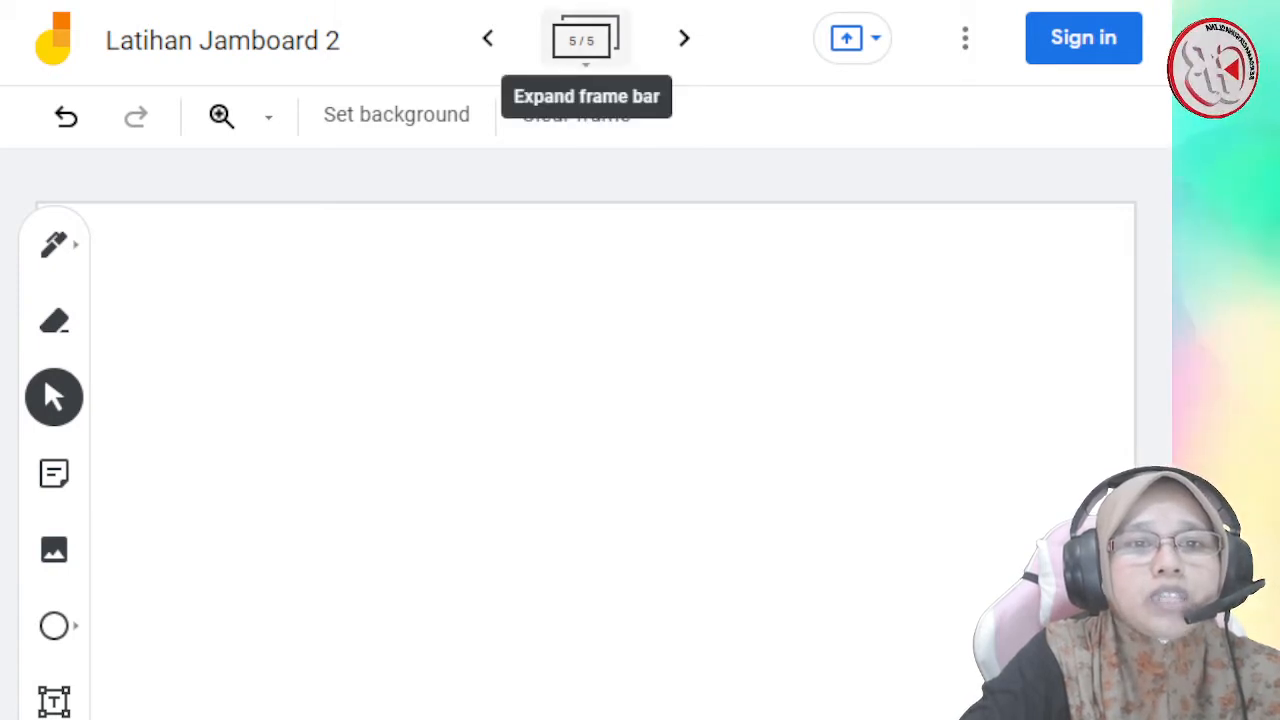
# - Show frame 5's duplicate and delete options in the frame overview, browse back to frame 3, and return to frame 4
pyautogui.click(585, 38)
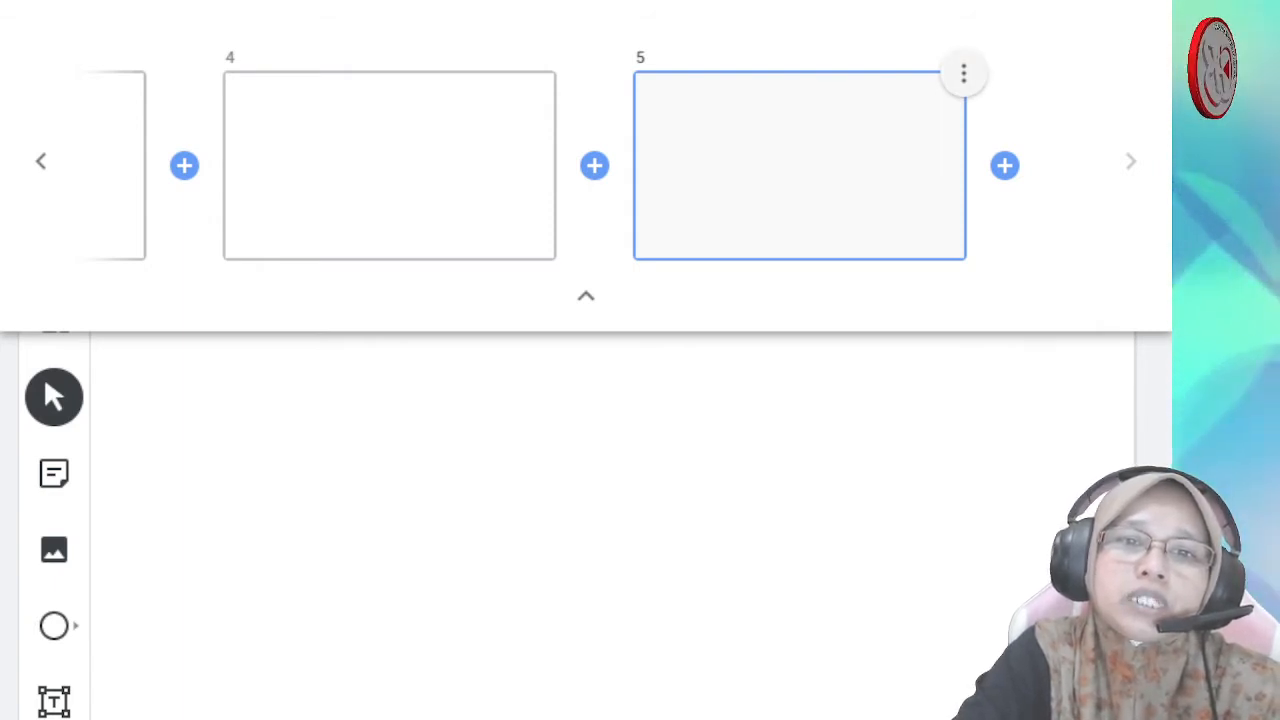
pyautogui.click(963, 73)
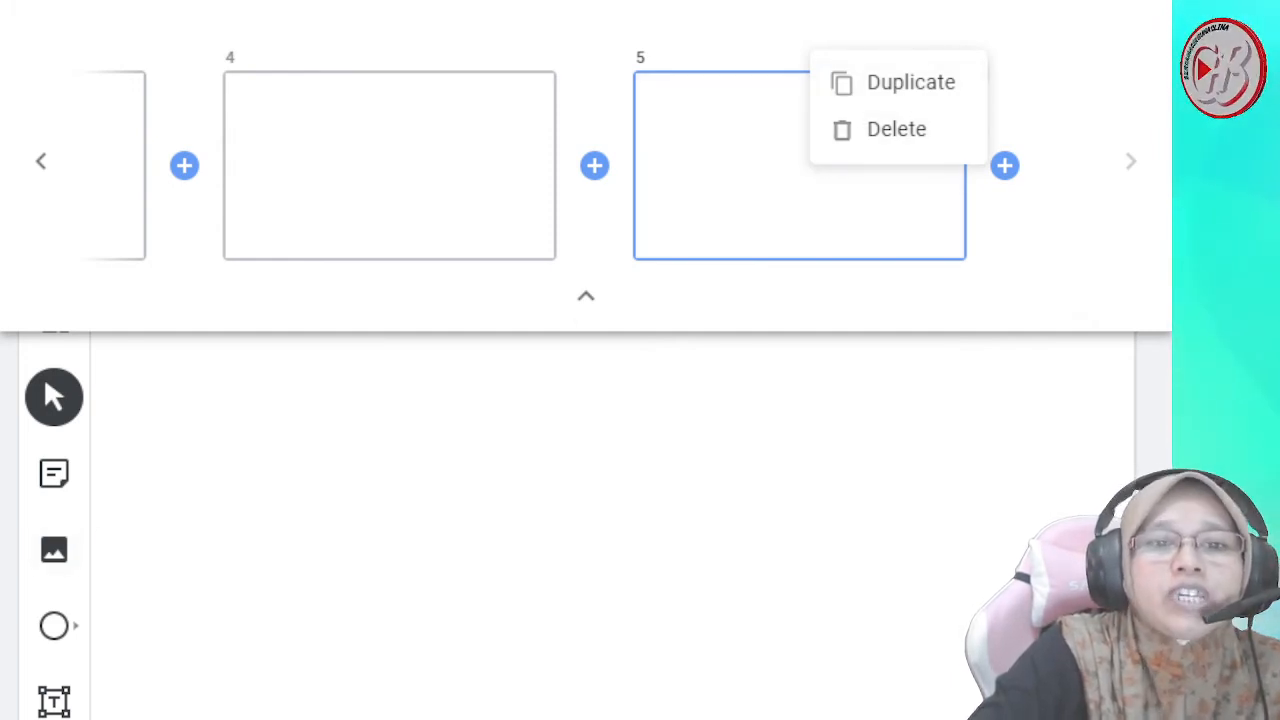
pyautogui.click(41, 161)
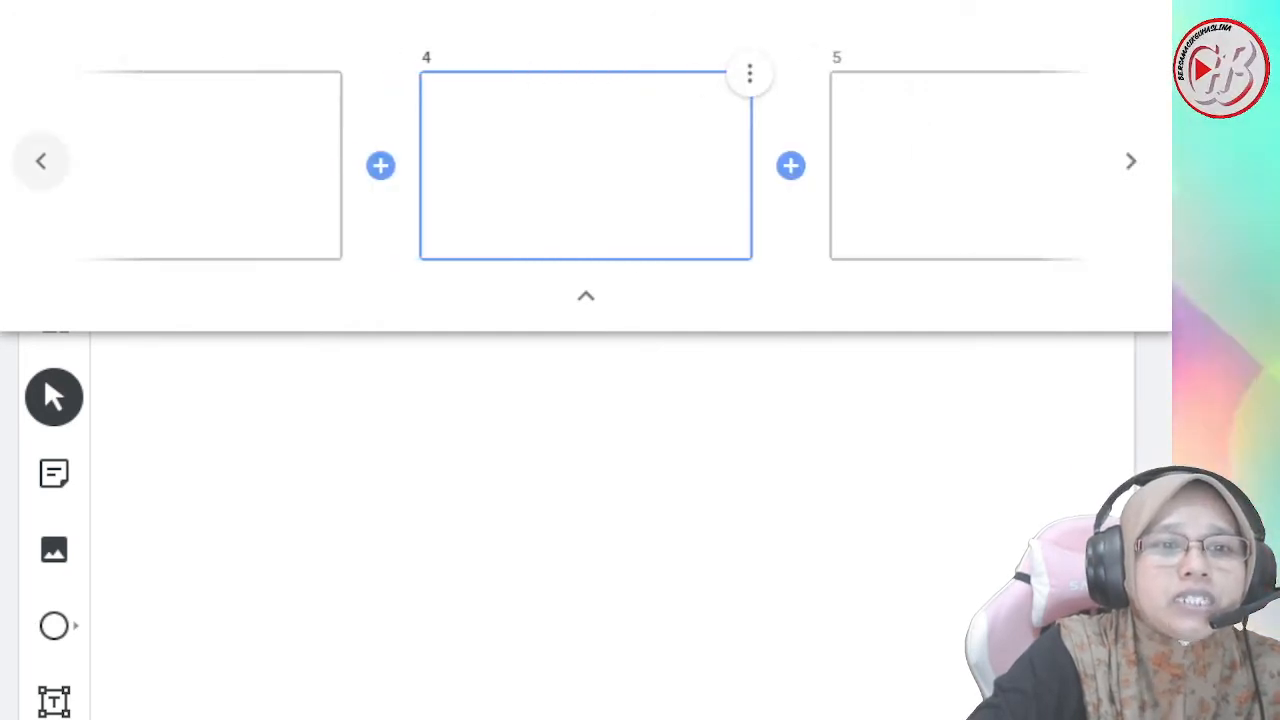
pyautogui.click(41, 161)
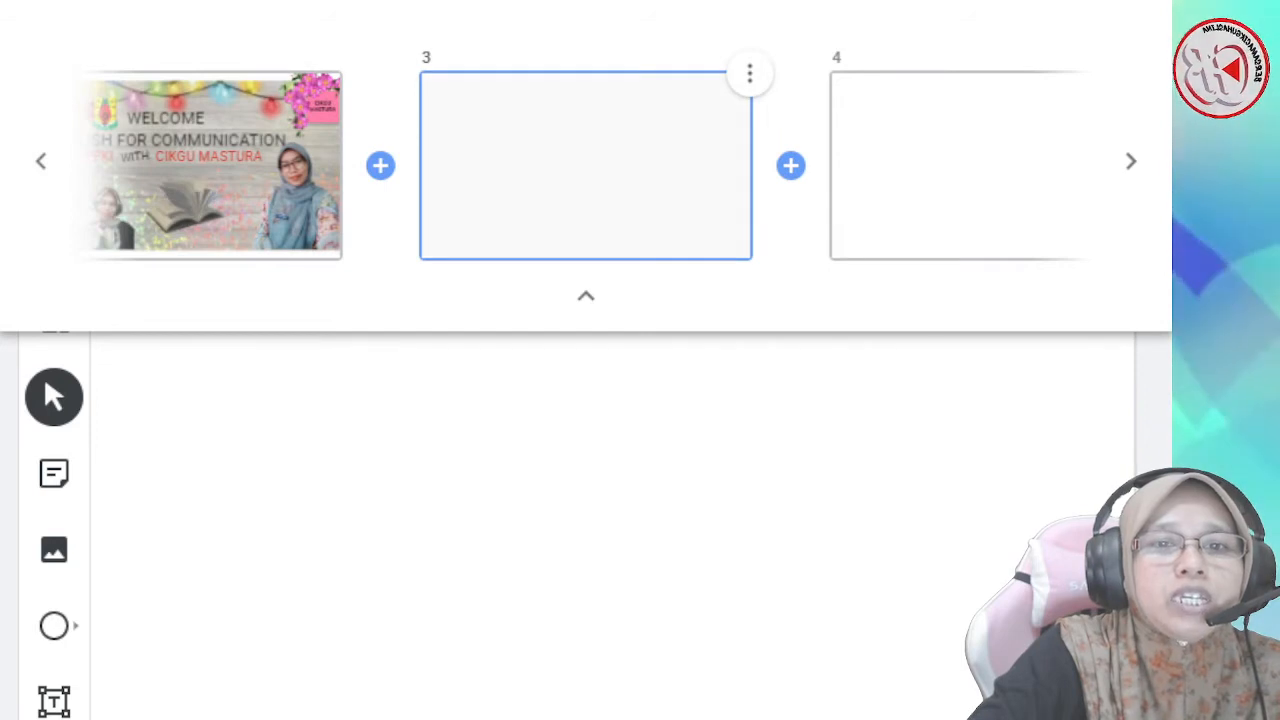
pyautogui.click(1131, 161)
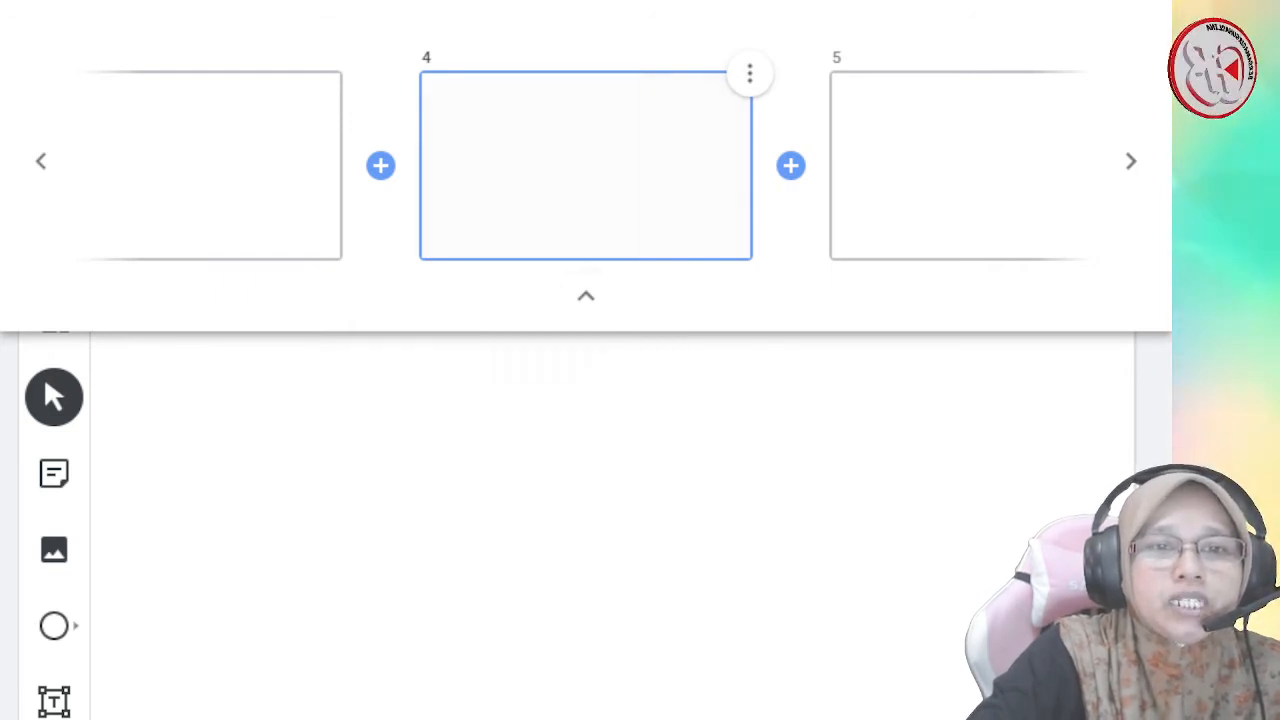
pyautogui.click(586, 296)
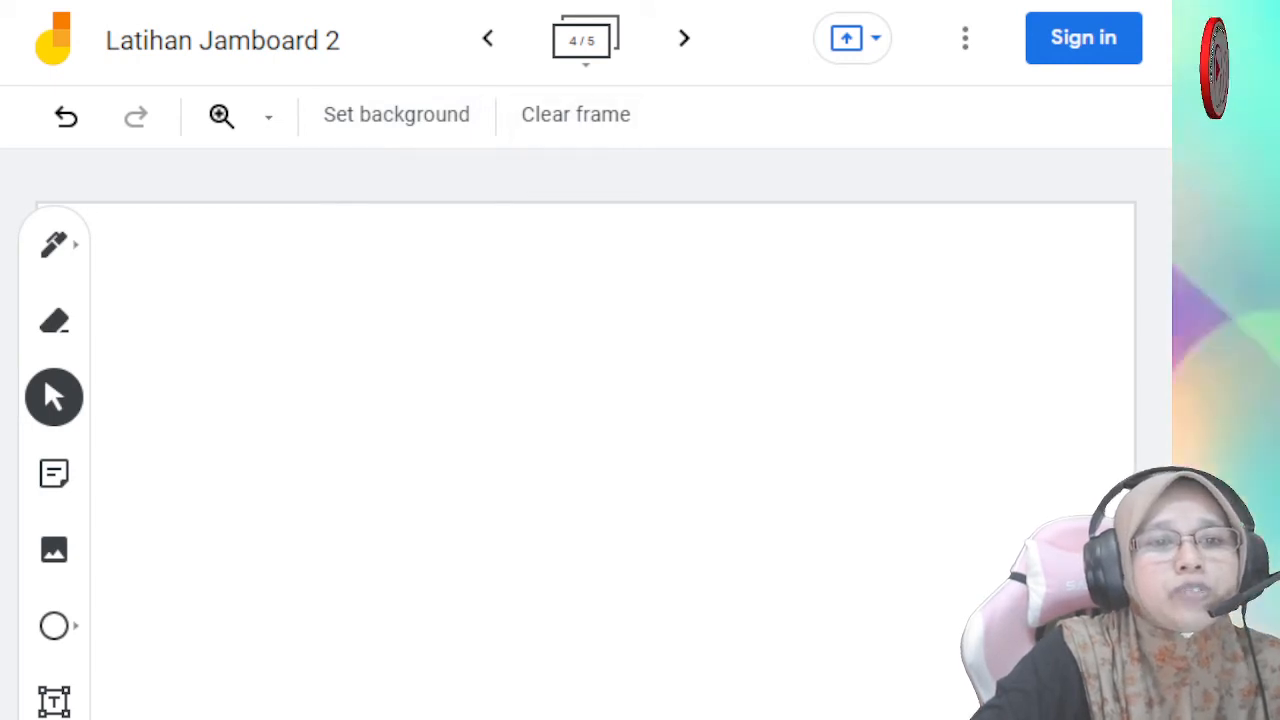
# - Look through the available zoom levels for the frame without choosing one
pyautogui.click(268, 117)
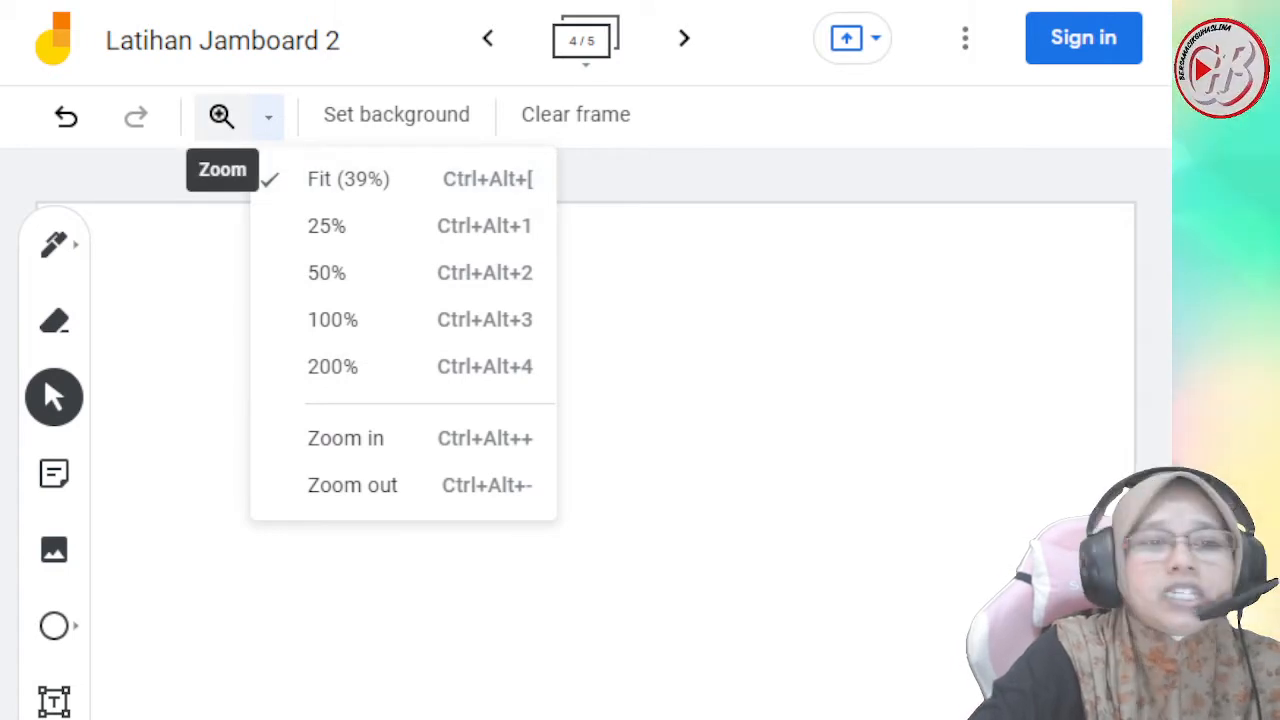
pyautogui.click(268, 116)
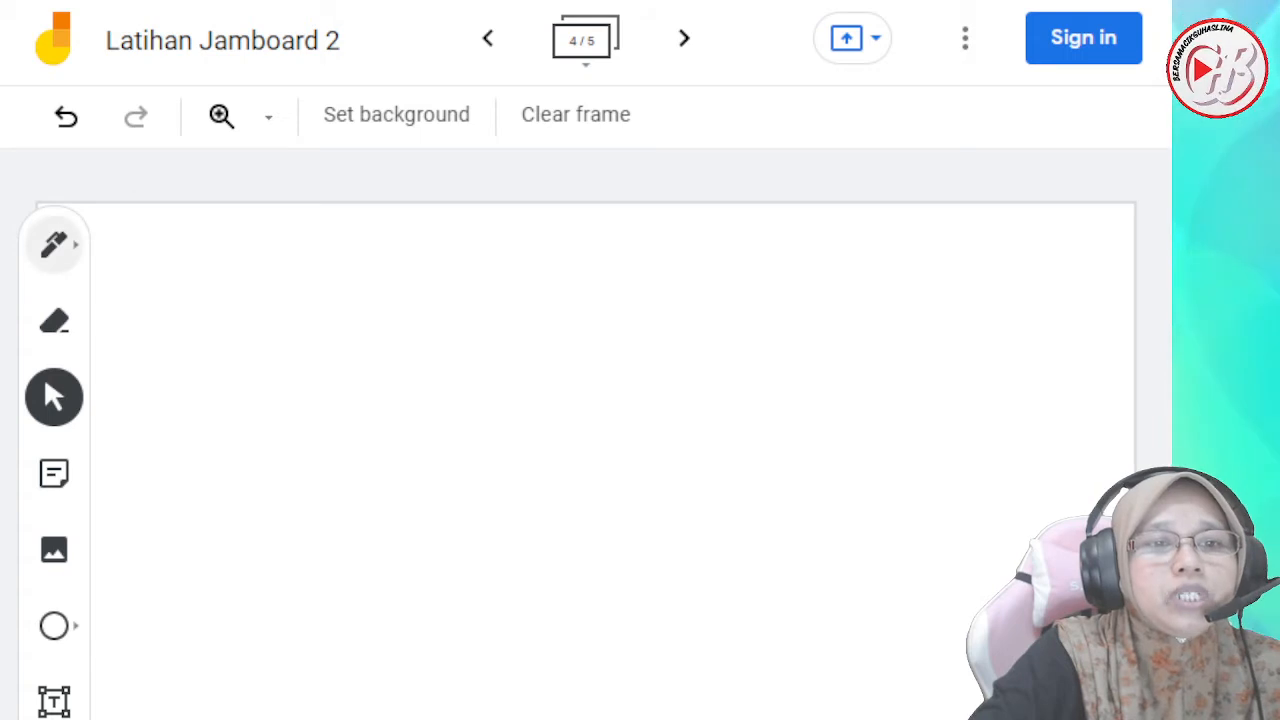
# - Draw overlapping freehand loops in black with the pen on the left half of frame 4
pyautogui.click(54, 244)
pyautogui.moveTo(443, 338); pyautogui.dragTo(545, 430)
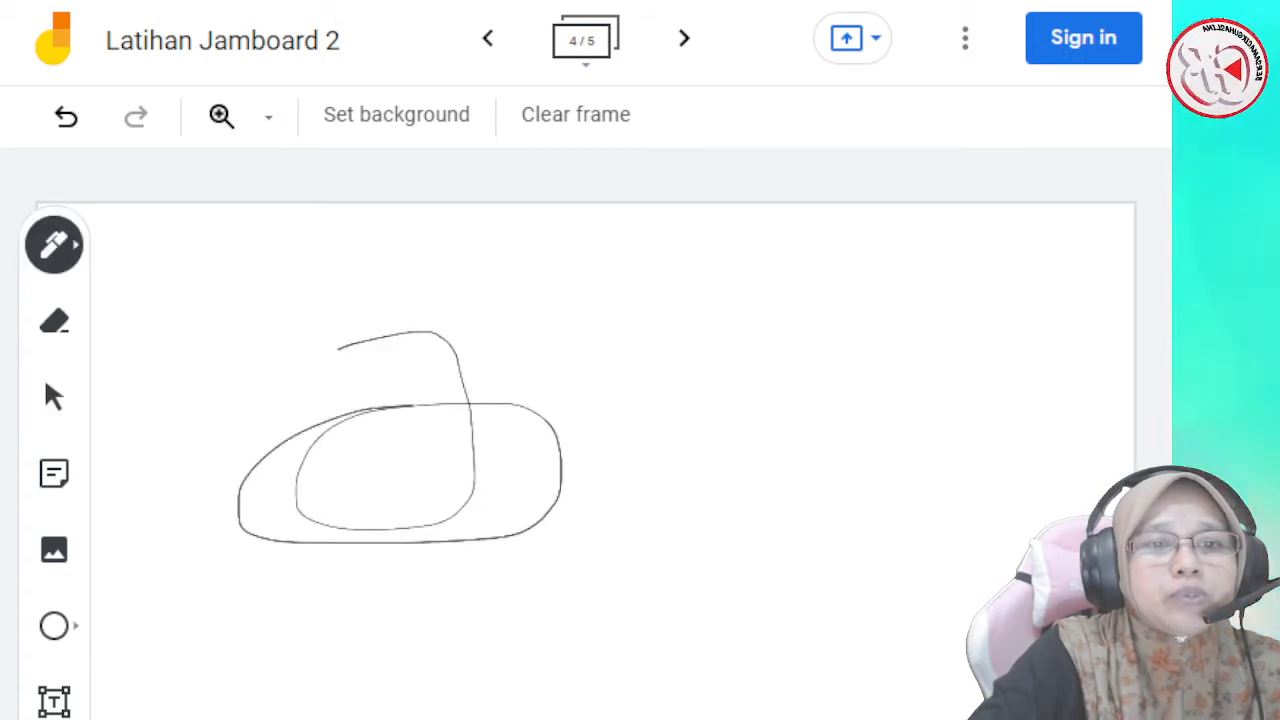
pyautogui.moveTo(548, 518); pyautogui.dragTo(530, 553)
# - Erase parts of the freehand loops, and undo the erasing, the pen strokes and the added fifth frame
pyautogui.click(54, 321)
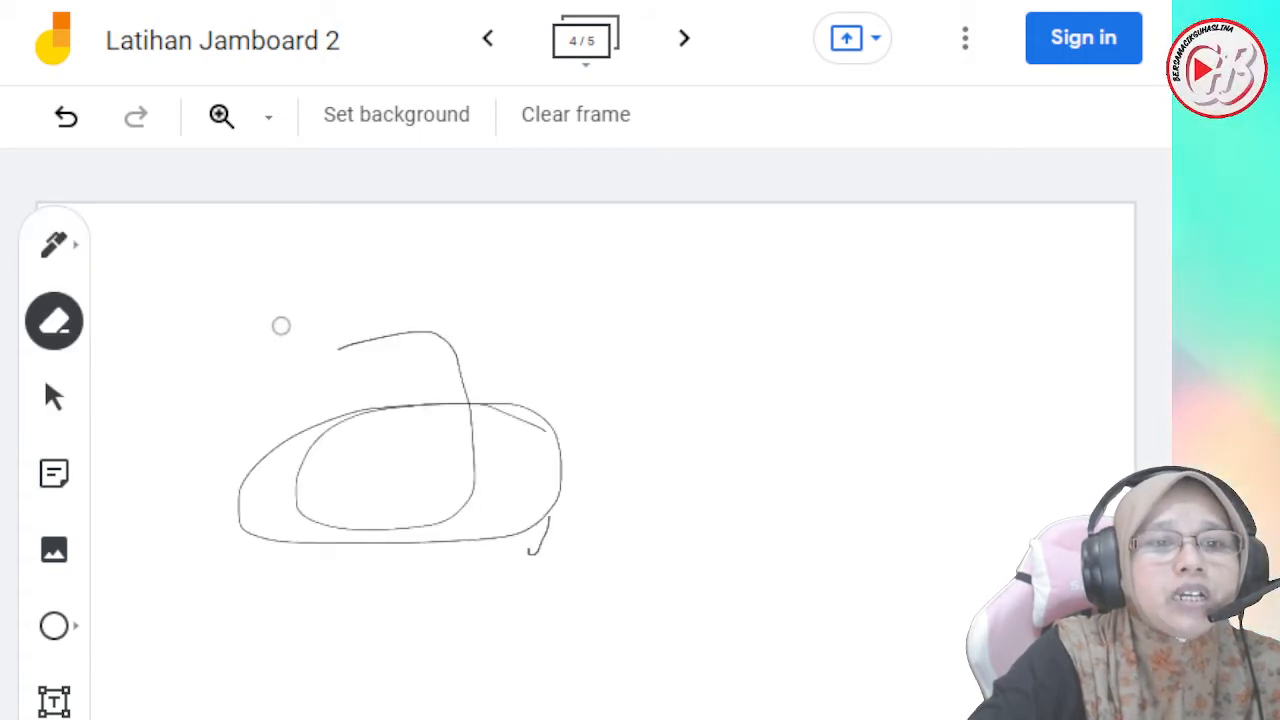
pyautogui.moveTo(380, 326)
pyautogui.mouseDown()
pyautogui.moveTo(626, 400)
pyautogui.moveTo(323, 571)
pyautogui.mouseUp()
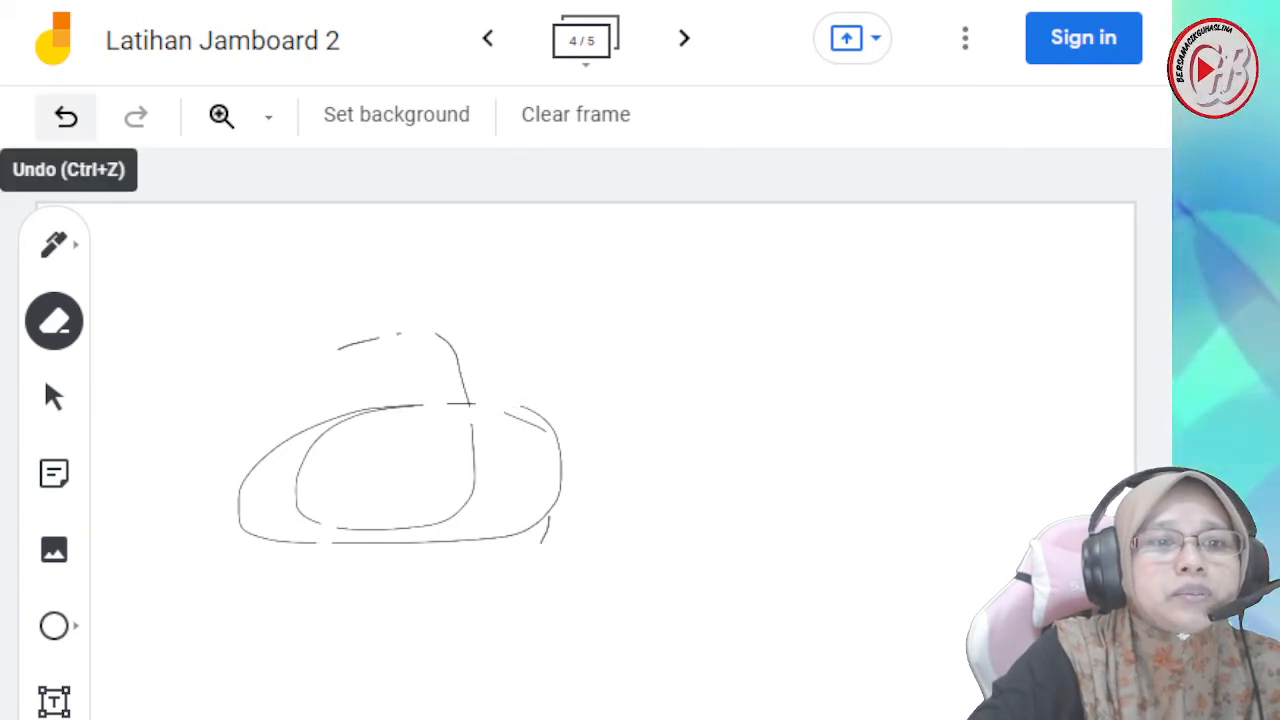
pyautogui.click(66, 116)
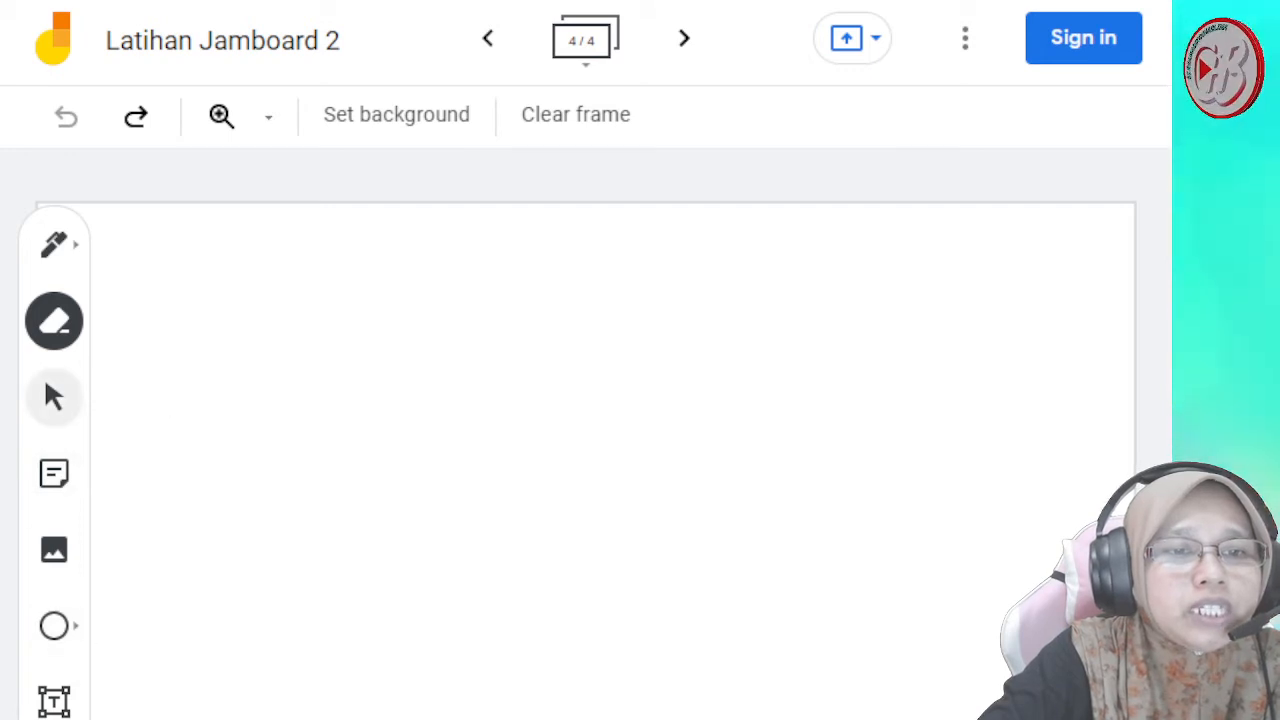
# - Add one yellow sticky note containing a person's first name to frame 4
pyautogui.click(54, 397)
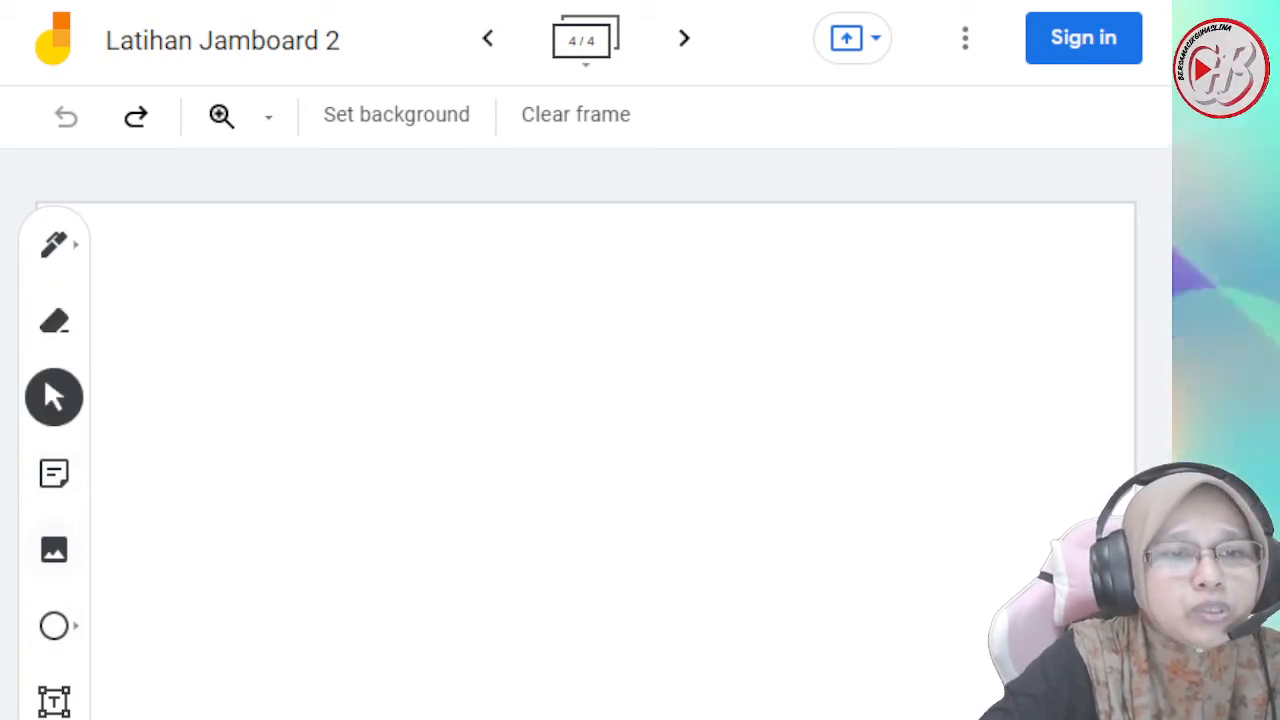
pyautogui.click(54, 473)
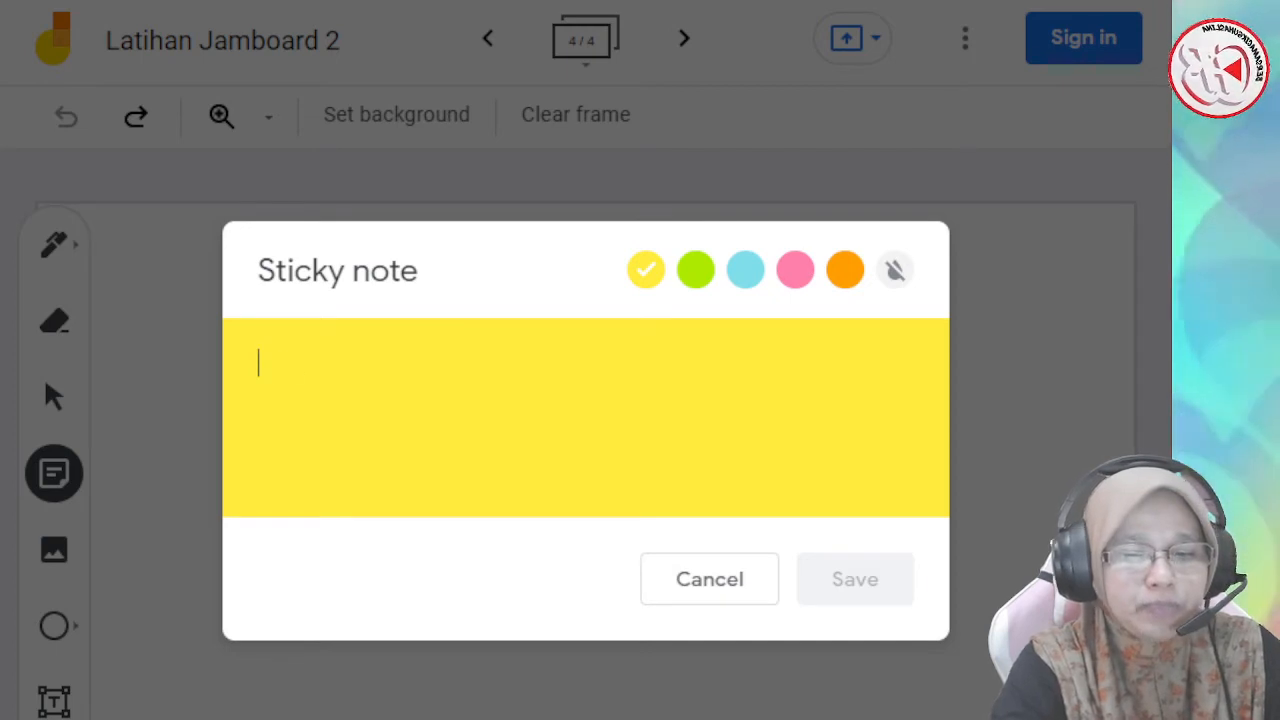
pyautogui.write('haslina')
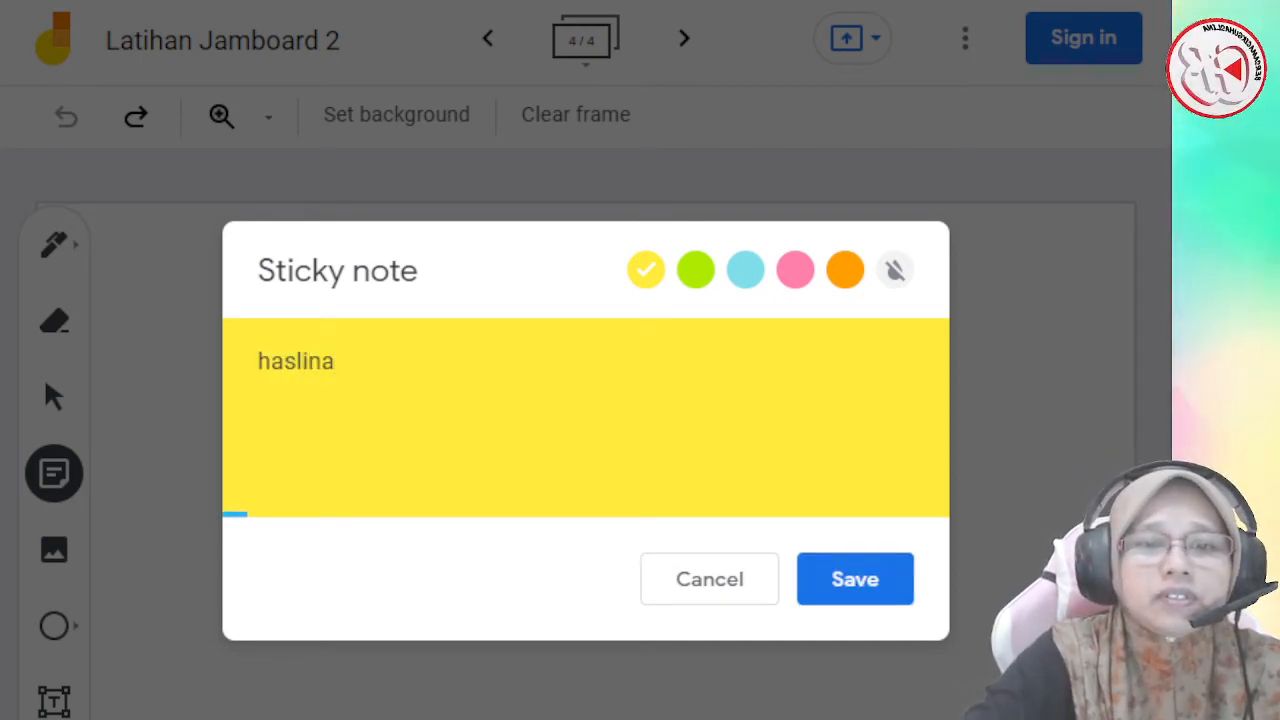
pyautogui.click(855, 579)
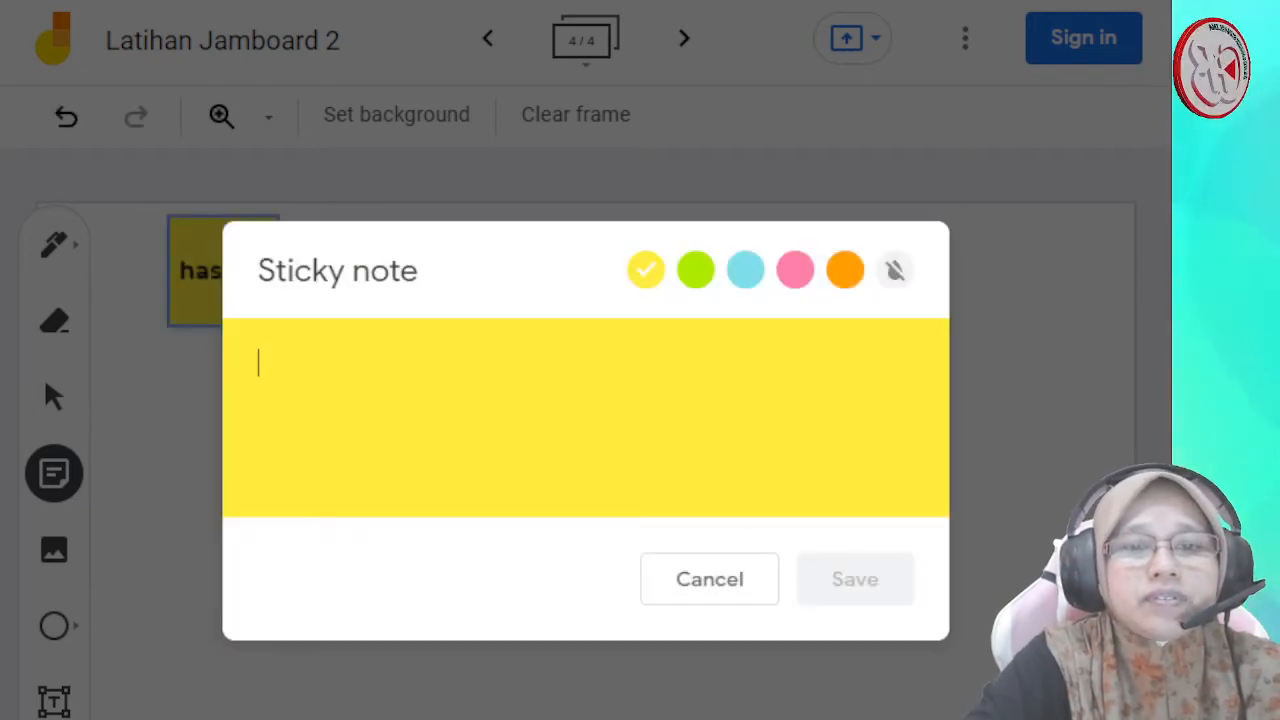
pyautogui.press('Escape')
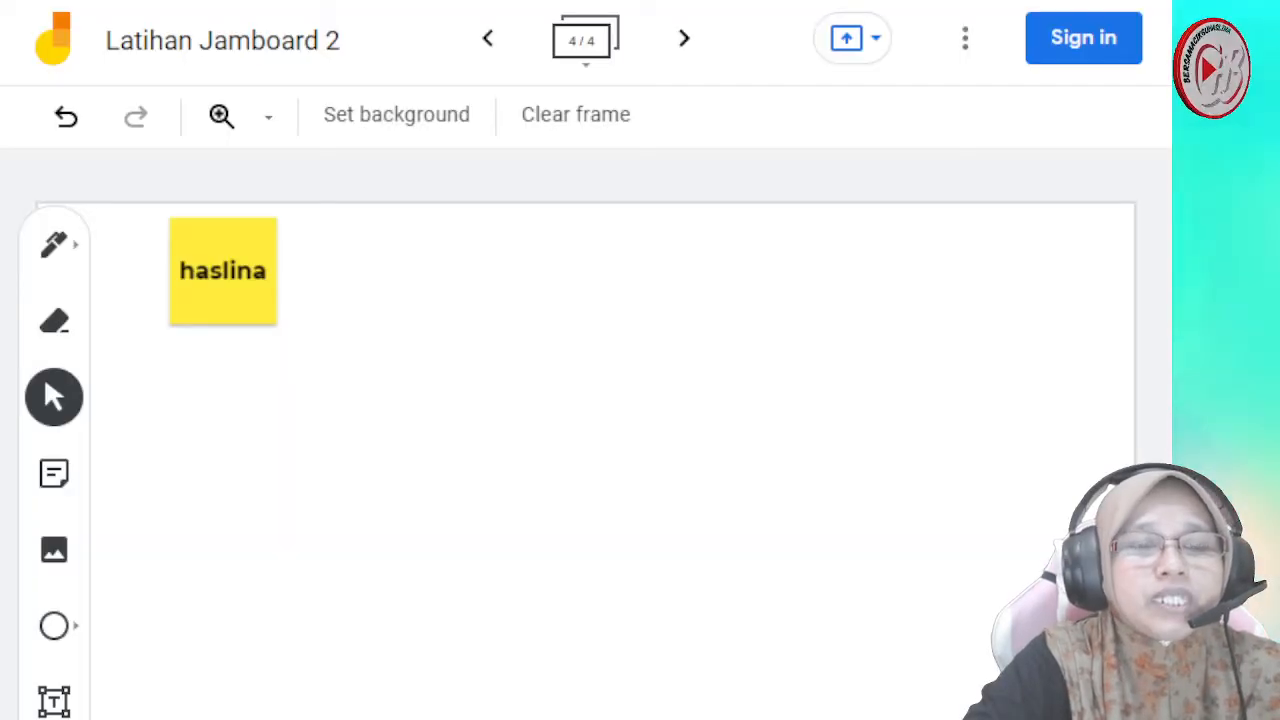
# - Move the yellow sticky note to the upper-right corner of the frame
pyautogui.click(223, 271)
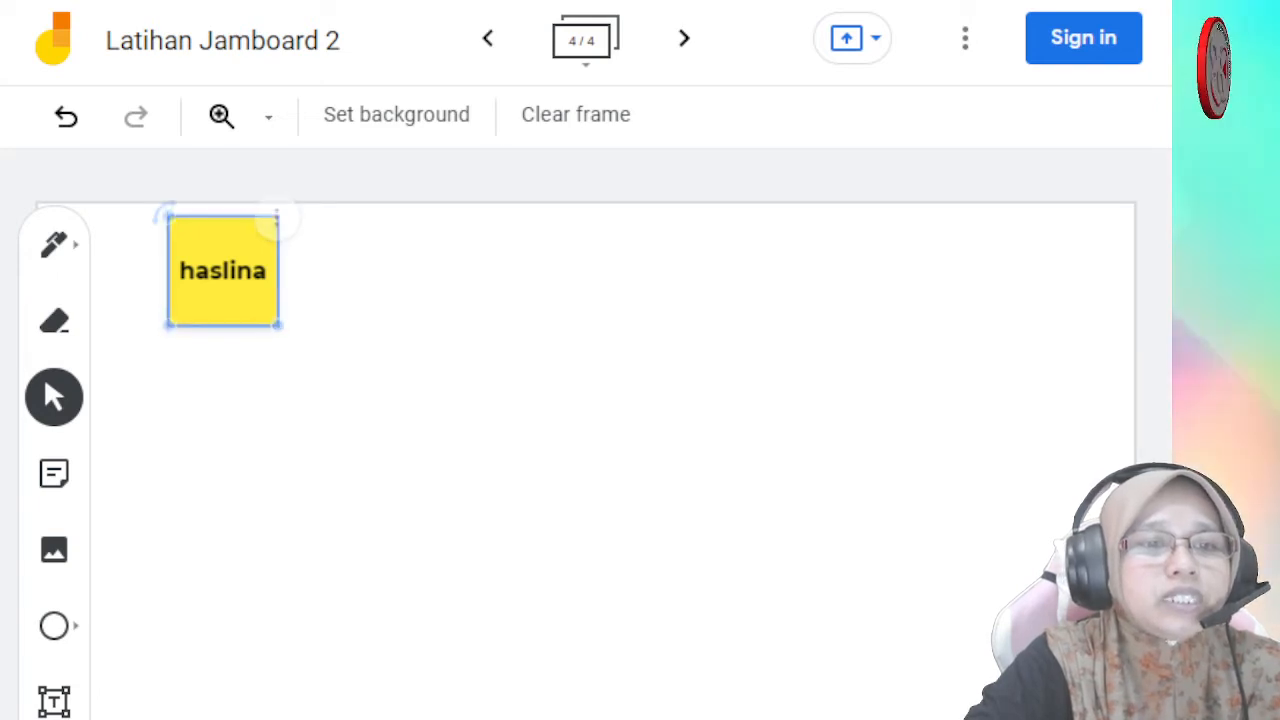
pyautogui.click(54, 397)
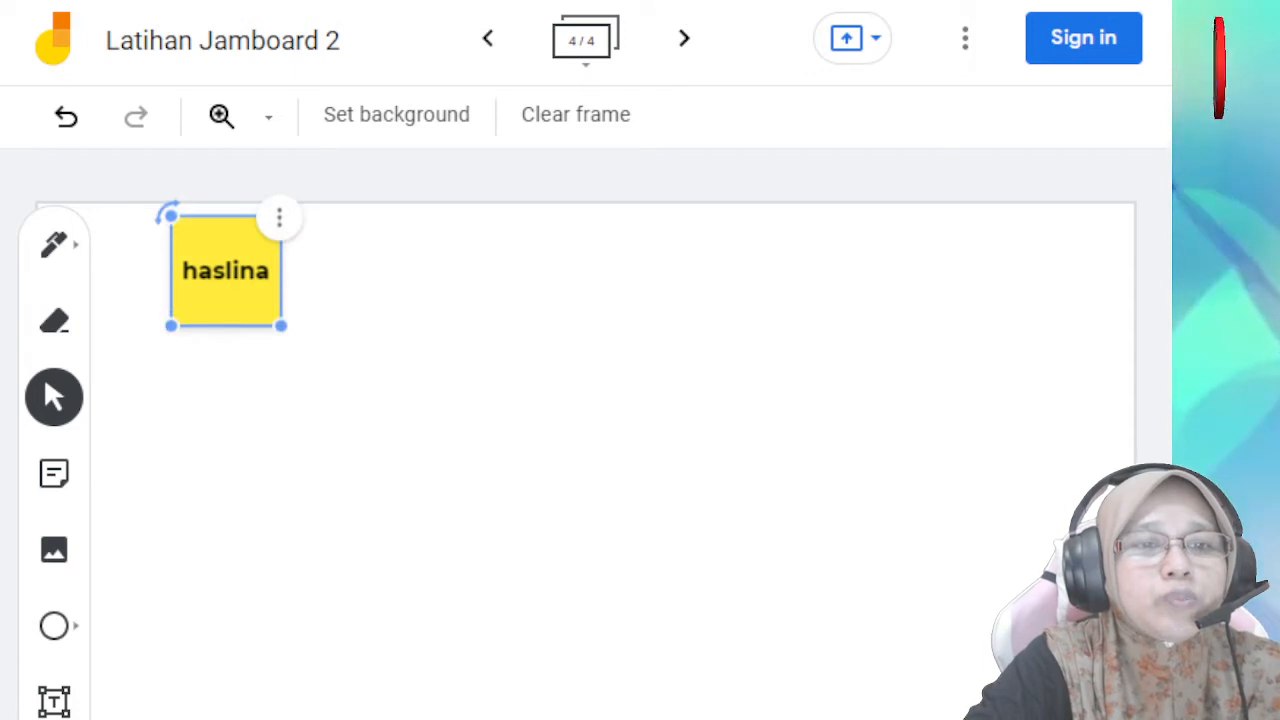
pyautogui.moveTo(226, 271); pyautogui.dragTo(1007, 288)
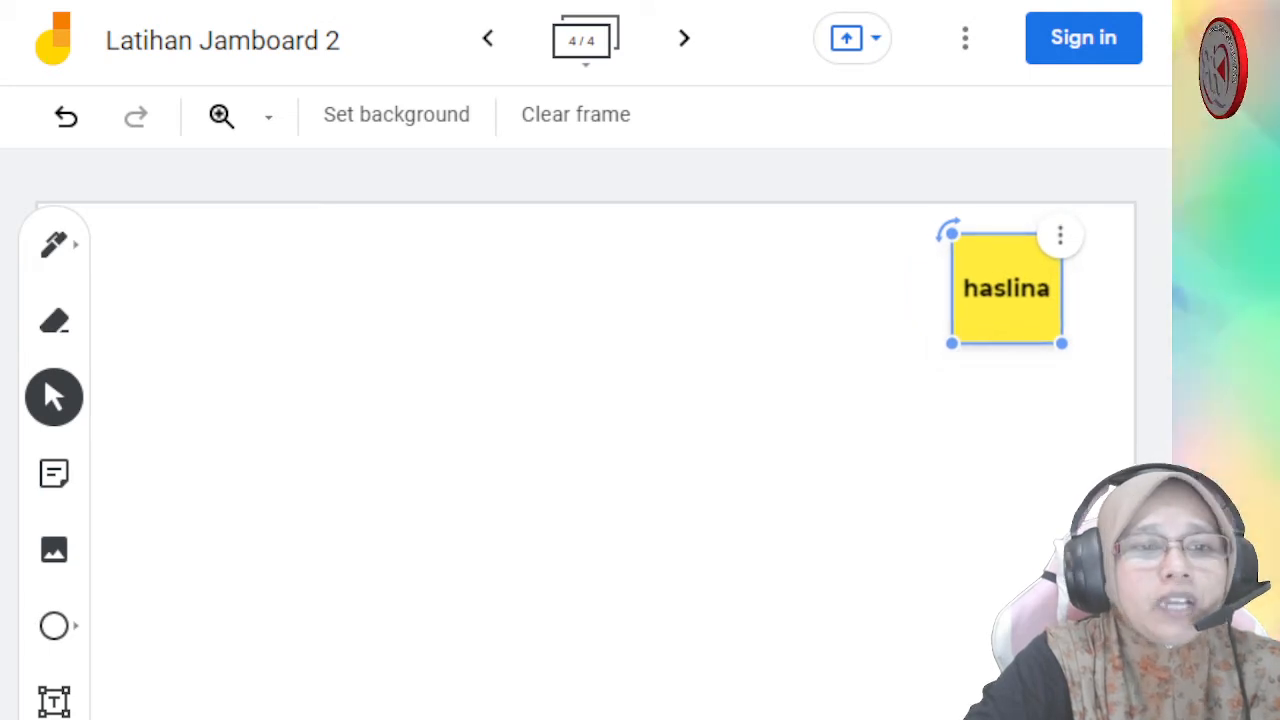
pyautogui.click(1007, 288)
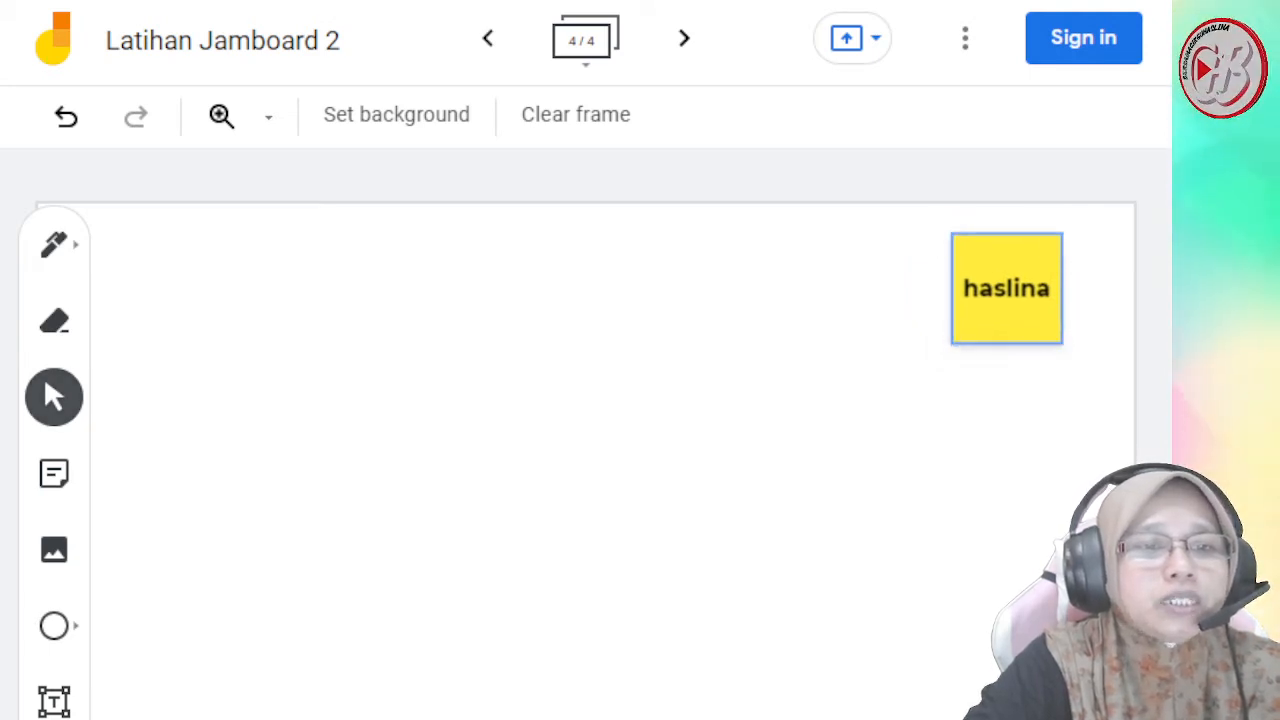
# - Draw a circle shape in the lower-left part of the frame and deselect it
pyautogui.click(54, 626)
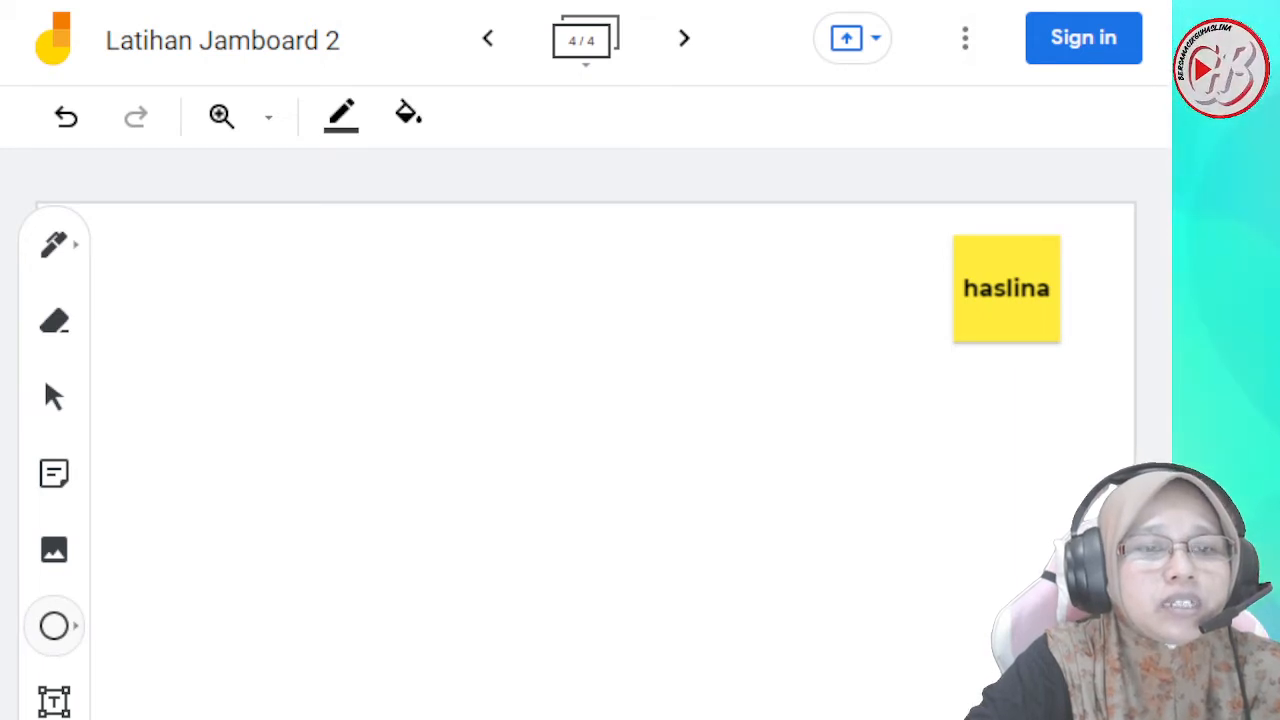
pyautogui.click(75, 626)
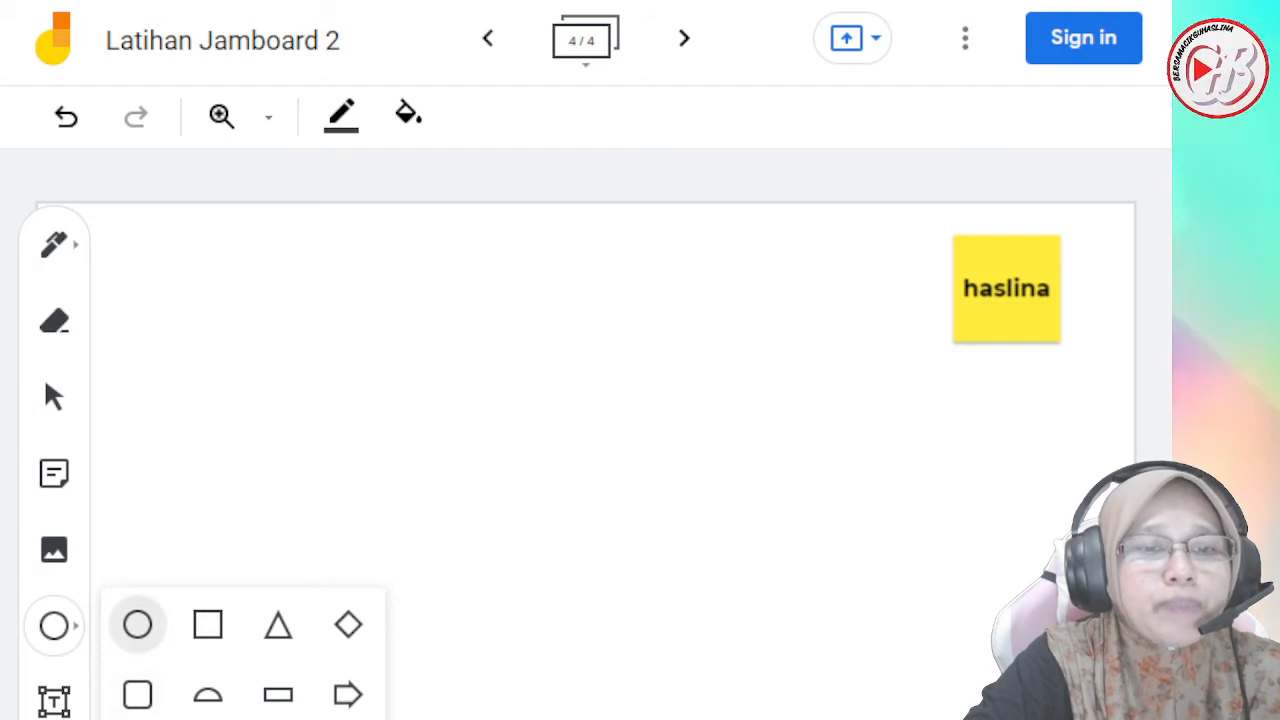
pyautogui.click(138, 625)
pyautogui.moveTo(381, 700); pyautogui.dragTo(499, 719)
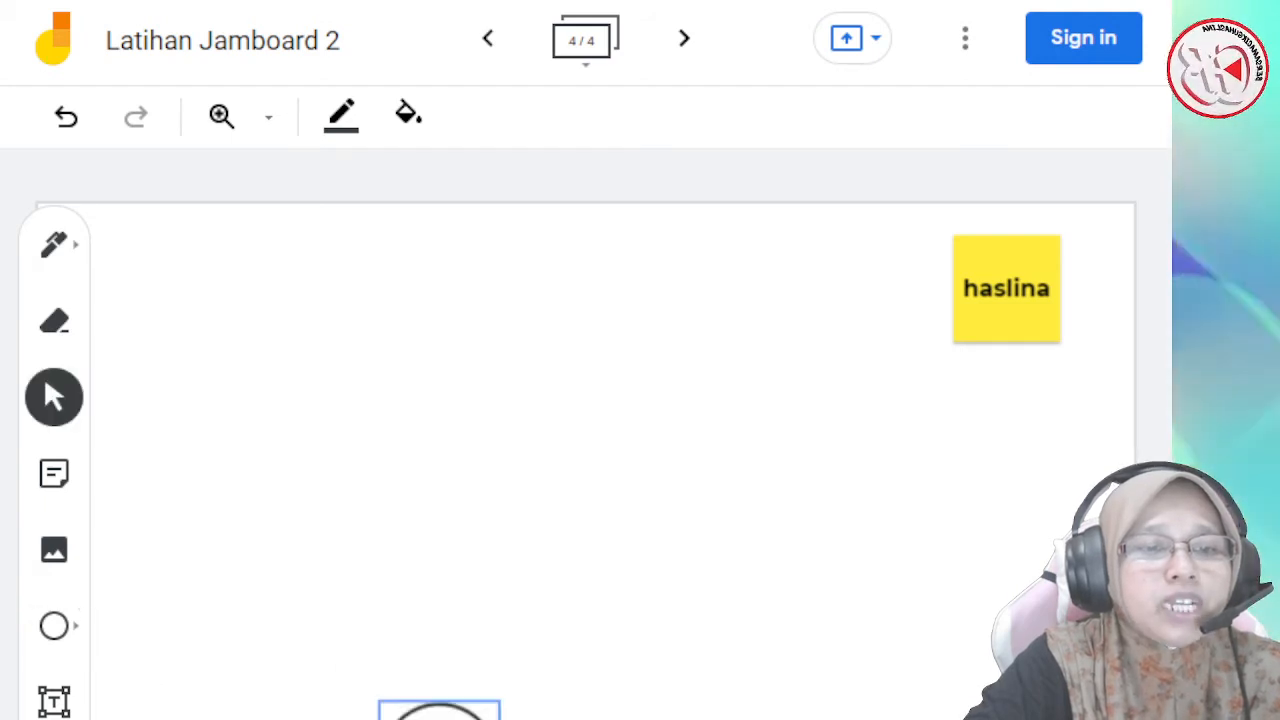
pyautogui.click(250, 700)
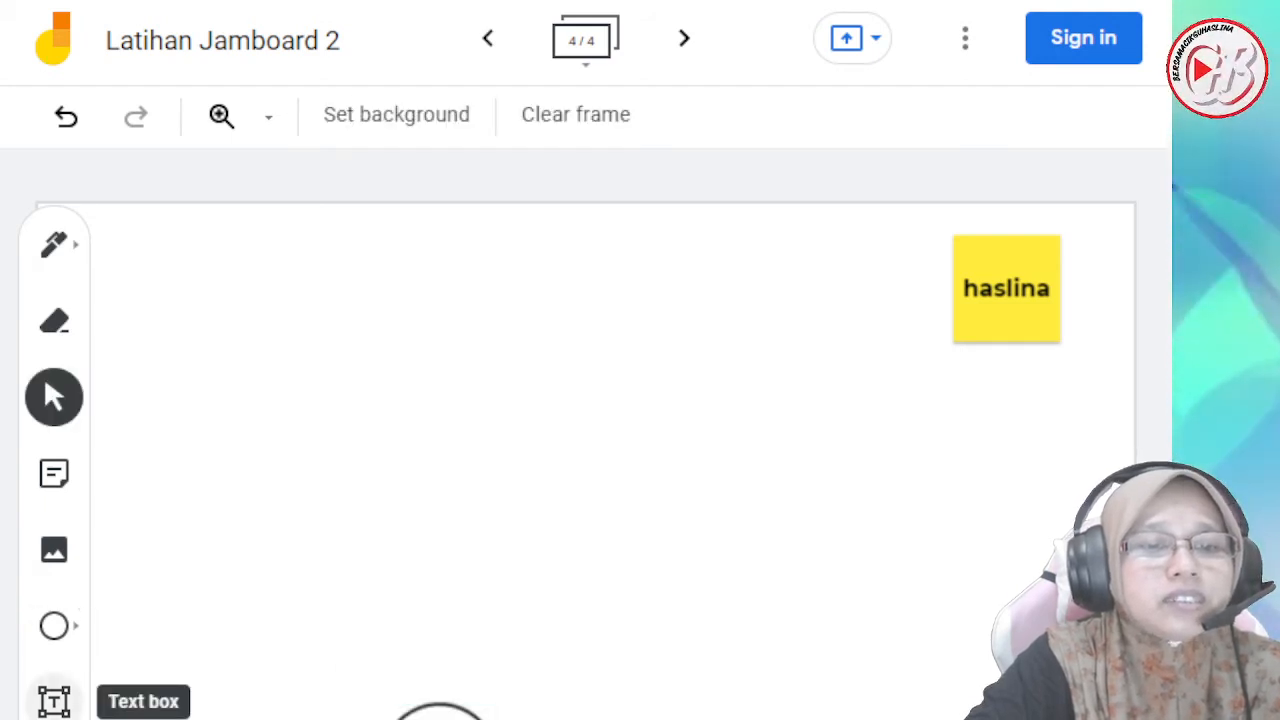
# - Add a text box with a person's first name in the upper part of the frame, and move it slightly up and right
pyautogui.click(54, 700)
pyautogui.moveTo(353, 308); pyautogui.dragTo(498, 347)
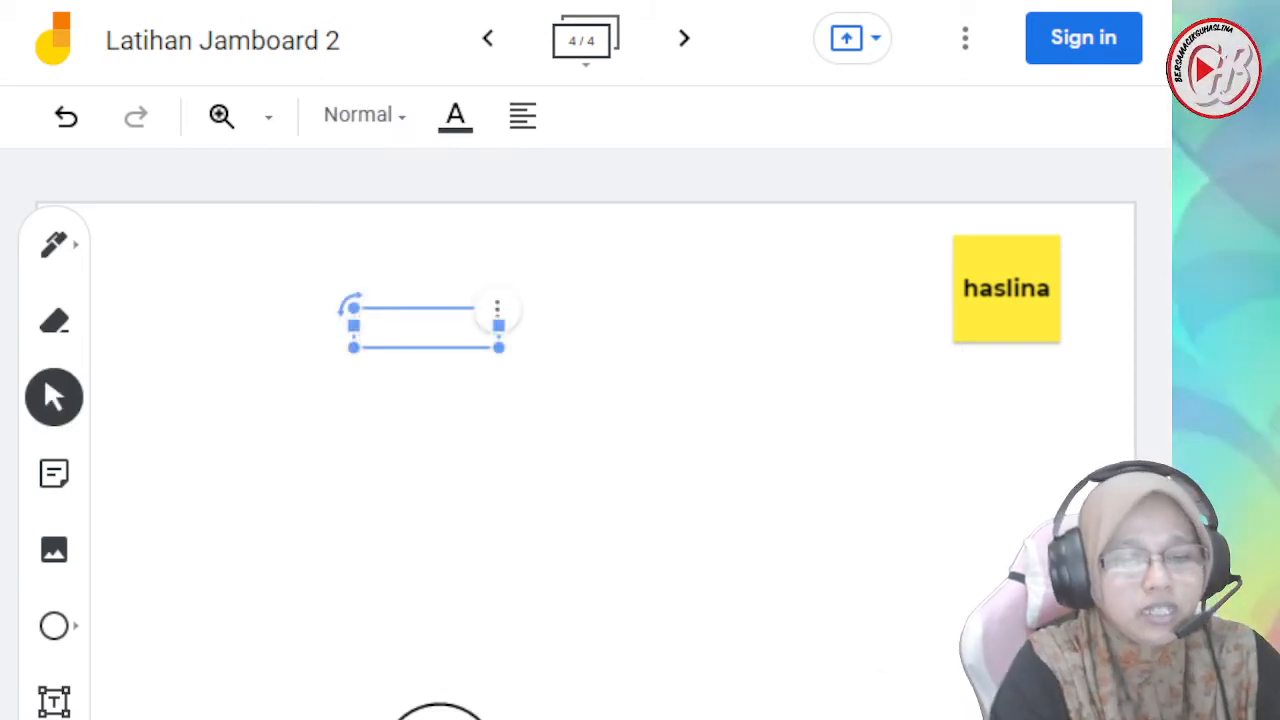
pyautogui.write('haslina')
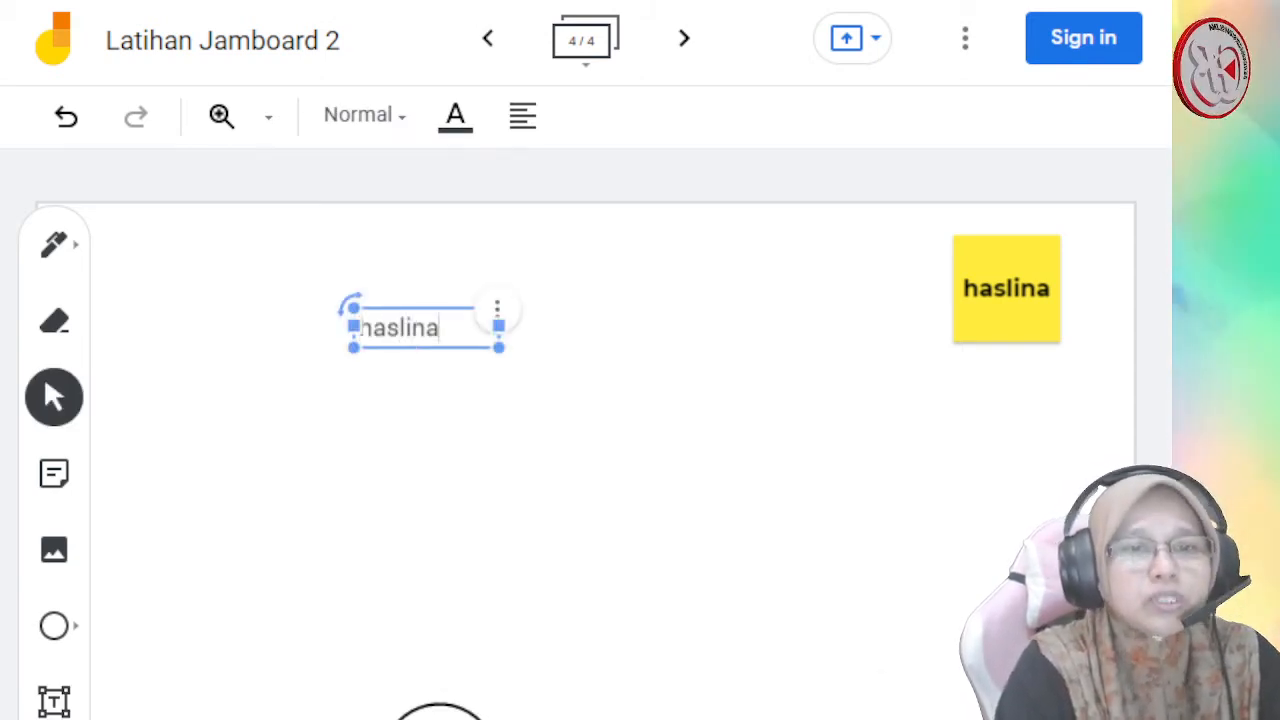
pyautogui.press('Escape')
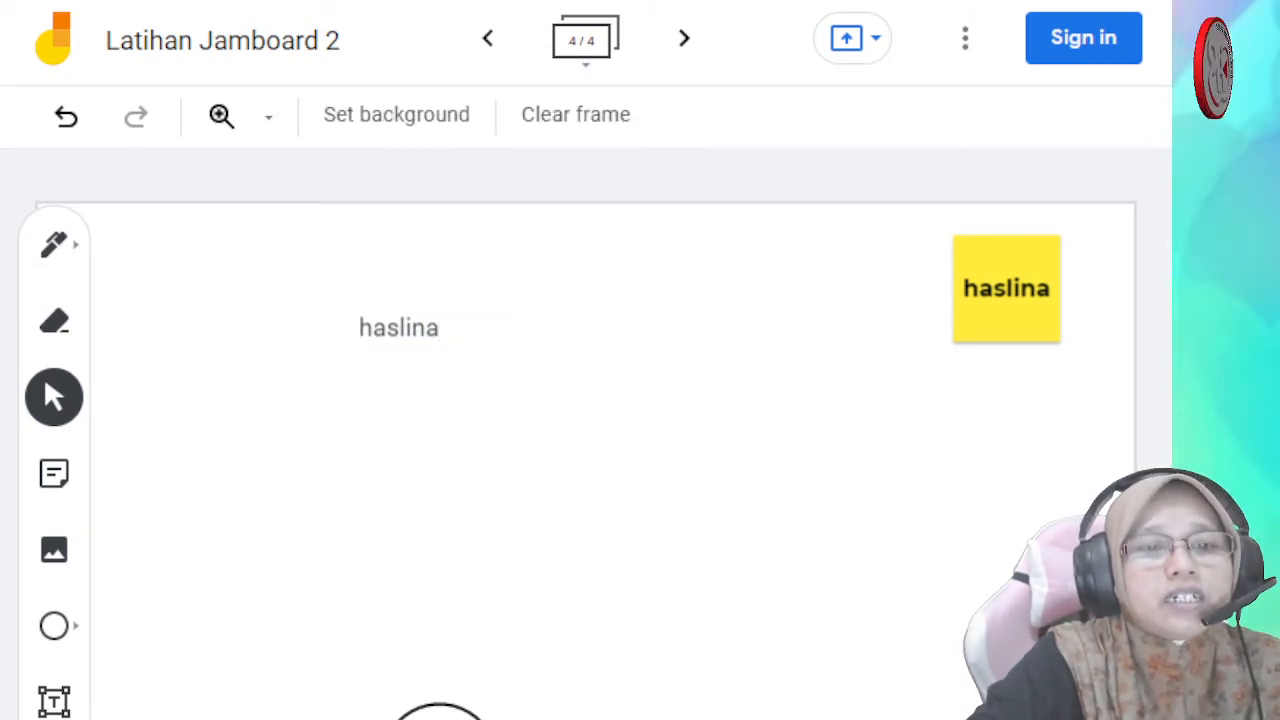
pyautogui.click(400, 328)
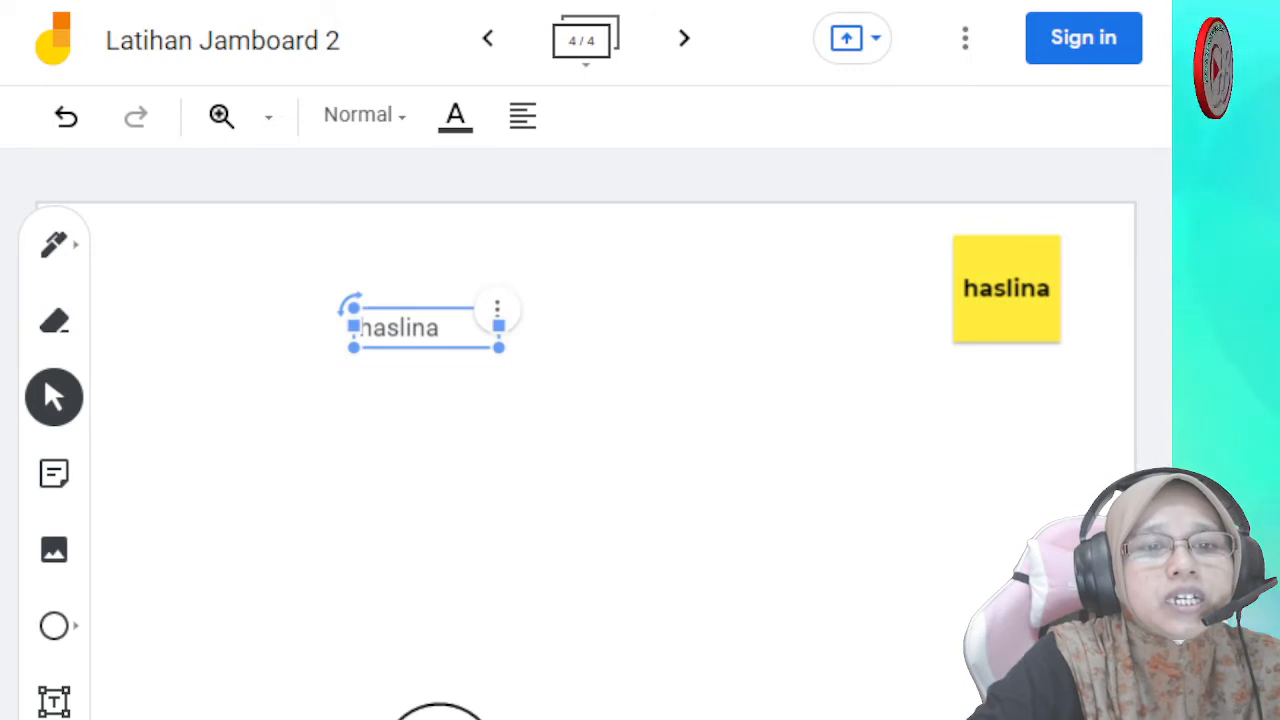
pyautogui.moveTo(400, 328); pyautogui.dragTo(548, 288)
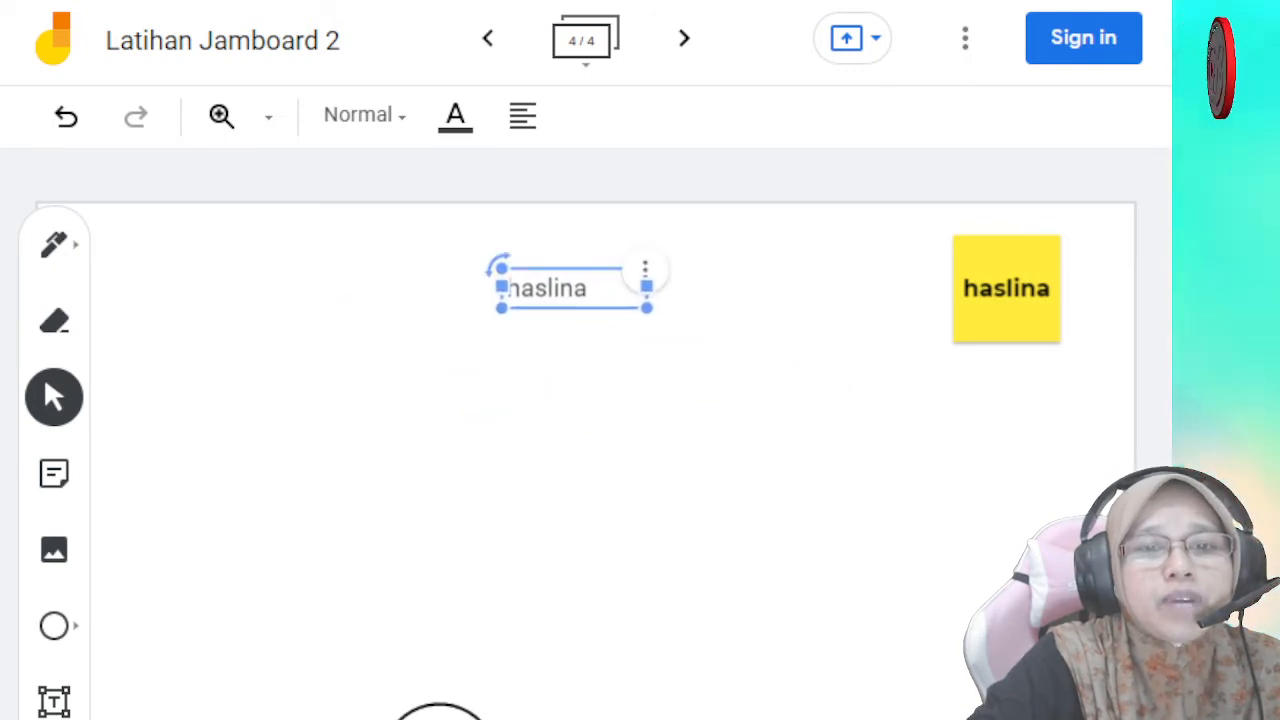
# - Check the edit, duplicate, delete and ordering options for the text box in the upper part of the frame without applying any
pyautogui.click(645, 268)
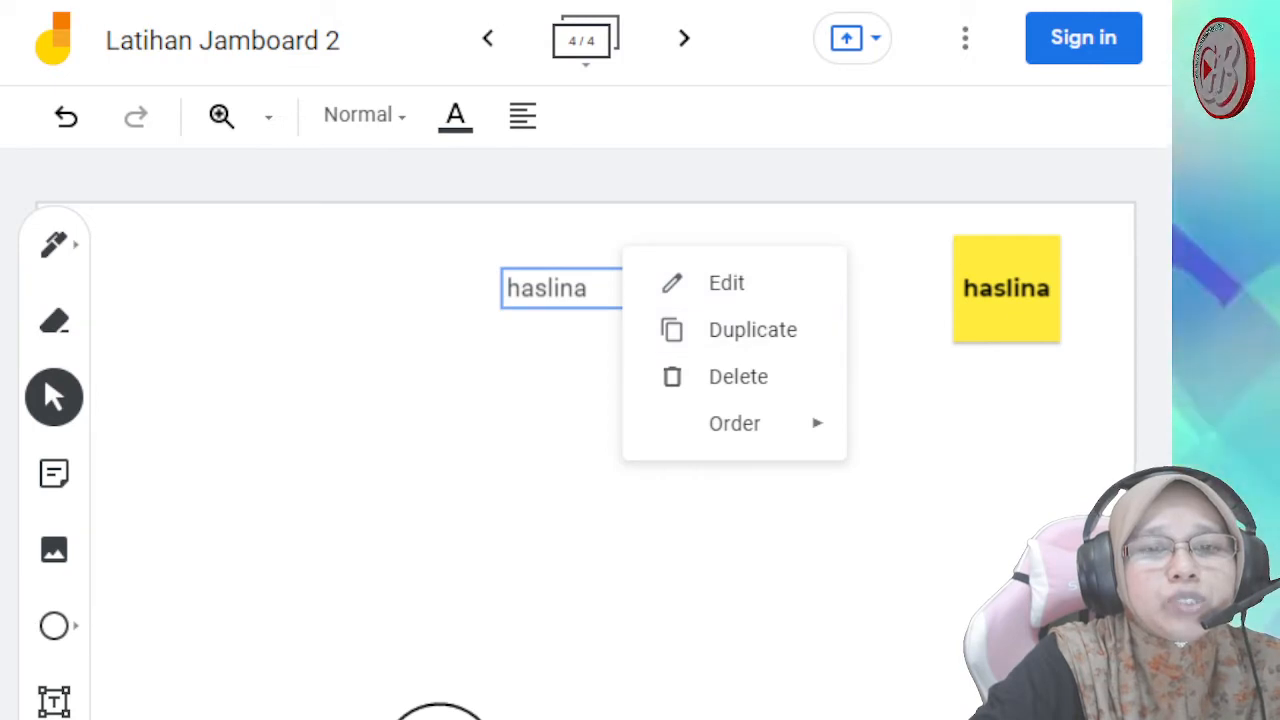
pyautogui.press('Escape')
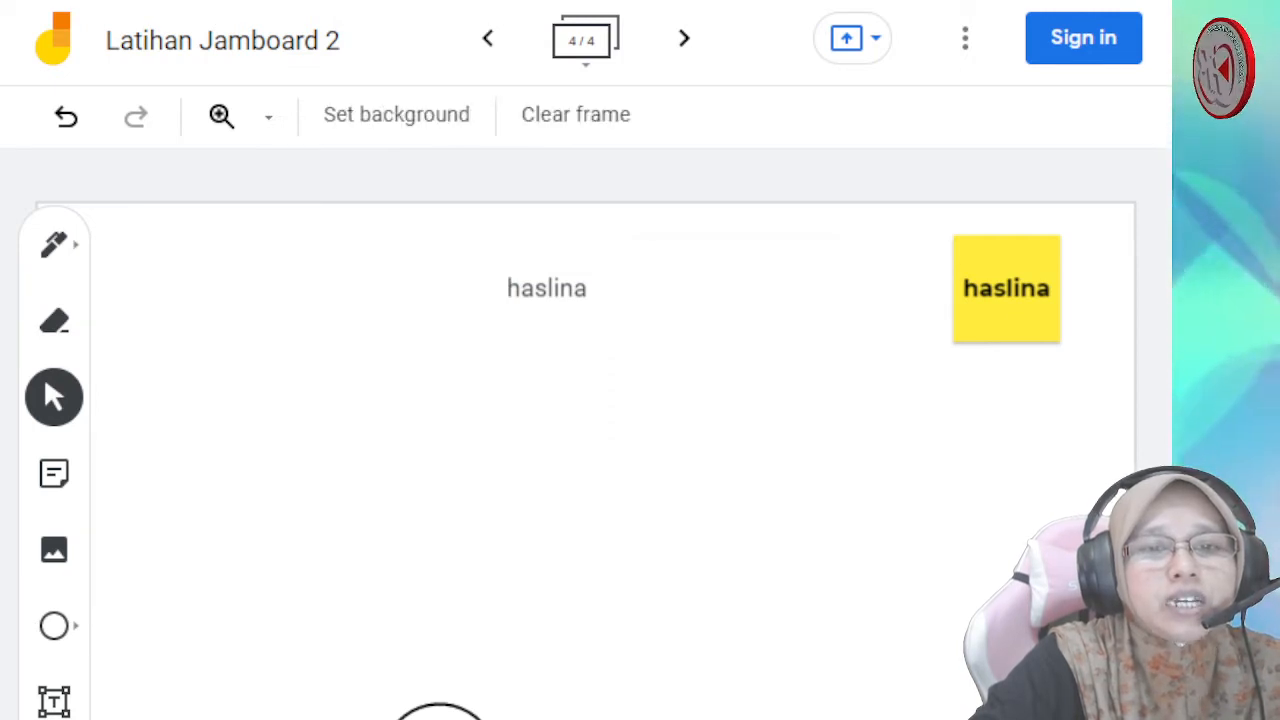
pyautogui.click(547, 288)
pyautogui.click(645, 268)
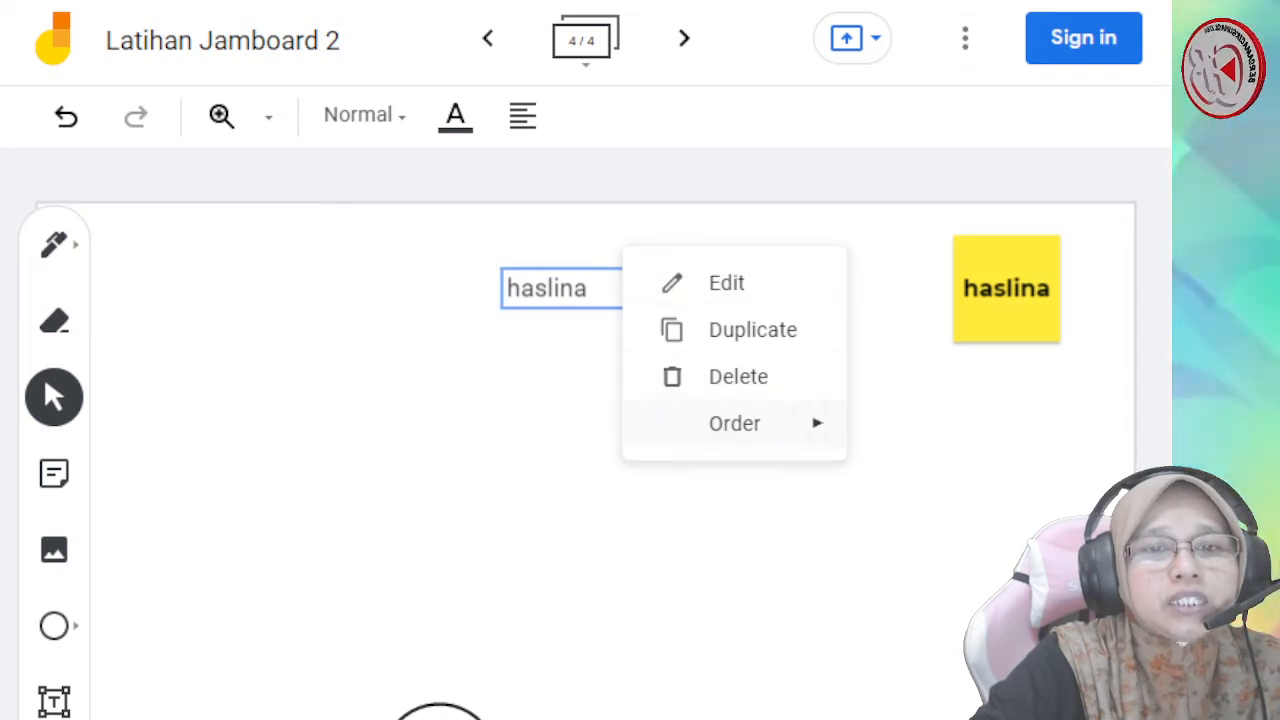
pyautogui.moveTo(735, 423)
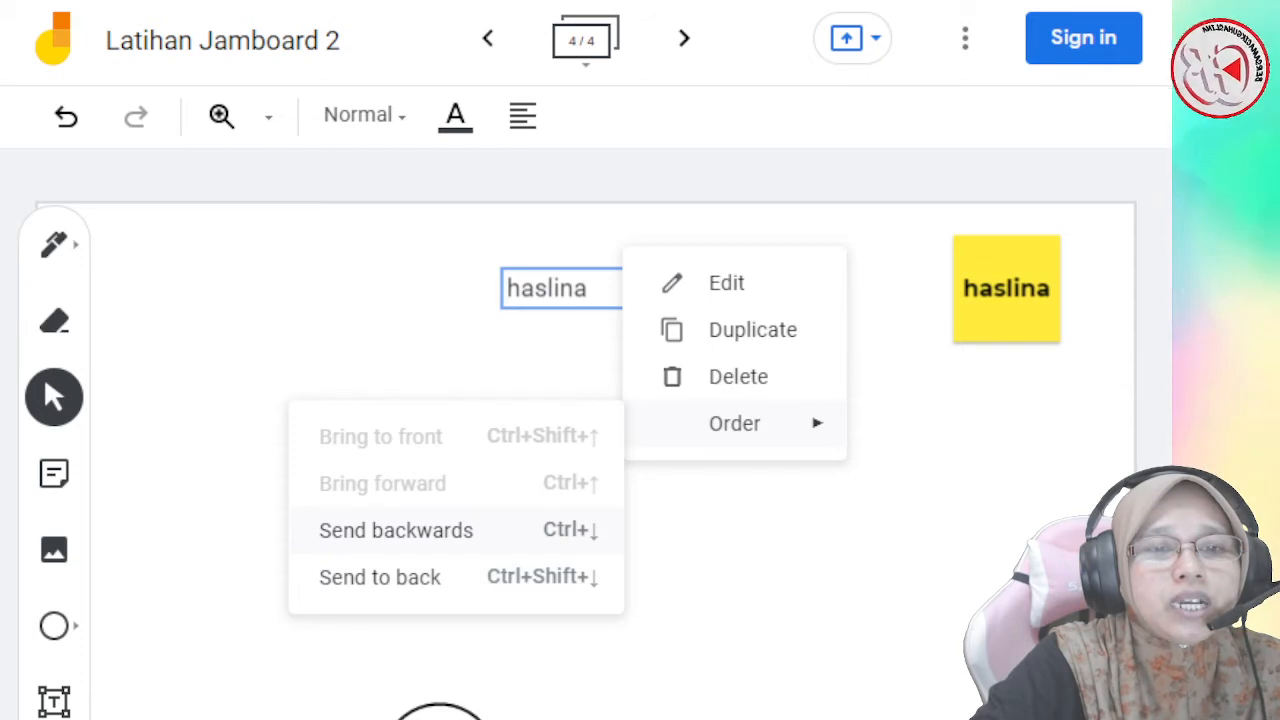
pyautogui.click(740, 530)
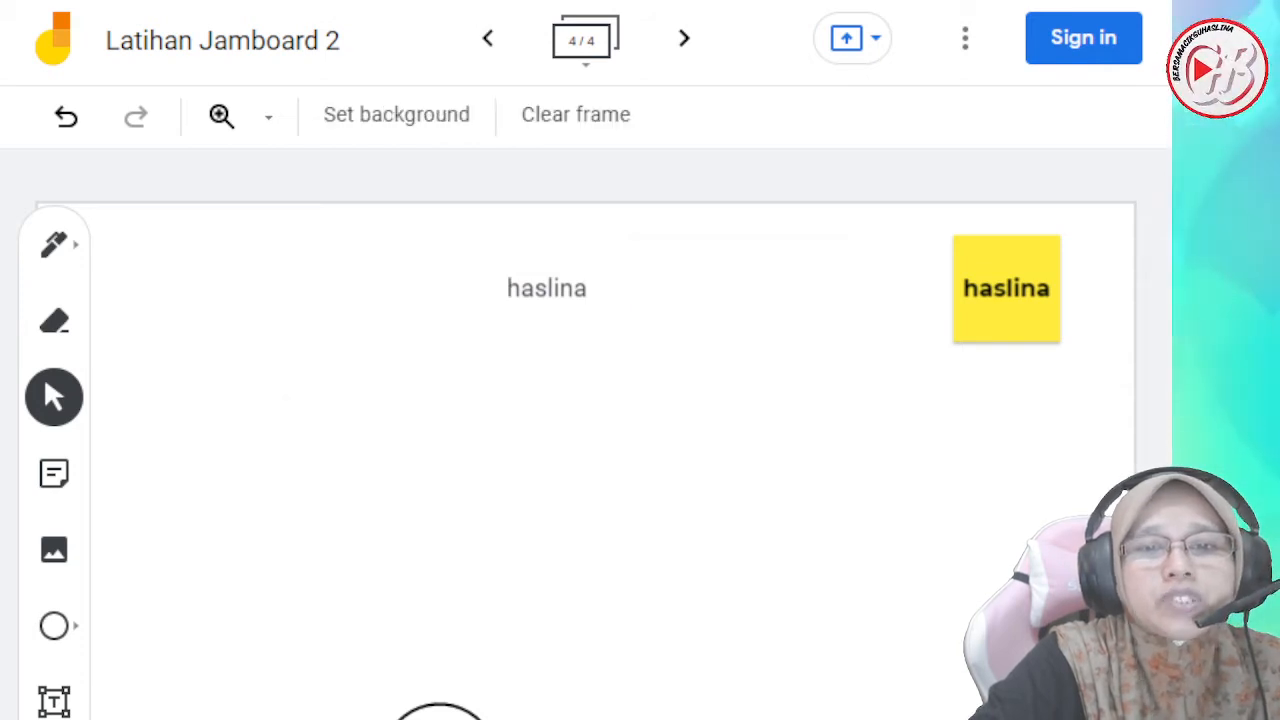
# - Check the ordering options available for the yellow sticky note in the upper-right corner of the frame
pyautogui.click(1006, 289)
pyautogui.click(1060, 235)
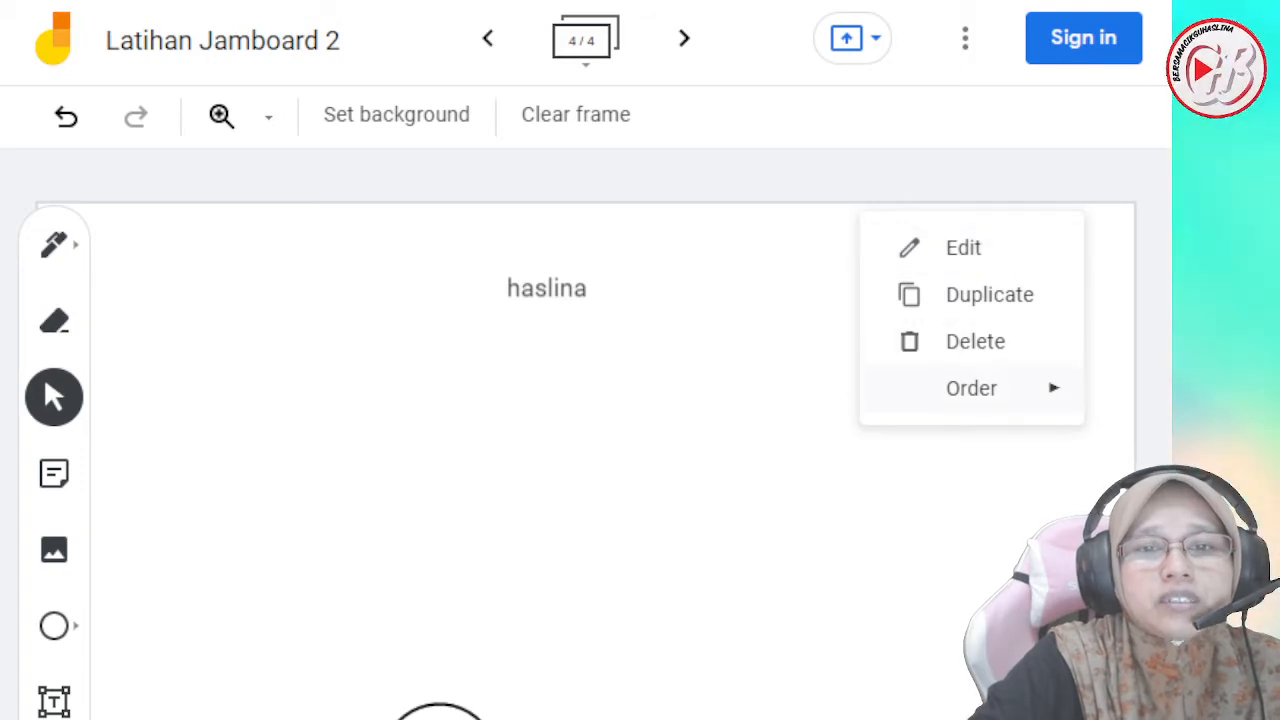
pyautogui.moveTo(971, 388)
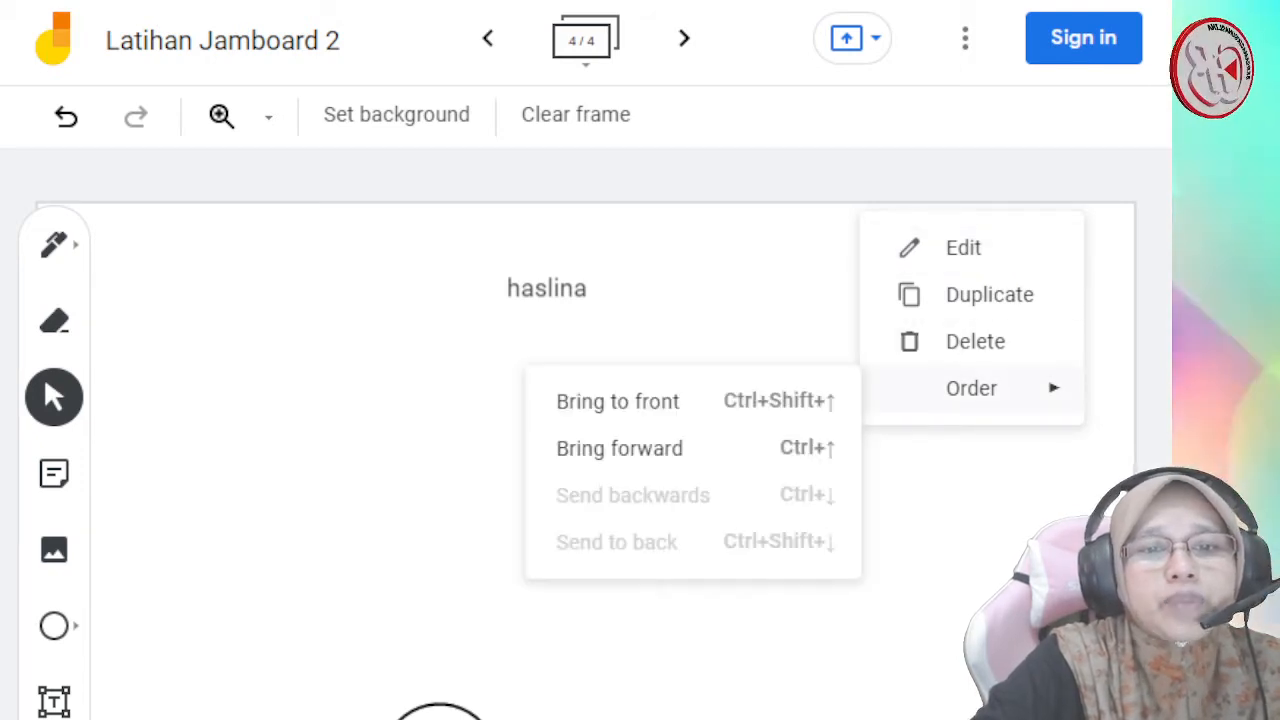
pyautogui.click(930, 500)
# - Move the circle to just below the text box and check its ordering options without applying any
pyautogui.click(440, 712)
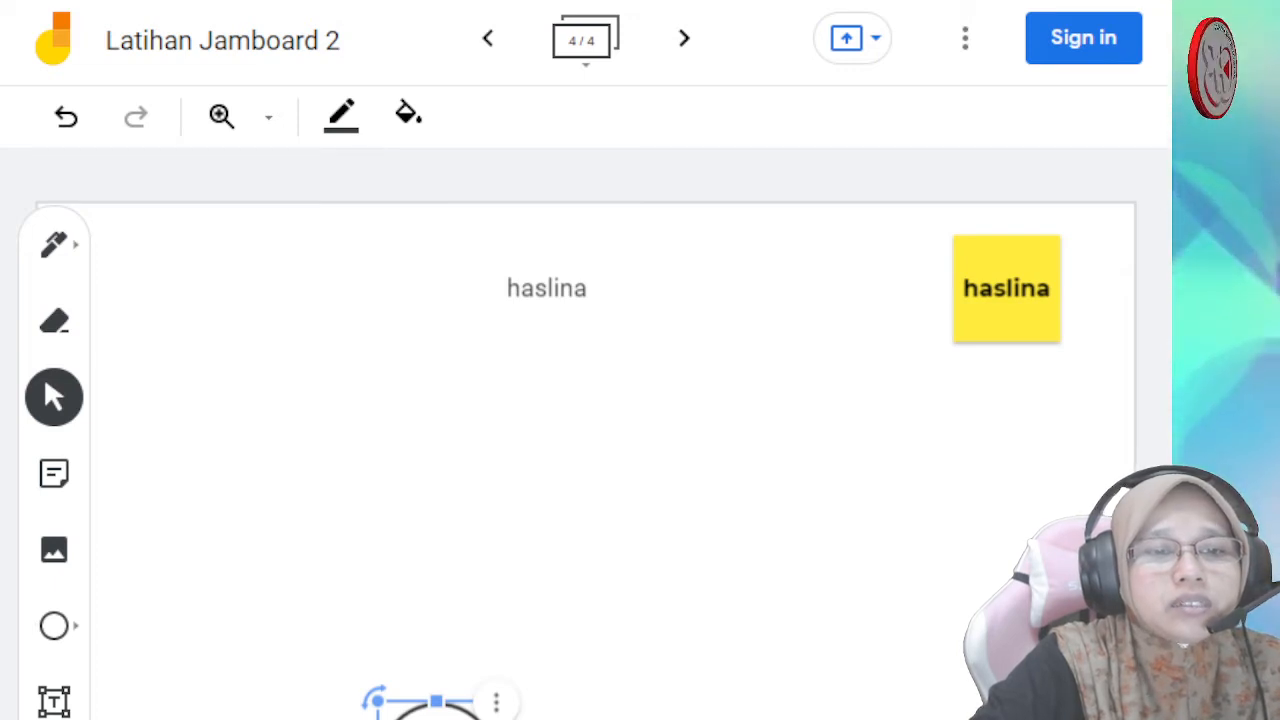
pyautogui.moveTo(436, 714); pyautogui.dragTo(546, 400)
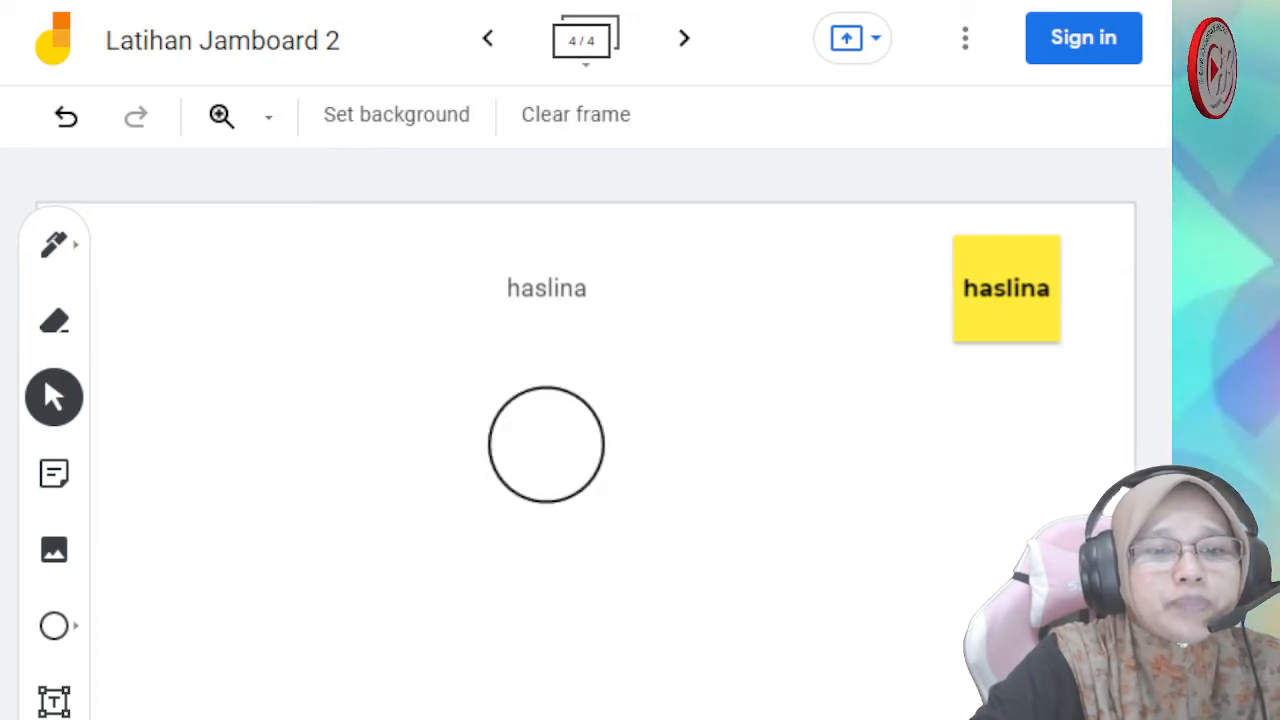
pyautogui.click(546, 444)
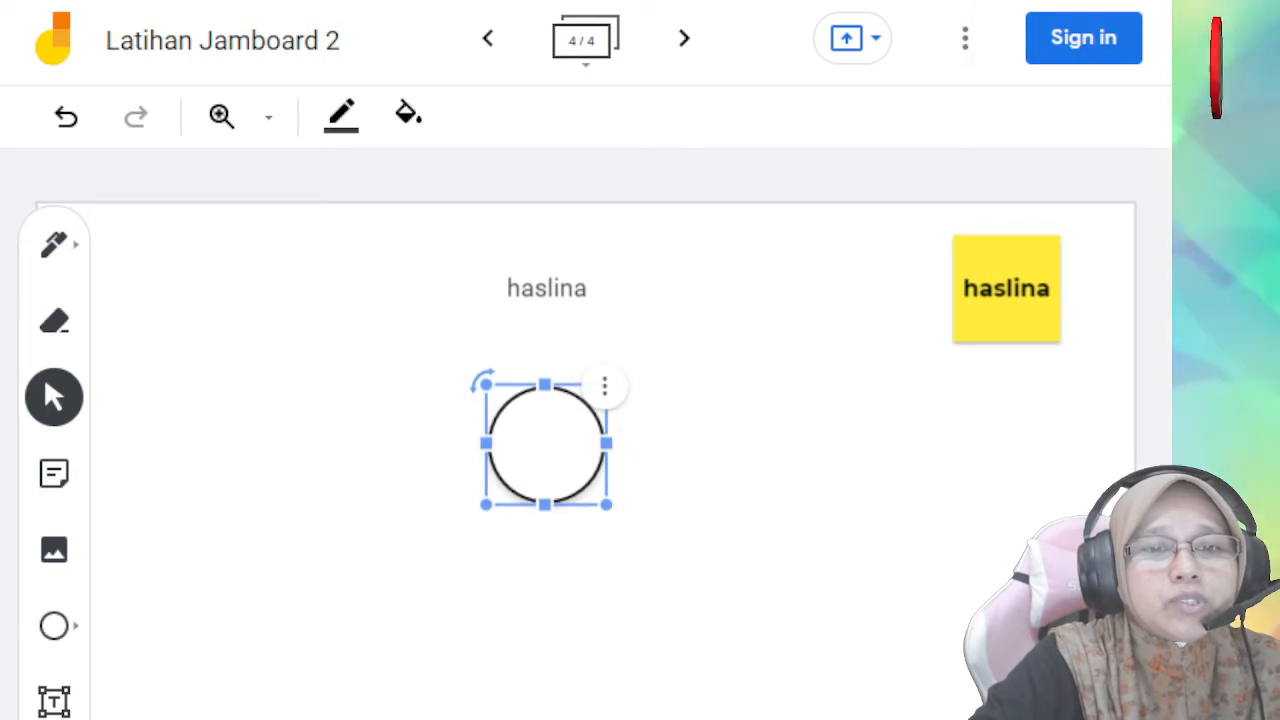
pyautogui.click(604, 386)
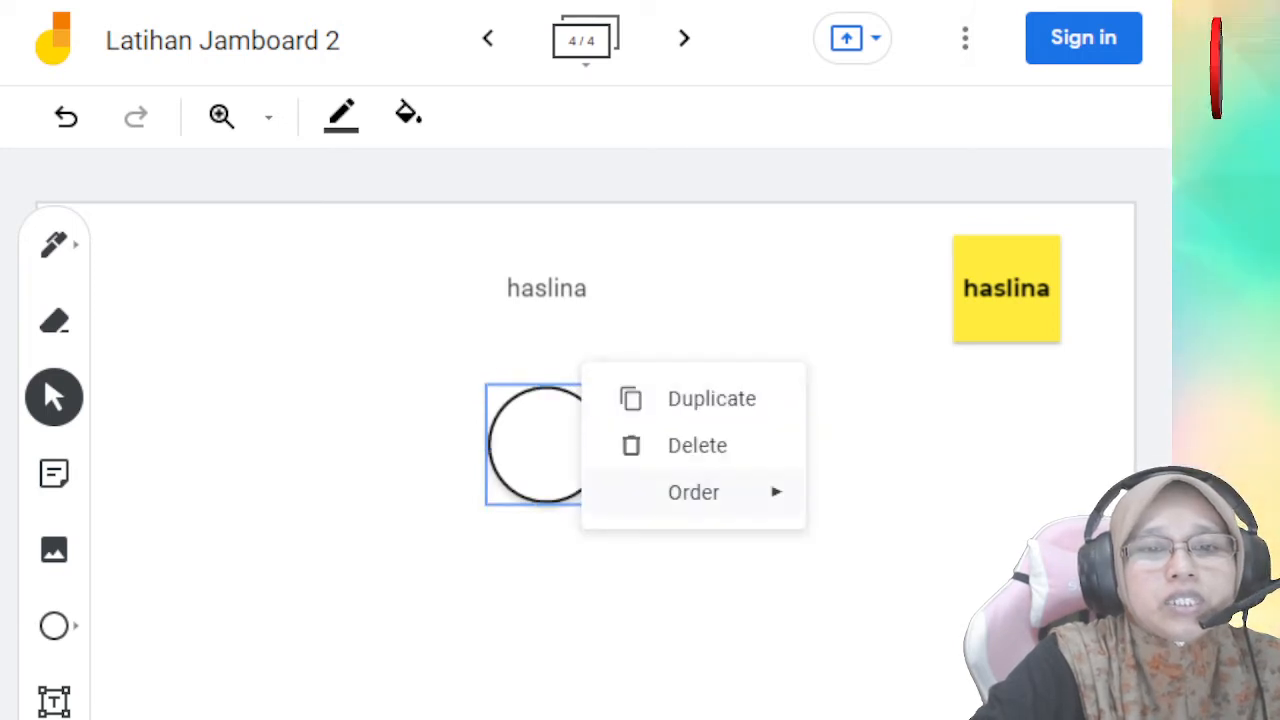
pyautogui.moveTo(700, 492)
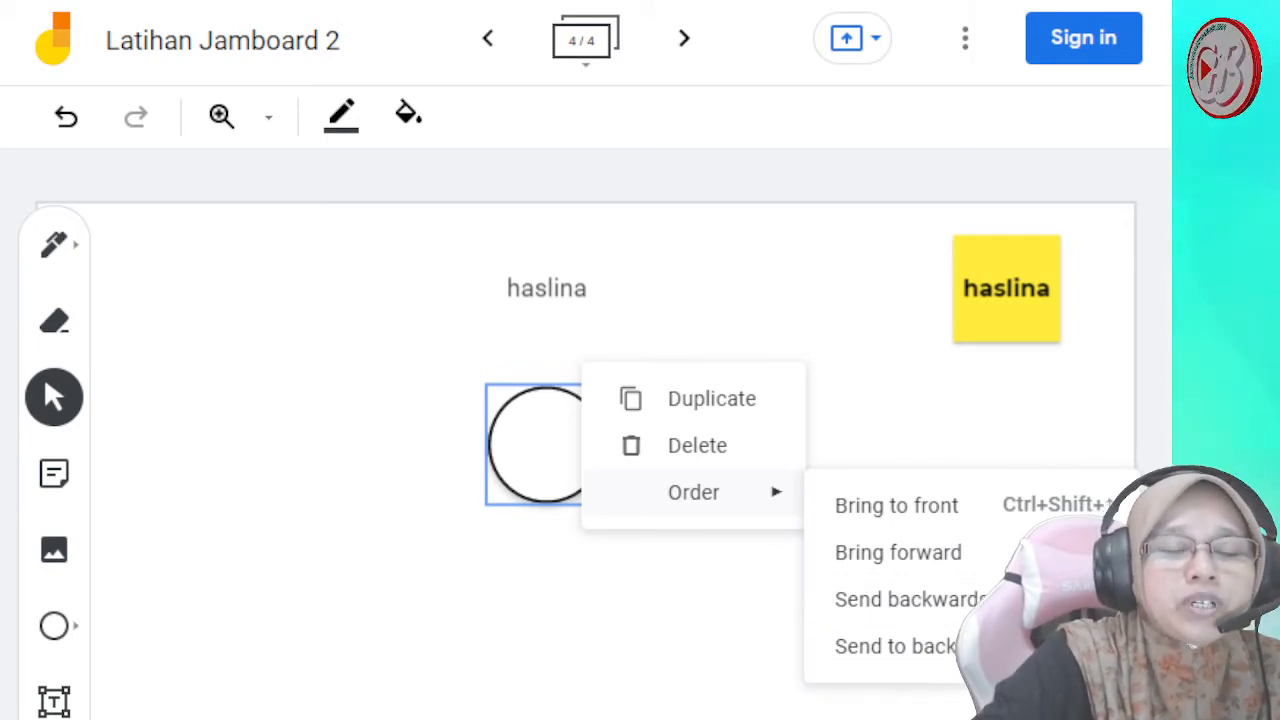
pyautogui.click(700, 600)
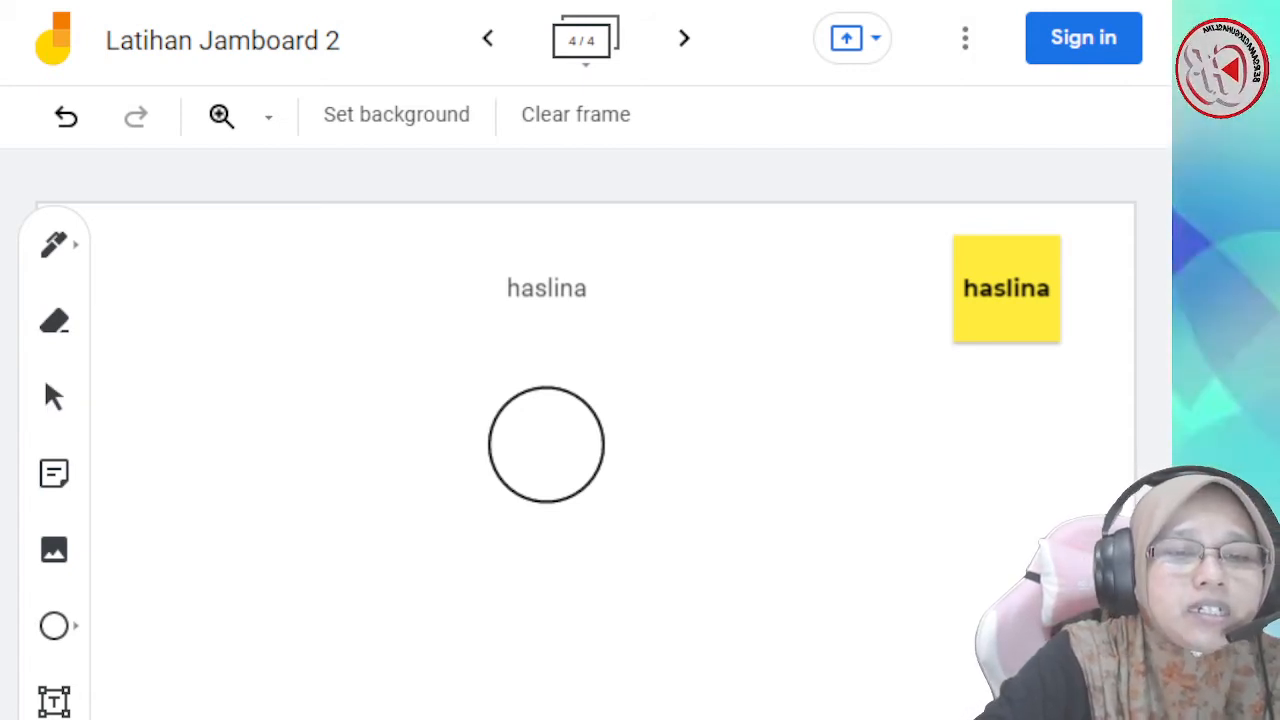
# - Trace a temporary red laser stroke in the blank area below the circle, and set the pen colour to orange
pyautogui.moveTo(400, 620)
pyautogui.mouseDown()
pyautogui.moveTo(557, 712)
pyautogui.moveTo(626, 605)
pyautogui.moveTo(928, 534)
pyautogui.mouseUp()
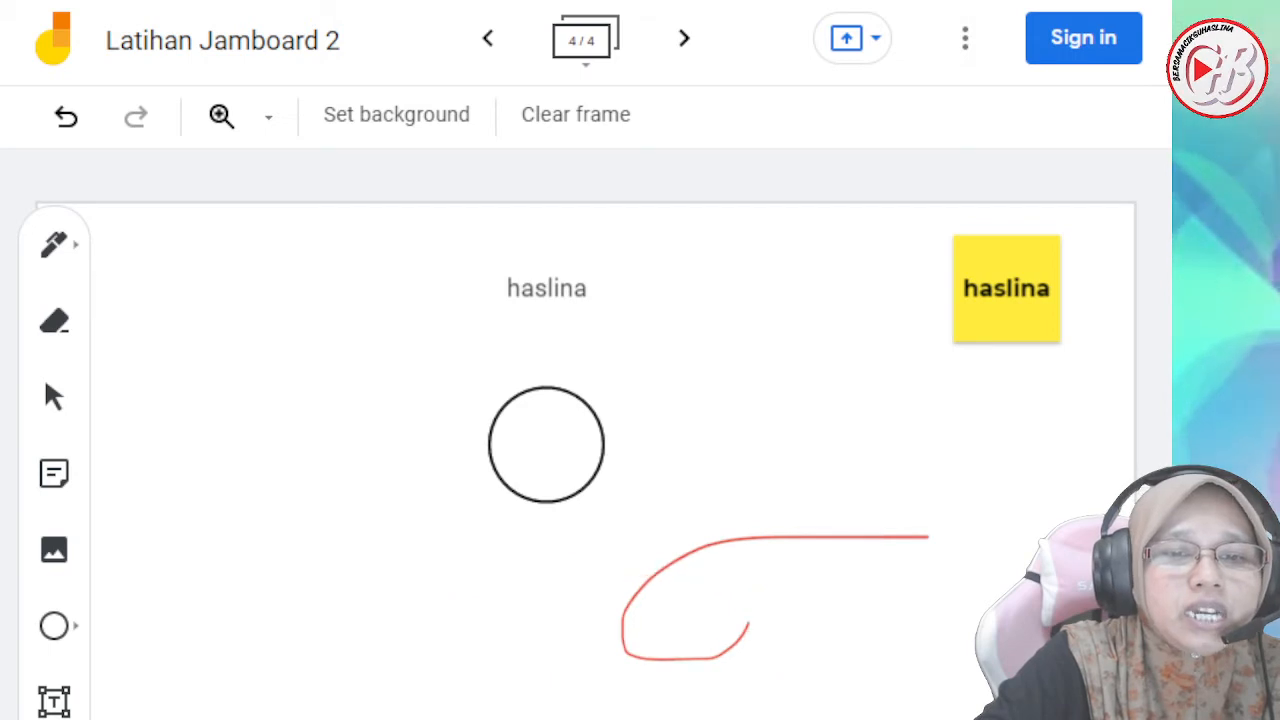
pyautogui.click(54, 244)
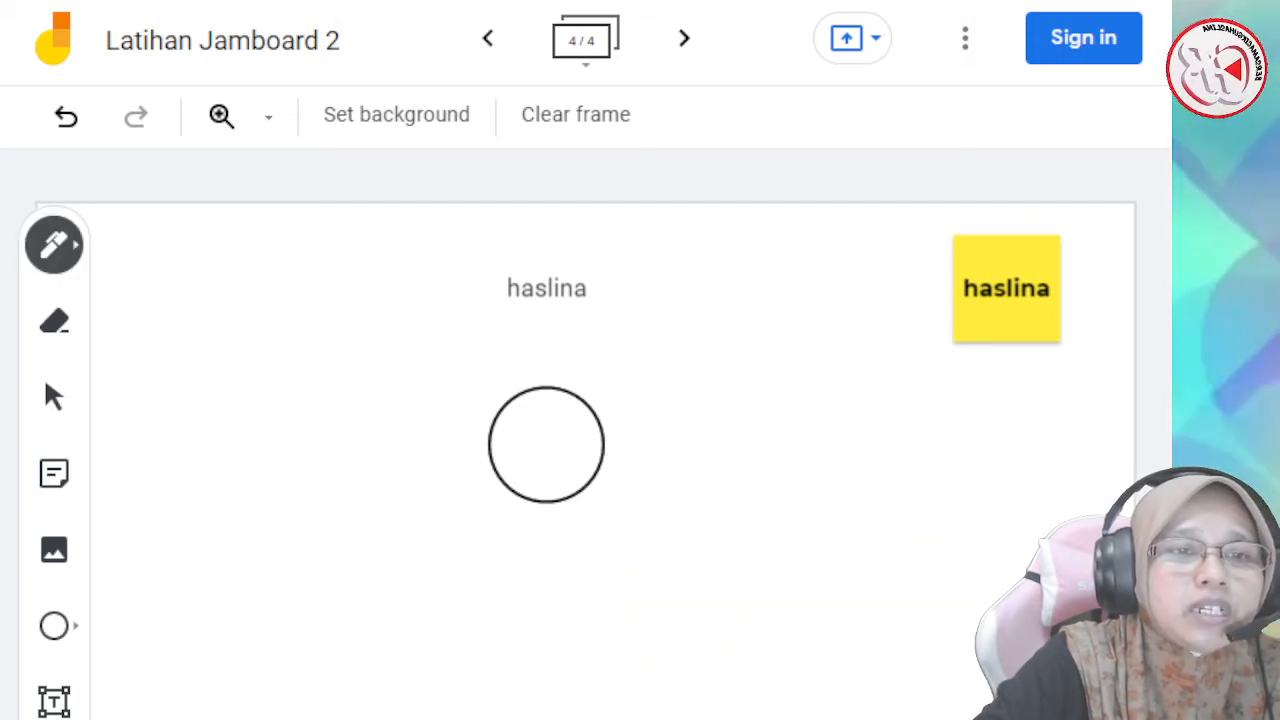
pyautogui.click(54, 244)
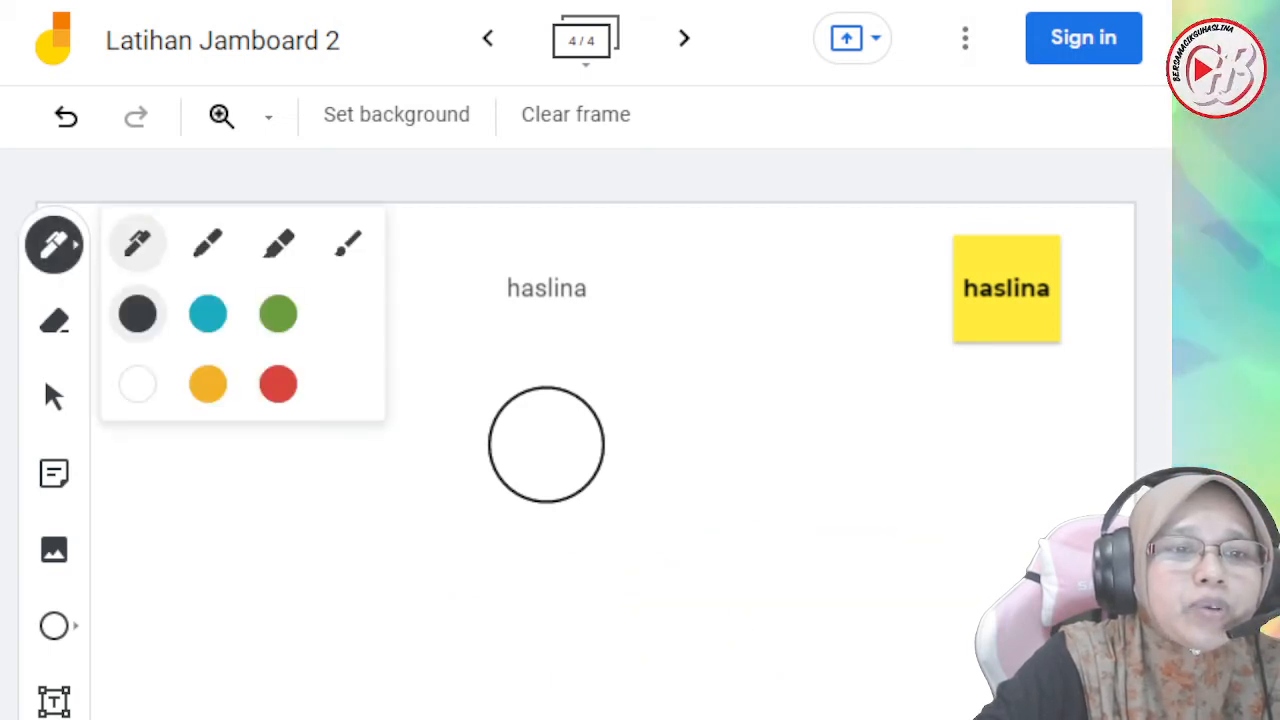
pyautogui.click(208, 384)
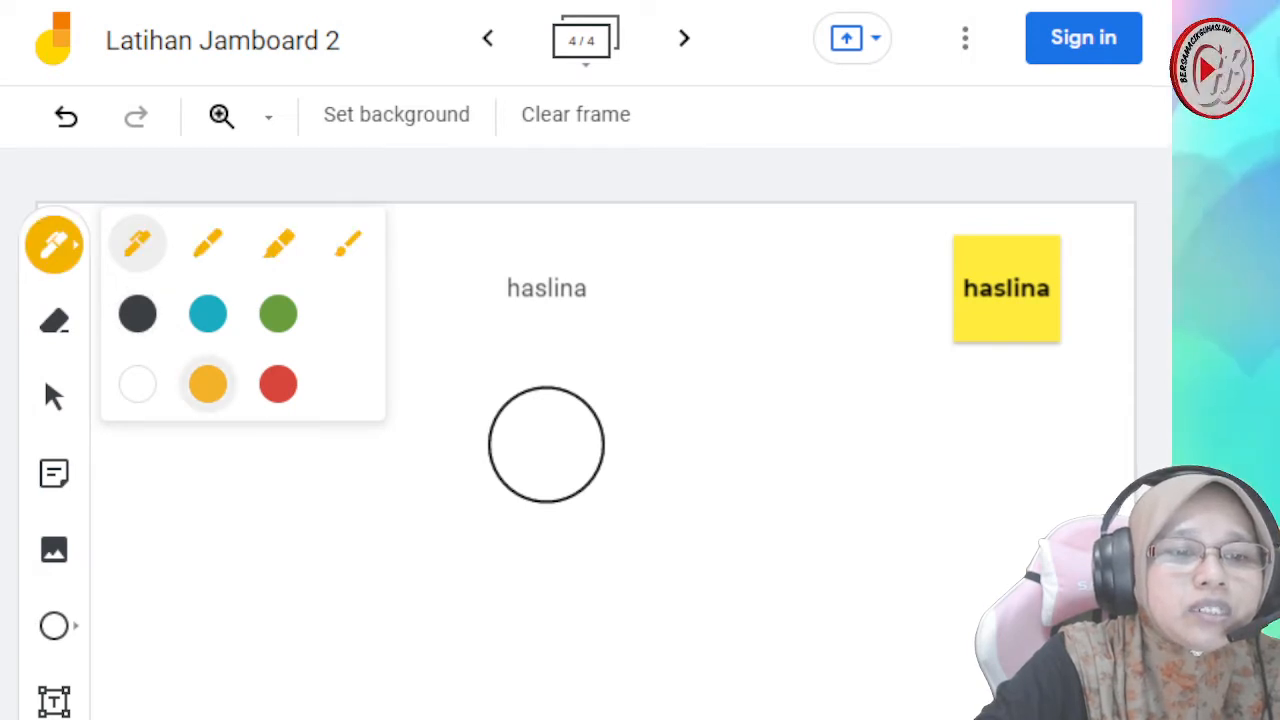
pyautogui.press('Escape')
pyautogui.press('Escape')
pyautogui.moveTo(312, 545); pyautogui.dragTo(434, 651)
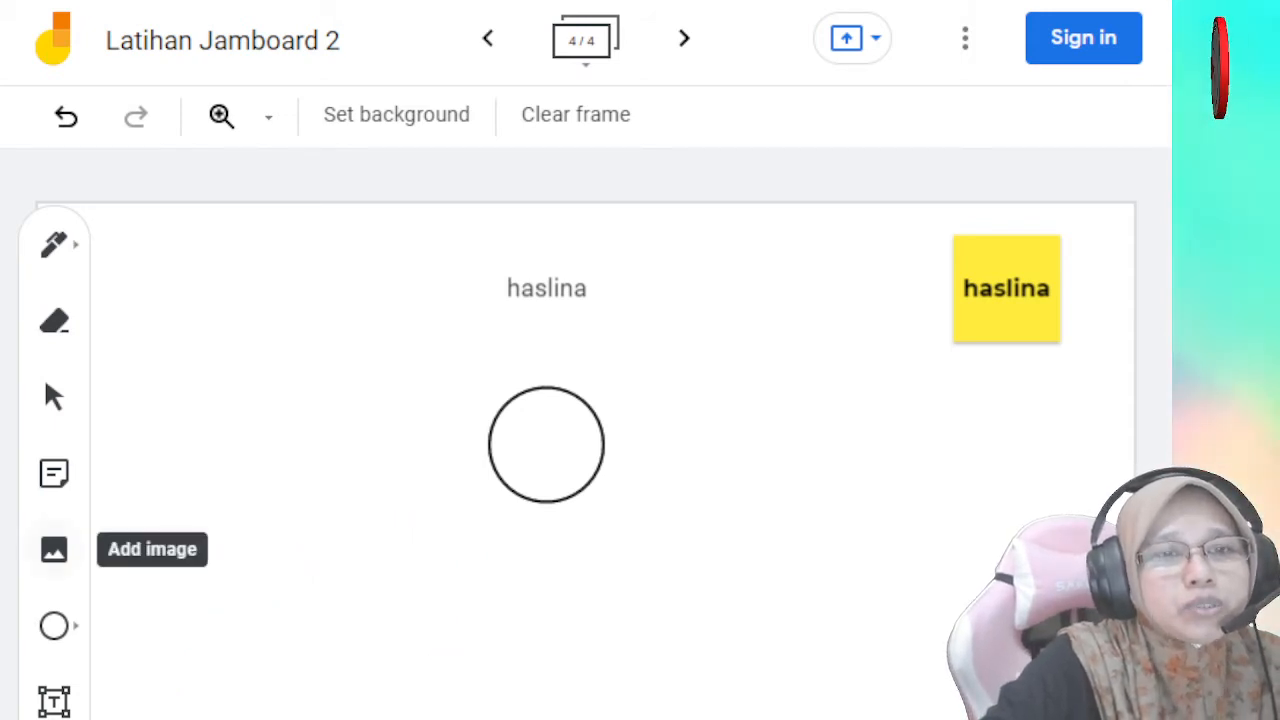
# - Try to add an image to the frame and dismiss the sign-in request
pyautogui.click(54, 549)
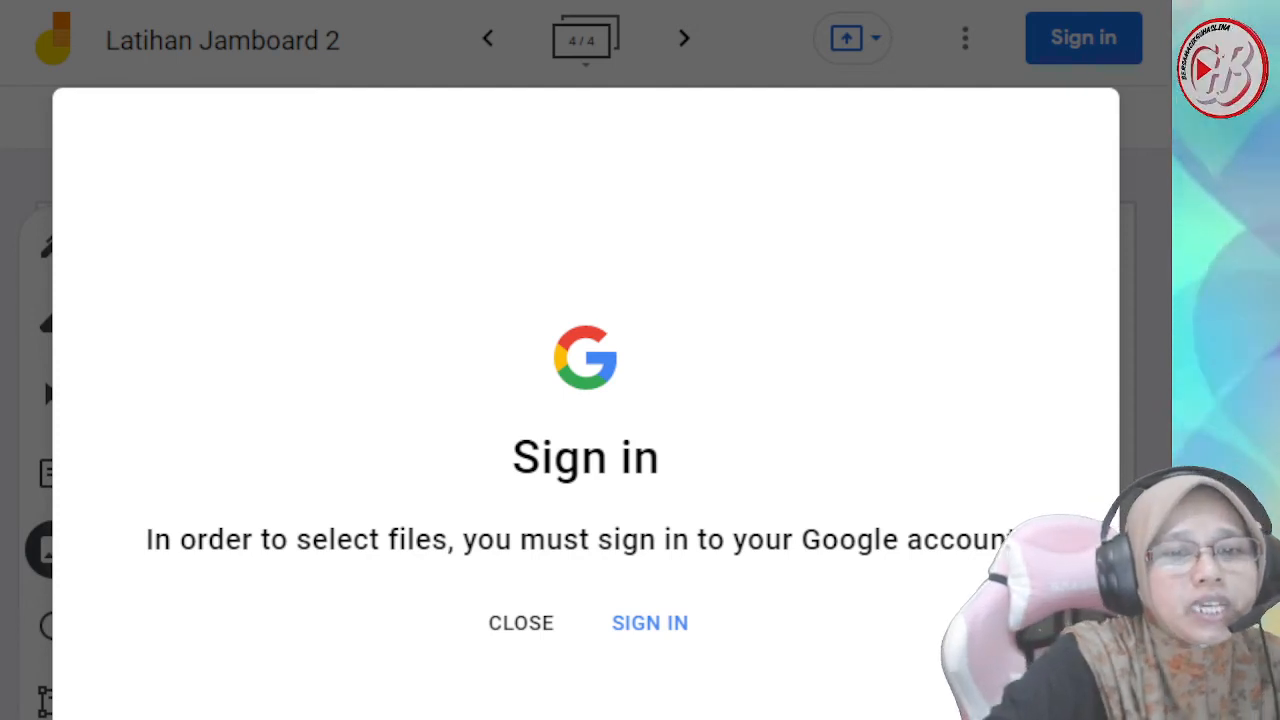
pyautogui.click(521, 623)
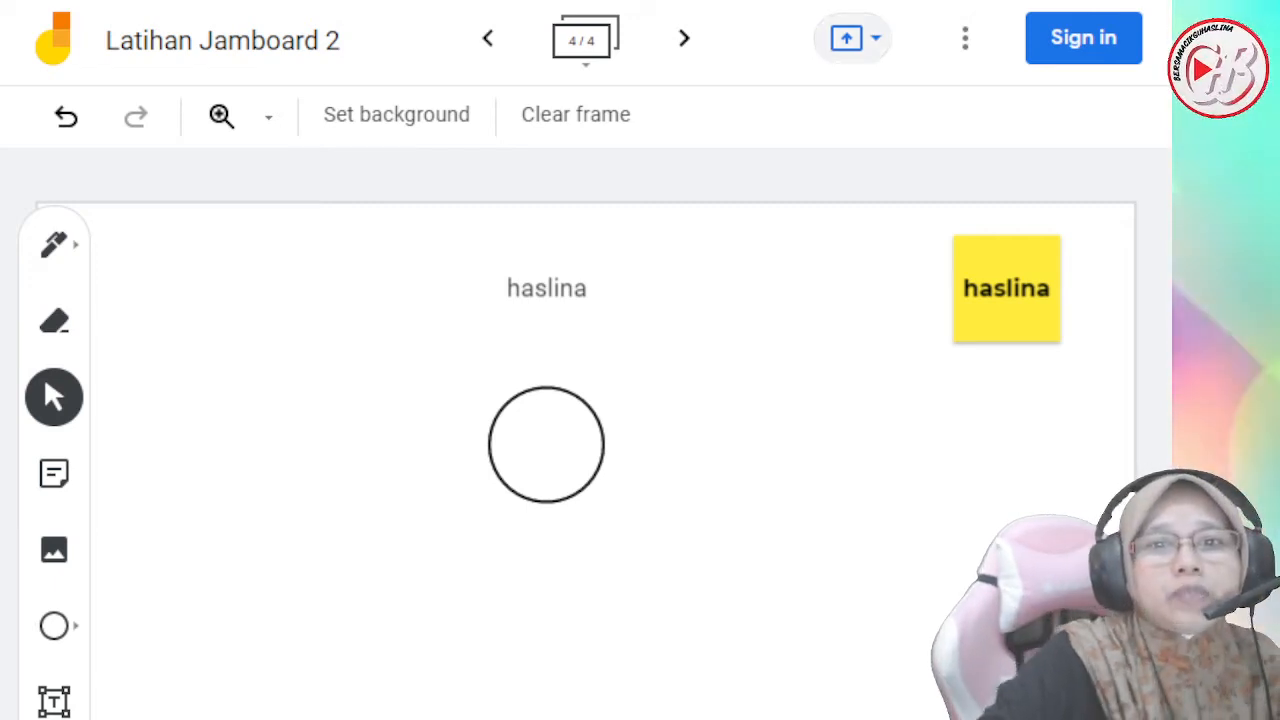
# - Check the presenting options and the additional file actions, including Download as PDF and Save frame as image, and close them
pyautogui.click(848, 38)
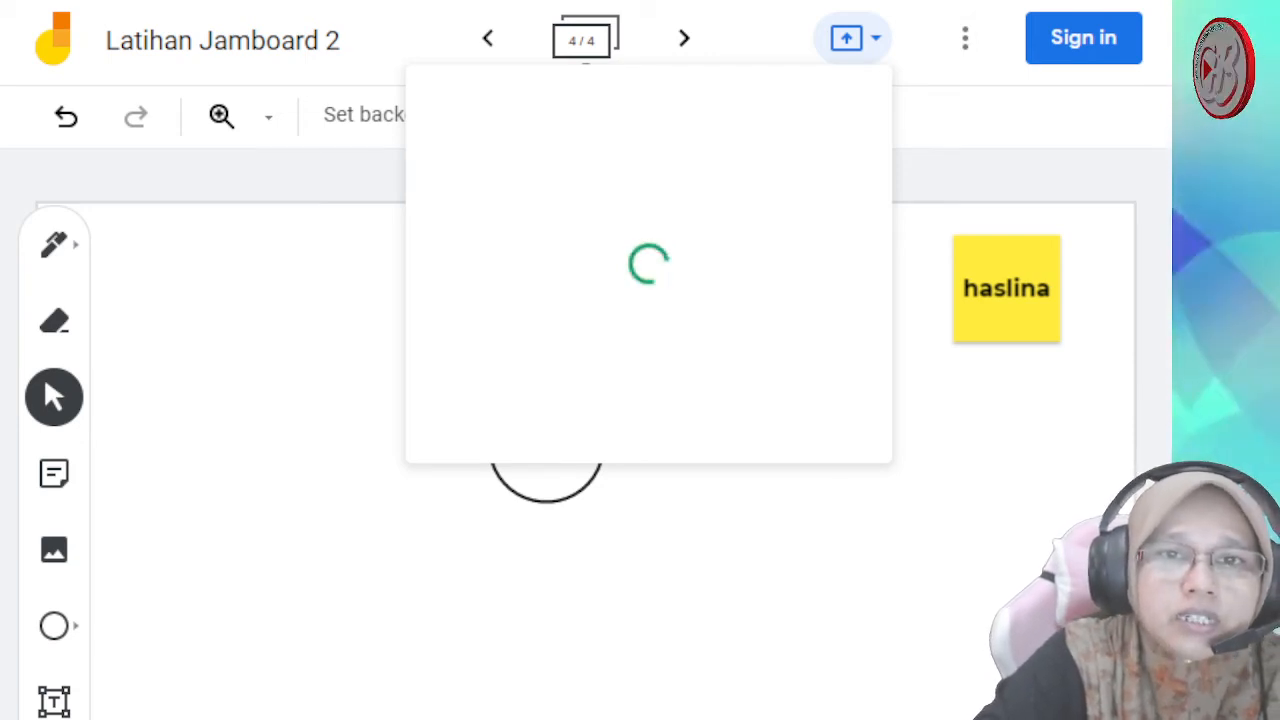
pyautogui.click(965, 38)
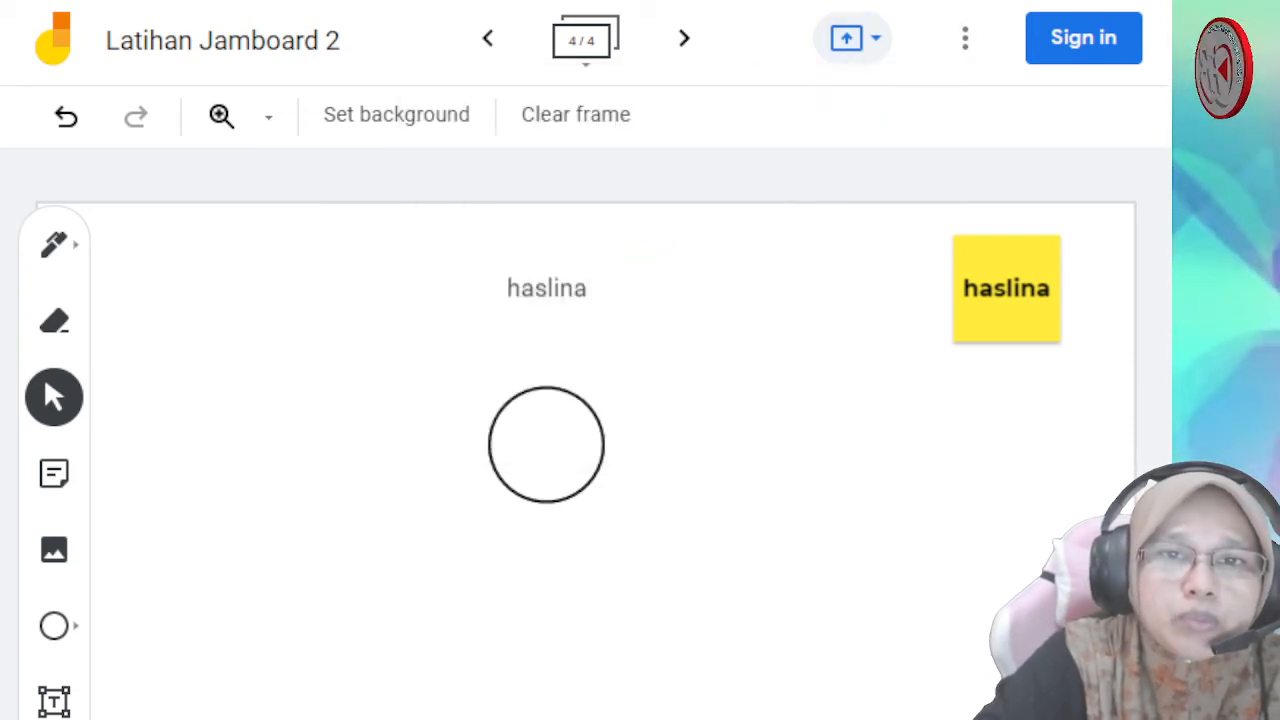
pyautogui.click(858, 38)
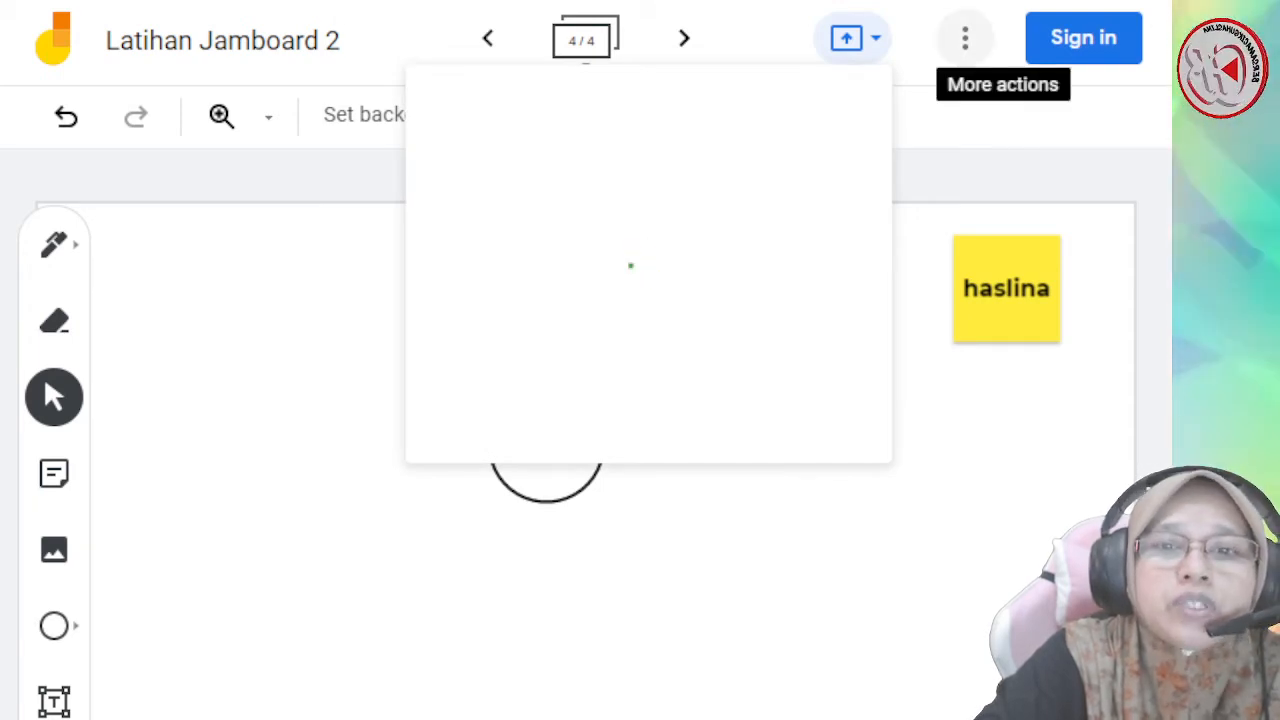
pyautogui.click(965, 38)
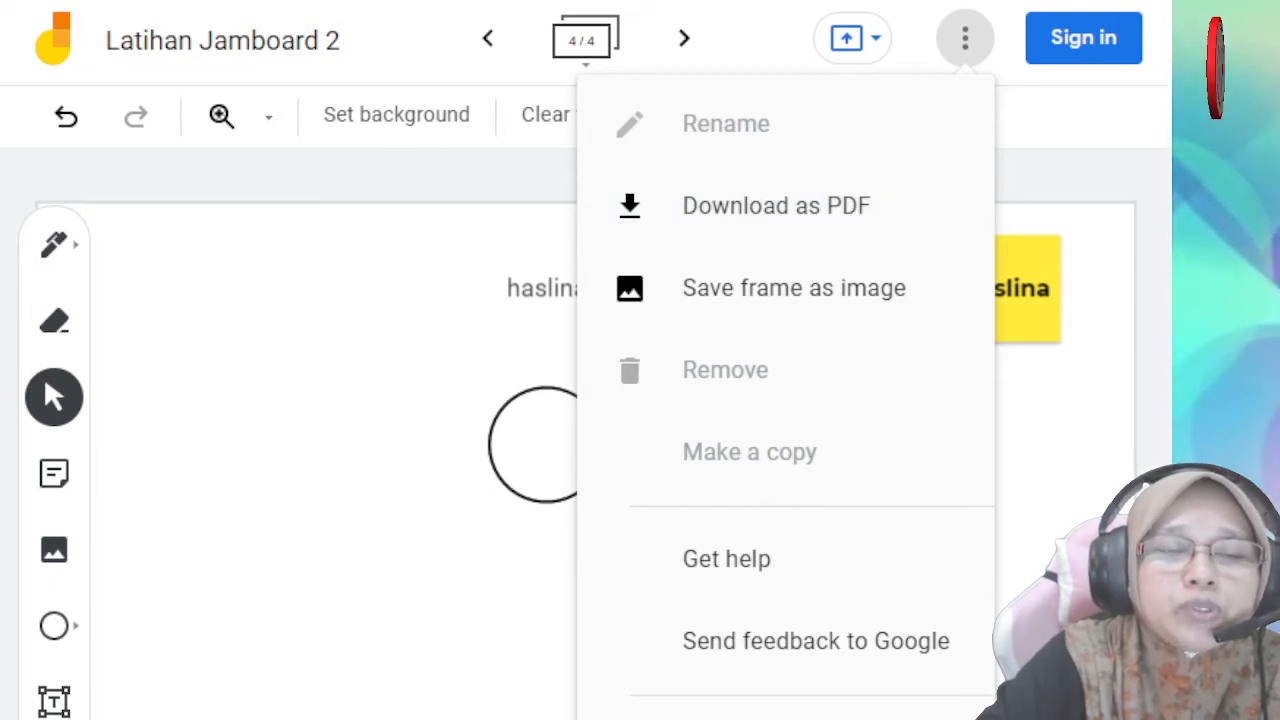
pyautogui.press('Escape')
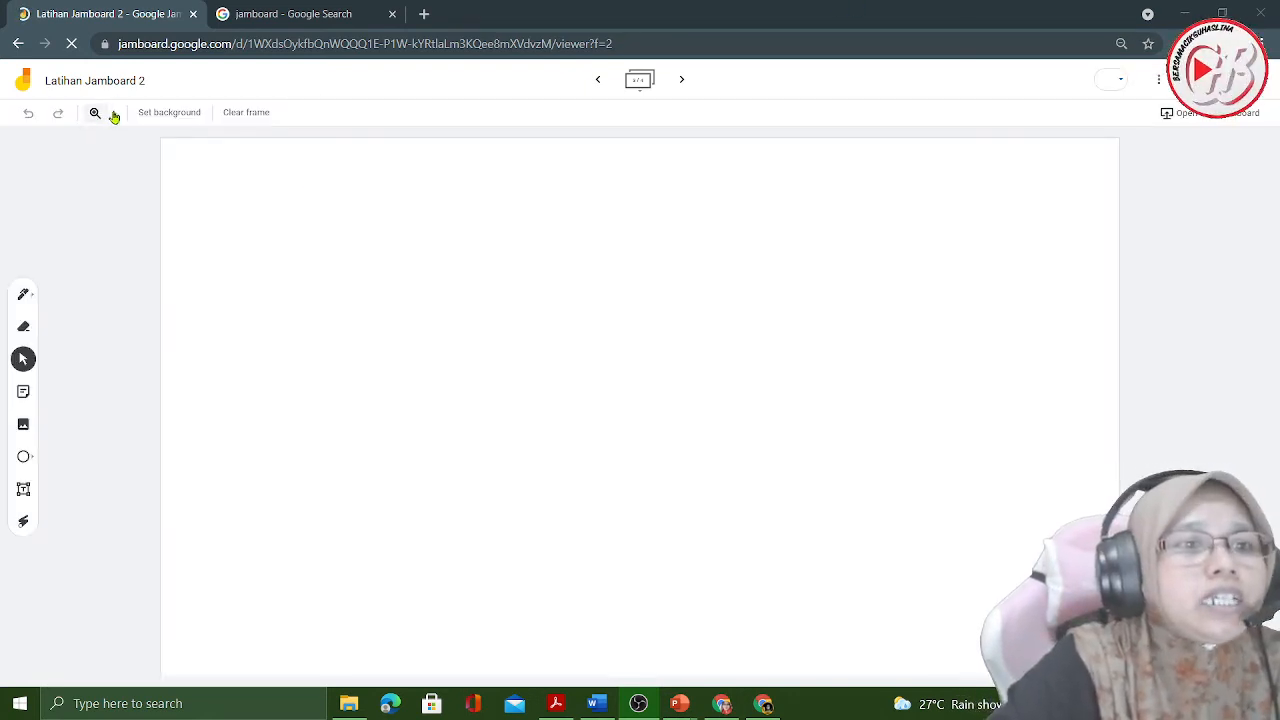
# - Raise the browser's page zoom past 110% and set the Jamboard frame zoom to Fit
pyautogui.click(114, 114)
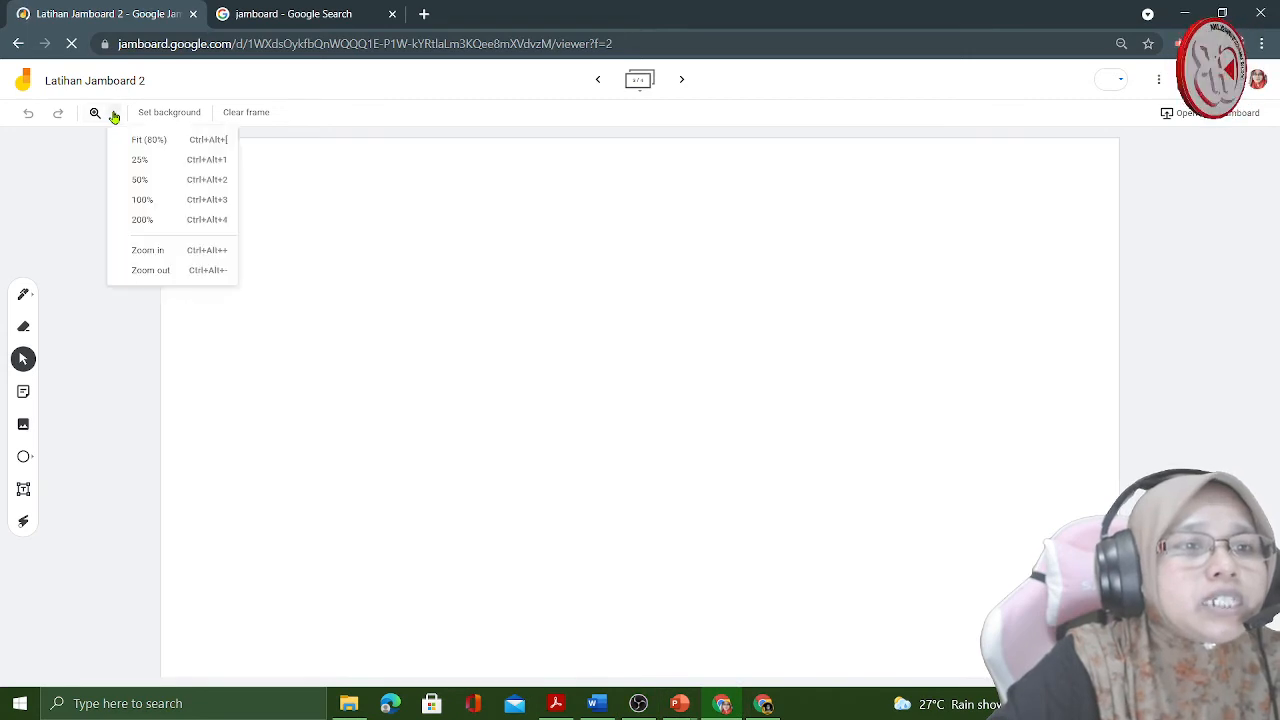
pyautogui.click(160, 206)
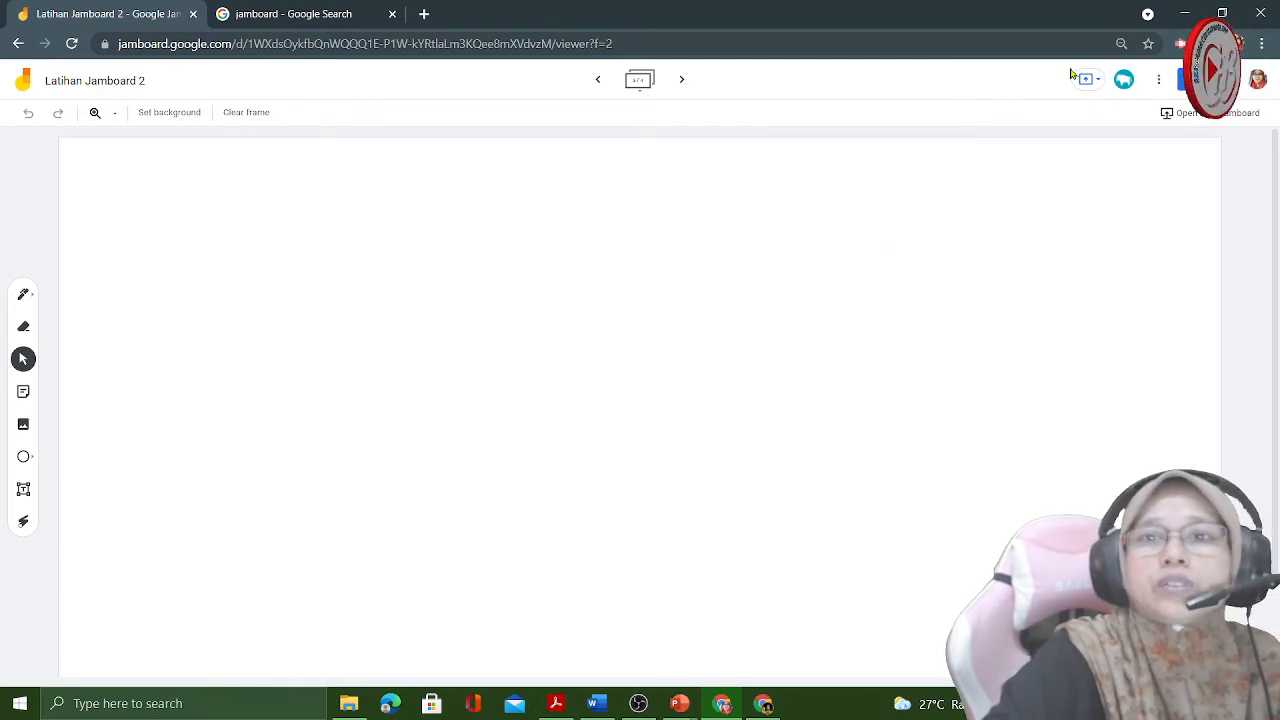
pyautogui.click(1121, 44)
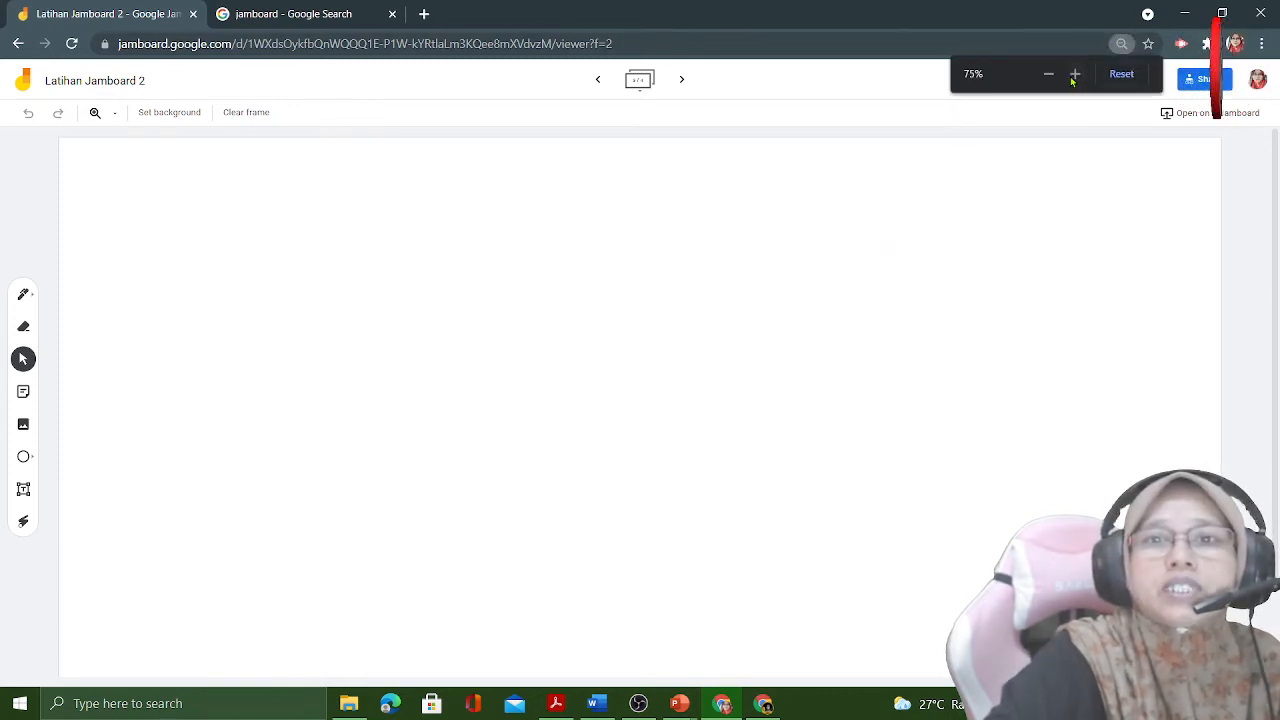
pyautogui.click(1076, 74)
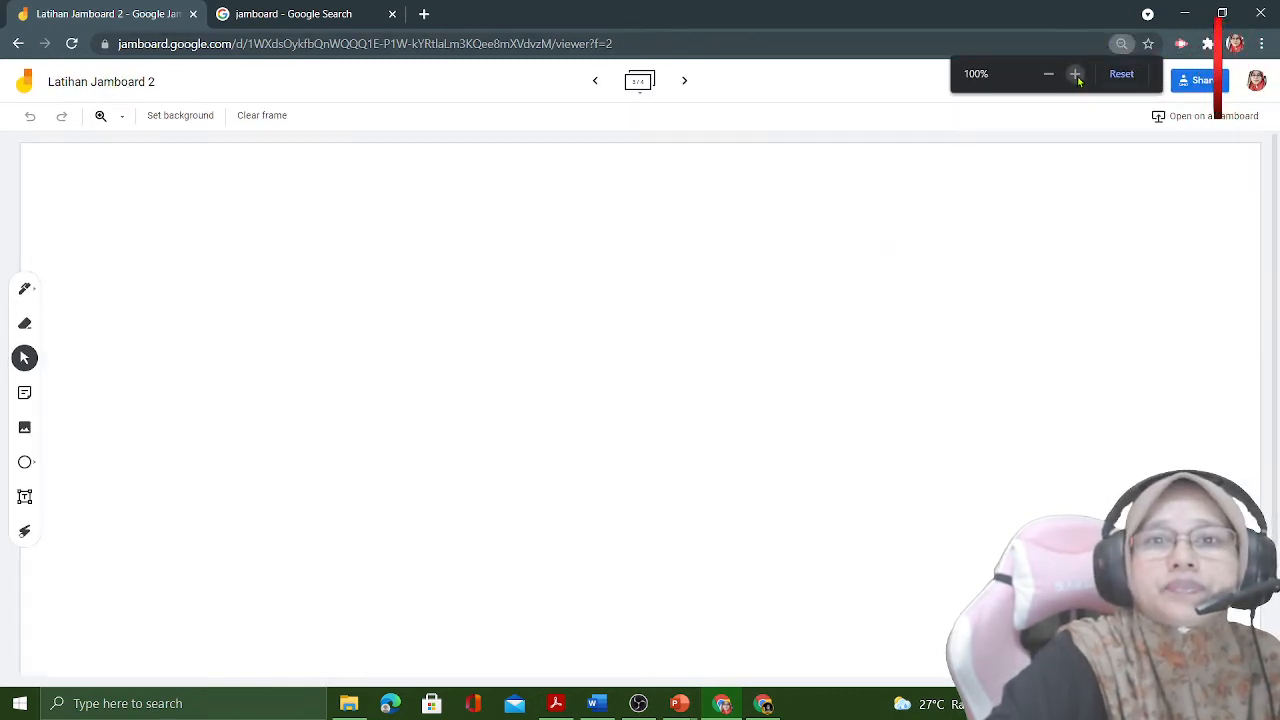
pyautogui.click(1076, 74)
pyautogui.click(1076, 74)
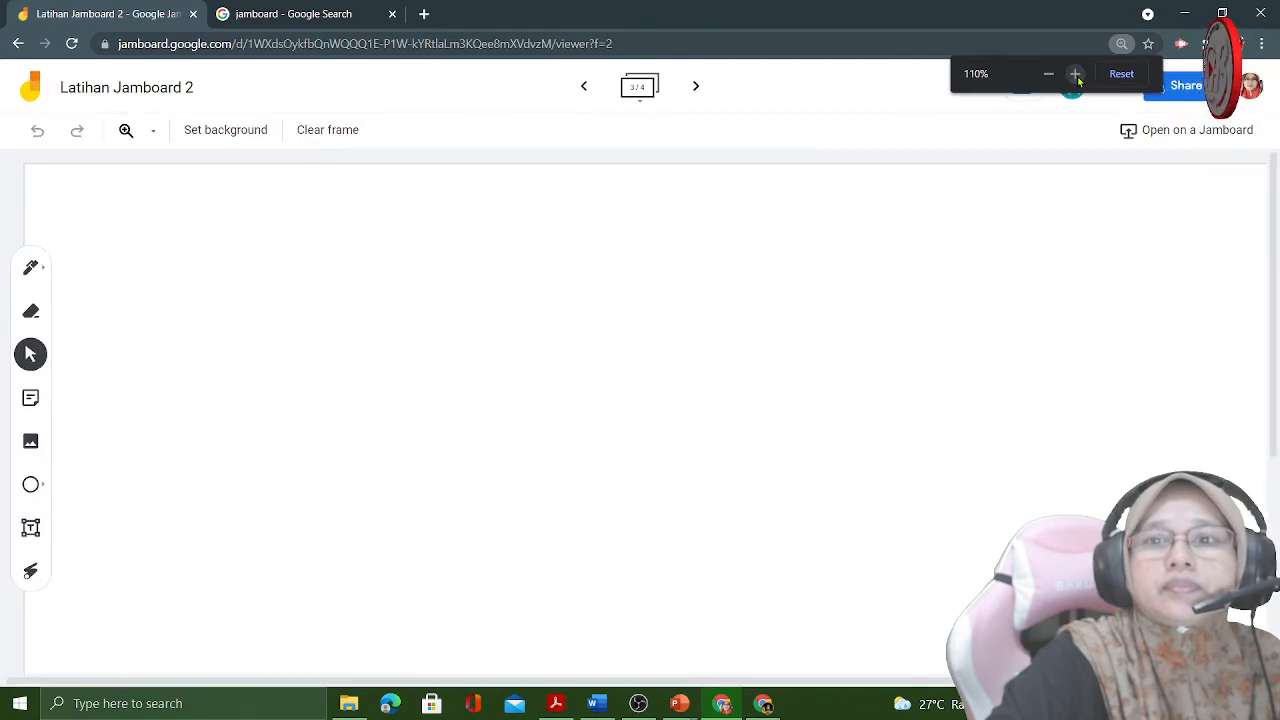
pyautogui.click(1076, 74)
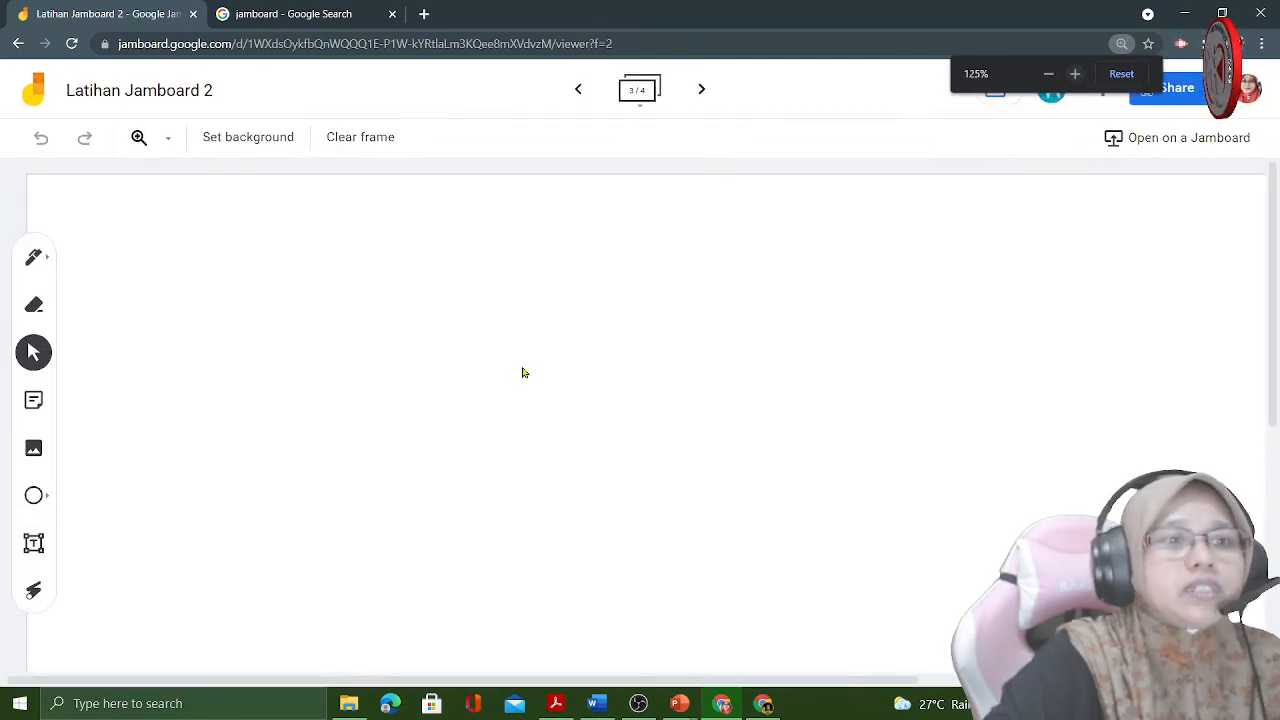
pyautogui.click(191, 149)
pyautogui.click(201, 195)
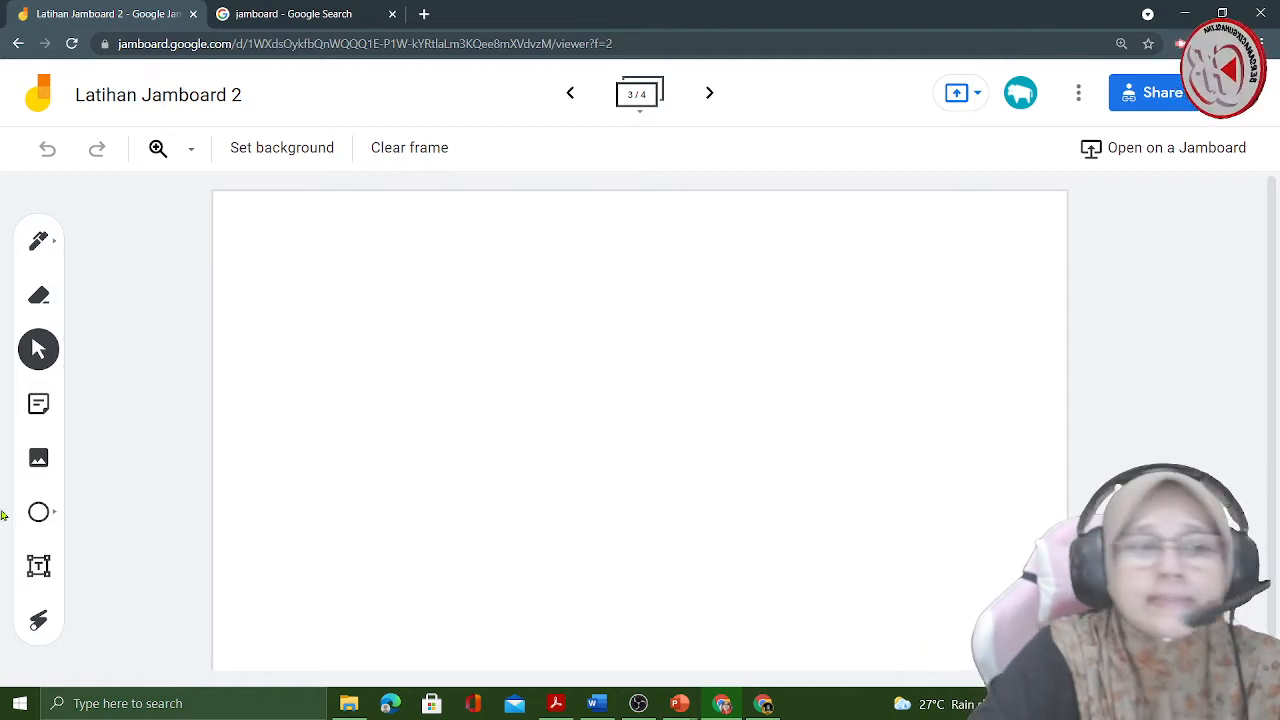
# - Activate the Pen tool and set its colour to red
pyautogui.click(52, 246)
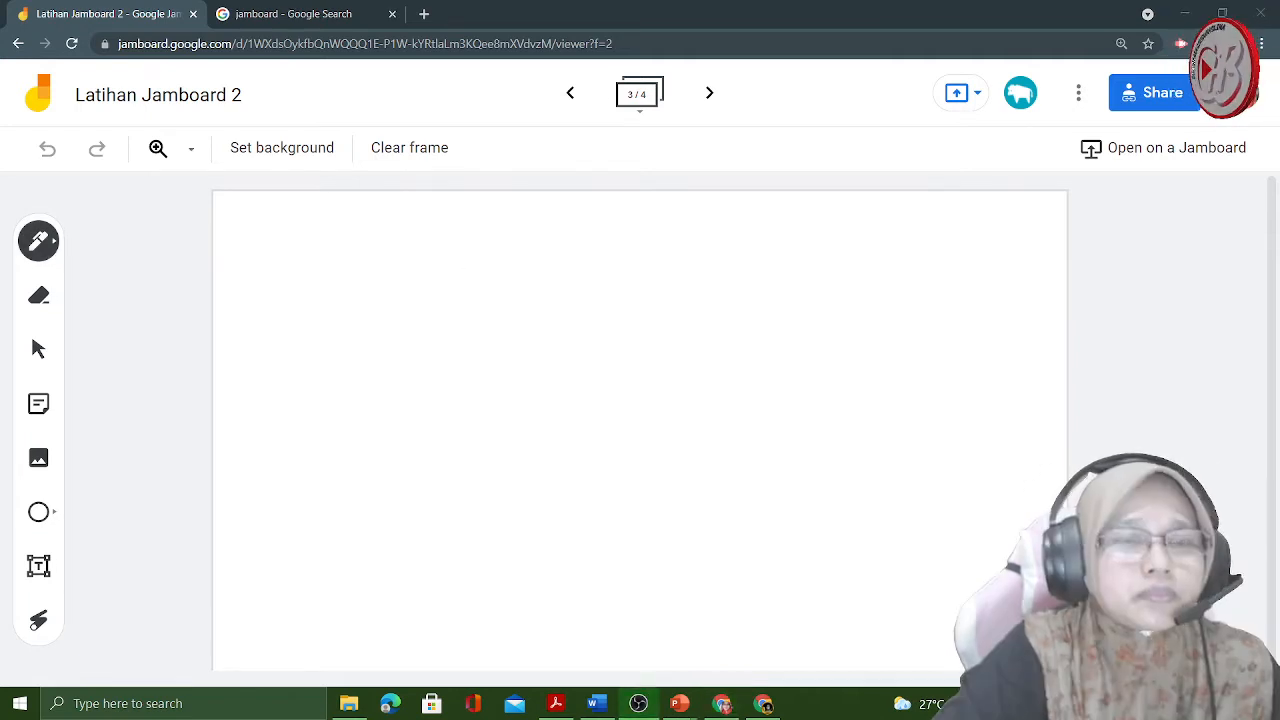
pyautogui.click(50, 242)
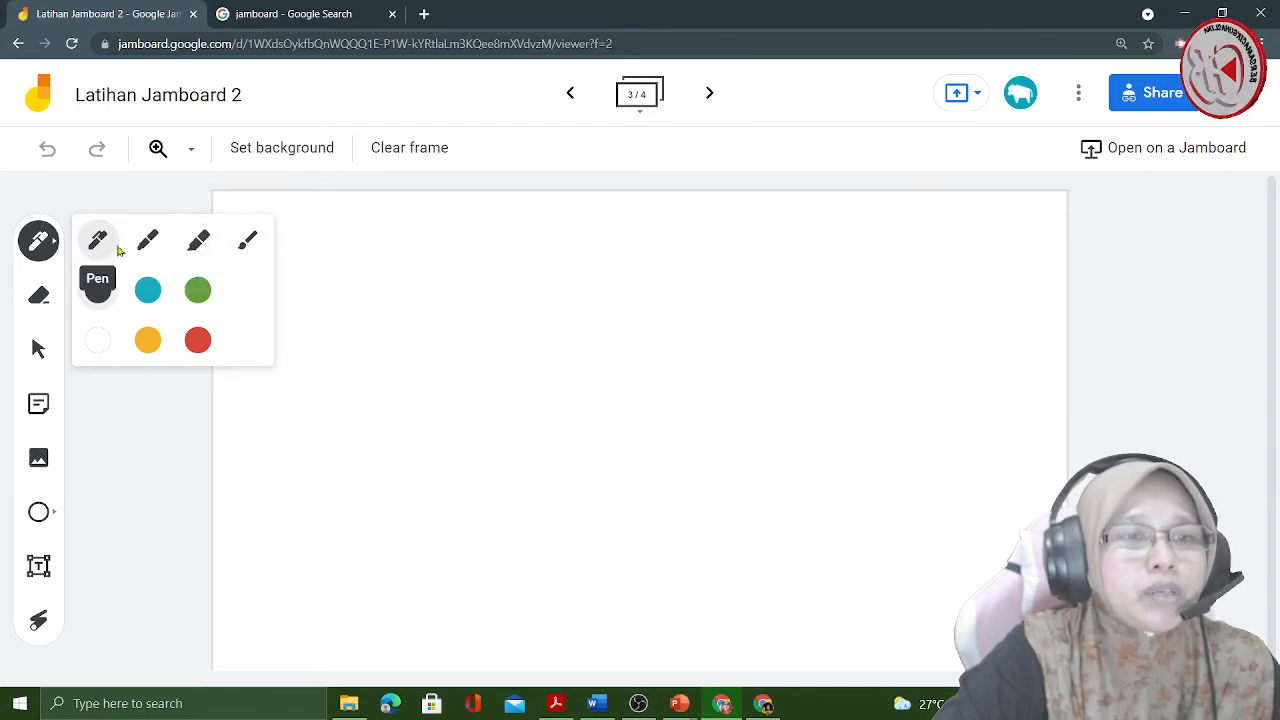
pyautogui.click(198, 340)
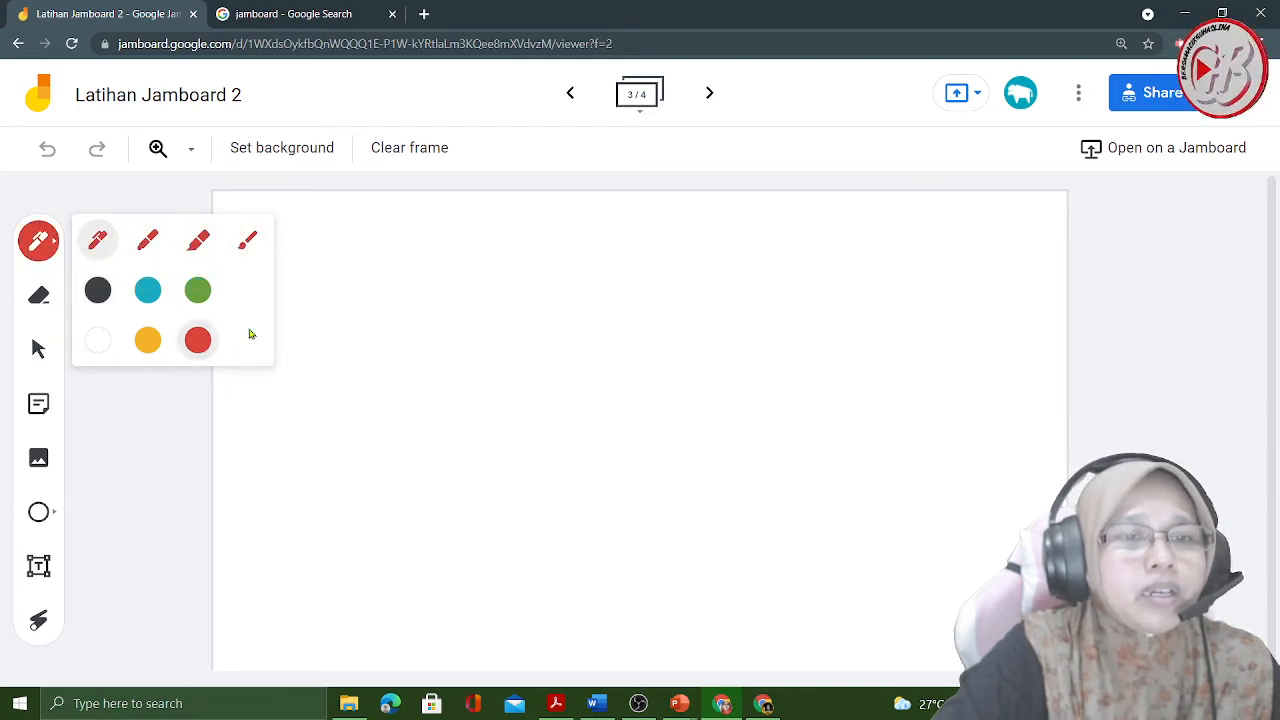
# - Draw a looping red pen line across the middle of frame 3 and switch the drawing tool to Marker
pyautogui.moveTo(352, 313)
pyautogui.mouseDown()
pyautogui.moveTo(454, 291)
pyautogui.moveTo(400, 366)
pyautogui.moveTo(507, 325)
pyautogui.mouseUp()
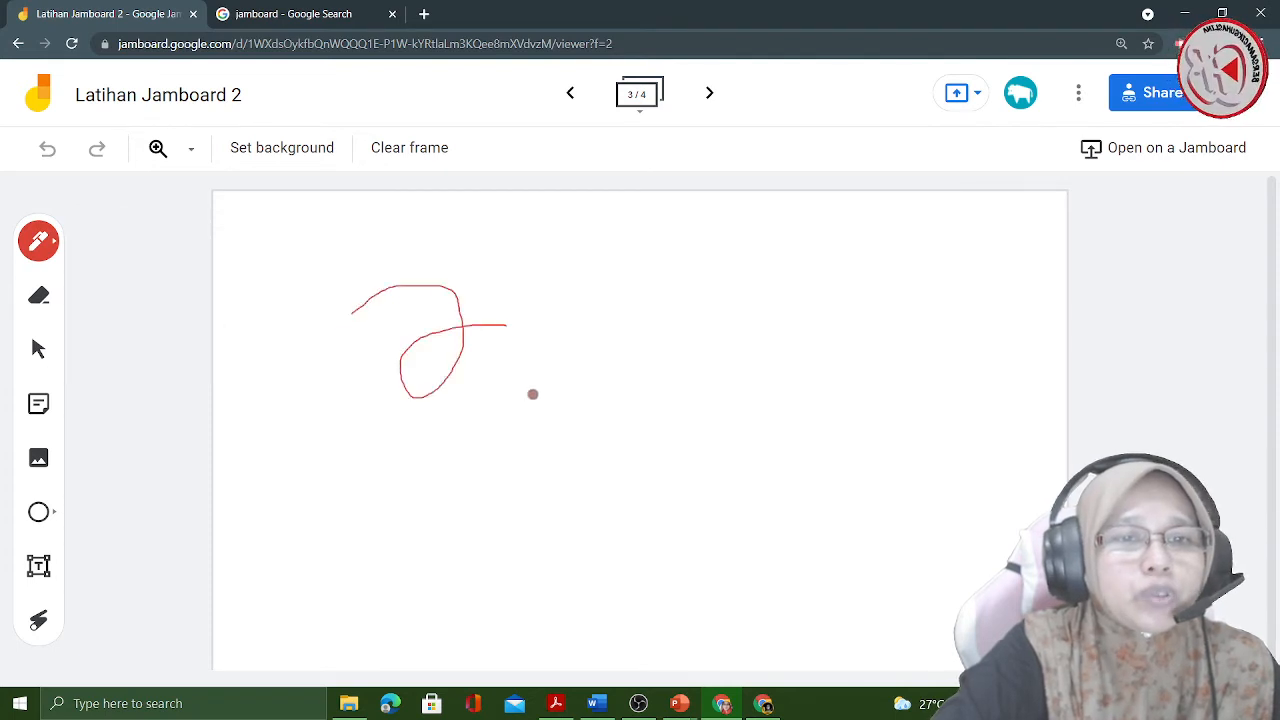
pyautogui.moveTo(533, 394)
pyautogui.mouseDown()
pyautogui.moveTo(494, 383)
pyautogui.moveTo(657, 469)
pyautogui.moveTo(714, 414)
pyautogui.moveTo(708, 439)
pyautogui.mouseUp()
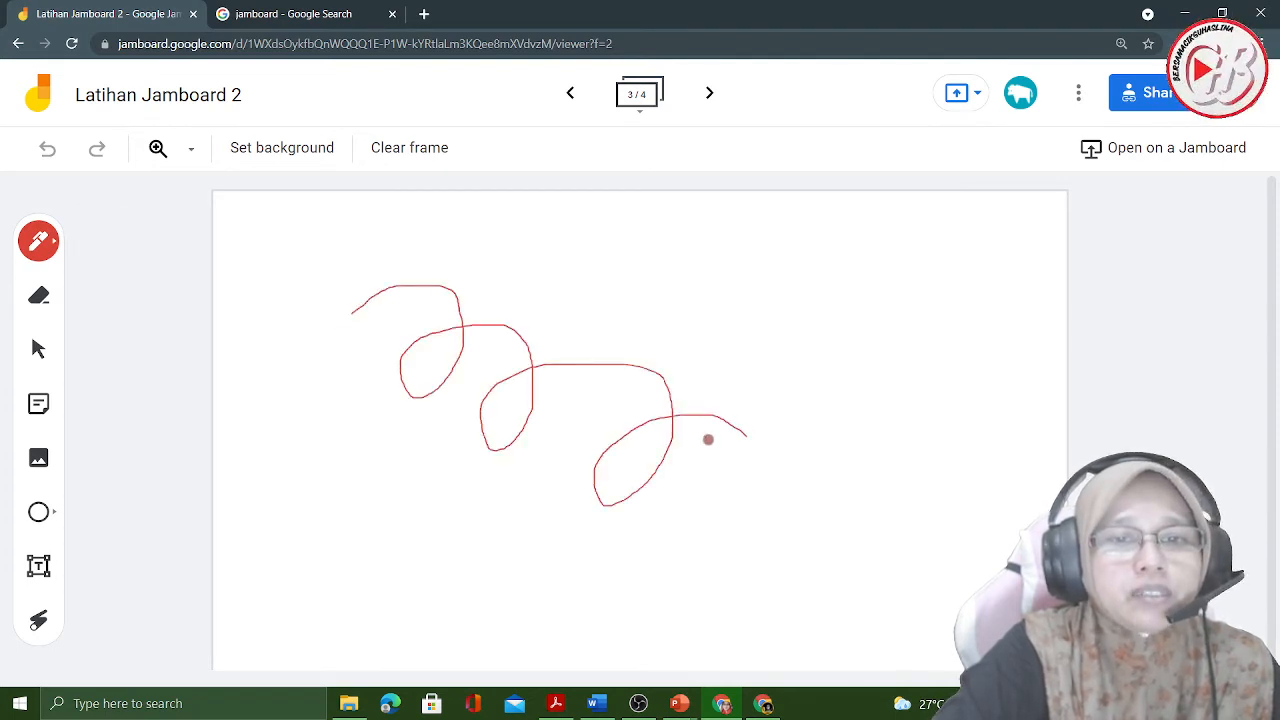
pyautogui.click(38, 240)
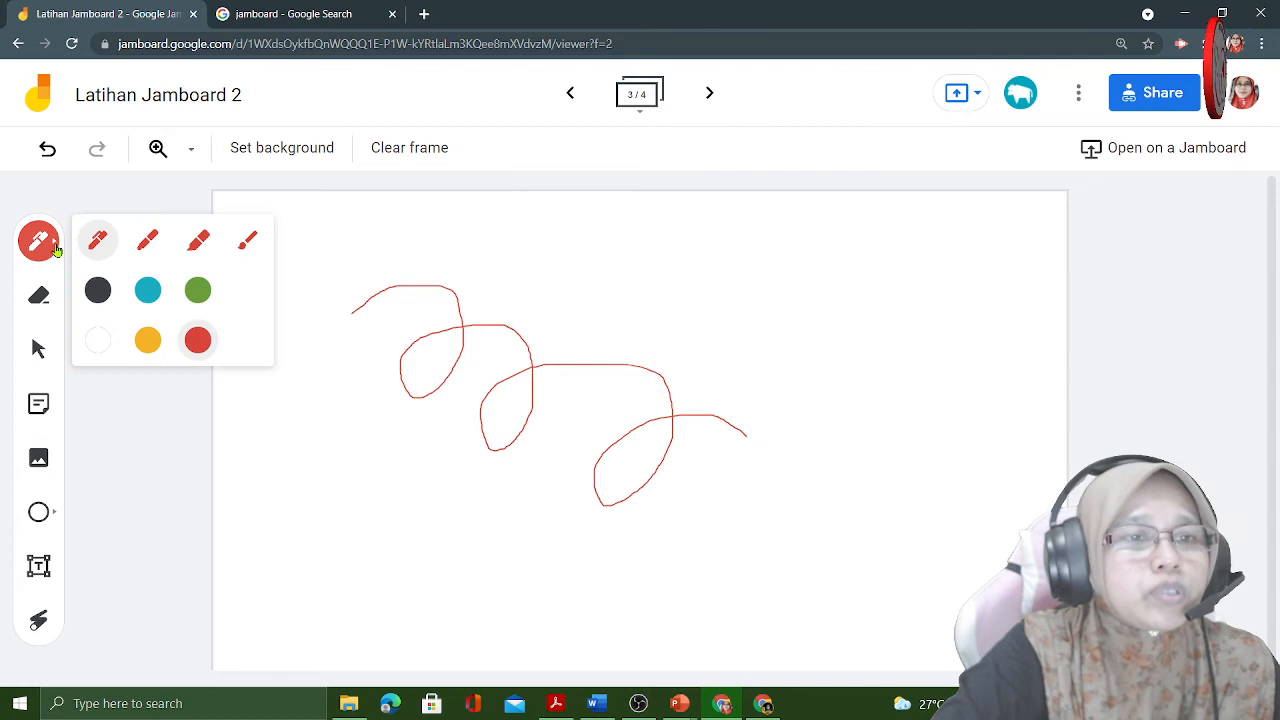
pyautogui.click(148, 240)
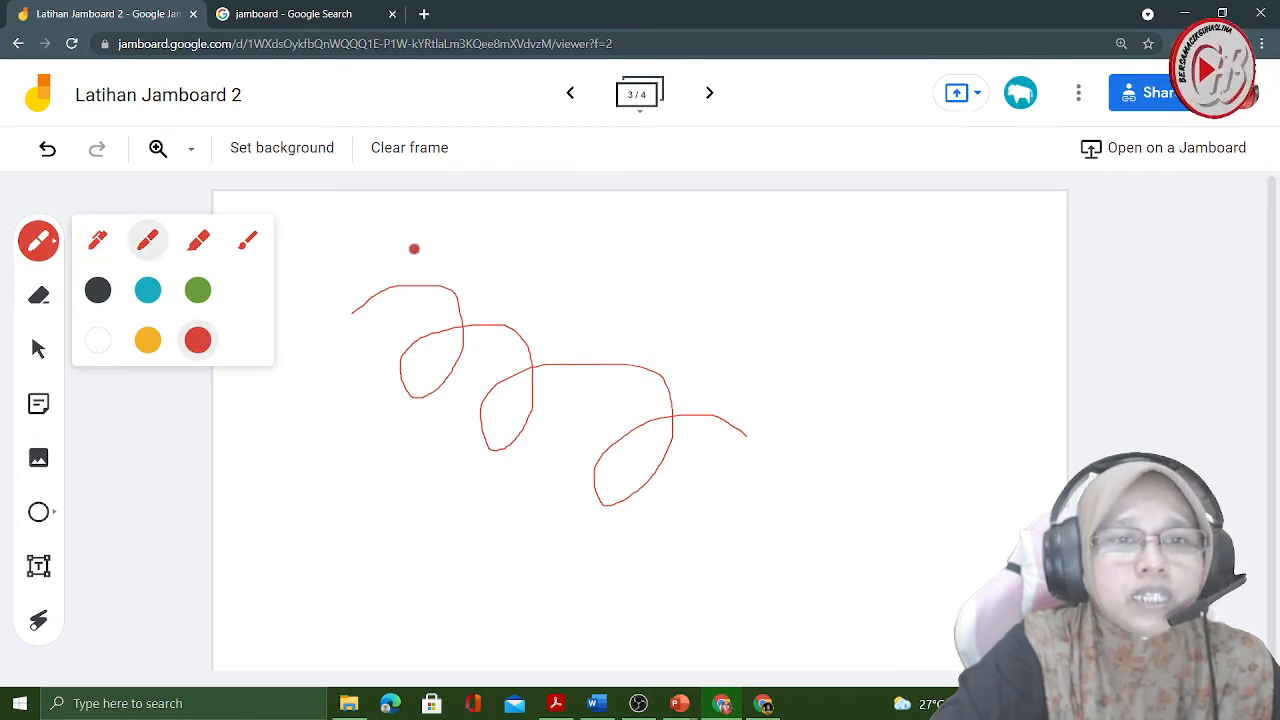
pyautogui.moveTo(437, 237); pyautogui.dragTo(505, 277)
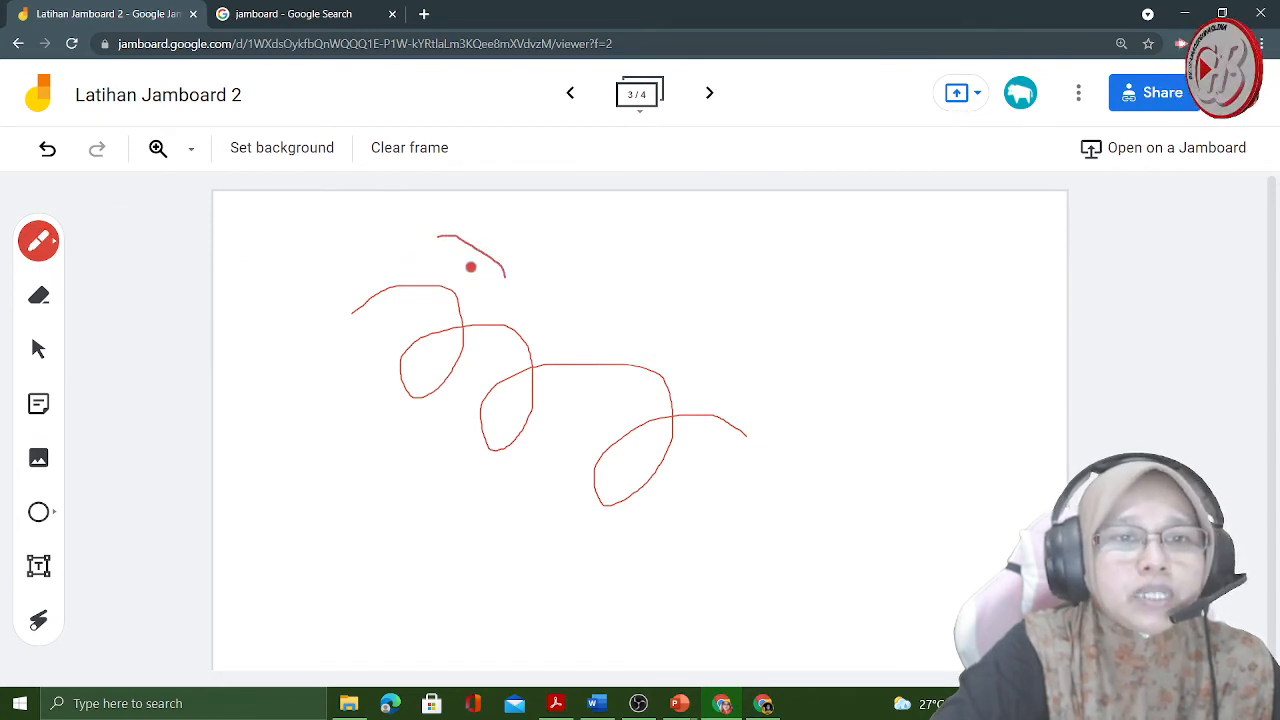
pyautogui.click(52, 246)
pyautogui.click(47, 150)
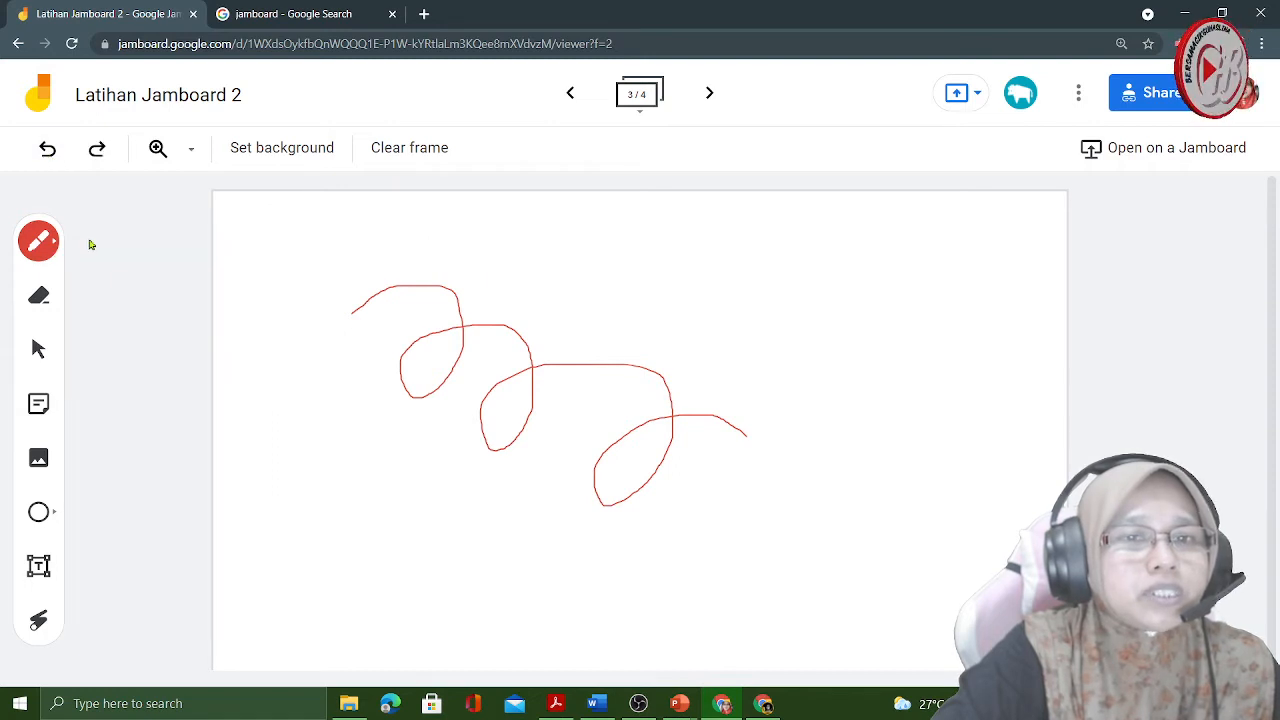
# - Set the Marker colour to yellow and draw a looping line just above the red pen line
pyautogui.click(50, 248)
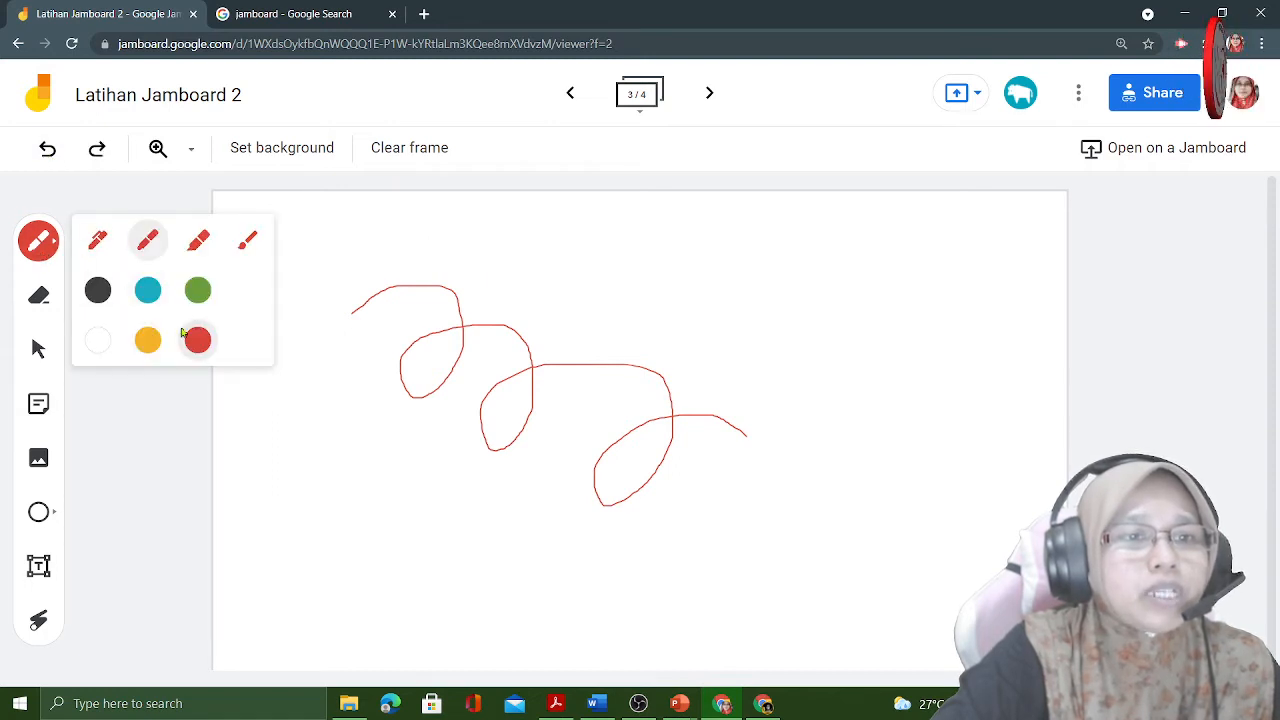
pyautogui.click(148, 341)
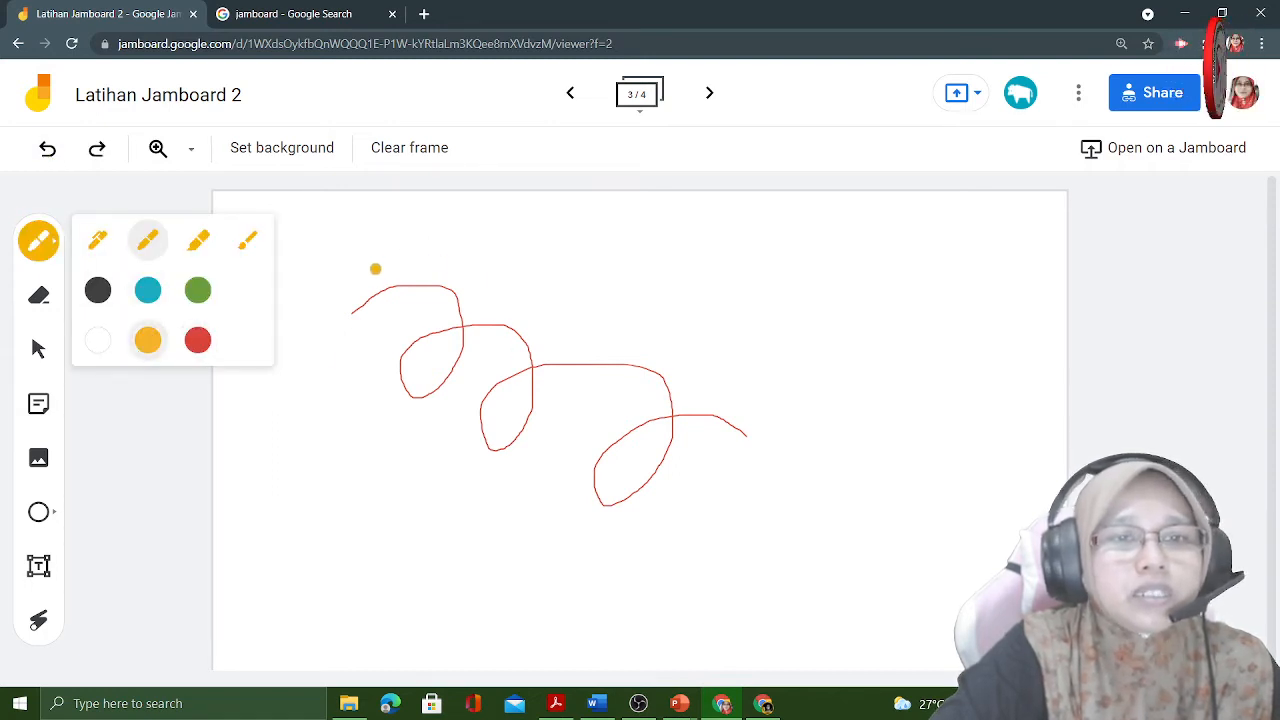
pyautogui.moveTo(375, 268)
pyautogui.mouseDown()
pyautogui.moveTo(474, 337)
pyautogui.moveTo(557, 286)
pyautogui.moveTo(589, 346)
pyautogui.moveTo(636, 320)
pyautogui.moveTo(660, 371)
pyautogui.moveTo(717, 326)
pyautogui.moveTo(756, 361)
pyautogui.mouseUp()
# - Switch to the Highlighter in green and draw a looping stroke above the yellow line
pyautogui.click(48, 241)
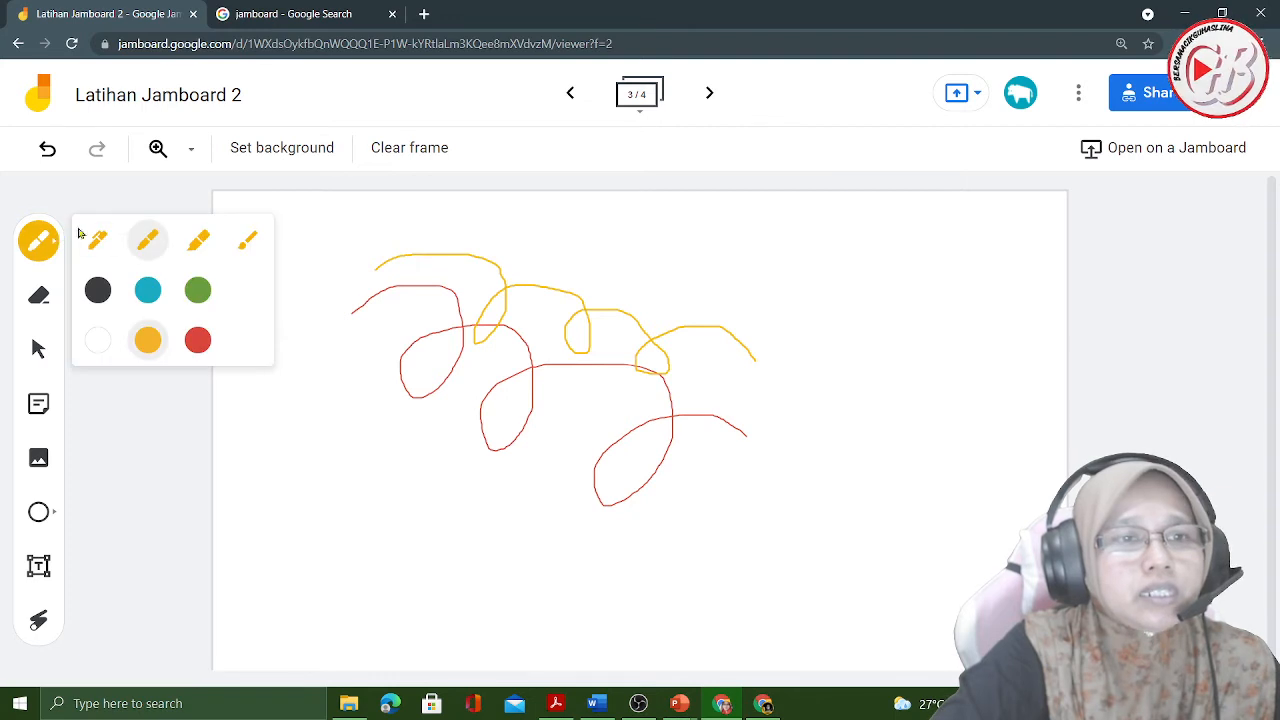
pyautogui.click(198, 242)
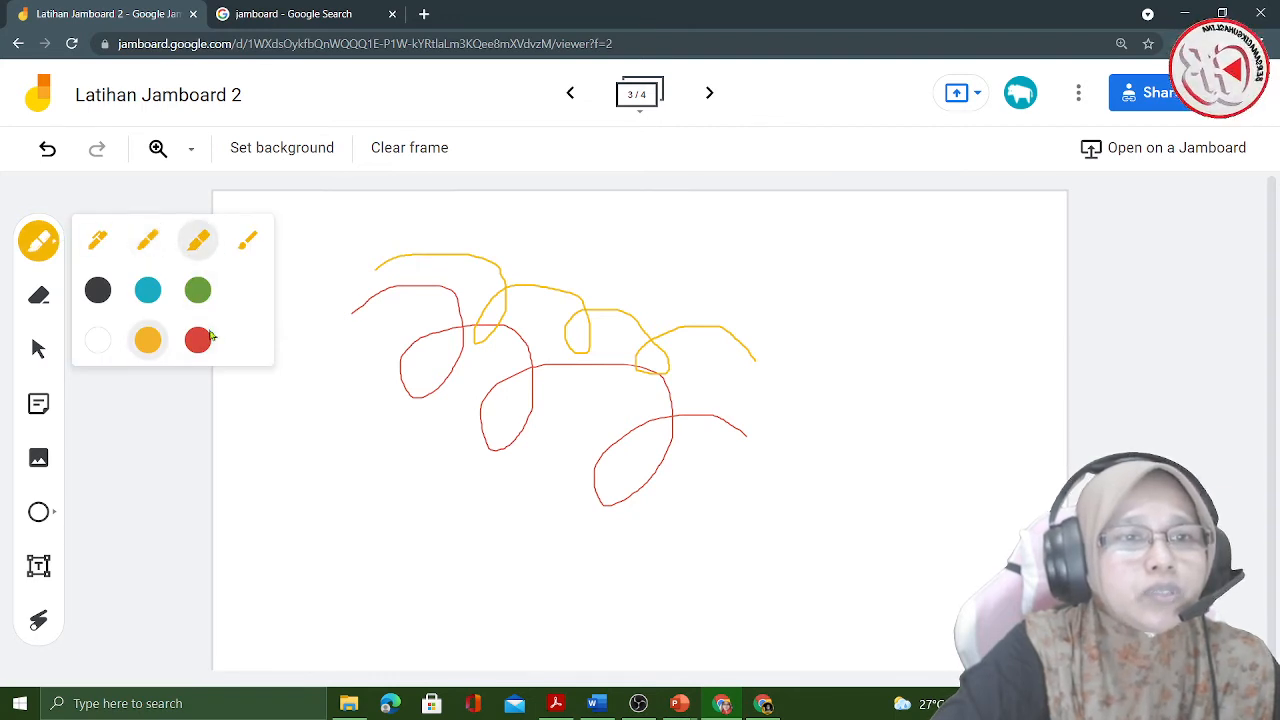
pyautogui.click(197, 298)
pyautogui.moveTo(399, 242)
pyautogui.mouseDown()
pyautogui.moveTo(574, 251)
pyautogui.moveTo(563, 263)
pyautogui.moveTo(680, 289)
pyautogui.moveTo(676, 338)
pyautogui.moveTo(791, 340)
pyautogui.moveTo(800, 400)
pyautogui.mouseUp()
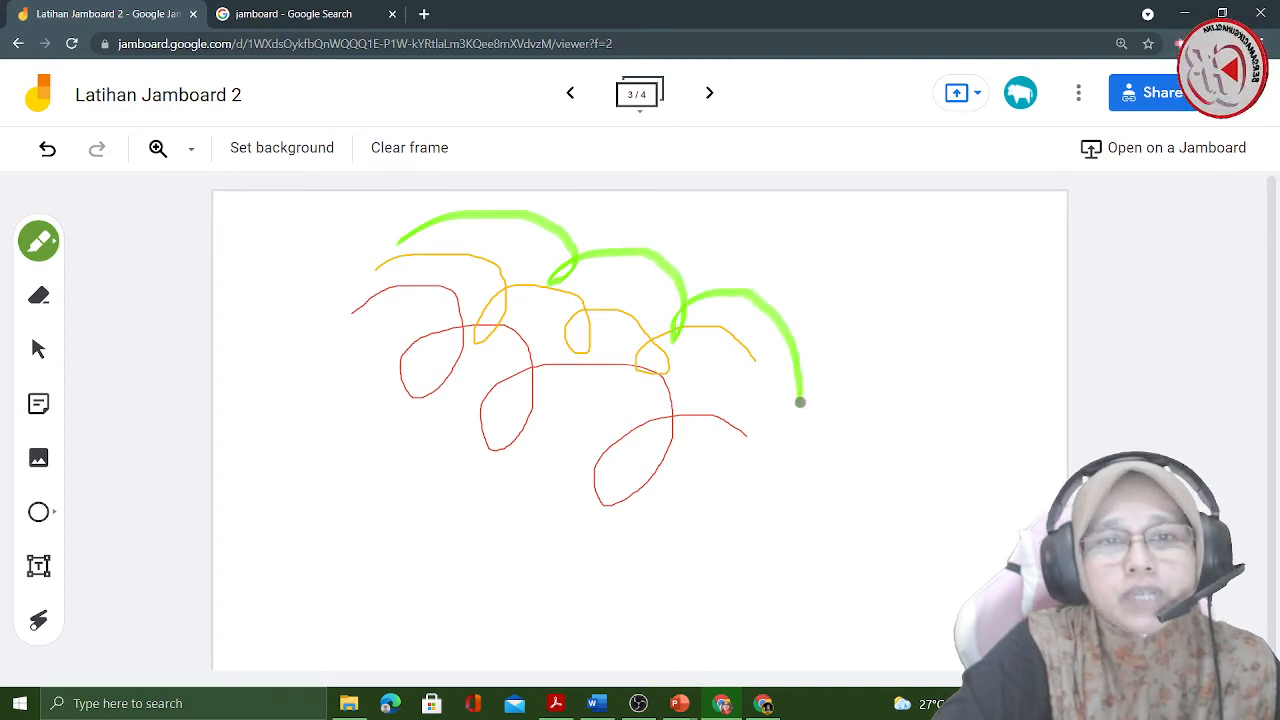
# - Paint a looping blue Brush stroke below the red line, and return to the Select tool
pyautogui.click(52, 242)
pyautogui.click(238, 246)
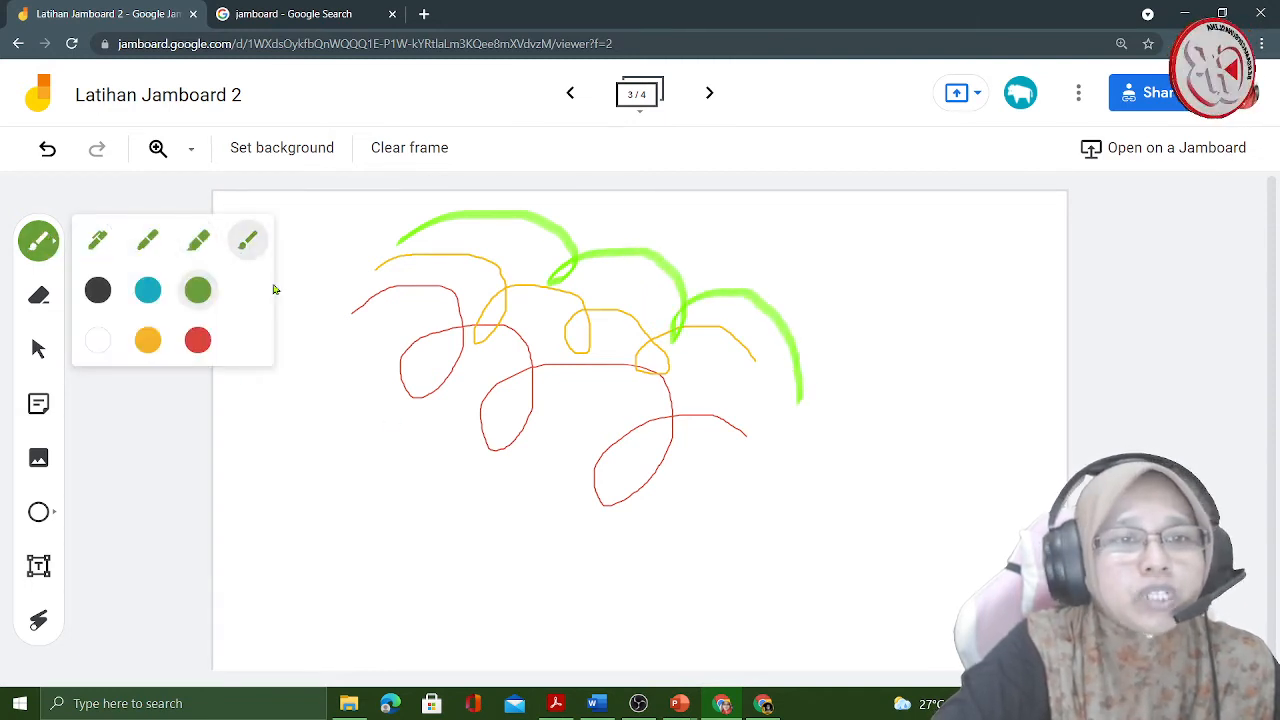
pyautogui.click(147, 292)
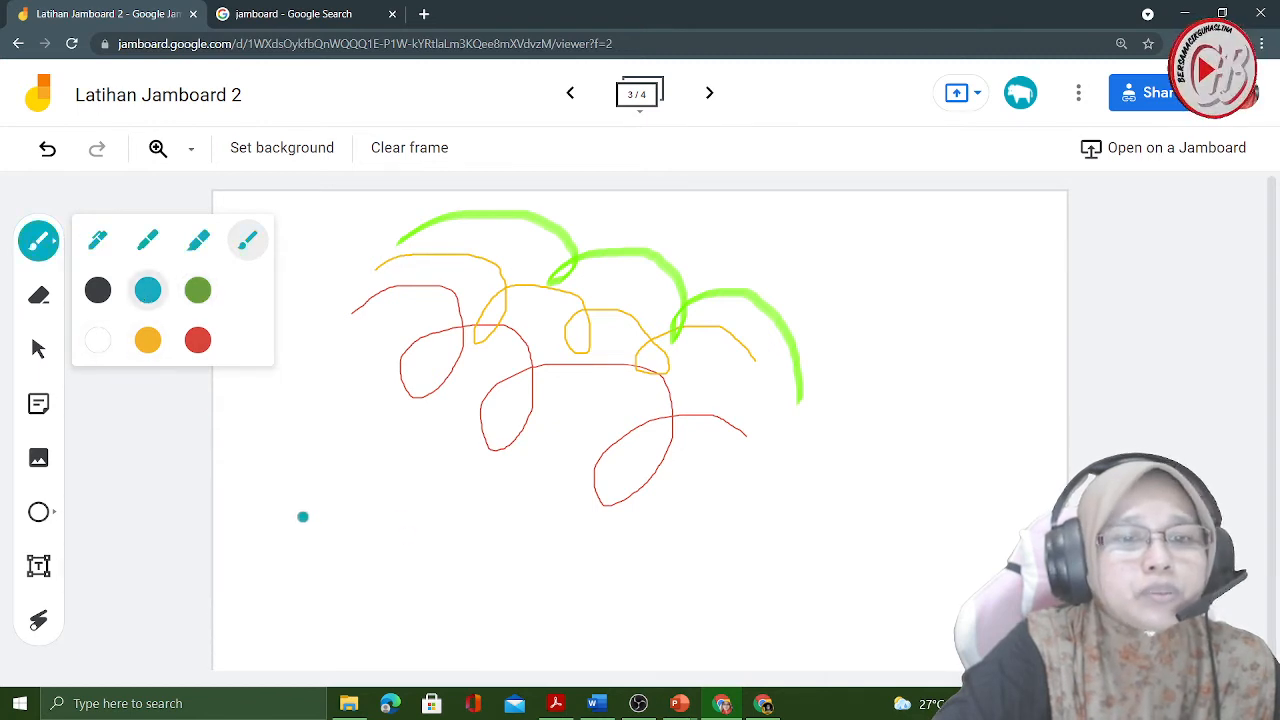
pyautogui.moveTo(280, 460)
pyautogui.mouseDown()
pyautogui.moveTo(323, 494)
pyautogui.moveTo(409, 451)
pyautogui.moveTo(431, 511)
pyautogui.moveTo(418, 524)
pyautogui.moveTo(511, 543)
pyautogui.moveTo(514, 511)
pyautogui.moveTo(634, 537)
pyautogui.moveTo(606, 589)
pyautogui.moveTo(761, 518)
pyautogui.mouseUp()
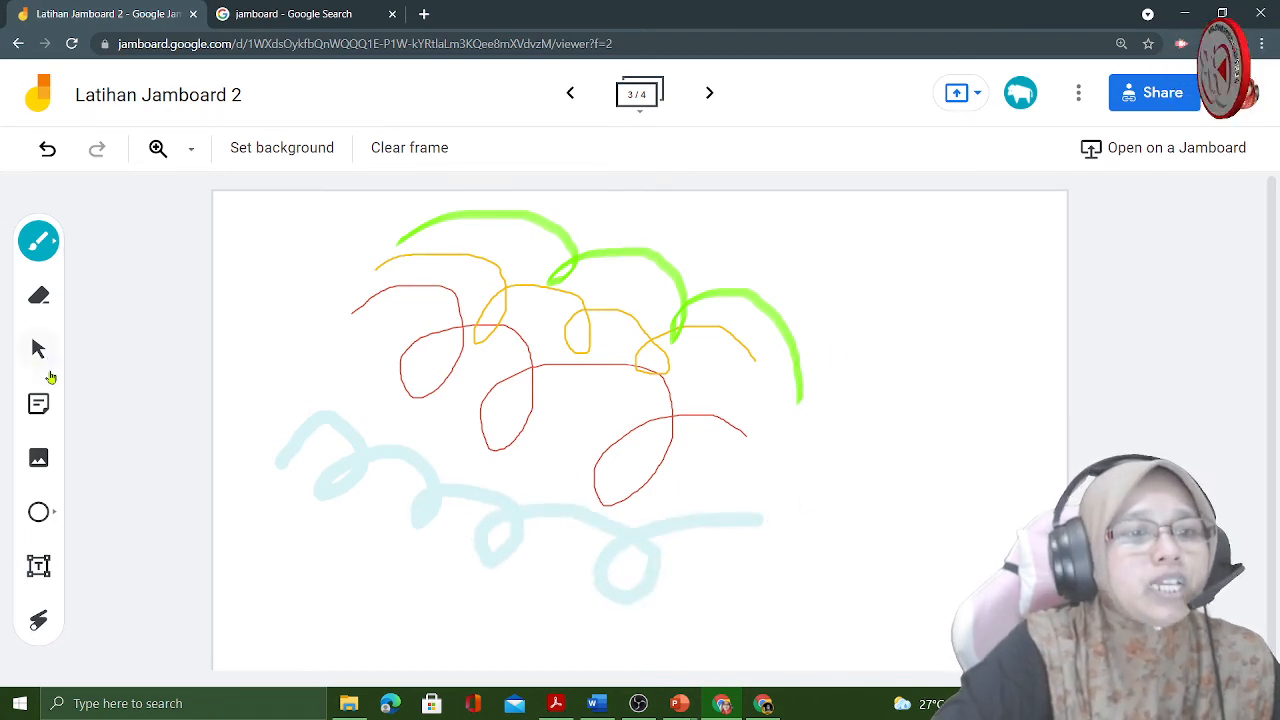
pyautogui.click(38, 350)
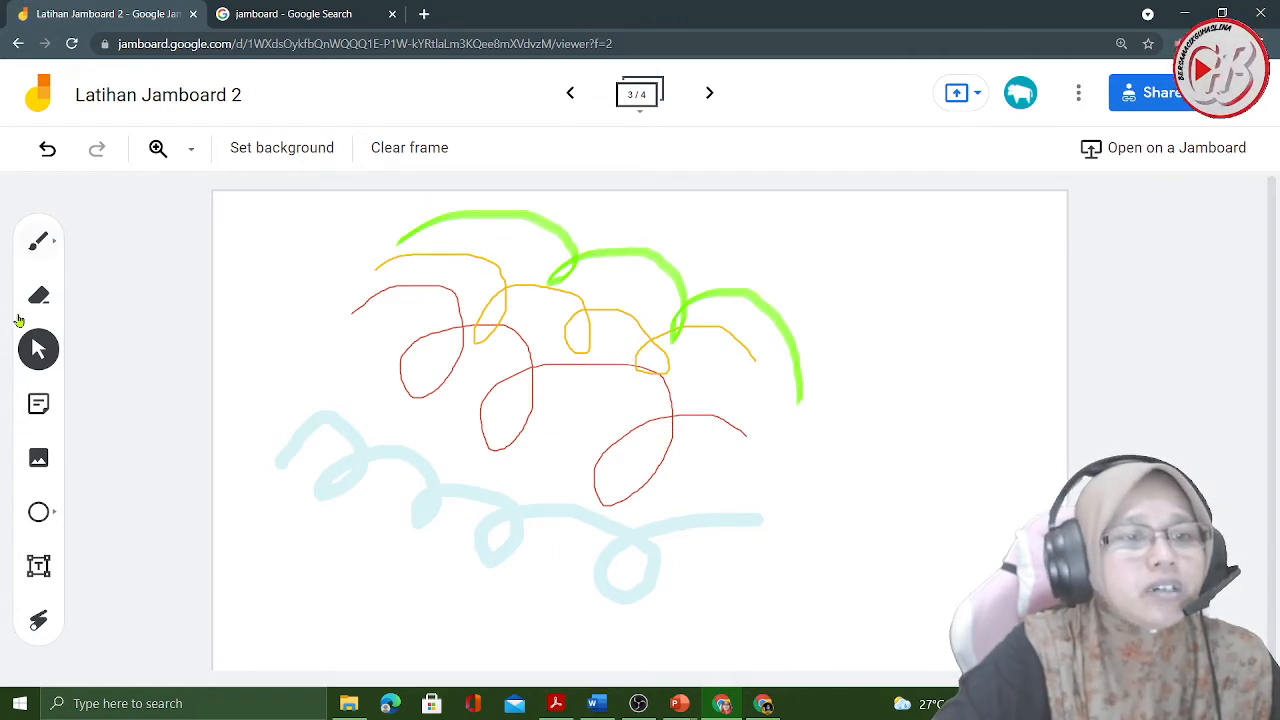
# - Start a yellow sticky note and enter a person's full name, correcting the misspelled first name
pyautogui.click(38, 403)
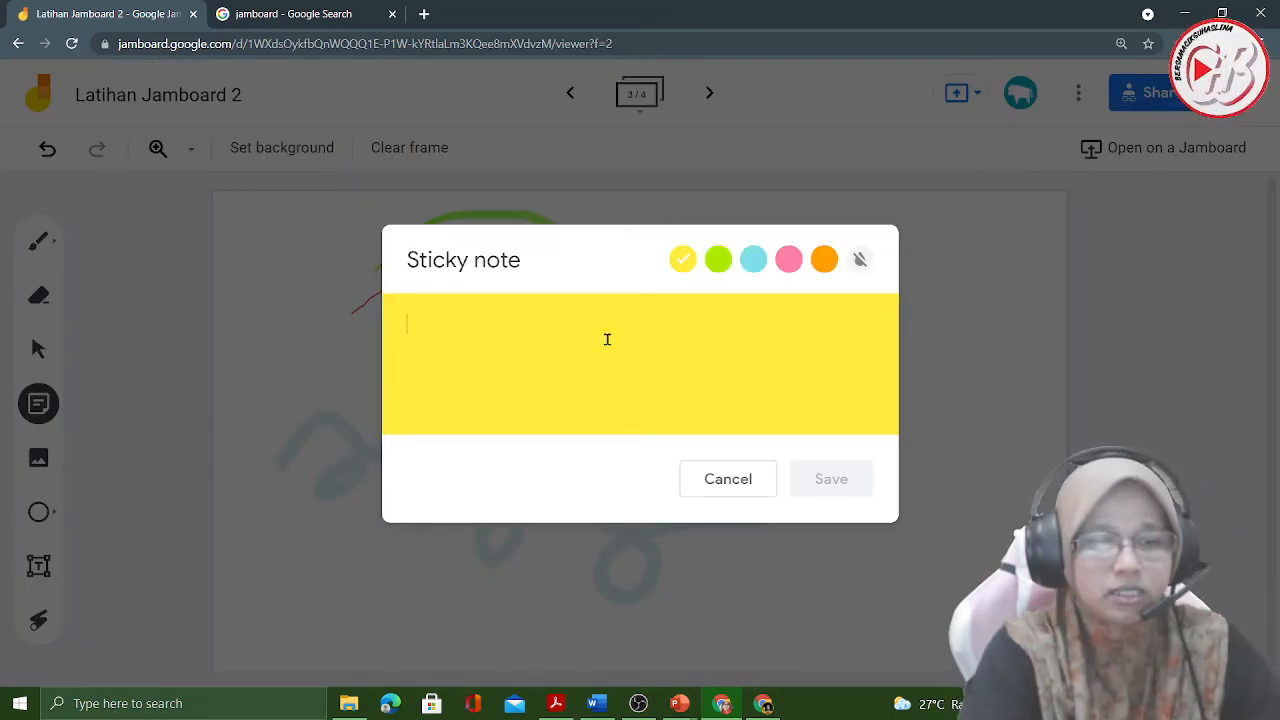
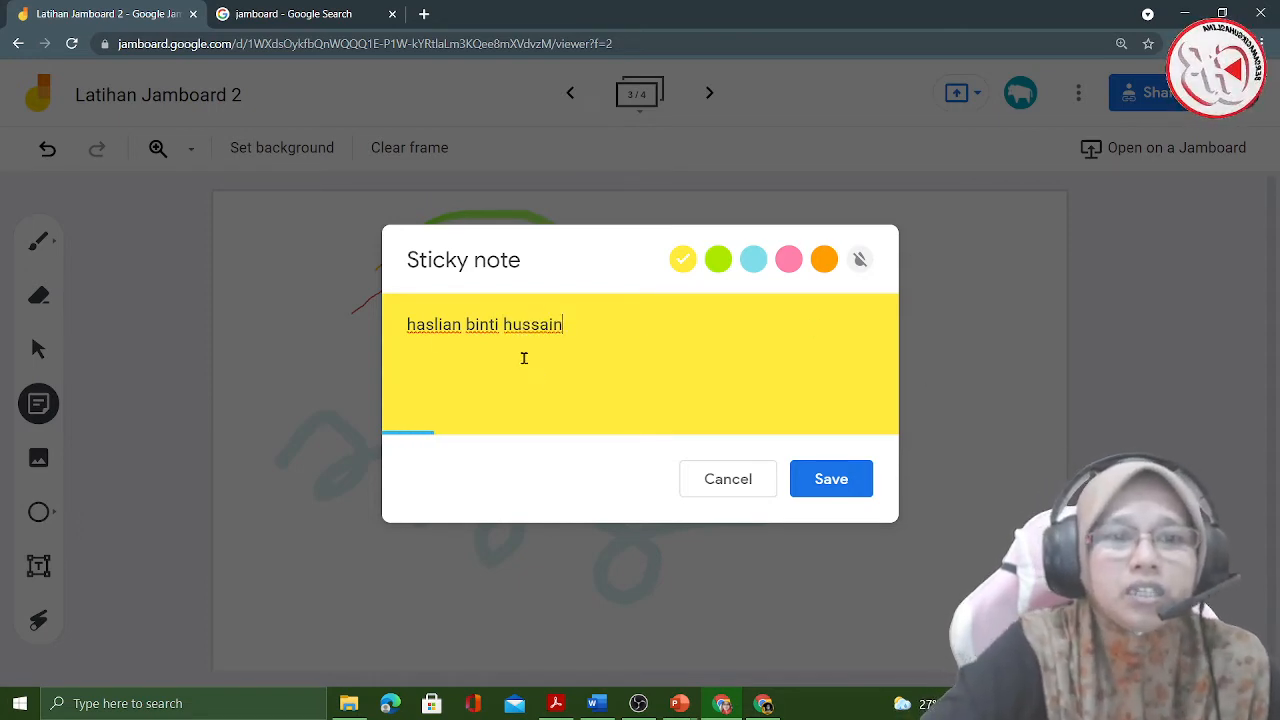
pyautogui.moveTo(461, 325); pyautogui.dragTo(445, 323)
pyautogui.write('na')
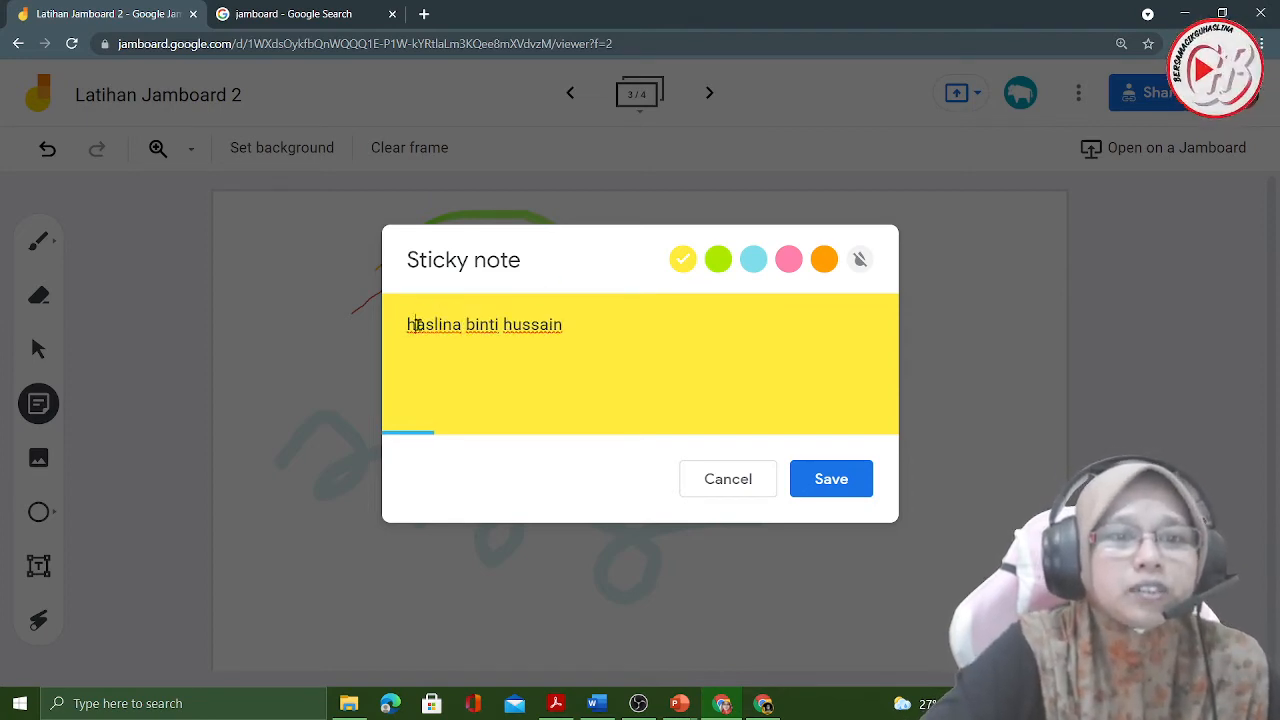
# - Capitalise the initials of the first and last names in the sticky note and save it
pyautogui.moveTo(417, 325); pyautogui.dragTo(407, 324)
pyautogui.write('H')
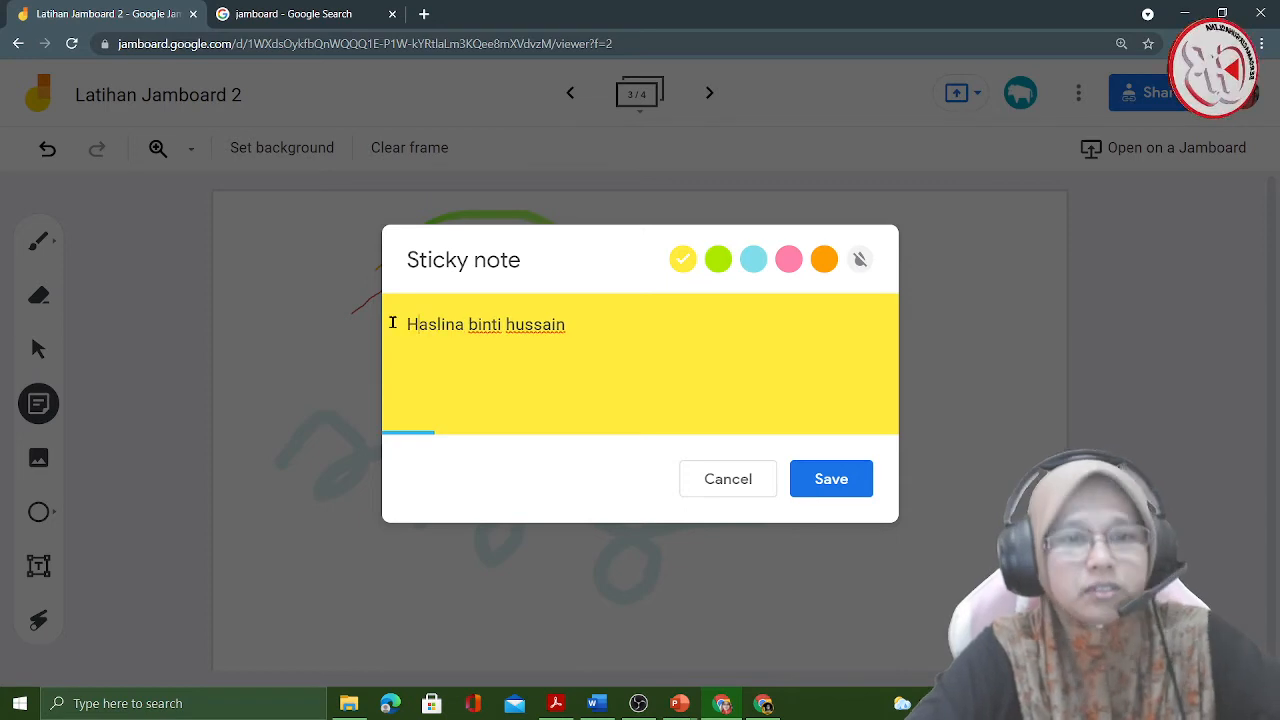
pyautogui.moveTo(515, 325); pyautogui.dragTo(502, 324)
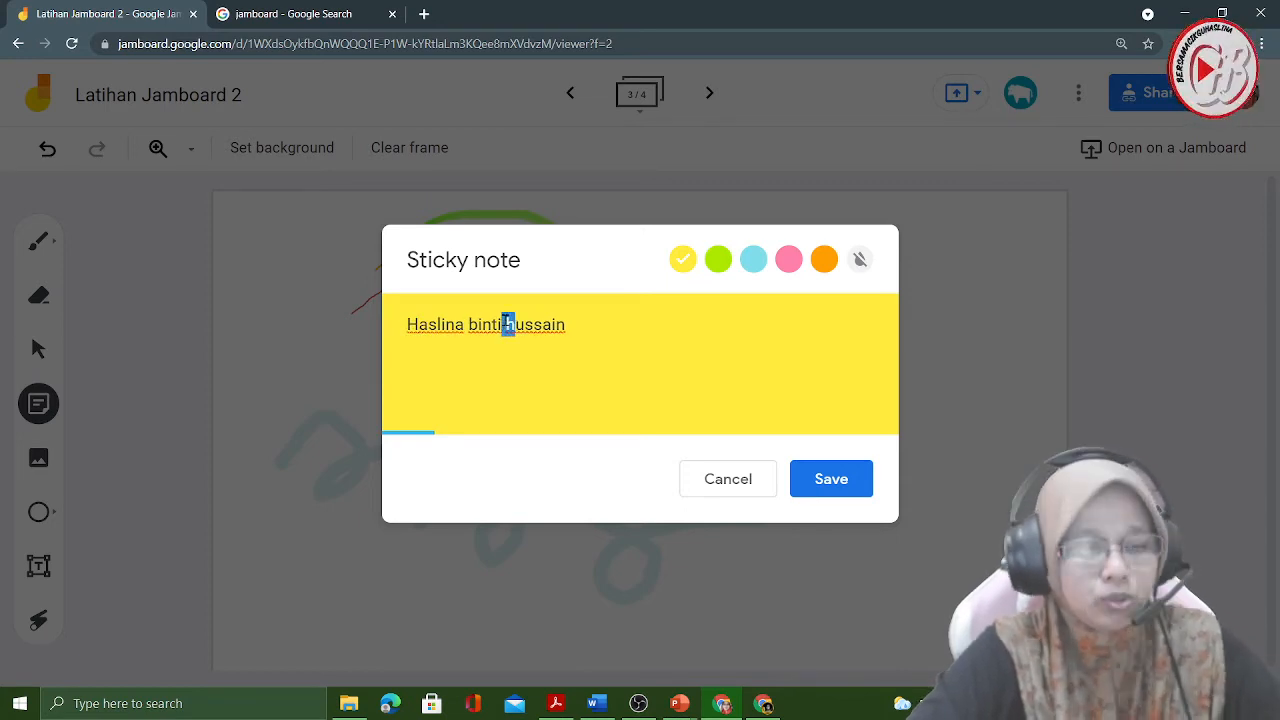
pyautogui.write('H')
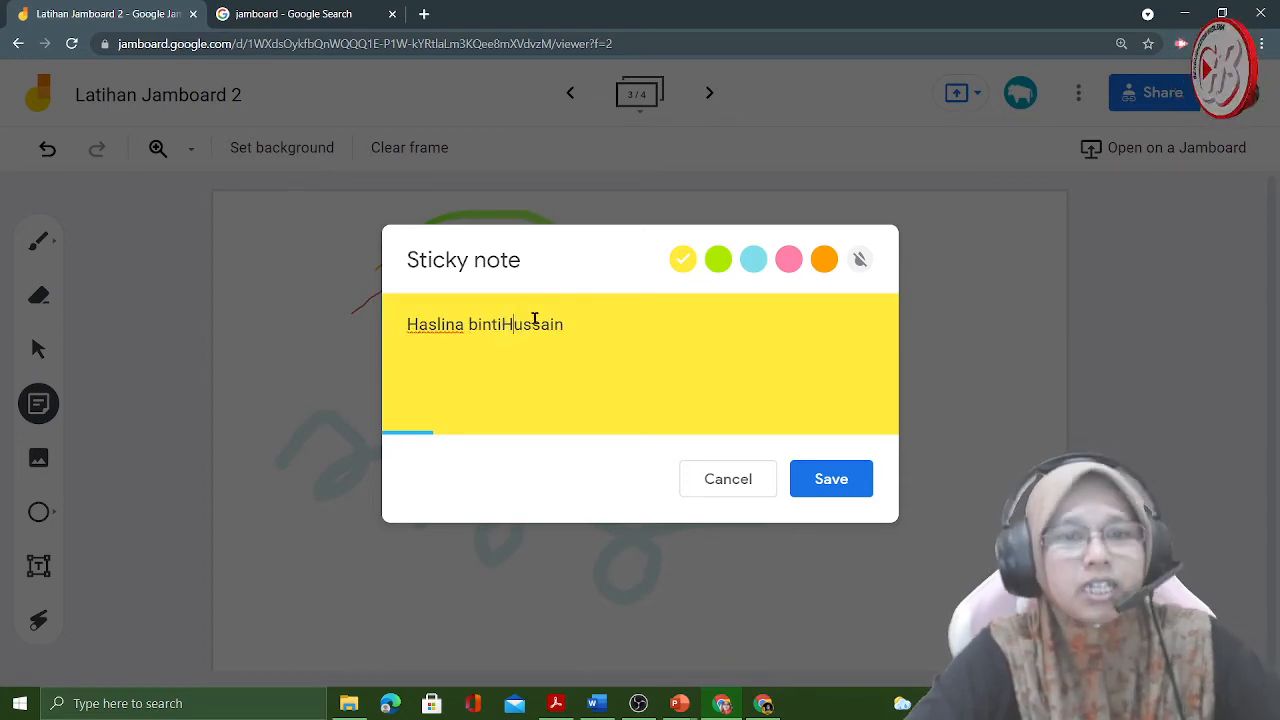
pyautogui.click(852, 484)
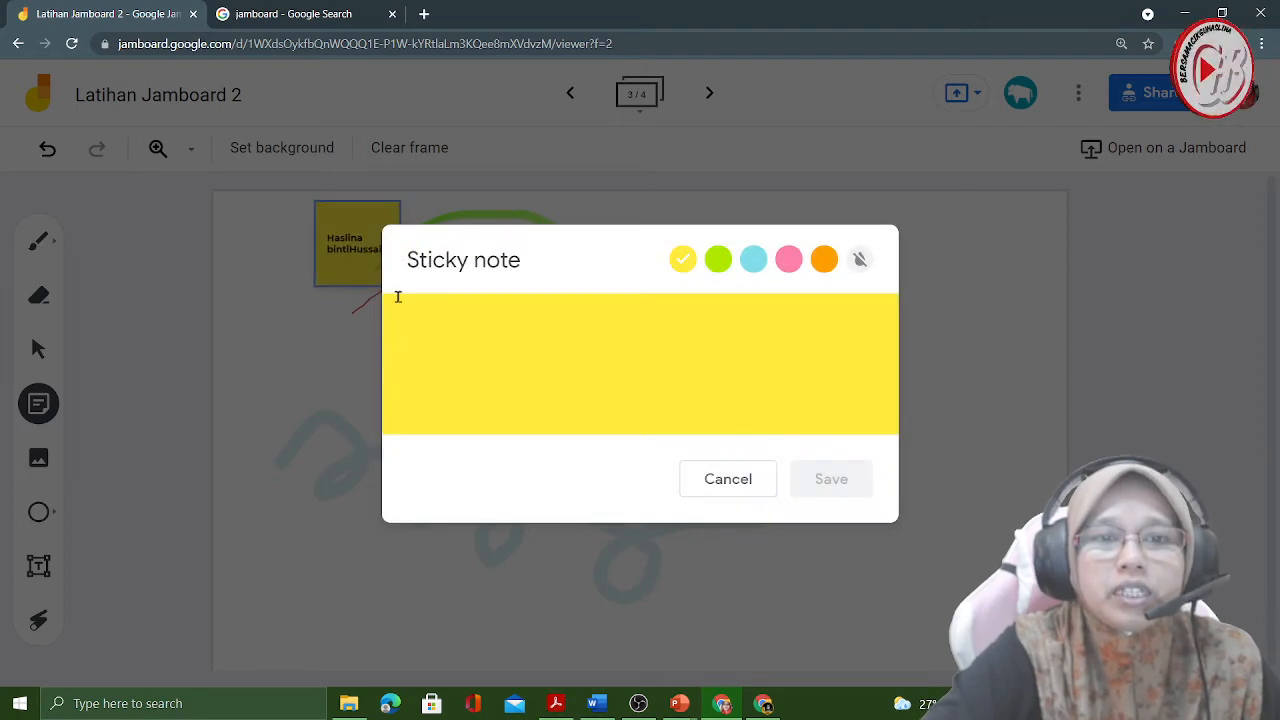
# - Dismiss the blank sticky note dialog and move the saved note to the frame's upper-right corner
pyautogui.click(955, 505)
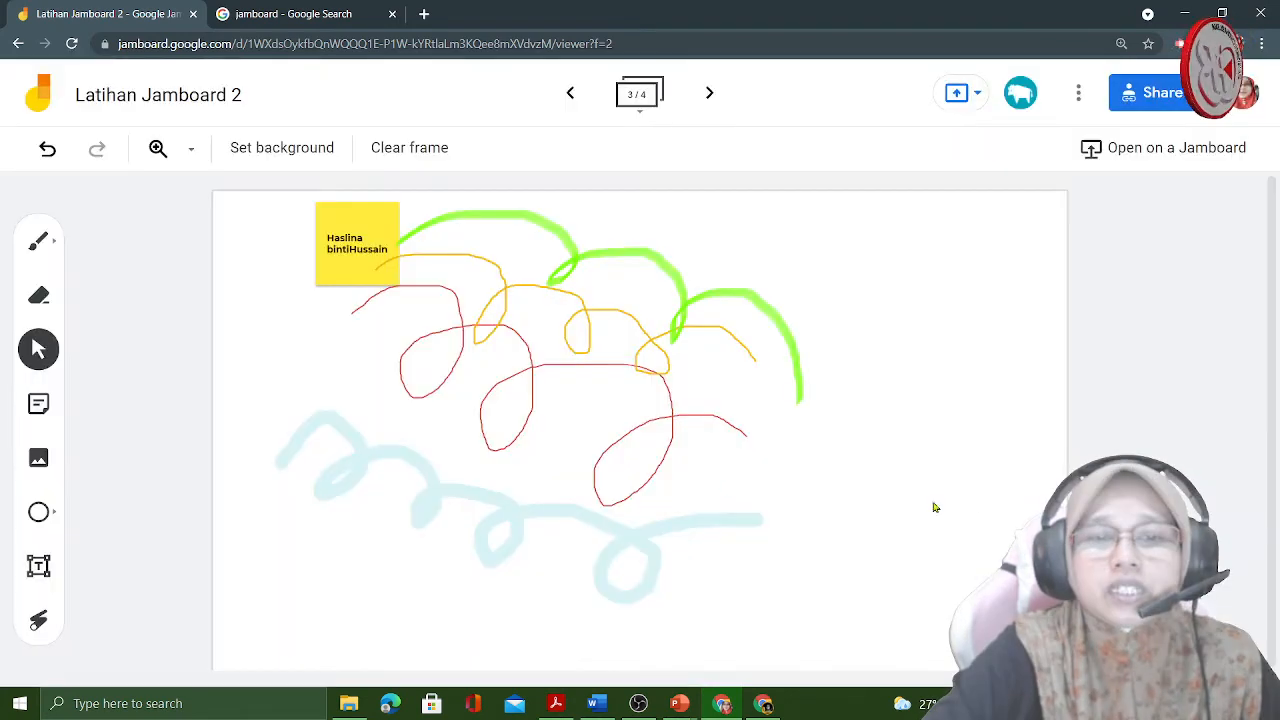
pyautogui.moveTo(334, 260); pyautogui.dragTo(982, 268)
pyautogui.click(732, 491)
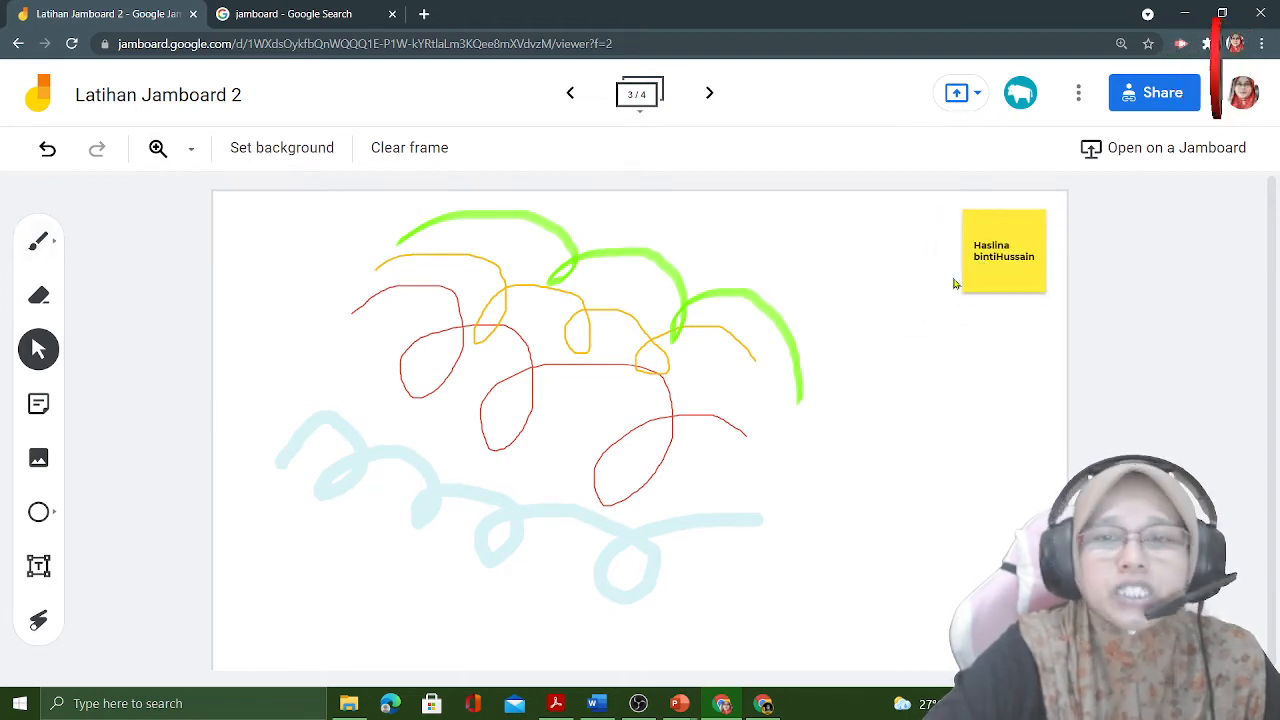
# - Open the Add image dialog and examine the By URL and Camera image sources
pyautogui.click(36, 462)
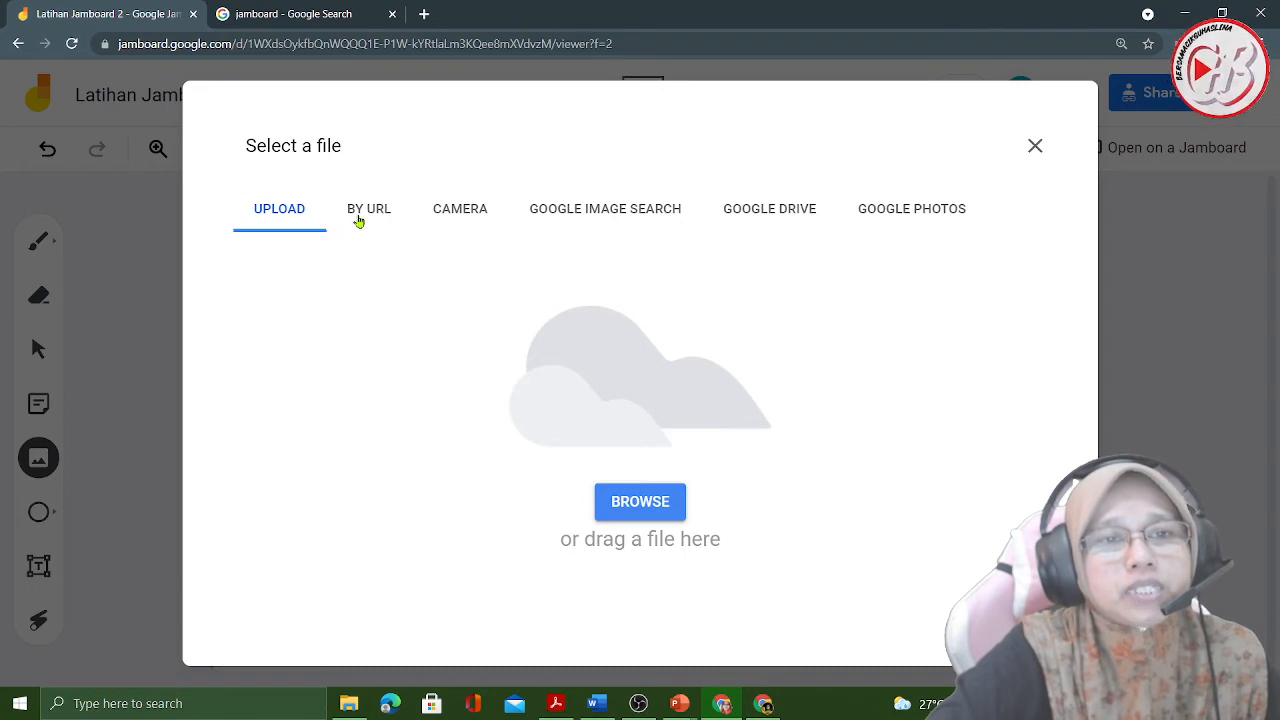
pyautogui.click(360, 216)
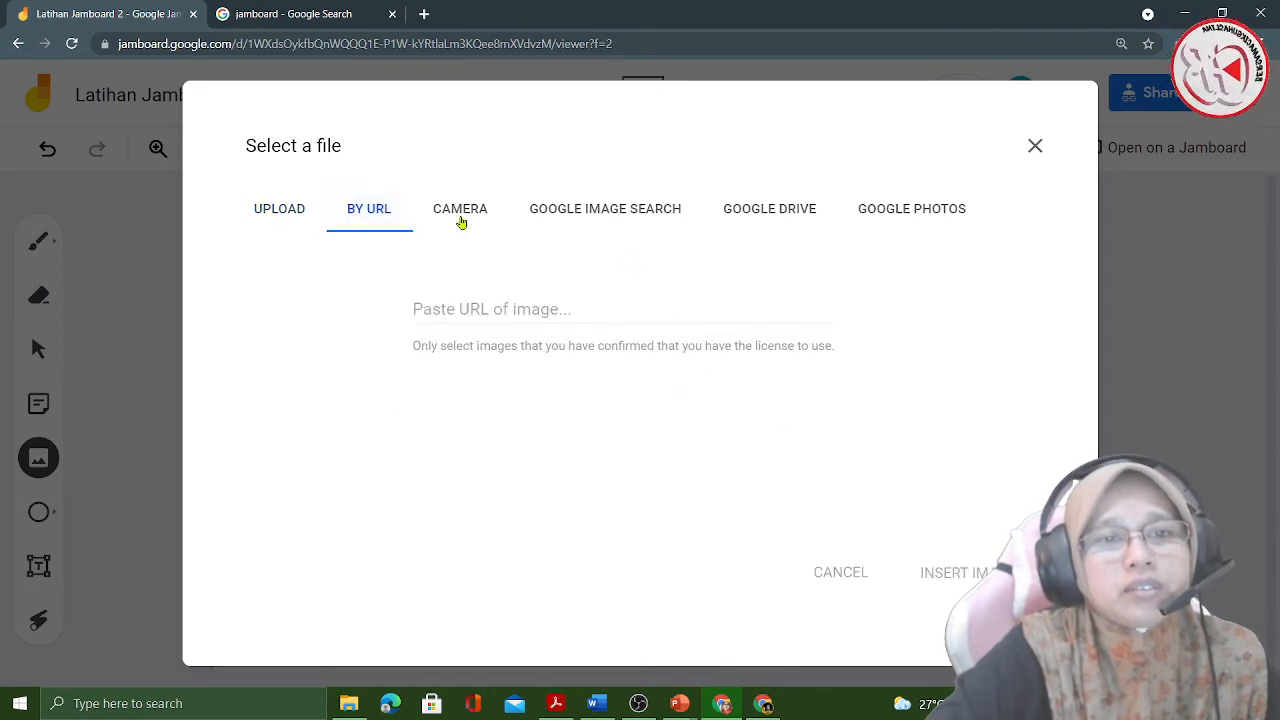
pyautogui.click(460, 212)
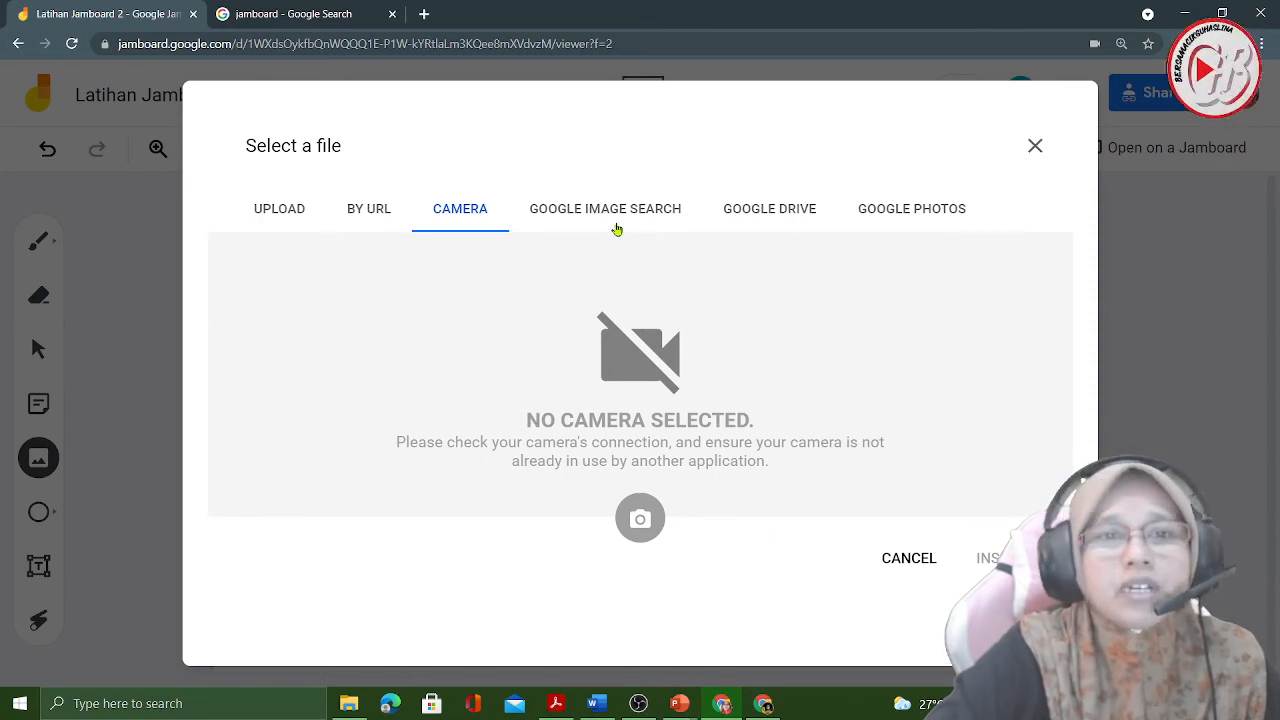
# - Search Google Images for "ocean" in the Add image dialog, clear the search text and close the dialog
pyautogui.click(615, 228)
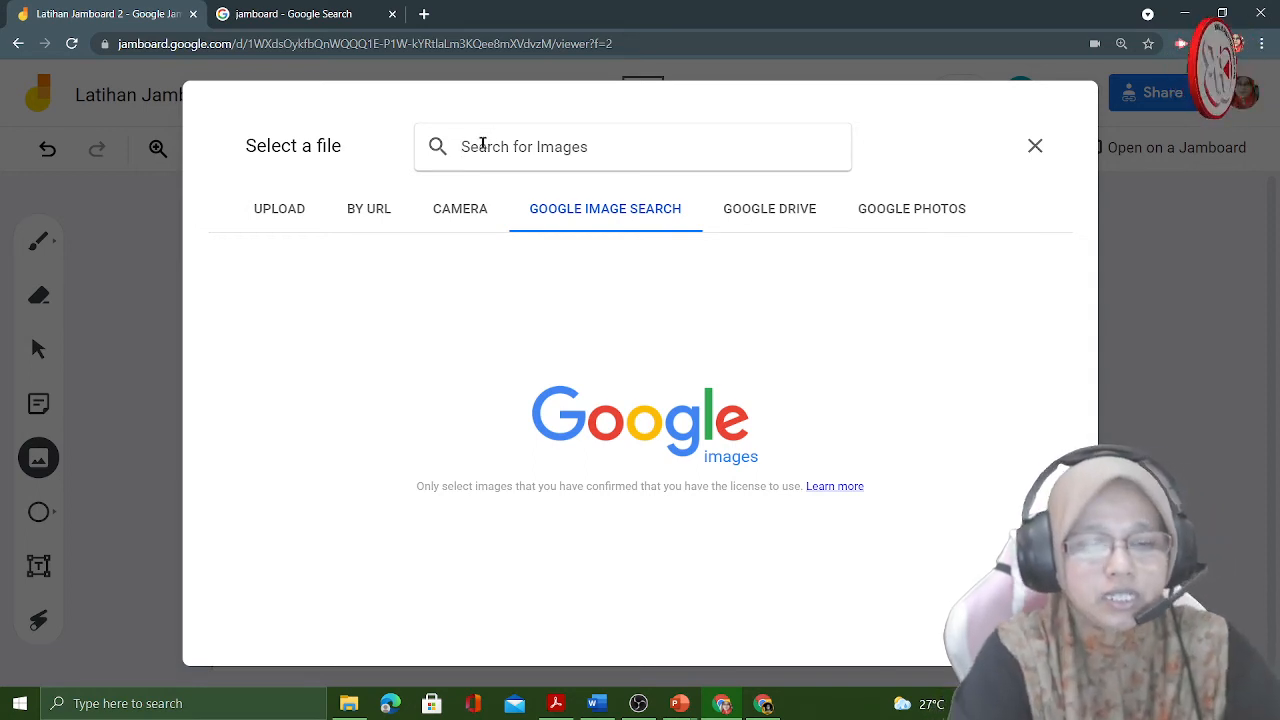
pyautogui.write('ocean')
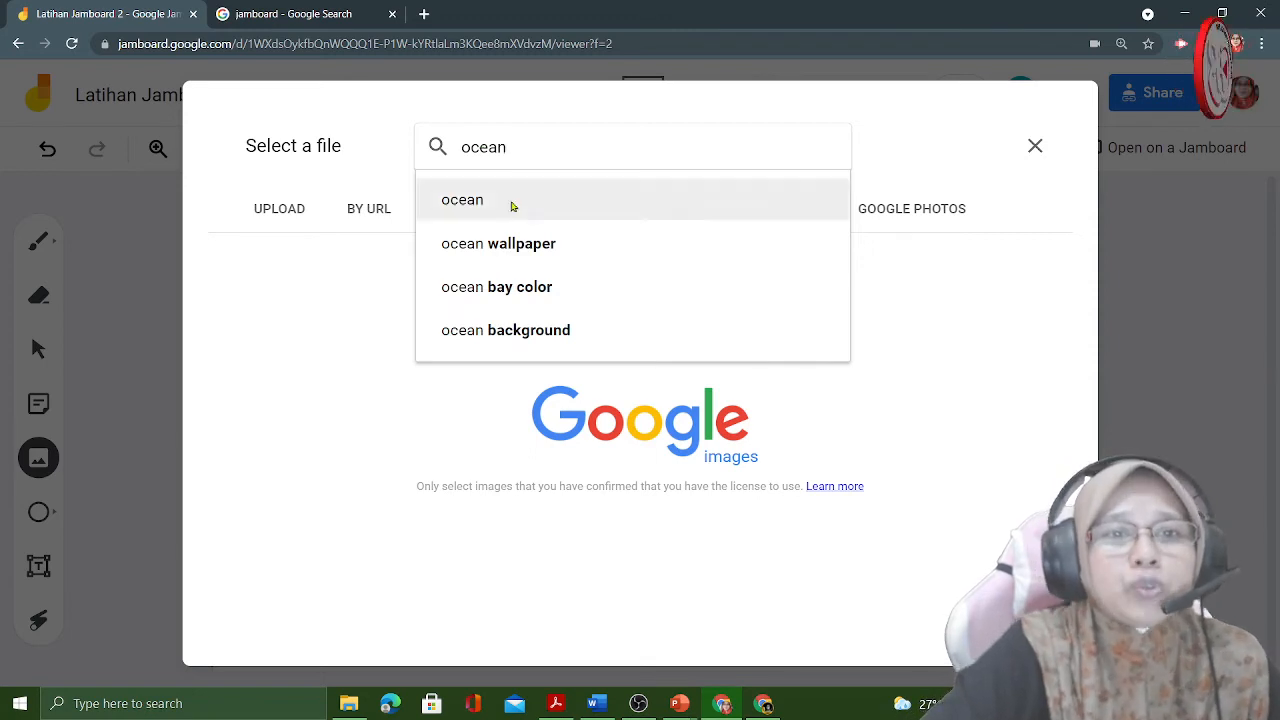
pyautogui.click(511, 202)
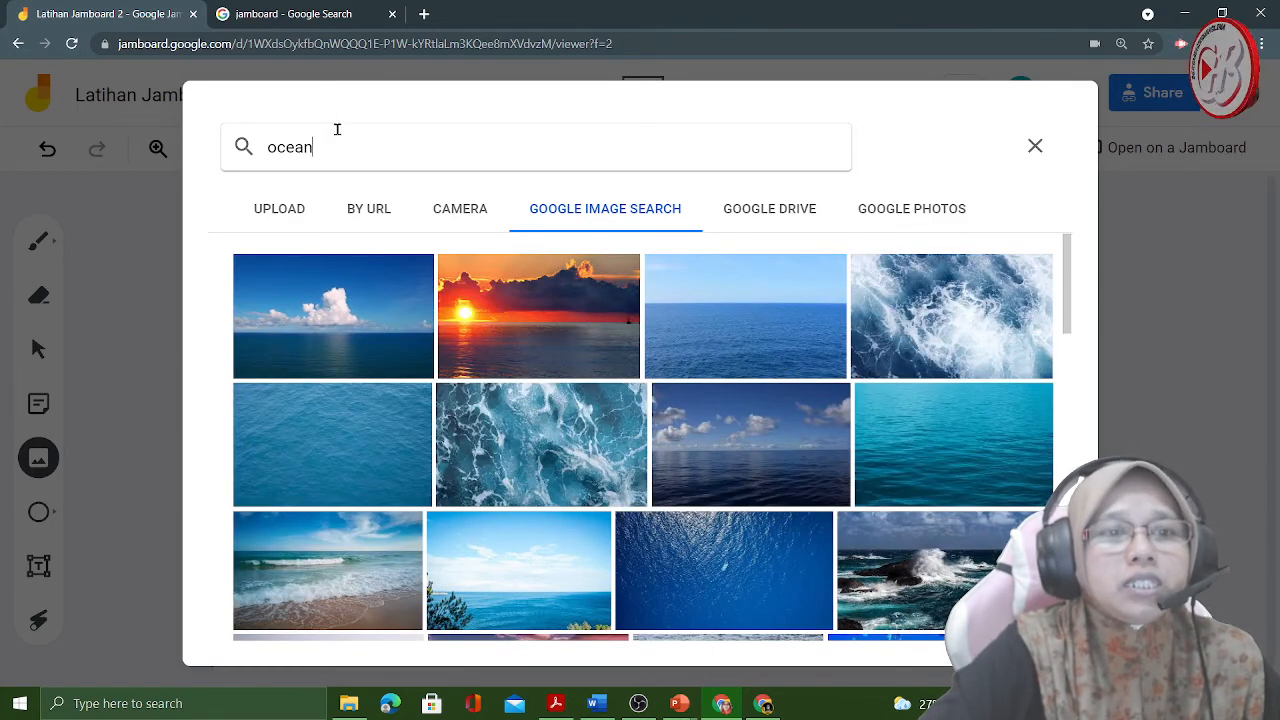
pyautogui.click(337, 129)
pyautogui.press('BackSpace')
pyautogui.press('BackSpace')
pyautogui.press('BackSpace')
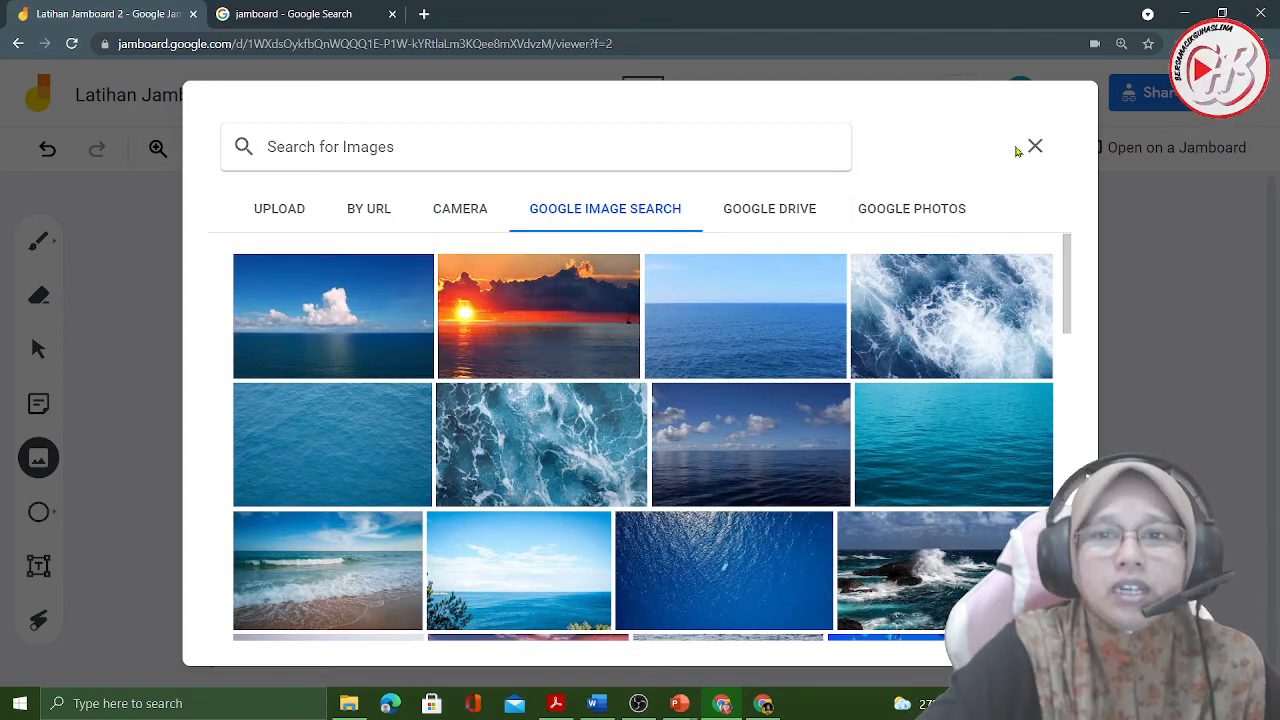
pyautogui.click(1035, 146)
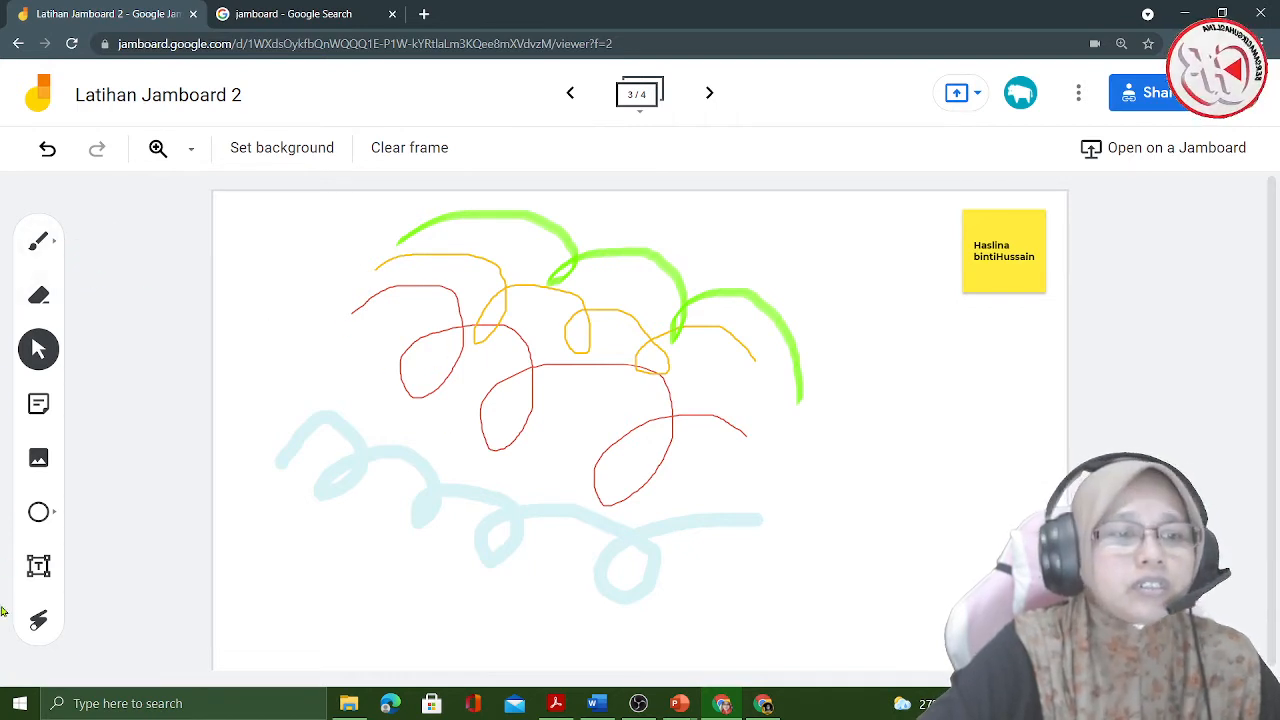
# - Search Google Images for "ayat tanya" in the Add image dialog and look through the results
pyautogui.click(32, 466)
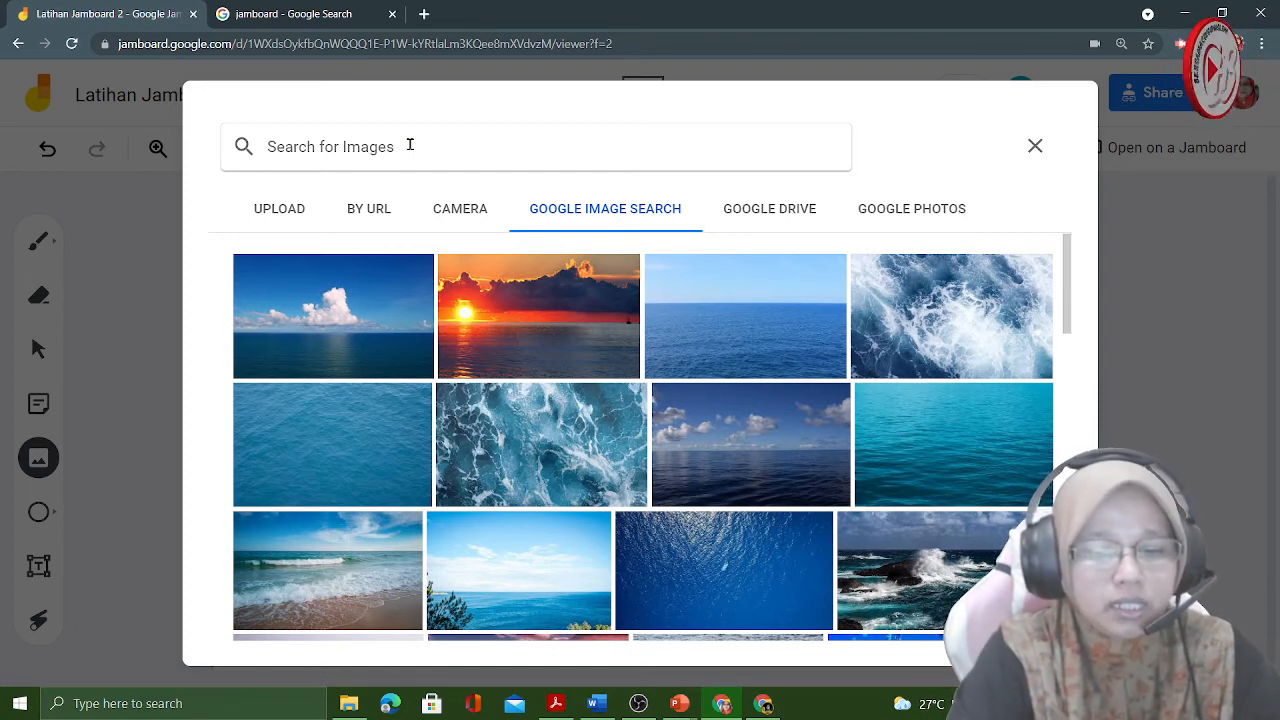
pyautogui.write('ayat ')
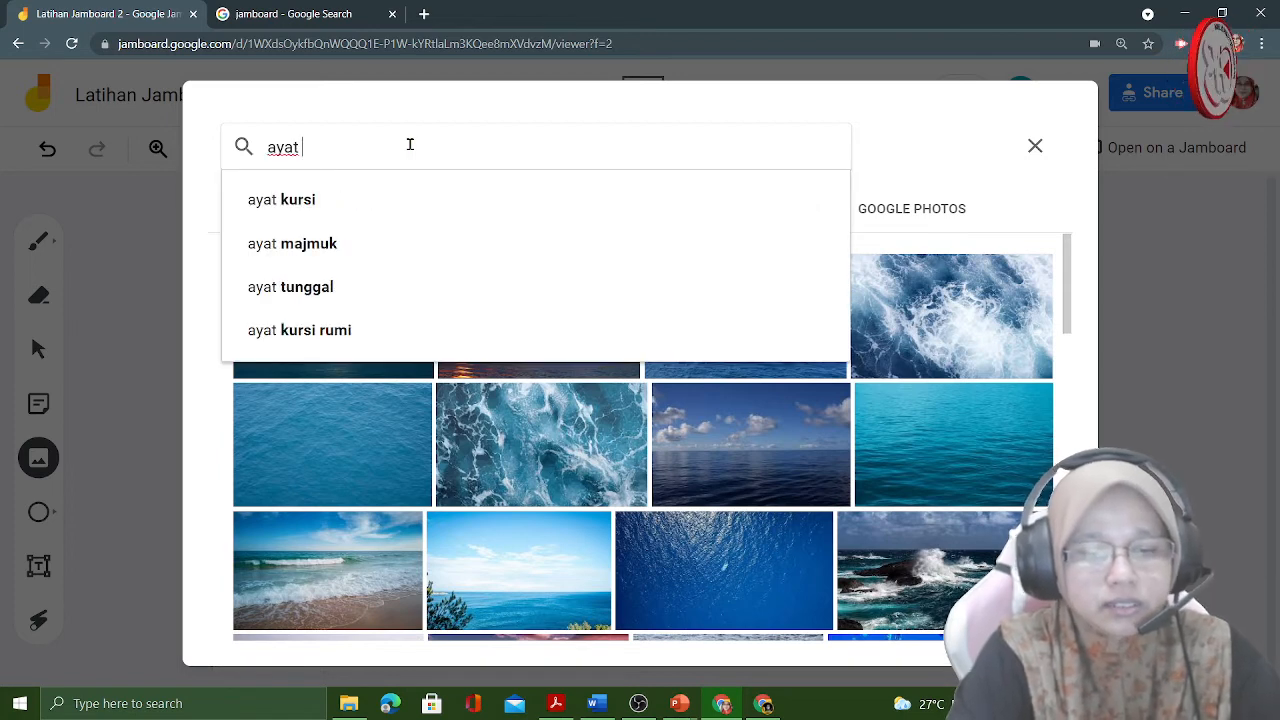
pyautogui.write('tanya')
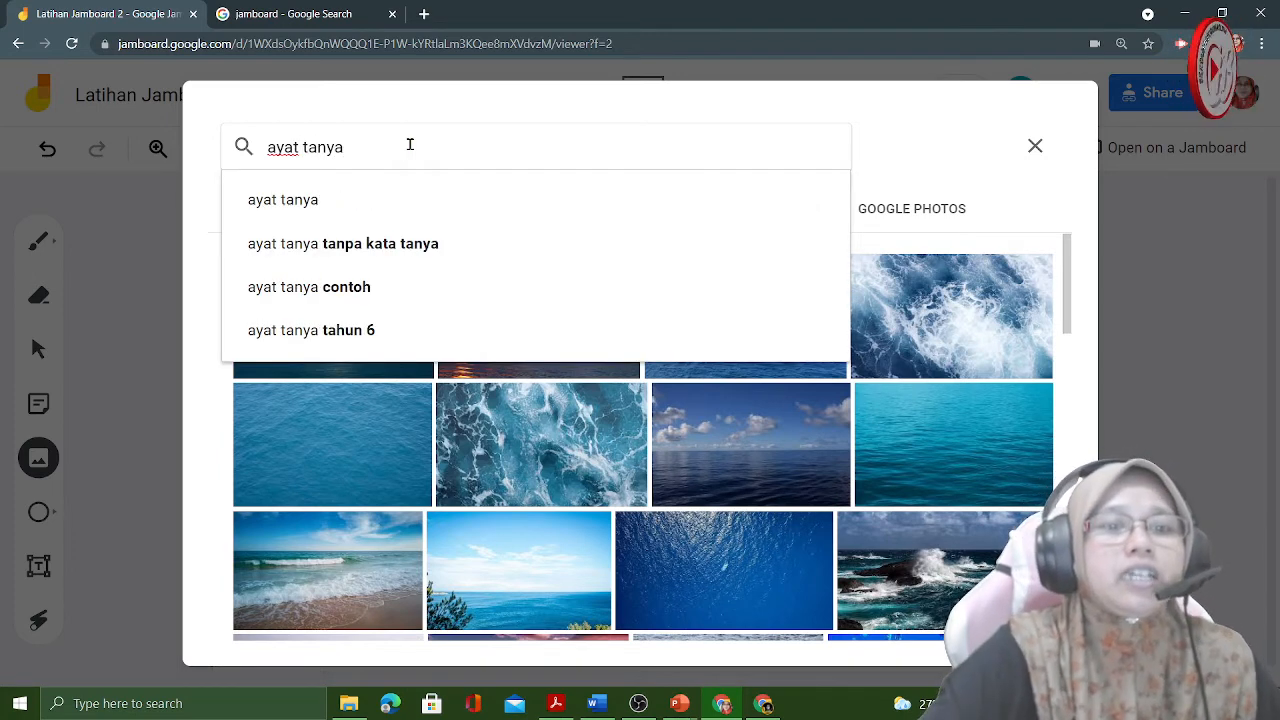
pyautogui.click(290, 207)
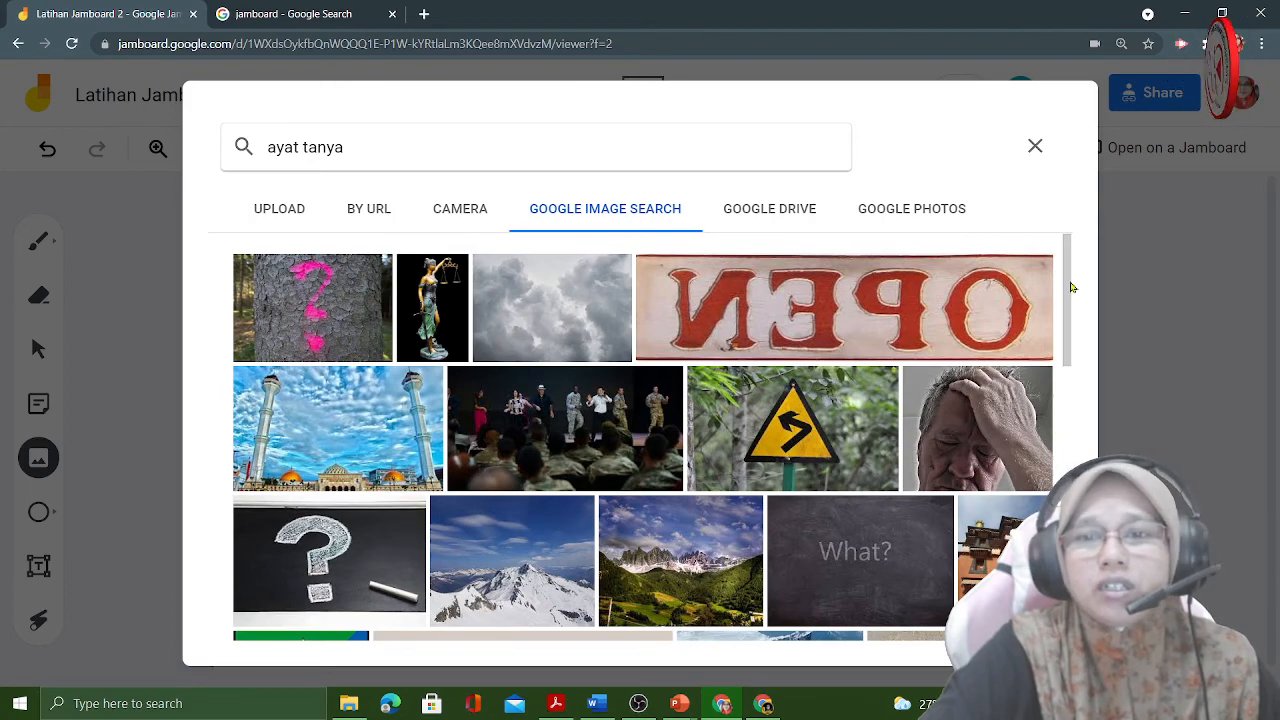
pyautogui.moveTo(1068, 288); pyautogui.dragTo(1076, 387)
pyautogui.moveTo(172, 116); pyautogui.dragTo(514, 80)
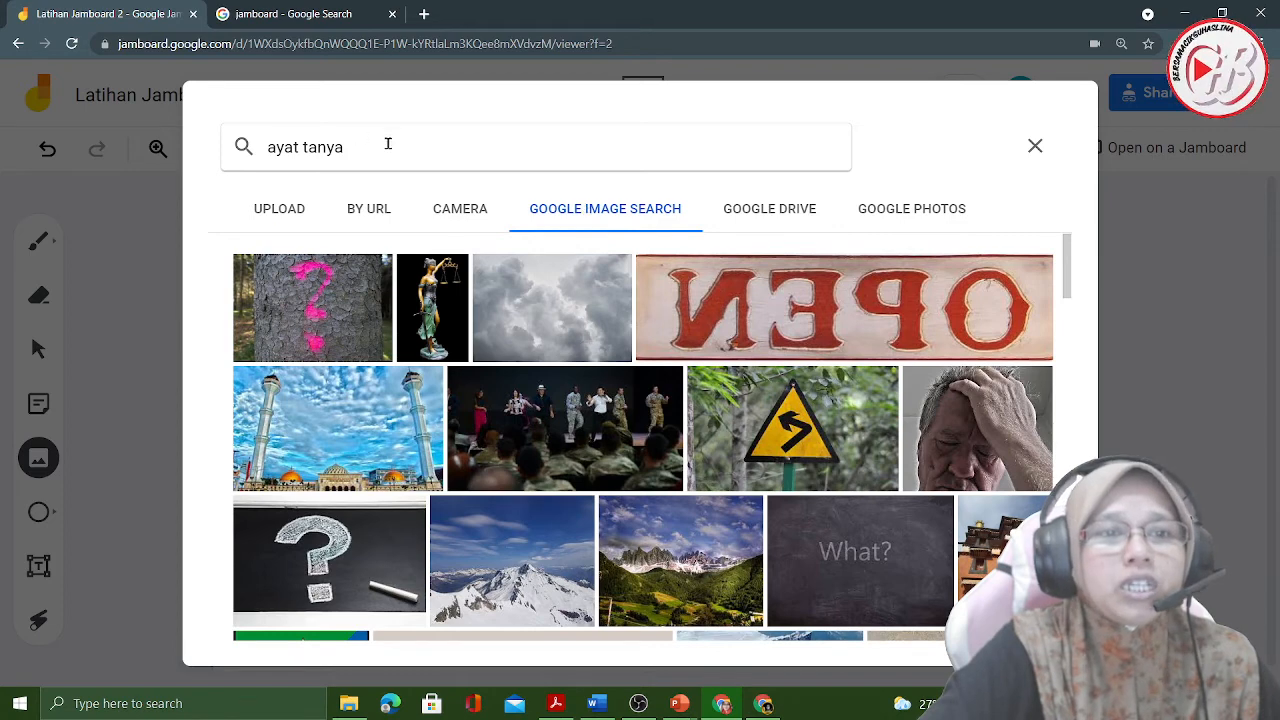
# - Replace the image search text with "buku" and run the search
pyautogui.click(394, 147)
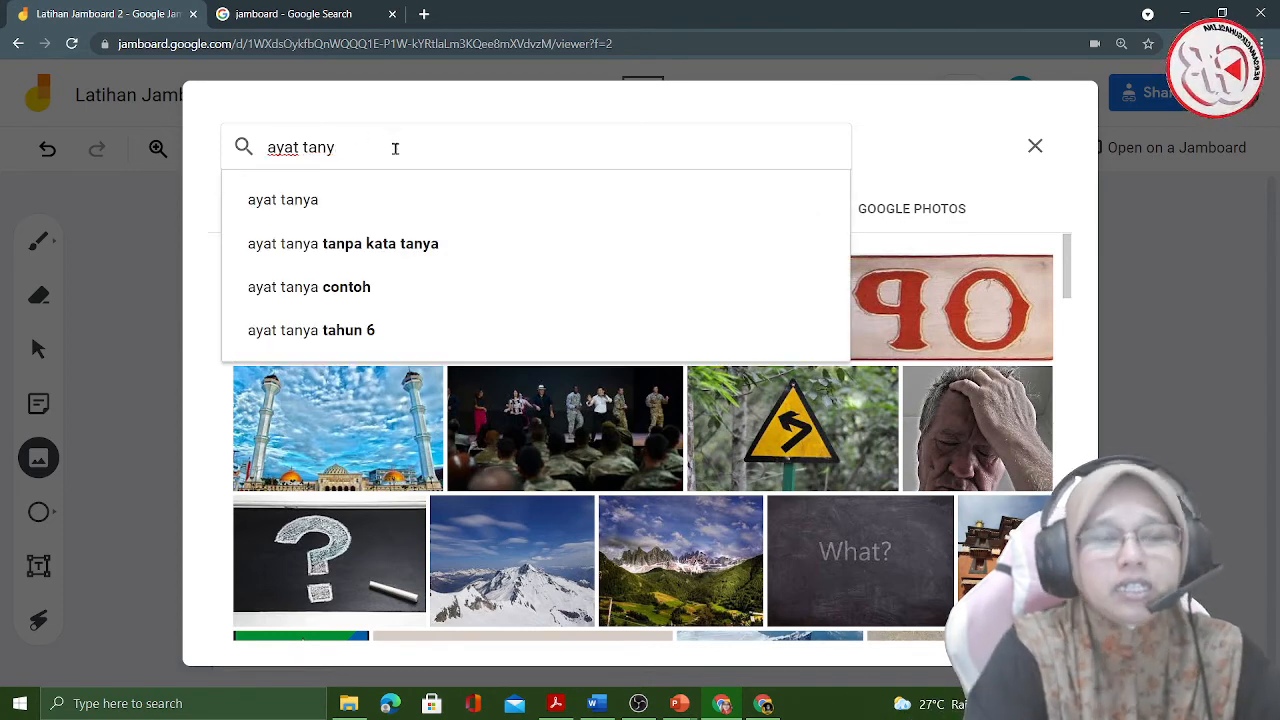
pyautogui.press('BackSpace')
pyautogui.press('BackSpace')
pyautogui.press('BackSpace')
pyautogui.press('BackSpace')
pyautogui.press('BackSpace')
pyautogui.press('BackSpace')
pyautogui.press('BackSpace')
pyautogui.press('BackSpace')
pyautogui.press('BackSpace')
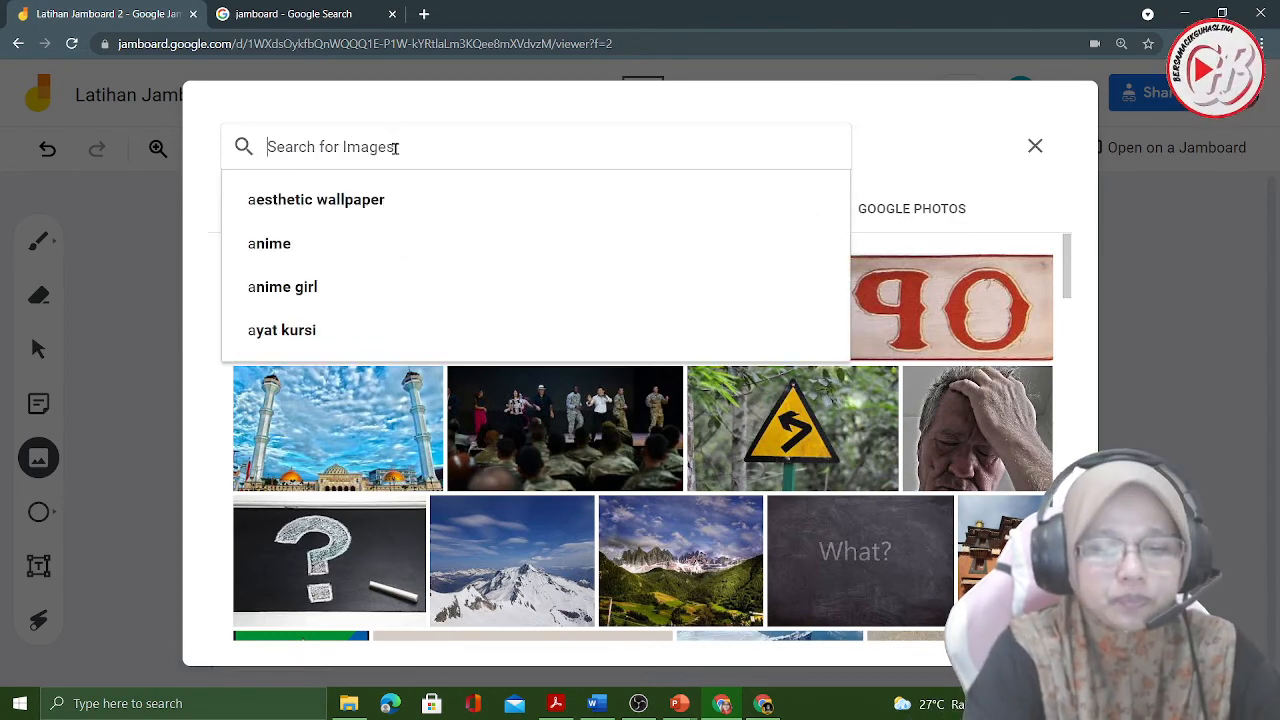
pyautogui.write('buku')
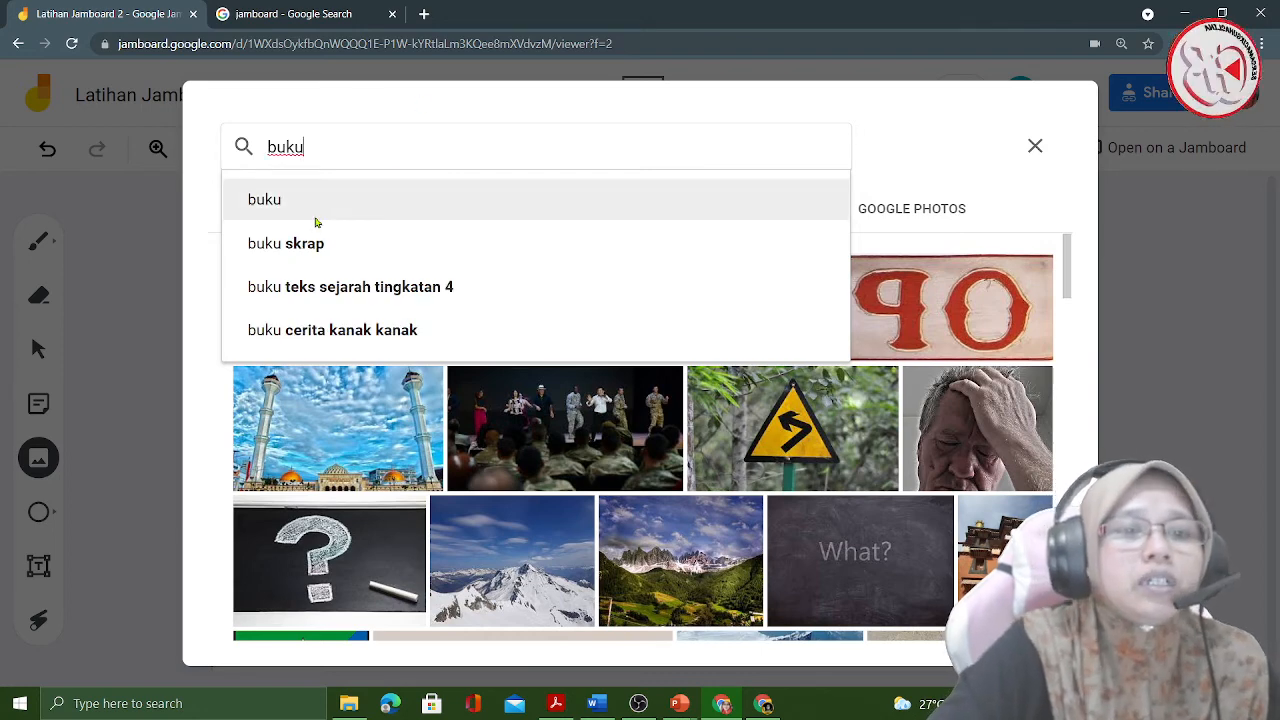
pyautogui.click(316, 206)
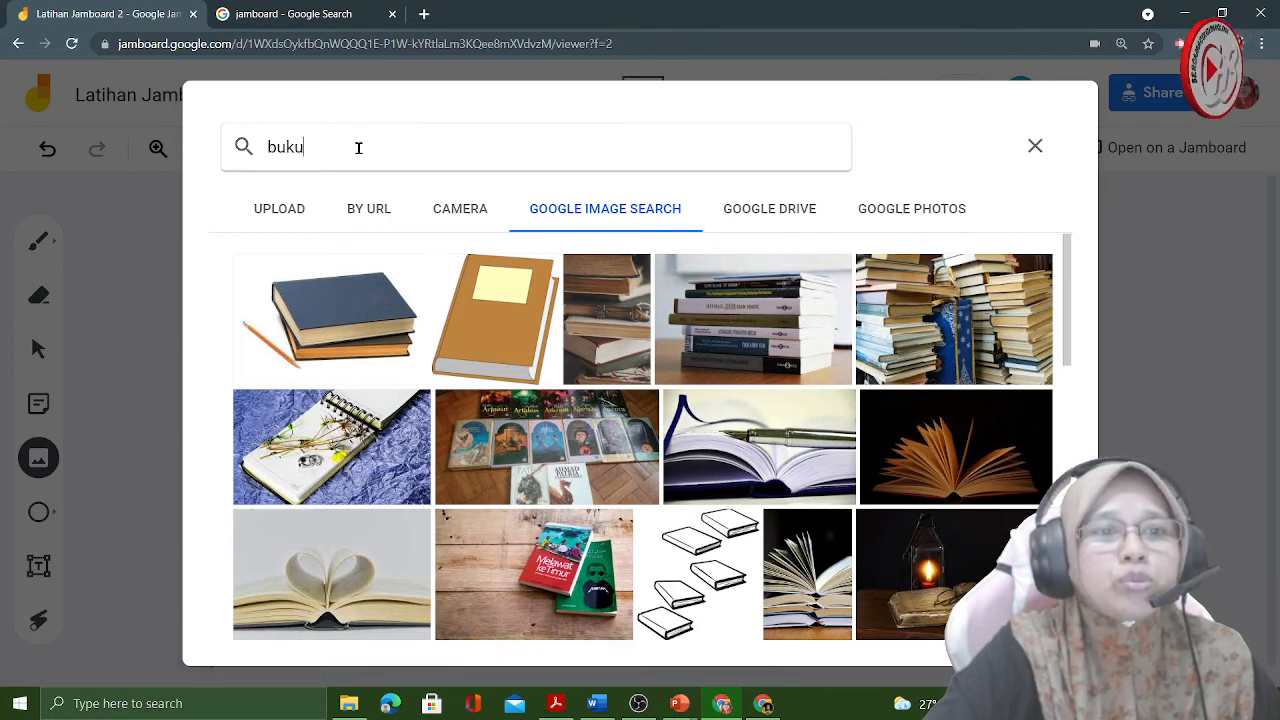
# - Extend the image search to "buku kartun" and run it
pyautogui.click(358, 147)
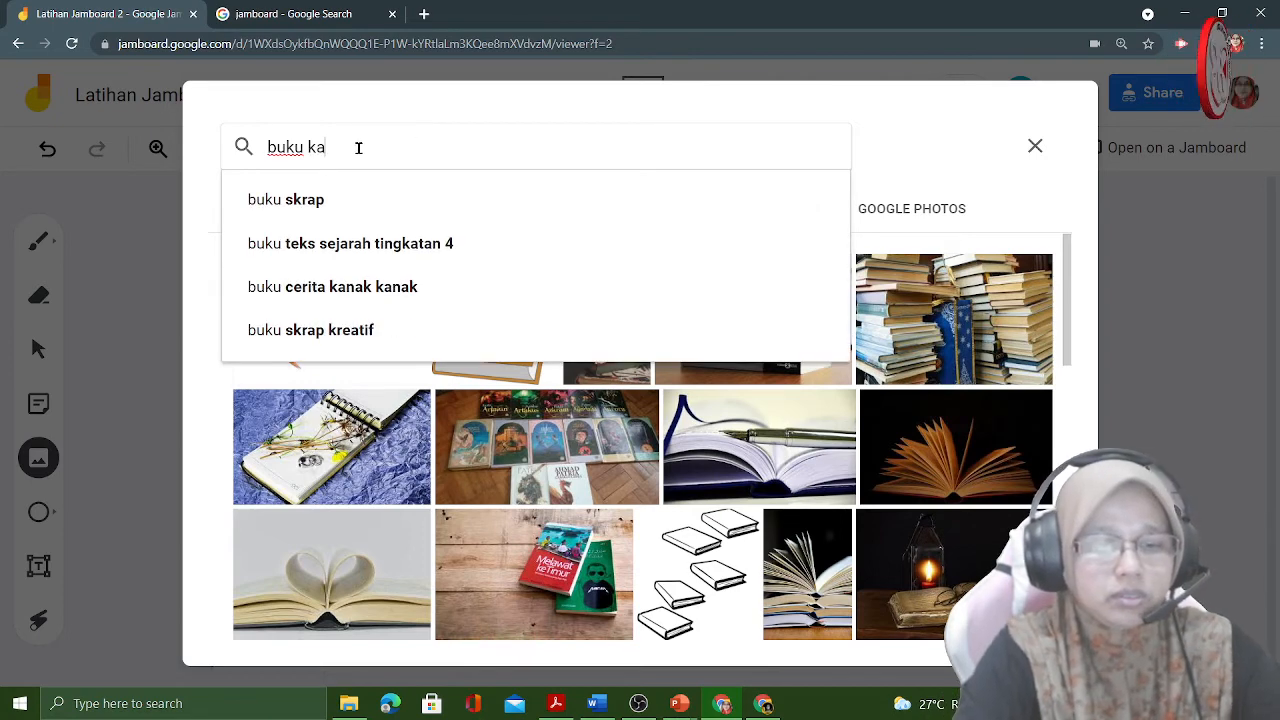
pyautogui.write('kartun')
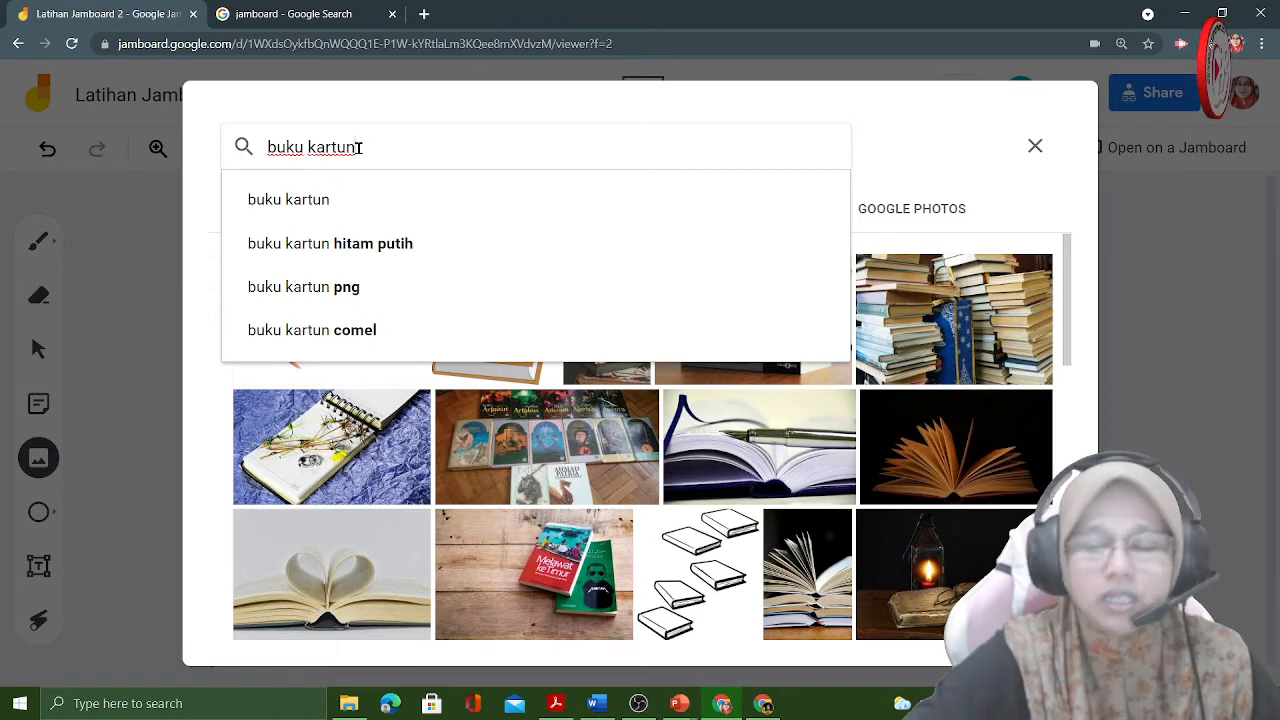
pyautogui.press('Return')
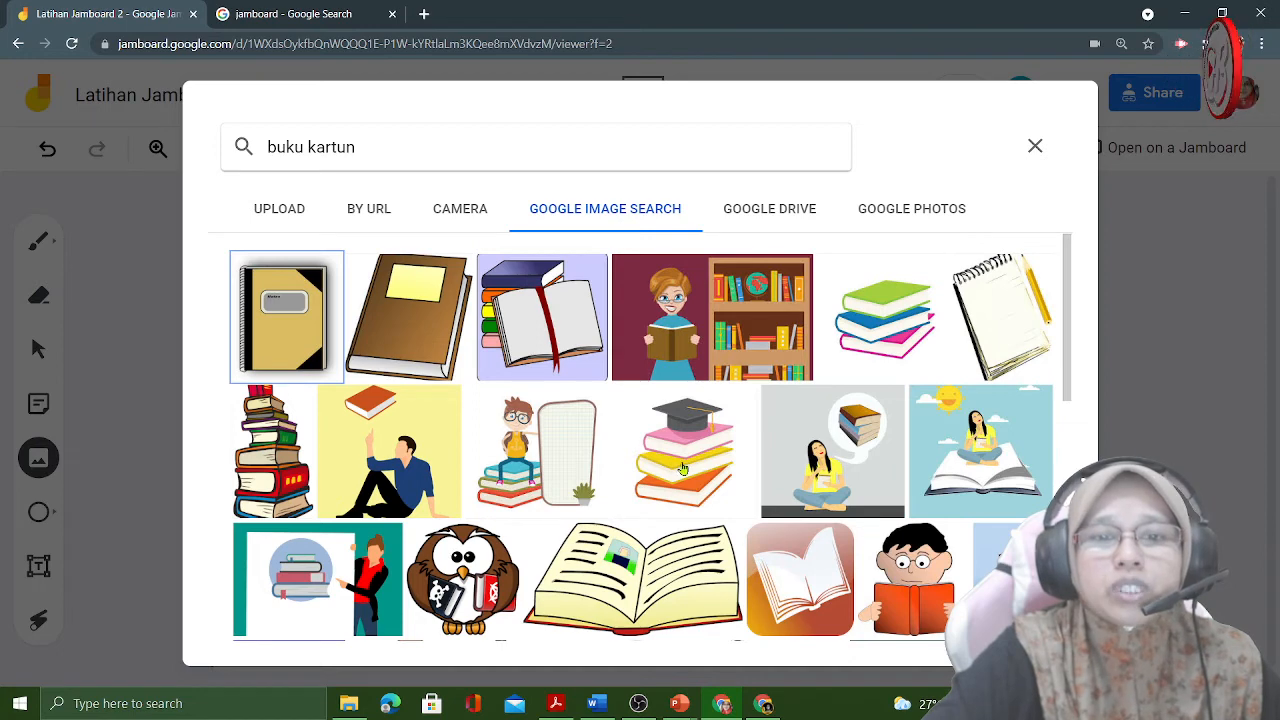
# - Insert the picture of stacked books with a graduation cap and move it to the frame's lower-right area
pyautogui.click(682, 469)
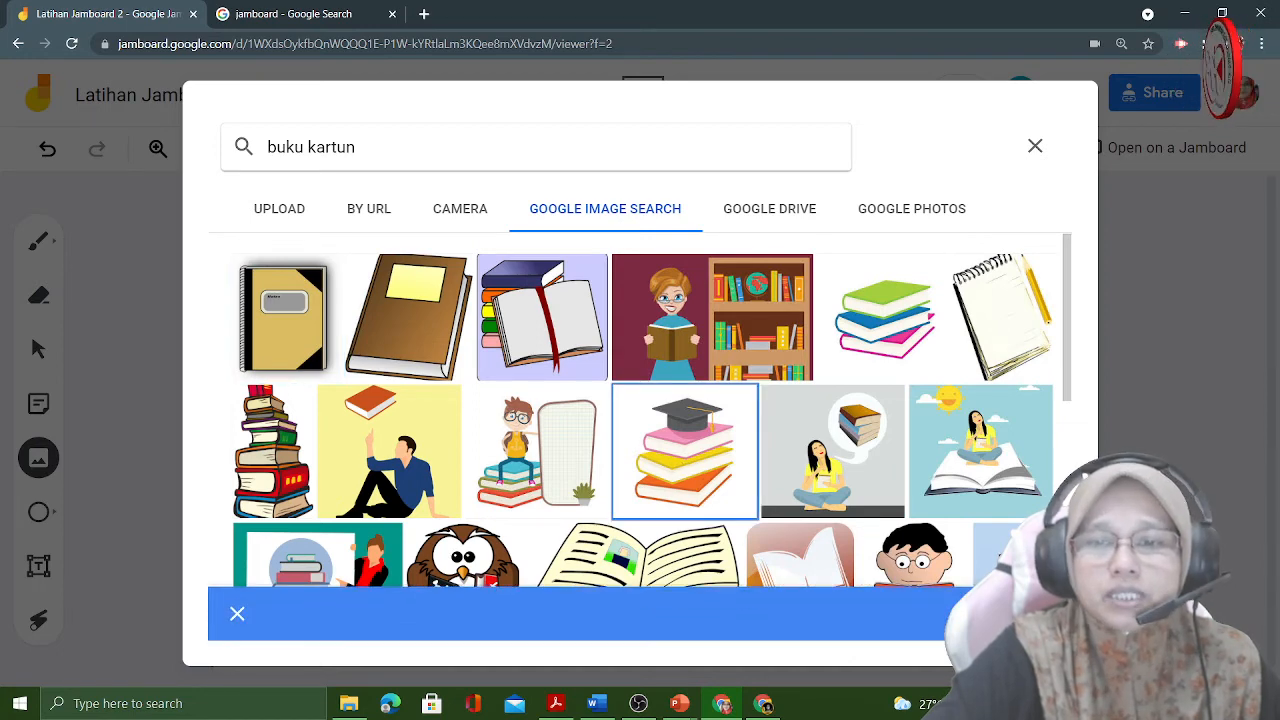
pyautogui.click(1022, 614)
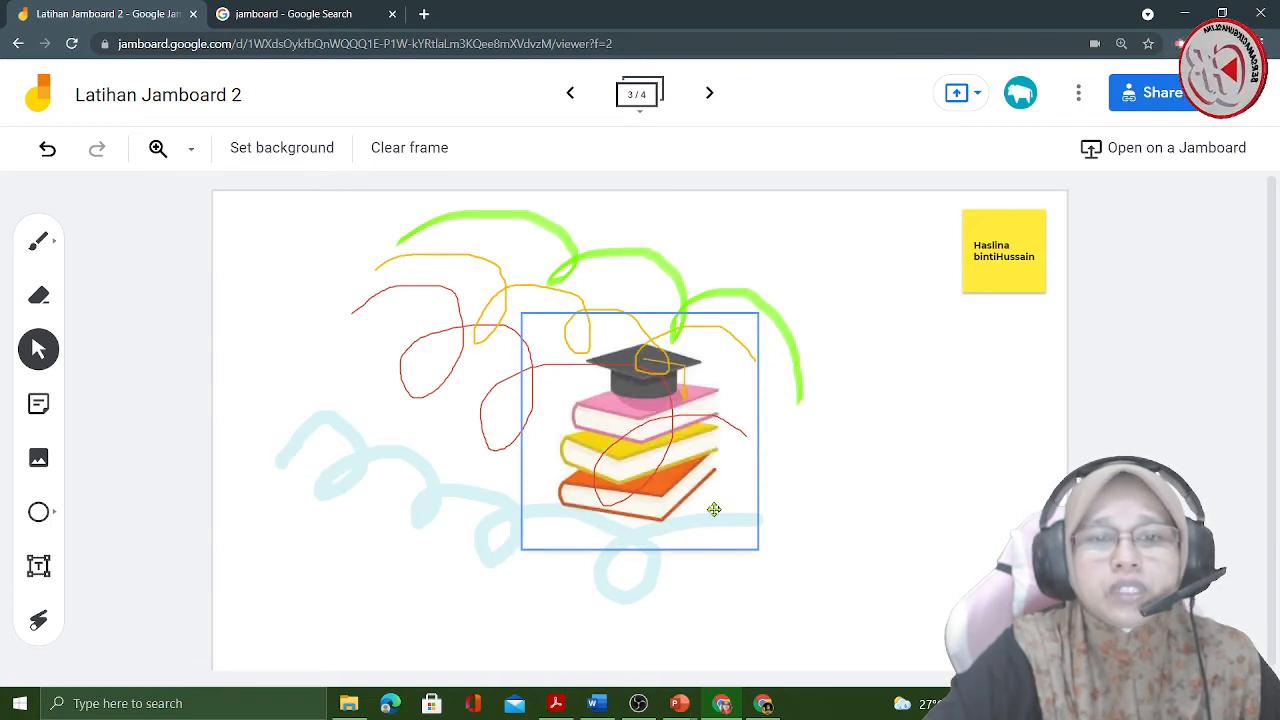
pyautogui.moveTo(644, 495); pyautogui.dragTo(944, 547)
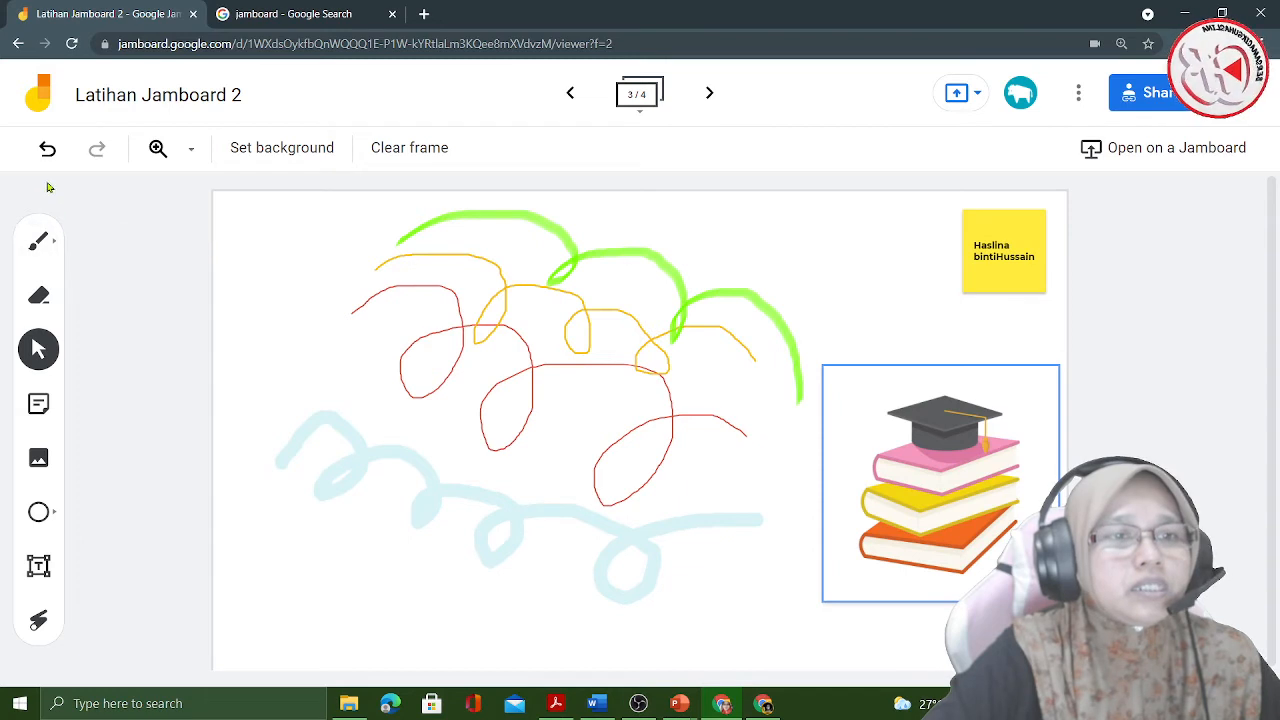
# - Try erasing parts of the coloured strokes, and undo every edit on the frame until it is blank
pyautogui.click(42, 296)
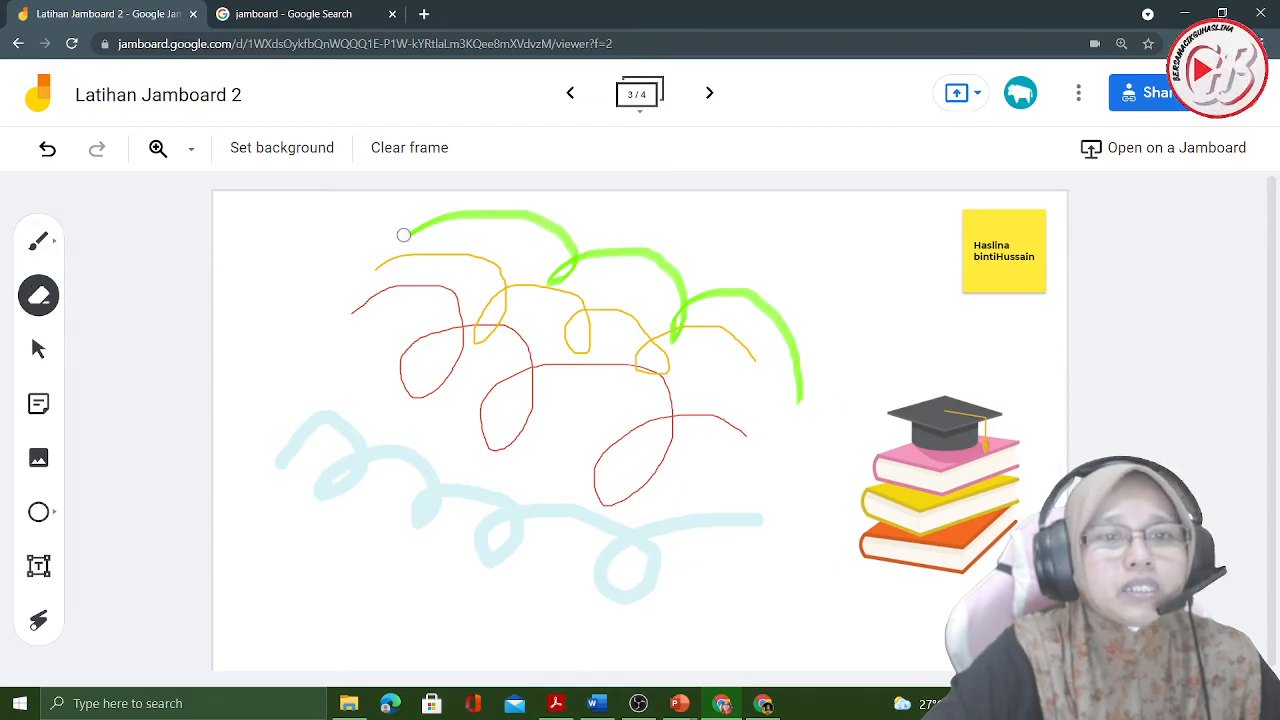
pyautogui.moveTo(437, 229)
pyautogui.mouseDown()
pyautogui.moveTo(470, 217)
pyautogui.moveTo(668, 277)
pyautogui.moveTo(554, 423)
pyautogui.moveTo(446, 350)
pyautogui.mouseUp()
pyautogui.click(48, 150)
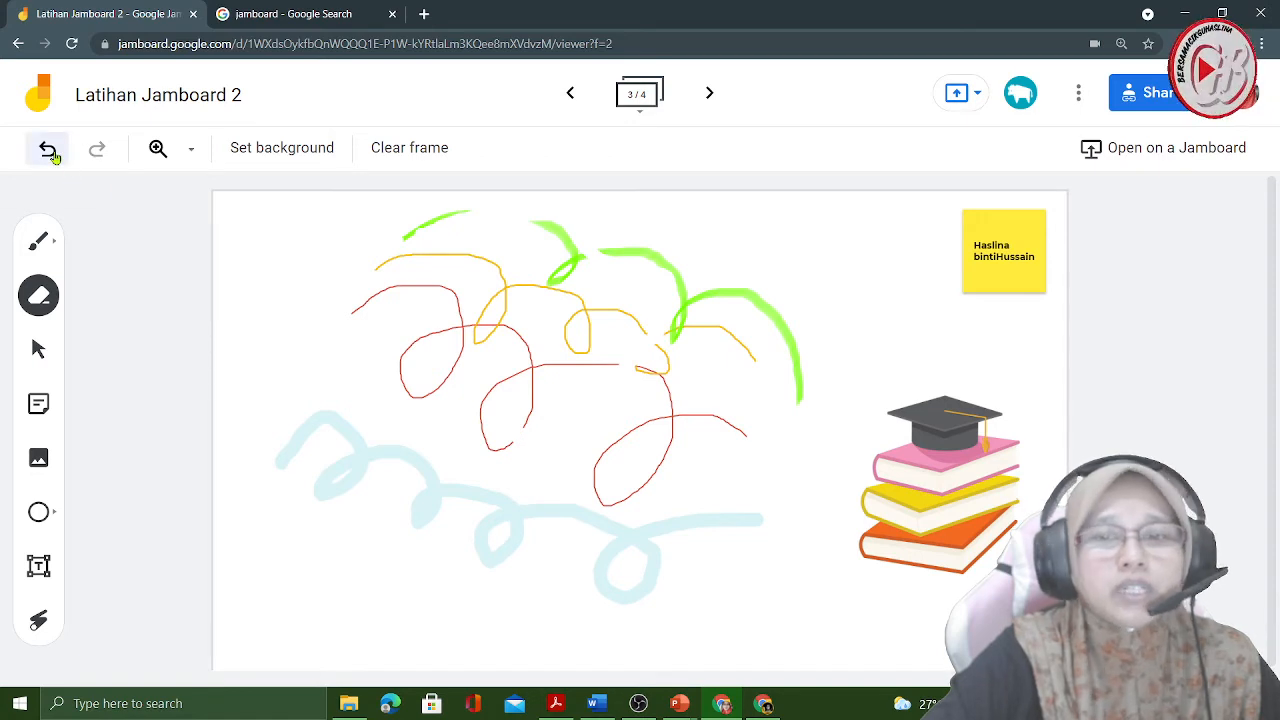
pyautogui.click(48, 150)
pyautogui.click(48, 150)
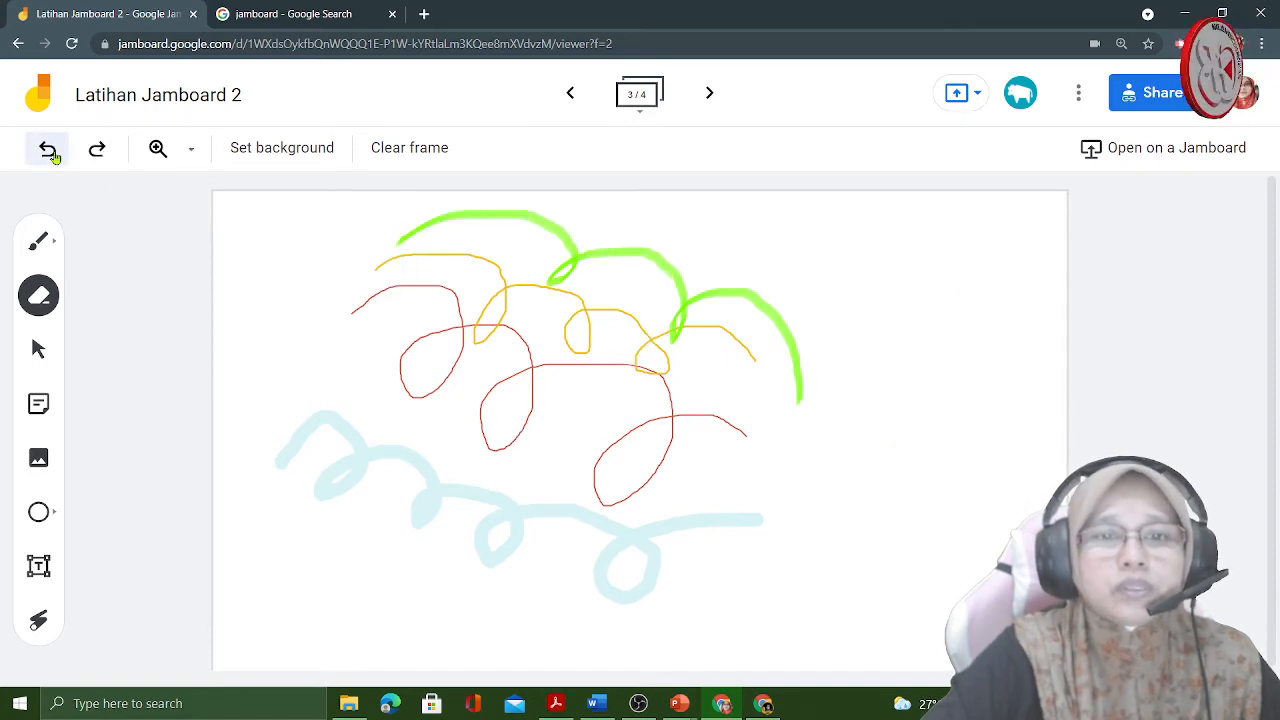
pyautogui.click(48, 150)
pyautogui.click(48, 150)
pyautogui.click(48, 150)
pyautogui.click(48, 150)
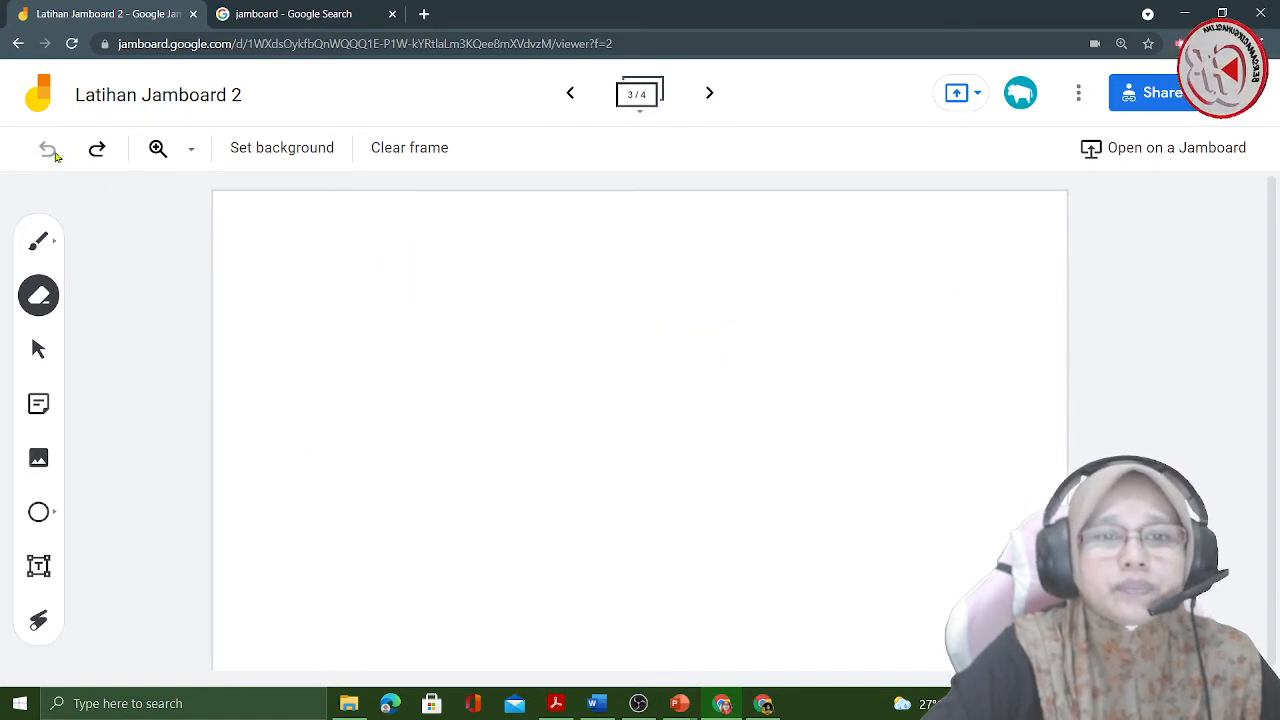
# - Insert the graduation-cap book stack from the "buku kartun" results and move it to the frame's right side
pyautogui.click(37, 458)
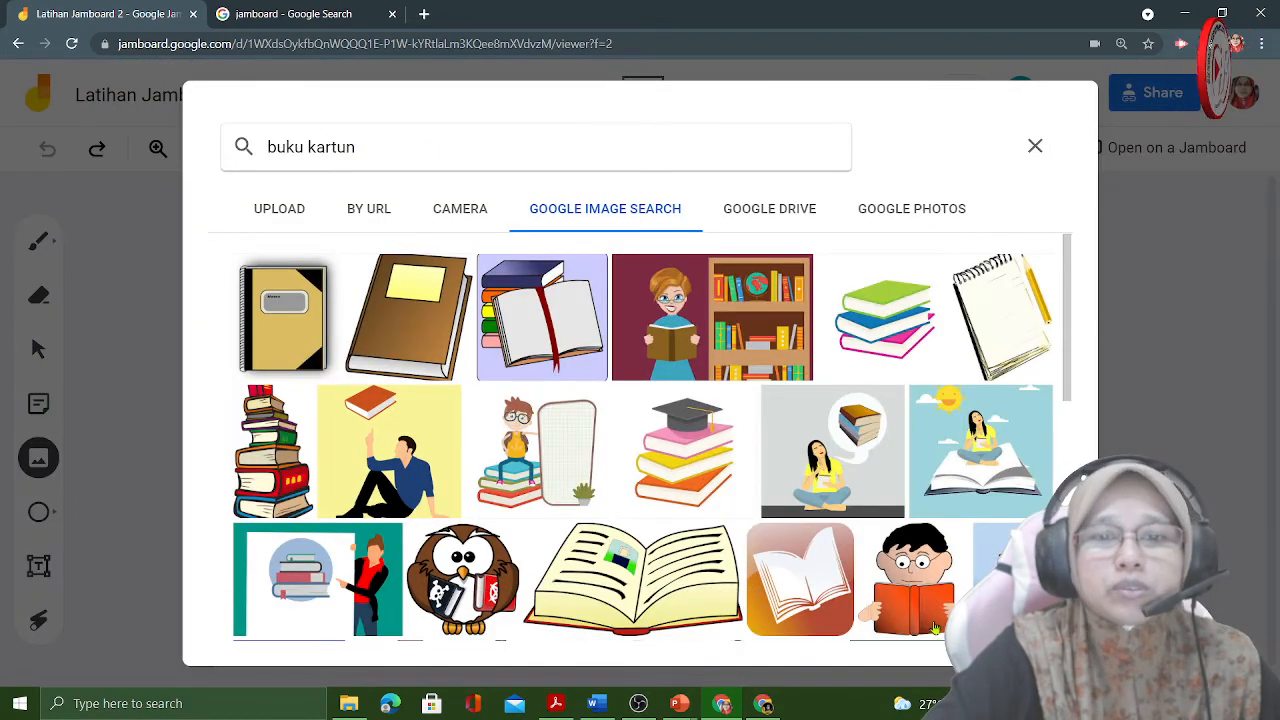
pyautogui.click(686, 452)
pyautogui.click(1026, 613)
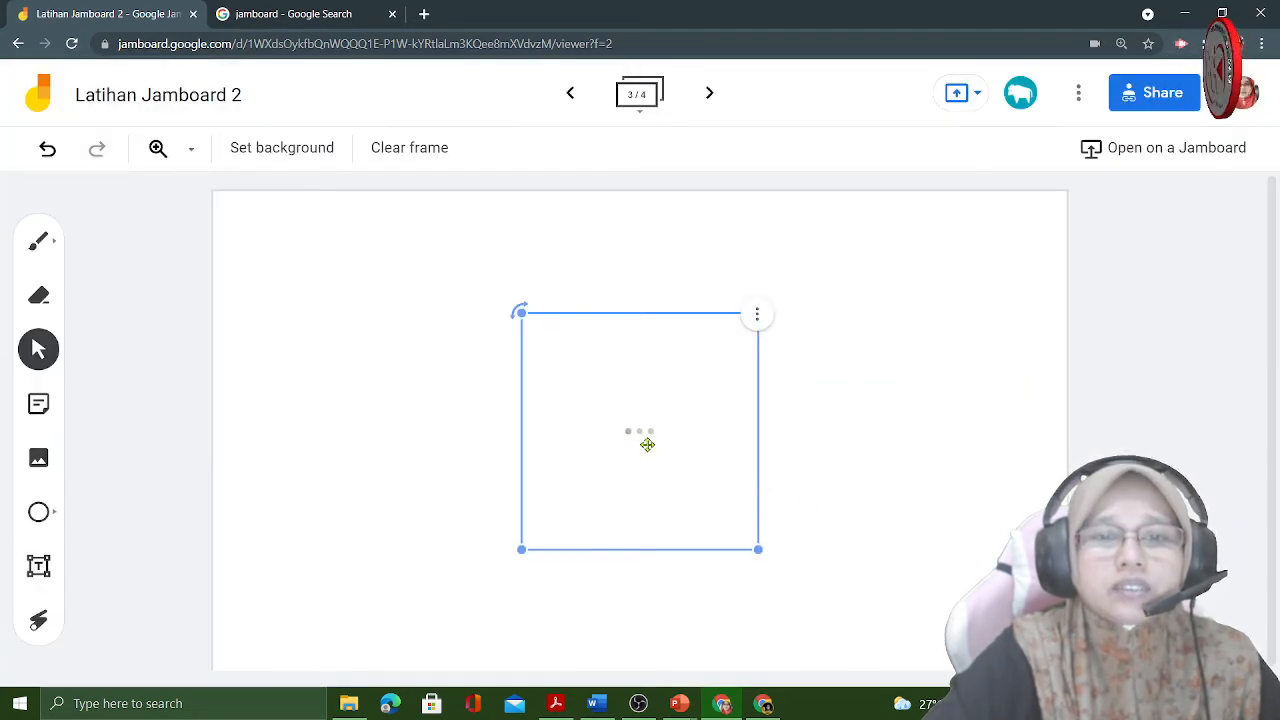
pyautogui.moveTo(647, 444); pyautogui.dragTo(884, 471)
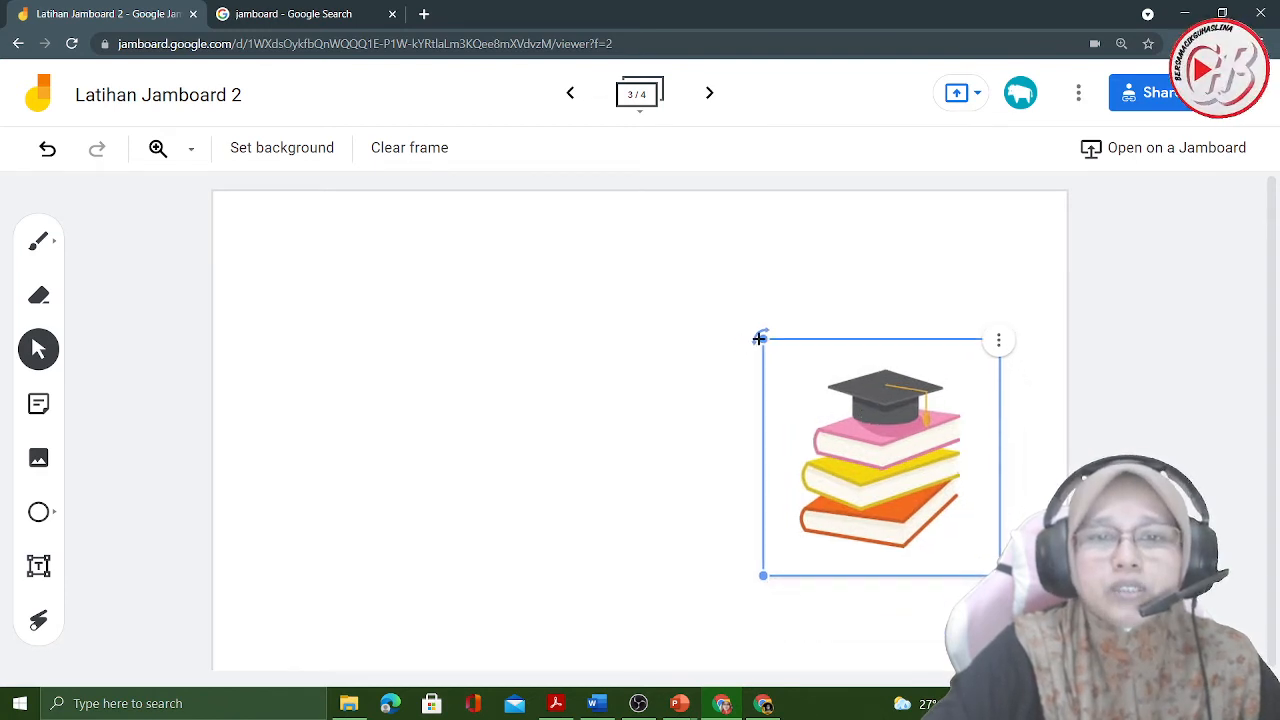
# - Enlarge the book stack picture slightly, move it to the frame's lower-left area and deselect it
pyautogui.moveTo(759, 339)
pyautogui.mouseDown()
pyautogui.moveTo(729, 409)
pyautogui.moveTo(759, 324)
pyautogui.mouseUp()
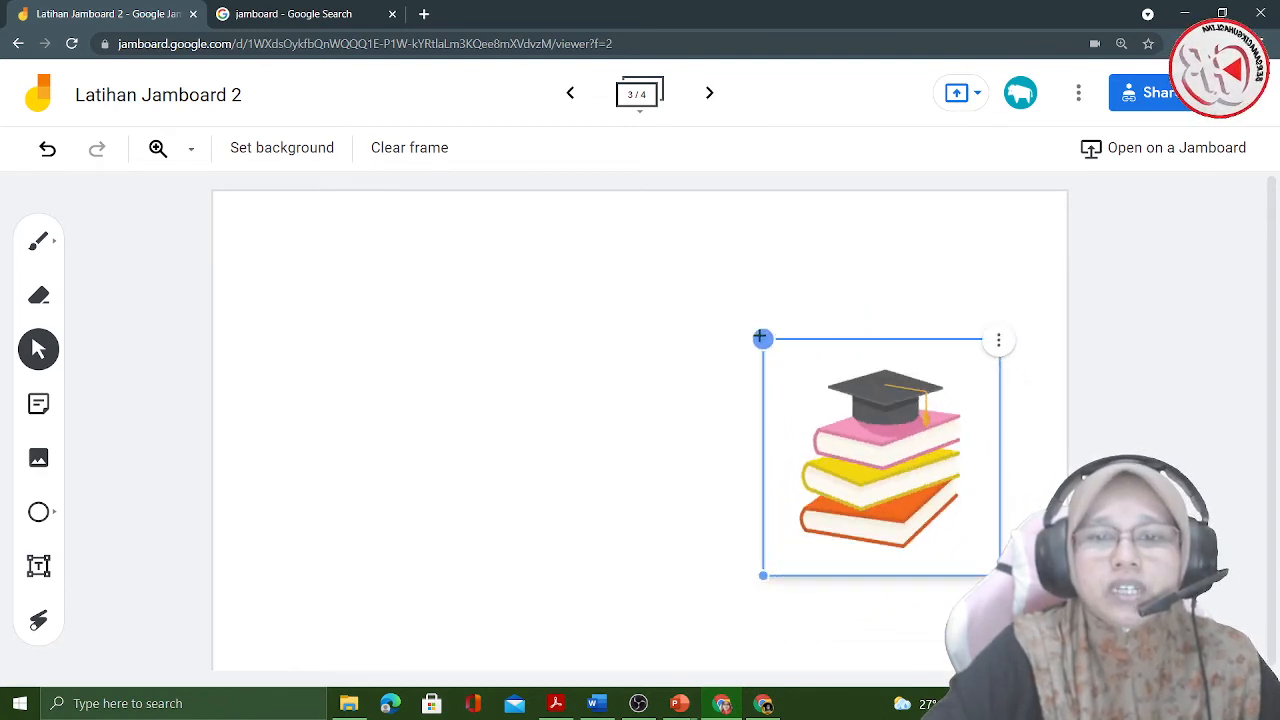
pyautogui.moveTo(1000, 576); pyautogui.dragTo(1042, 618)
pyautogui.moveTo(931, 524); pyautogui.dragTo(364, 556)
pyautogui.click(656, 492)
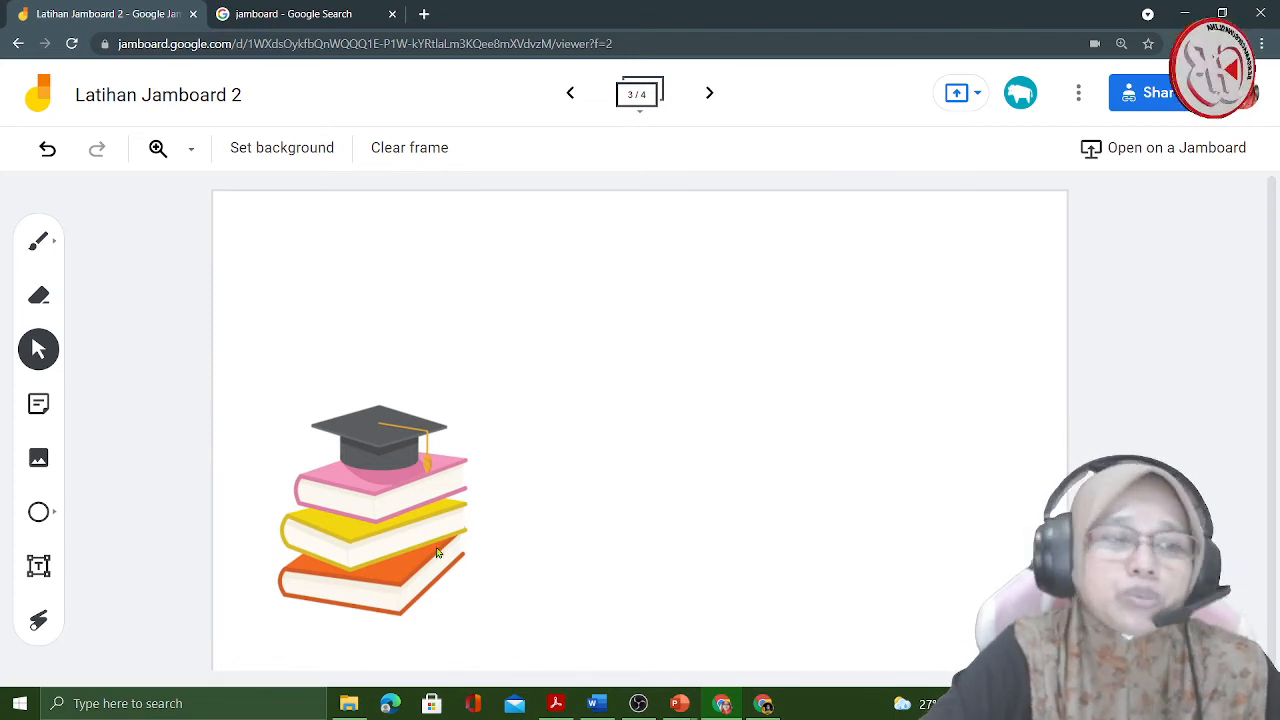
# - Search Google Images for "buku kartun gif" and insert the yellow book character with glasses
pyautogui.click(44, 462)
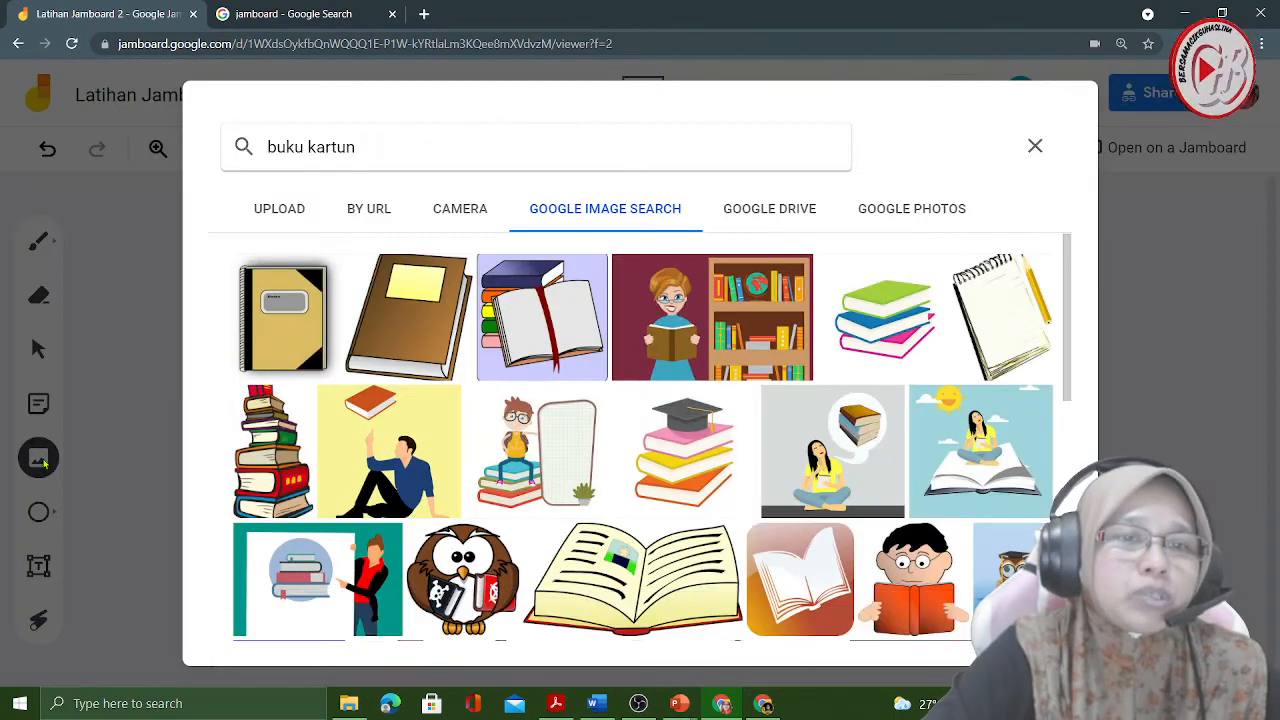
pyautogui.click(409, 147)
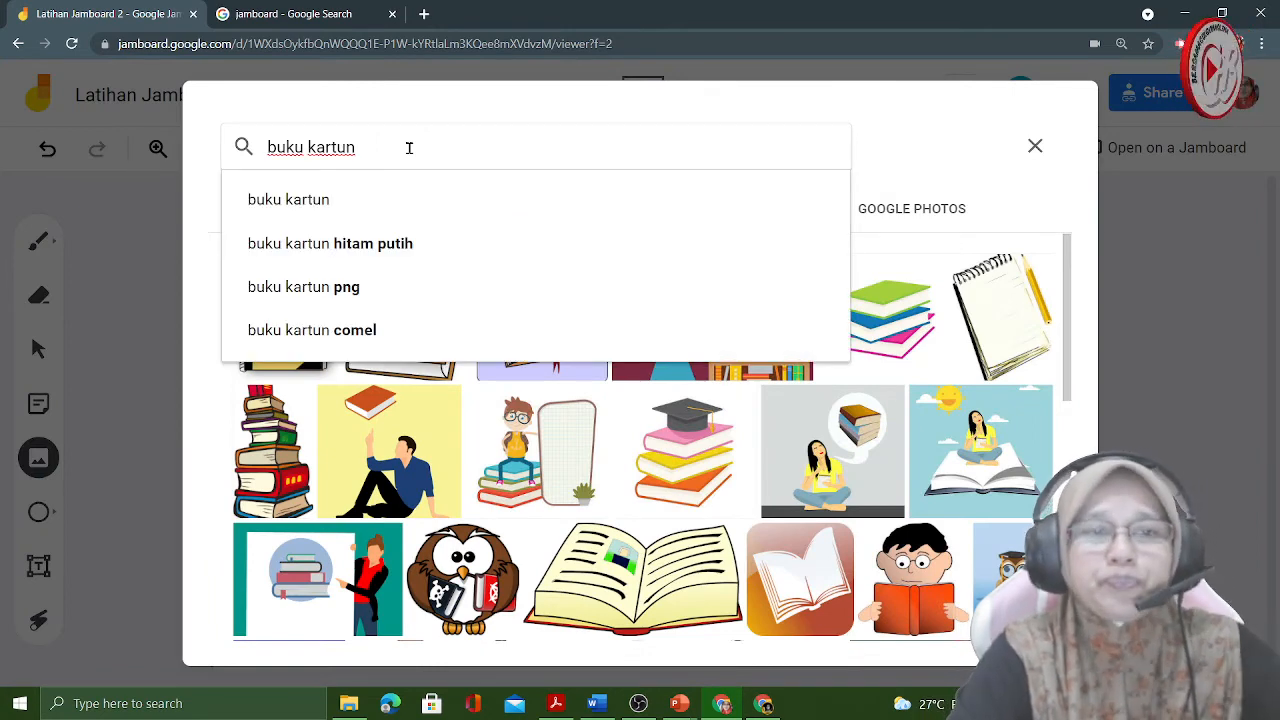
pyautogui.write('gi')
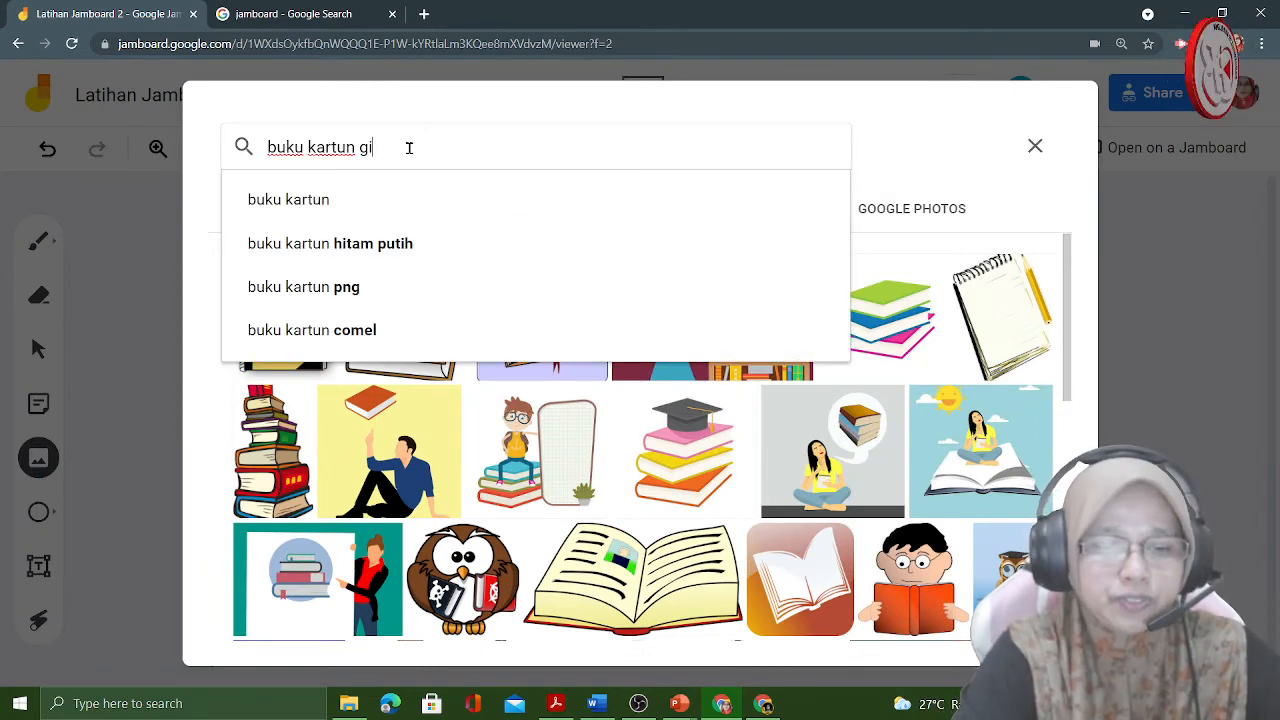
pyautogui.write('f')
pyautogui.click(393, 203)
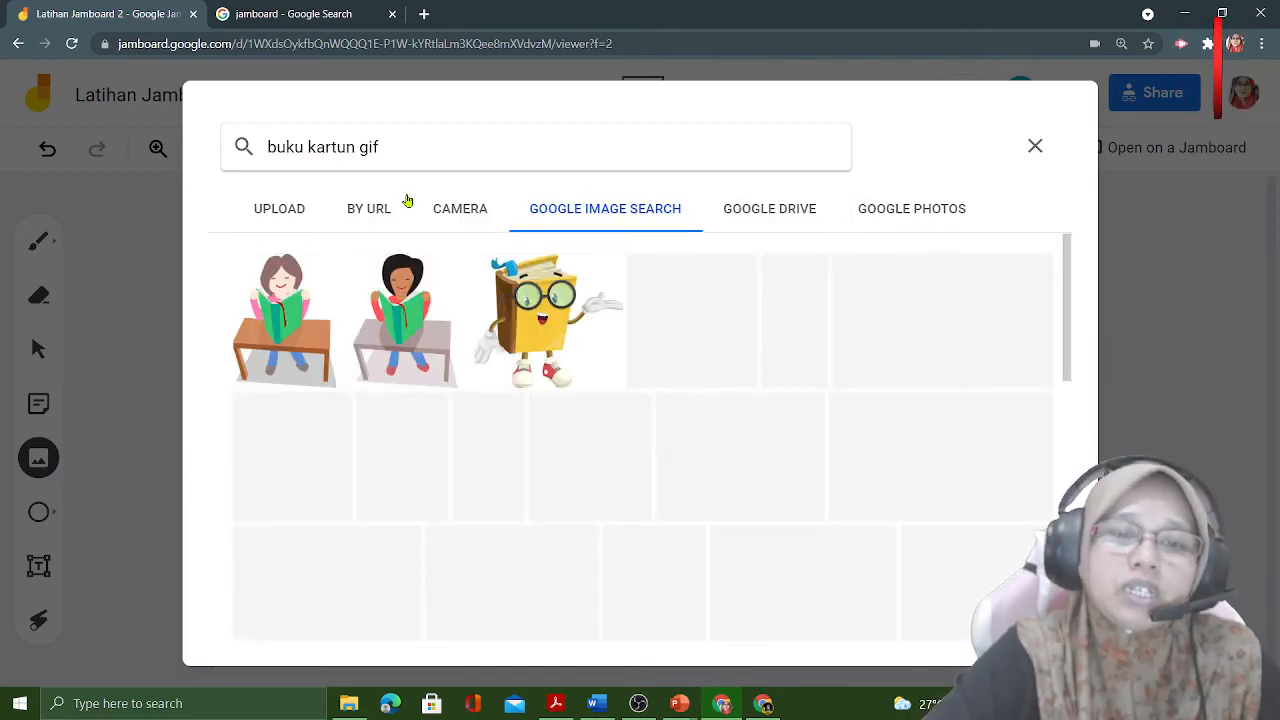
pyautogui.click(524, 314)
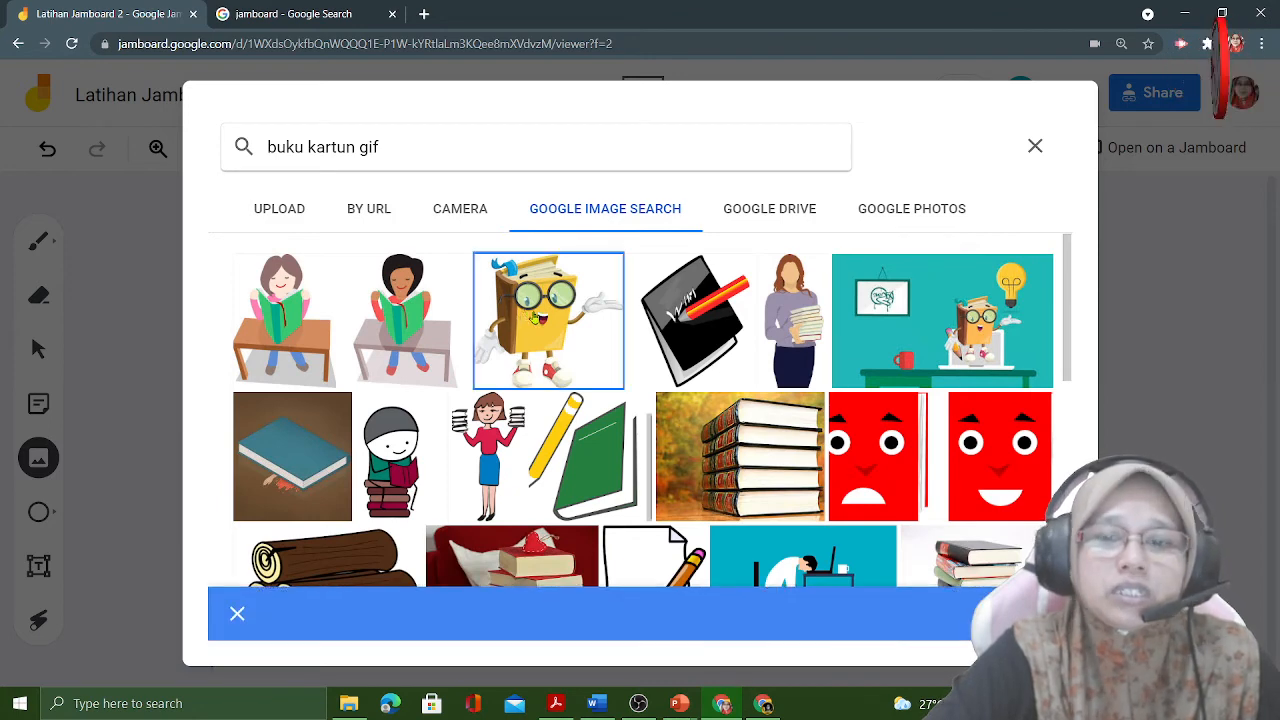
pyautogui.click(1024, 614)
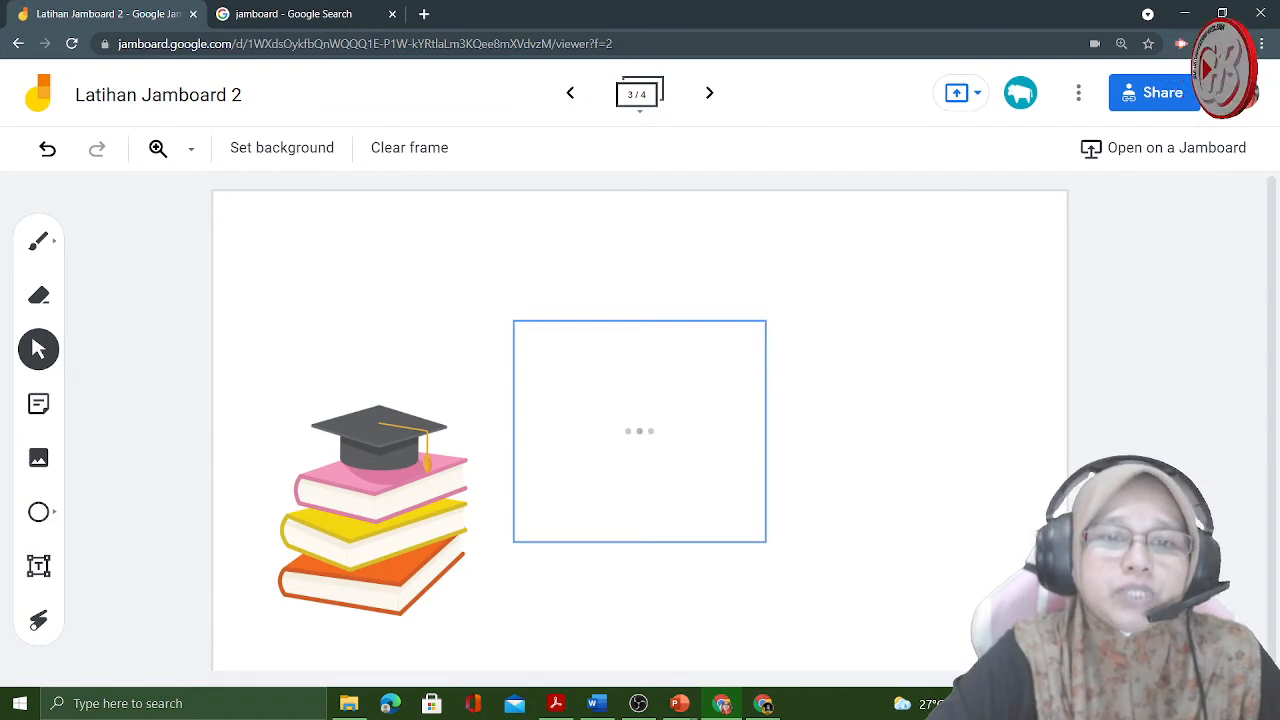
# - Shrink the book character to about half its size and place it left of the book stack, shifting the stack toward the frame's centre
pyautogui.click(648, 474)
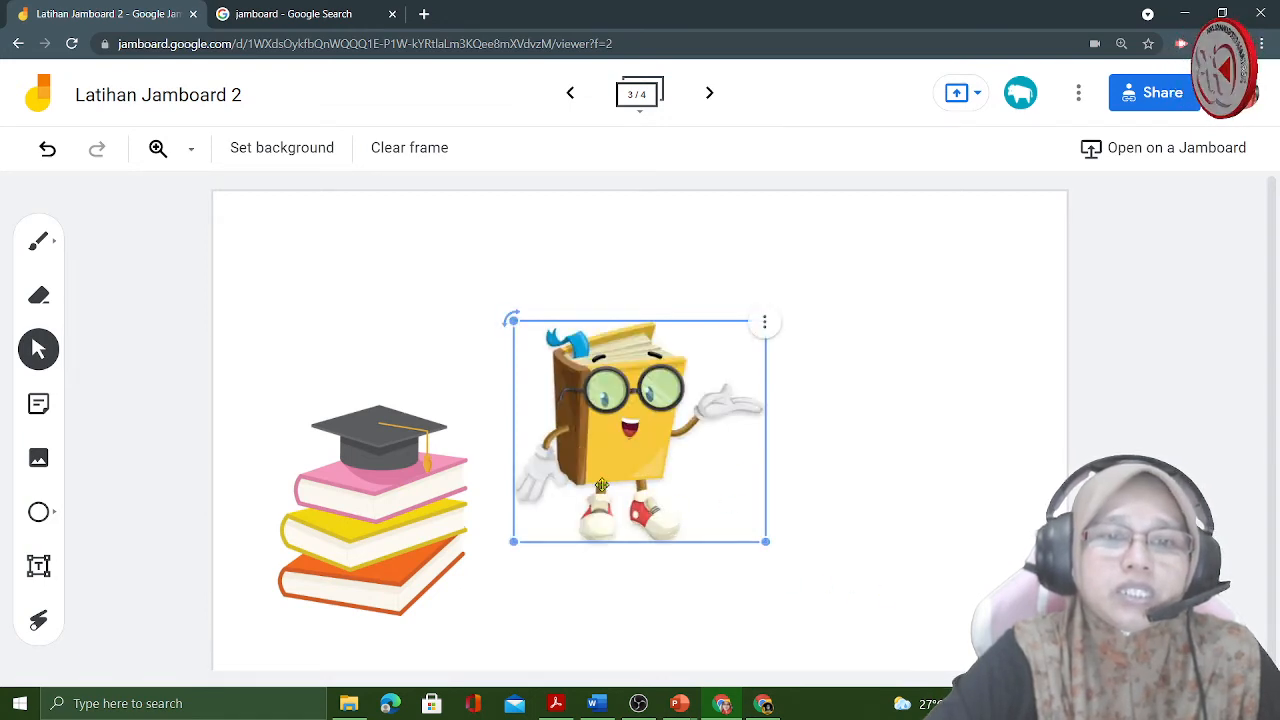
pyautogui.moveTo(636, 449); pyautogui.dragTo(926, 338)
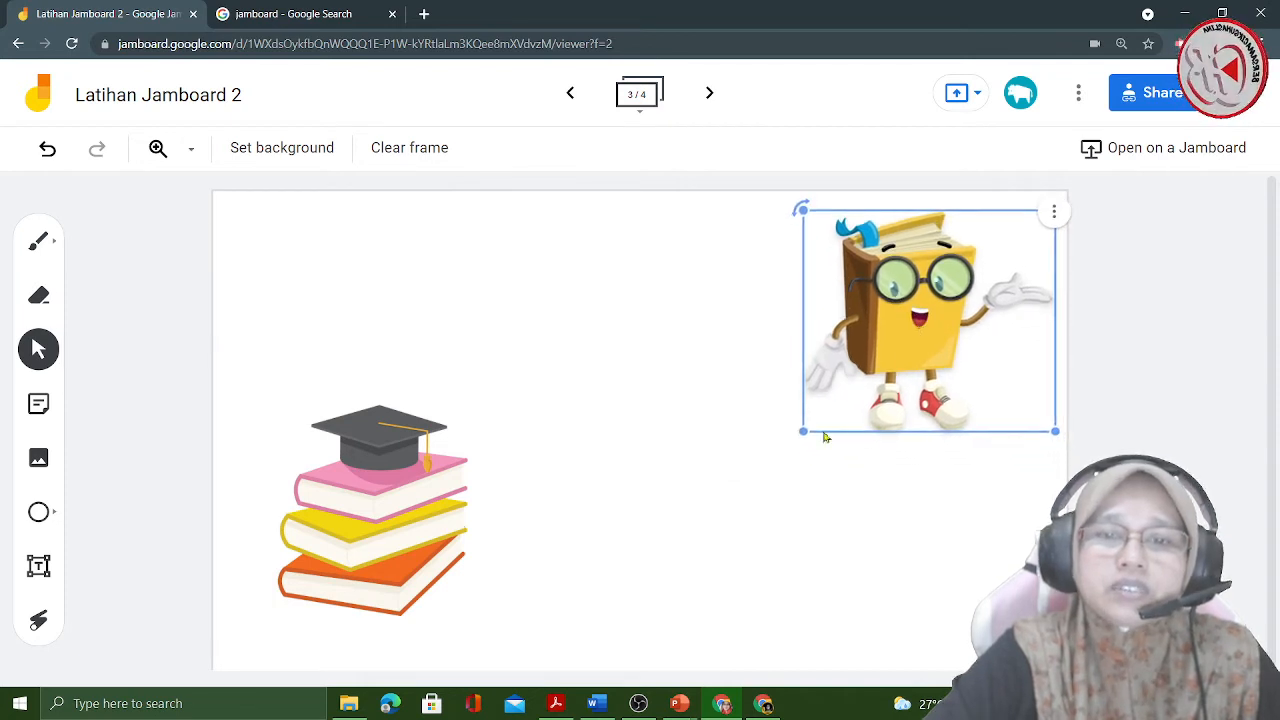
pyautogui.moveTo(803, 431); pyautogui.dragTo(923, 326)
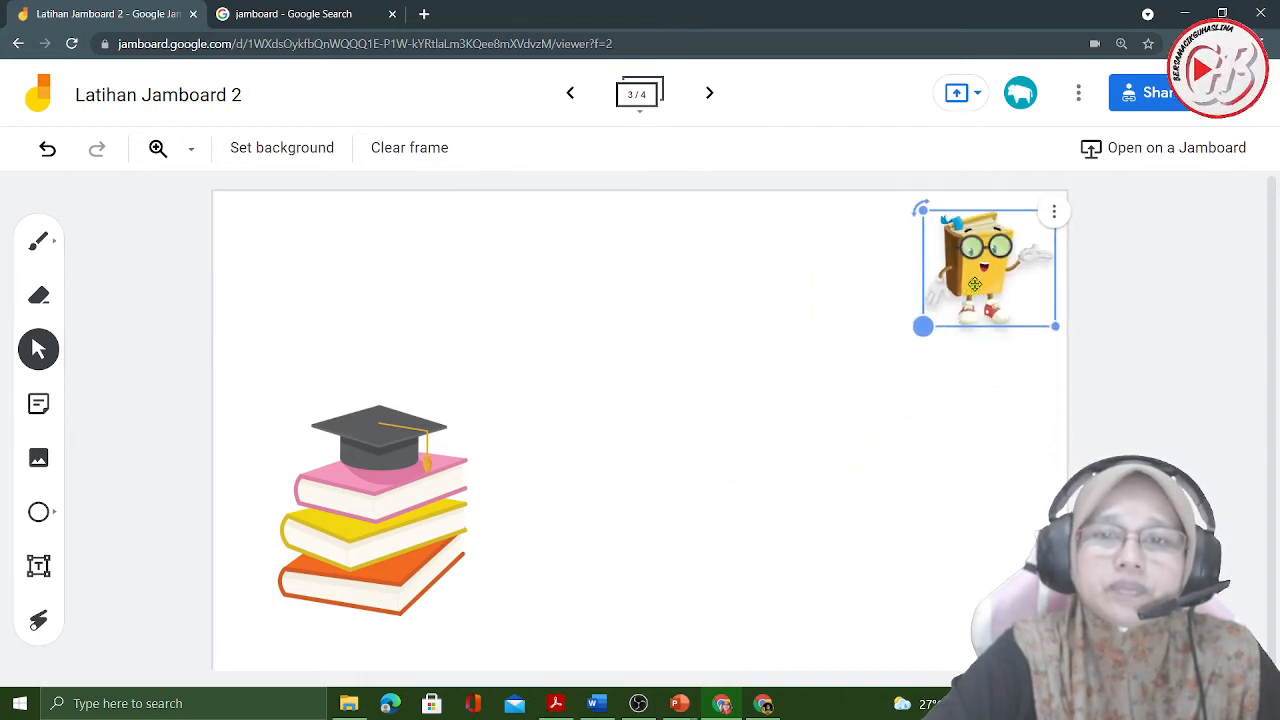
pyautogui.moveTo(974, 284); pyautogui.dragTo(559, 557)
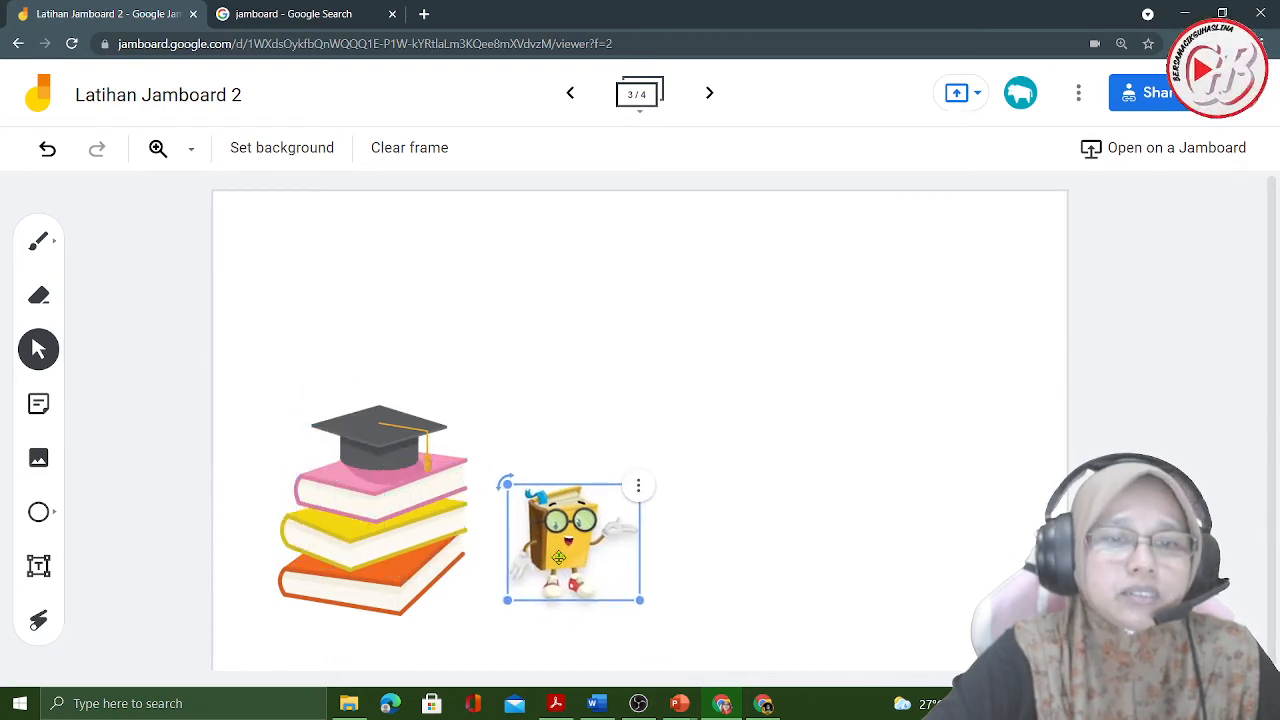
pyautogui.moveTo(370, 539); pyautogui.dragTo(334, 552)
pyautogui.moveTo(564, 535); pyautogui.dragTo(552, 537)
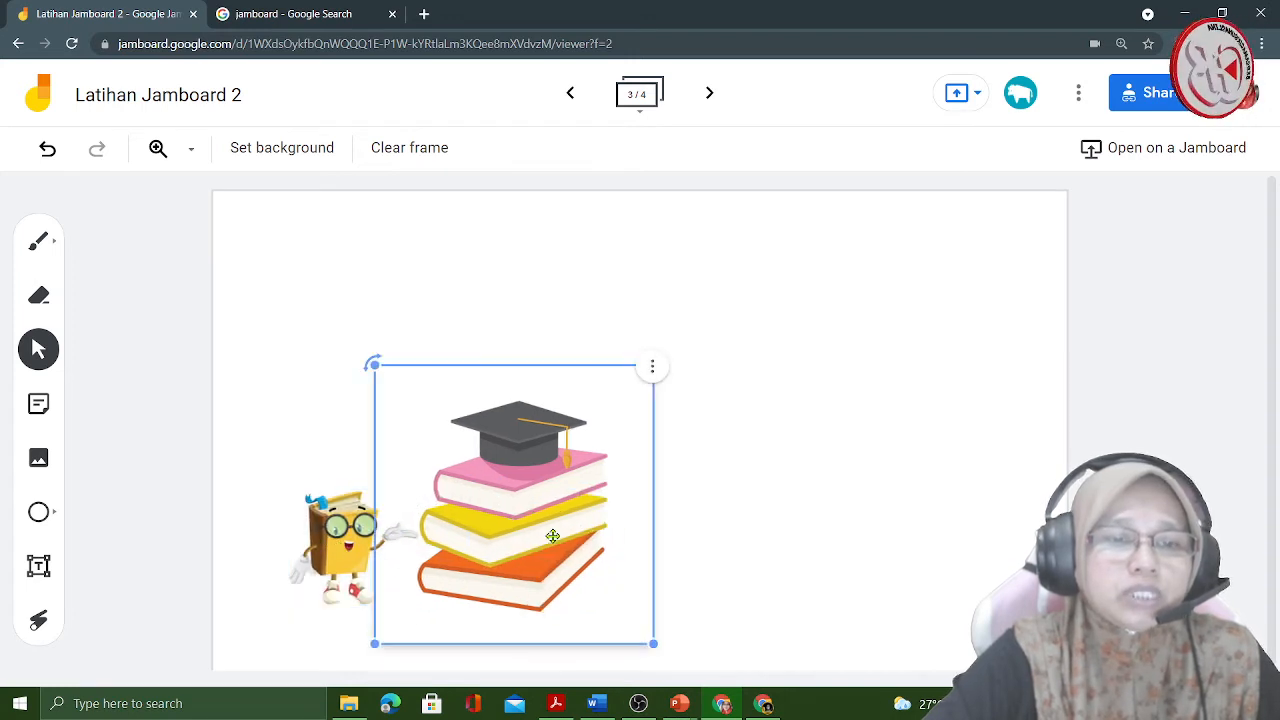
# - Add a text box containing a first name above the book character and move it to the frame's upper middle
pyautogui.click(800, 466)
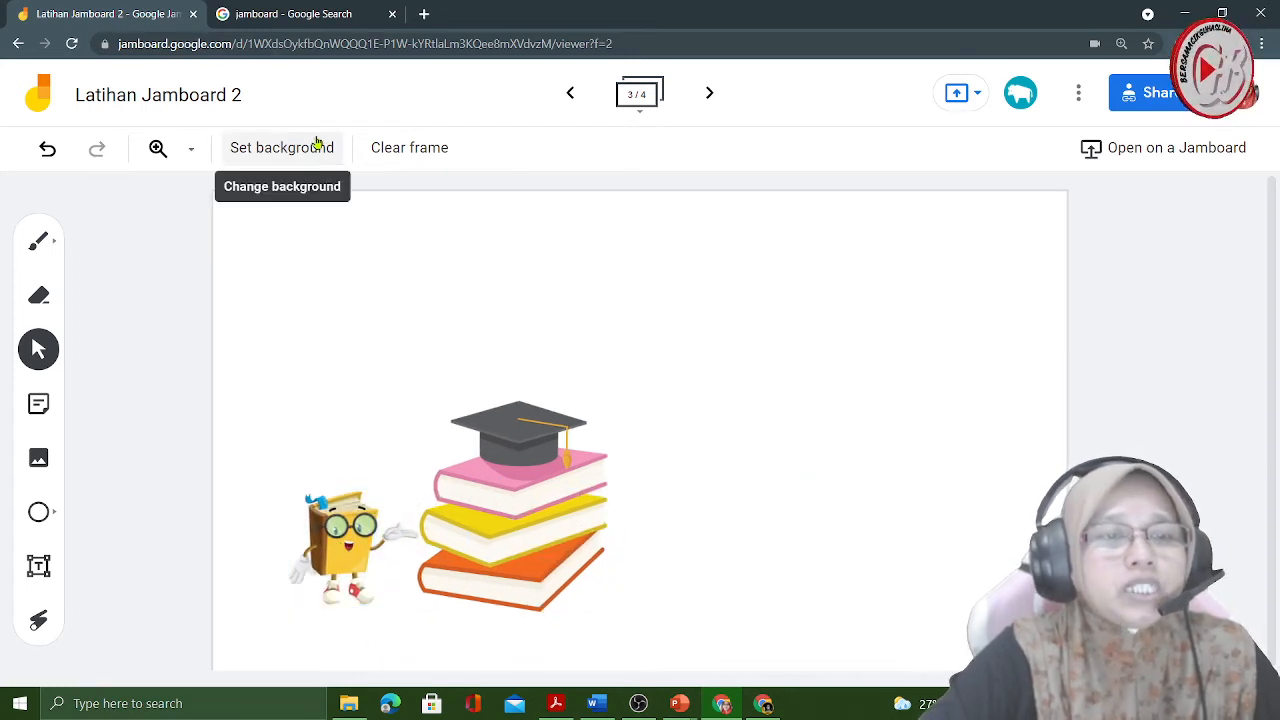
pyautogui.click(36, 566)
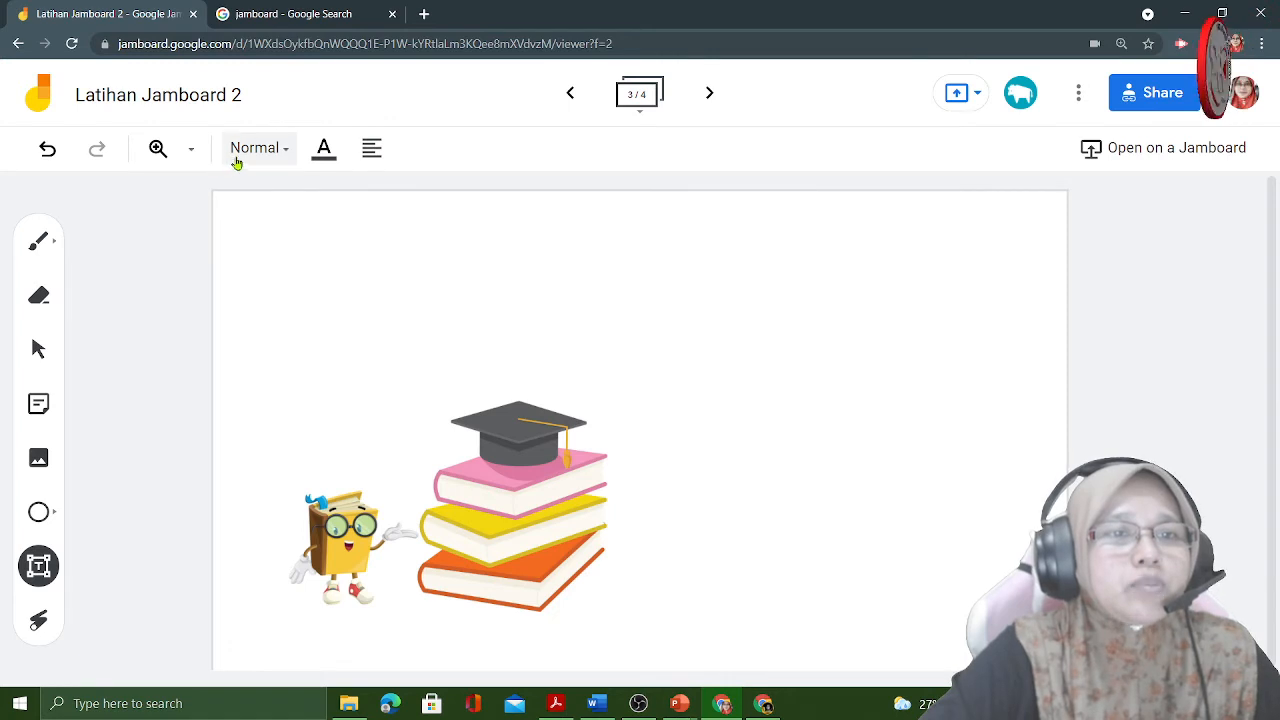
pyautogui.click(272, 340)
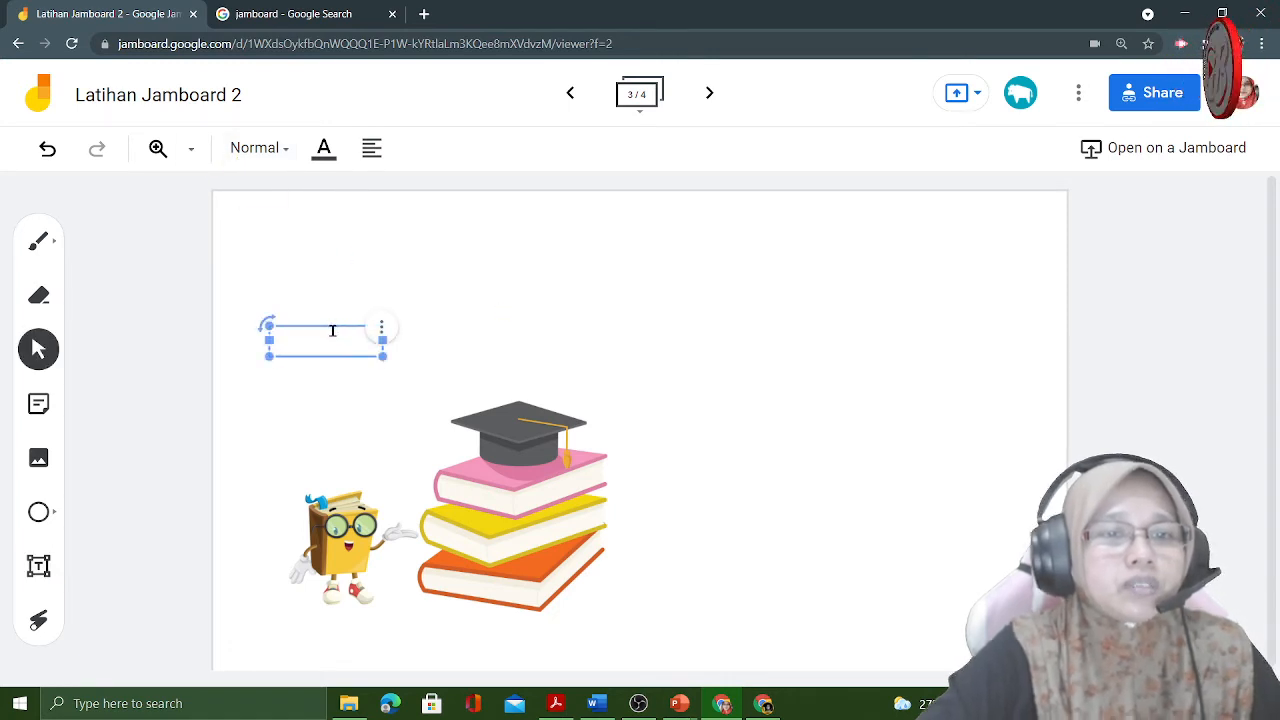
pyautogui.write('haslina')
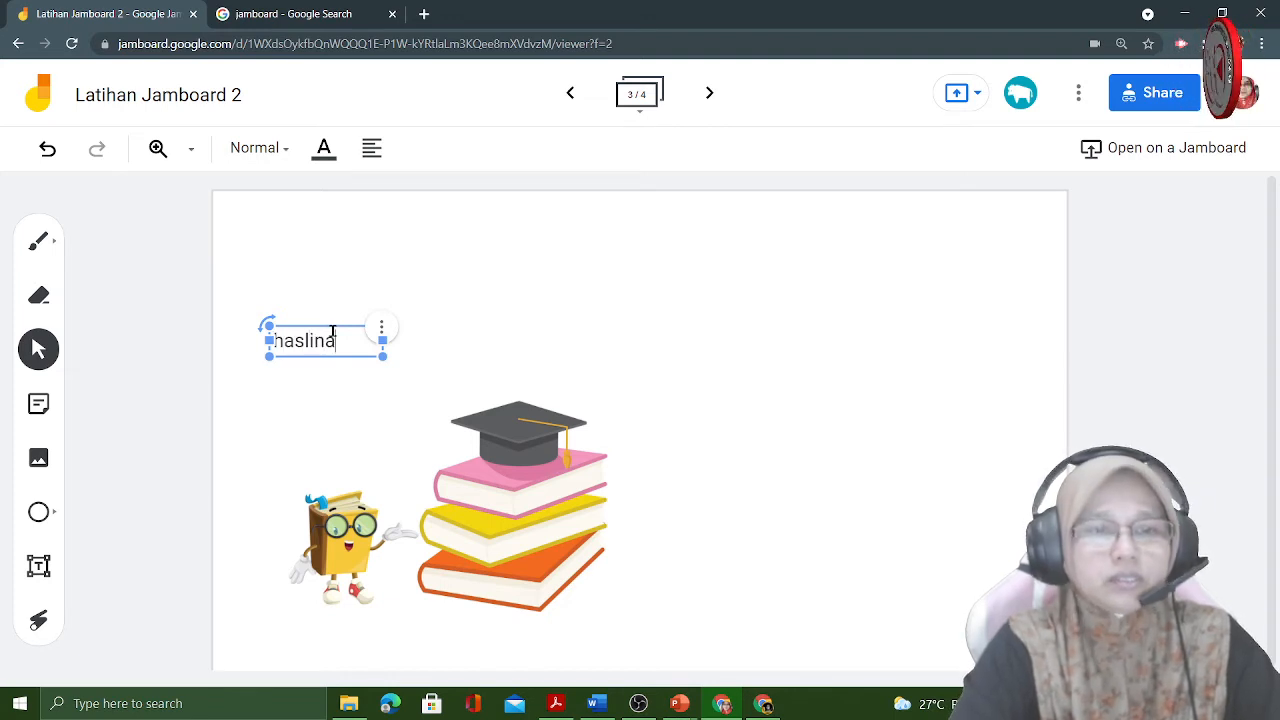
pyautogui.click(277, 373)
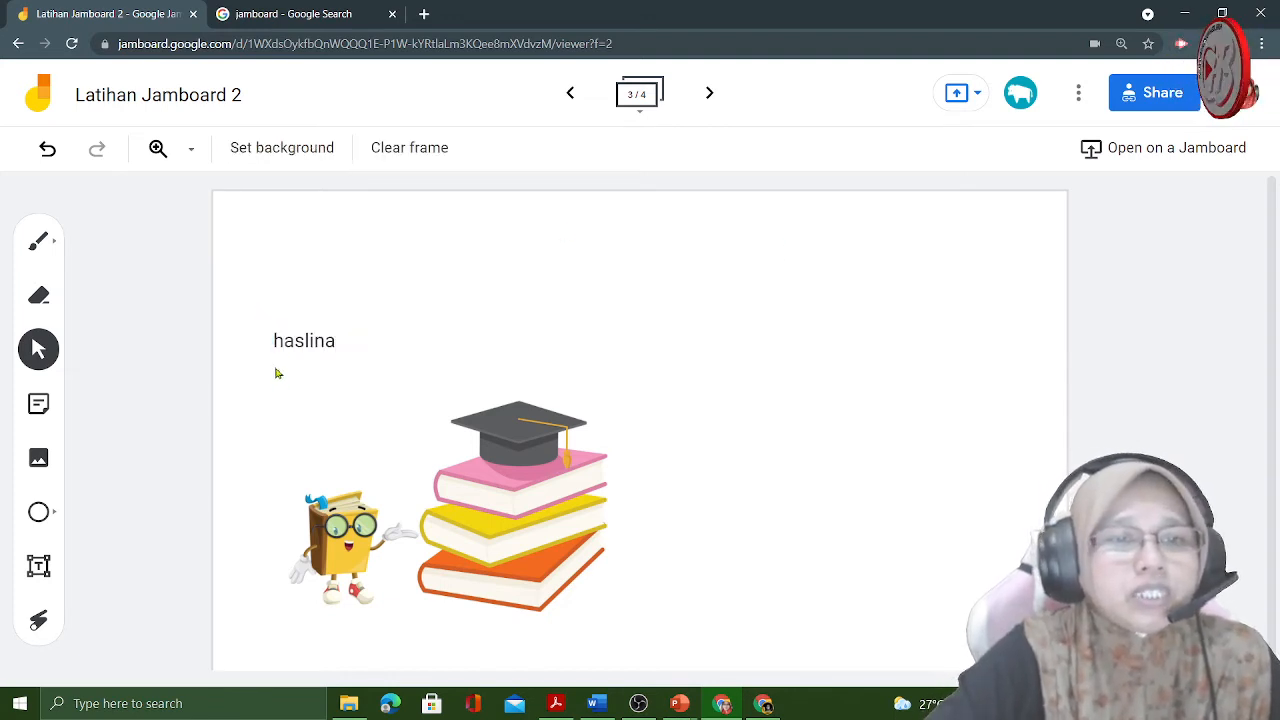
pyautogui.moveTo(360, 344); pyautogui.dragTo(580, 264)
pyautogui.click(583, 265)
pyautogui.click(577, 263)
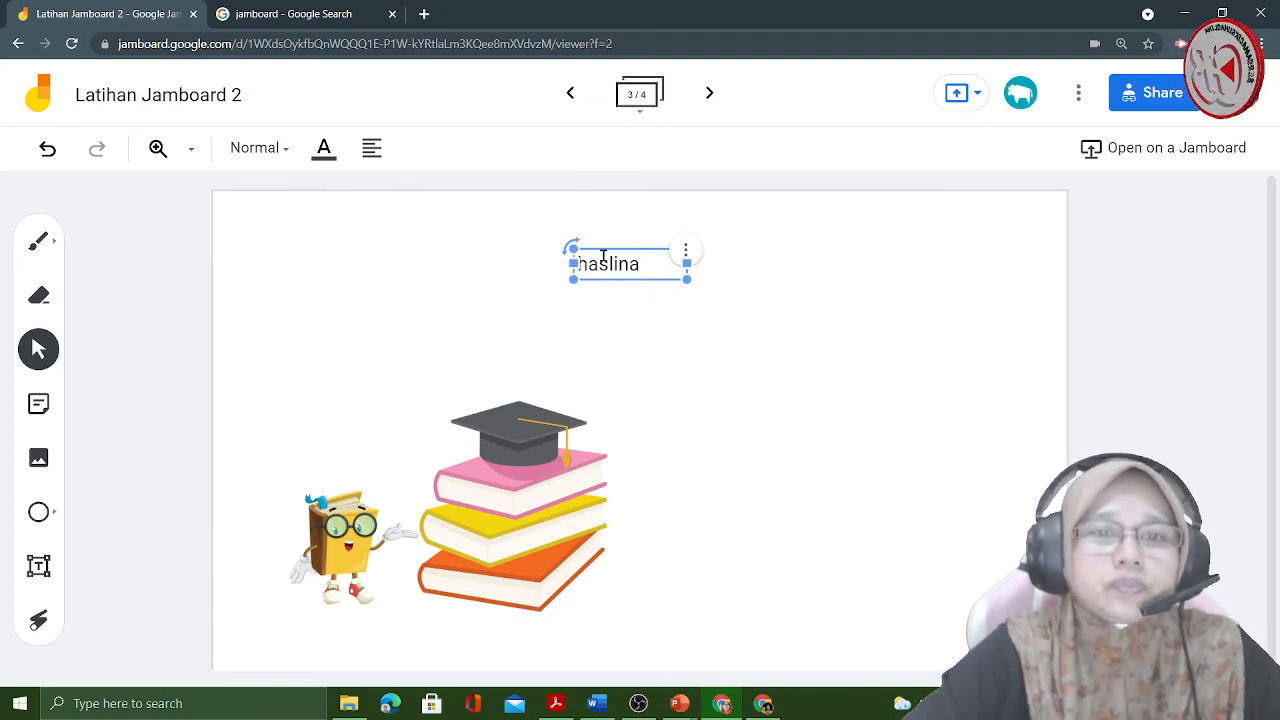
# - Replace the text box's content with "BAHASA MELAYU KOMUNIKASI" and widen the box so the title fits on one line
pyautogui.doubleClick(609, 263)
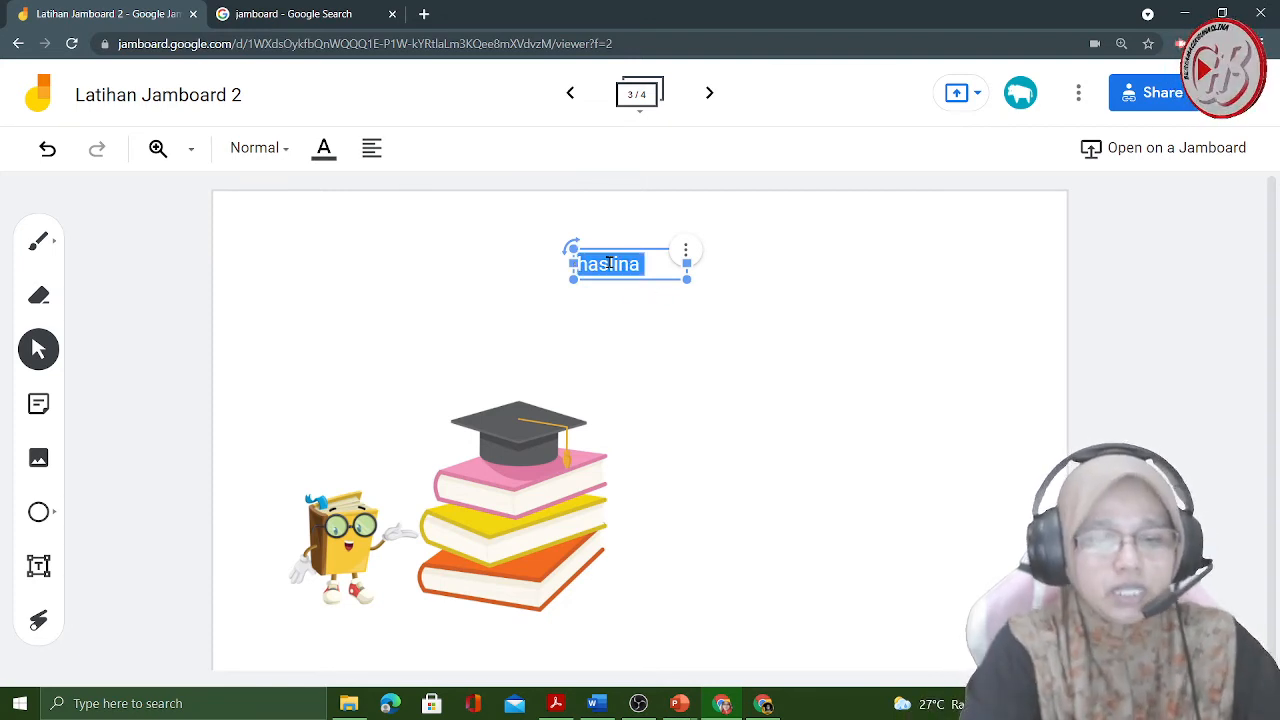
pyautogui.write('b')
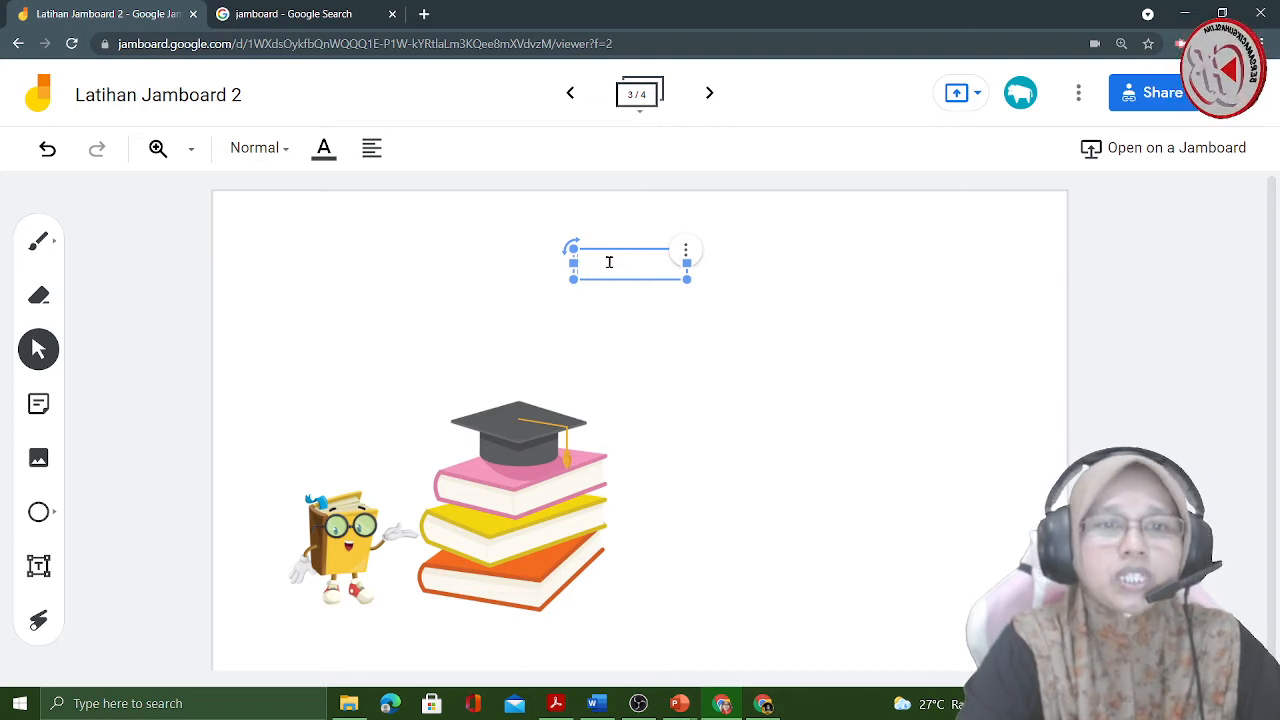
pyautogui.write('BAHASA M')
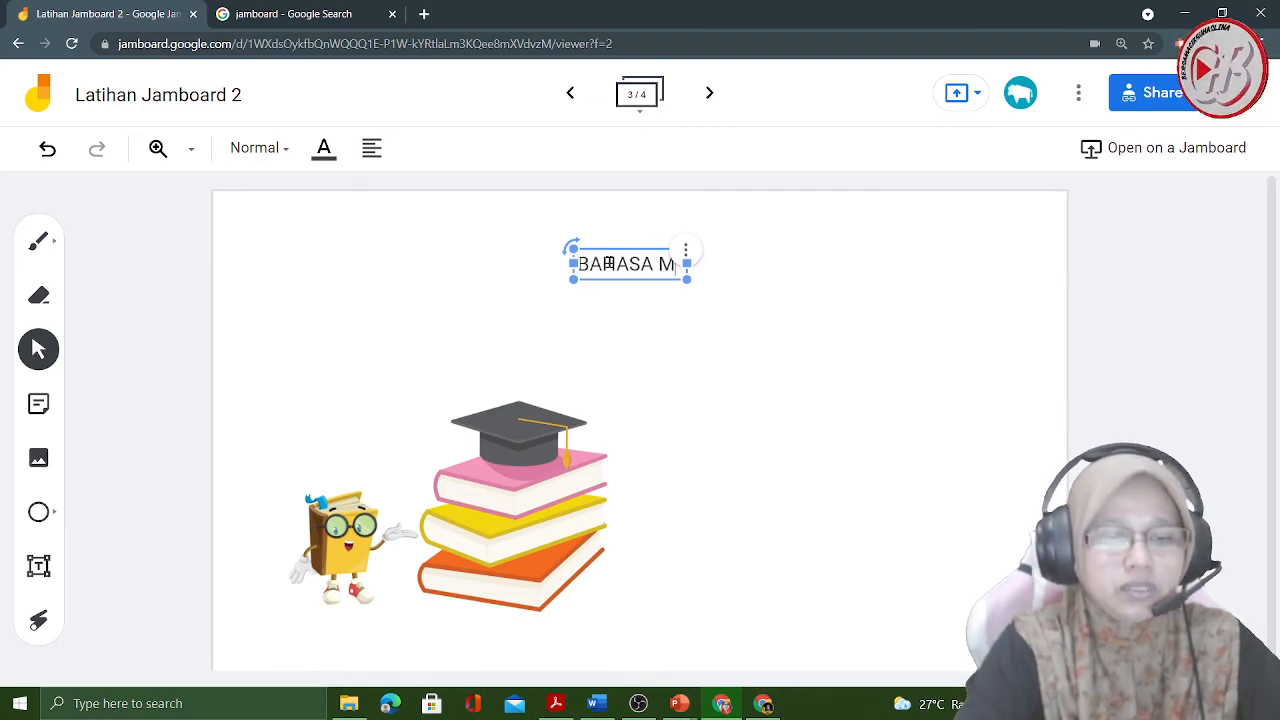
pyautogui.write('ELAYU KOMUNIKASI')
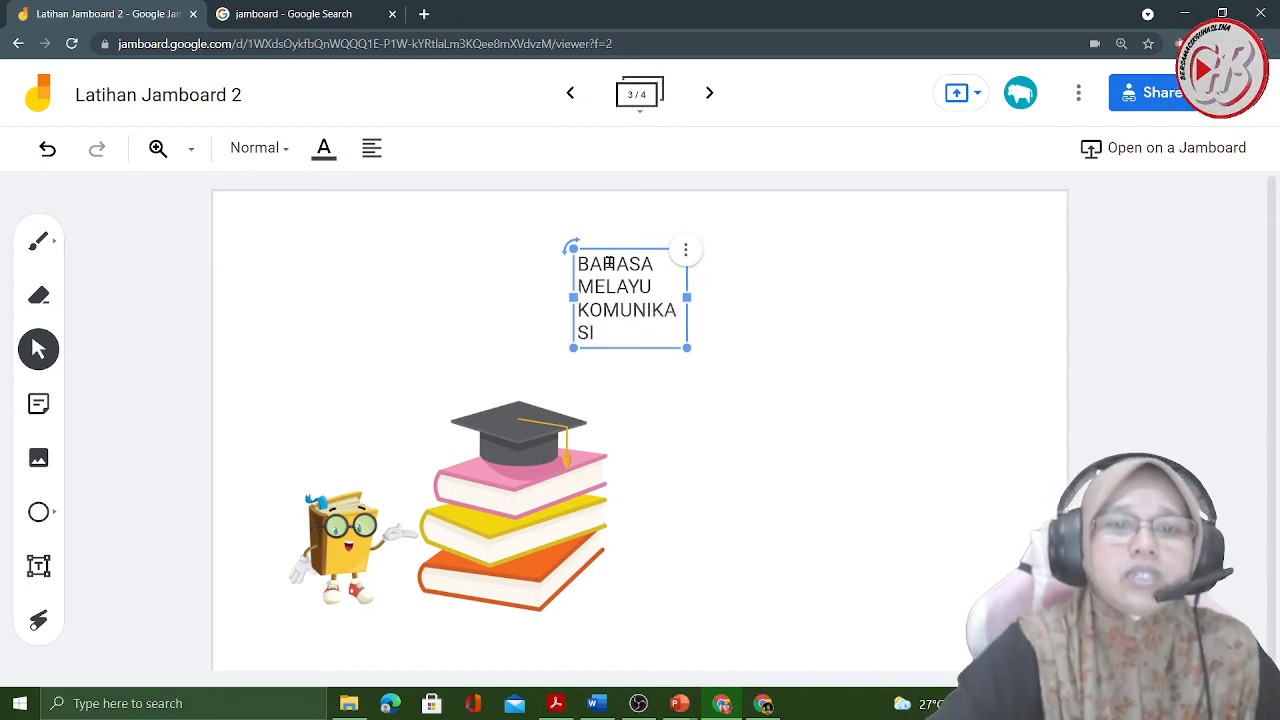
pyautogui.moveTo(687, 297); pyautogui.dragTo(894, 264)
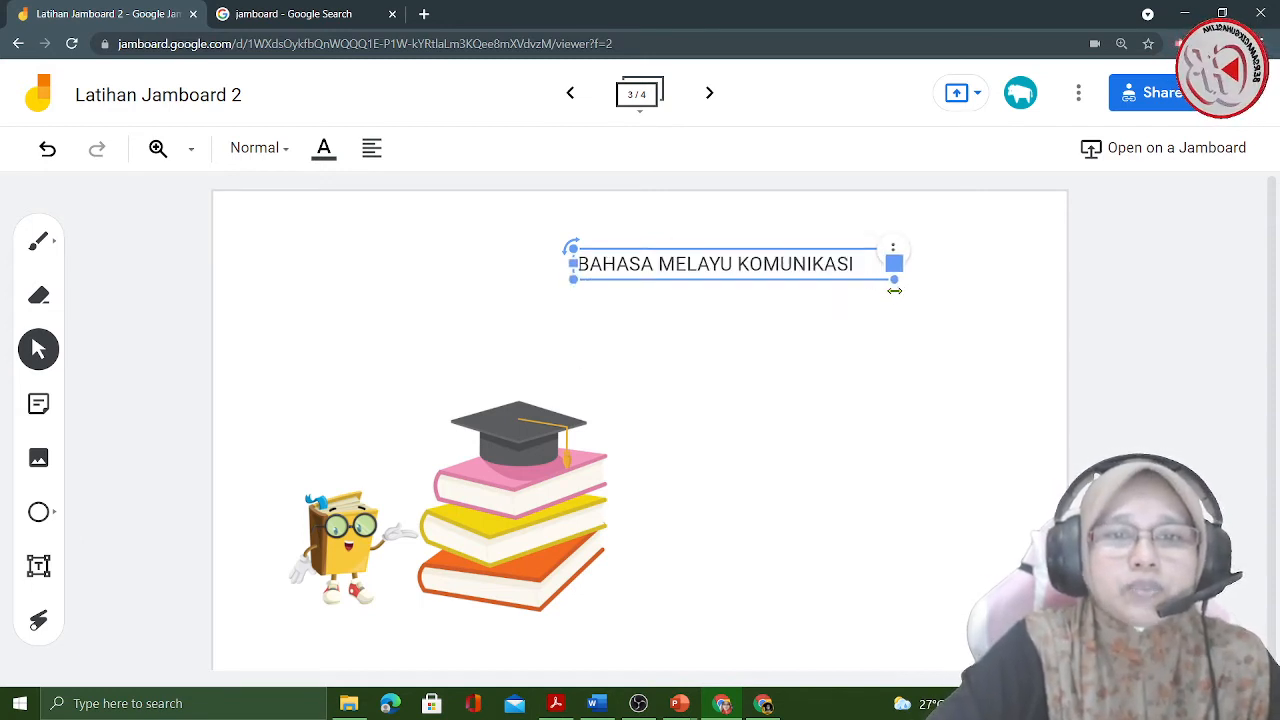
# - Centre-align the title text, move its box to the top centre of the frame and deselect it
pyautogui.click(372, 150)
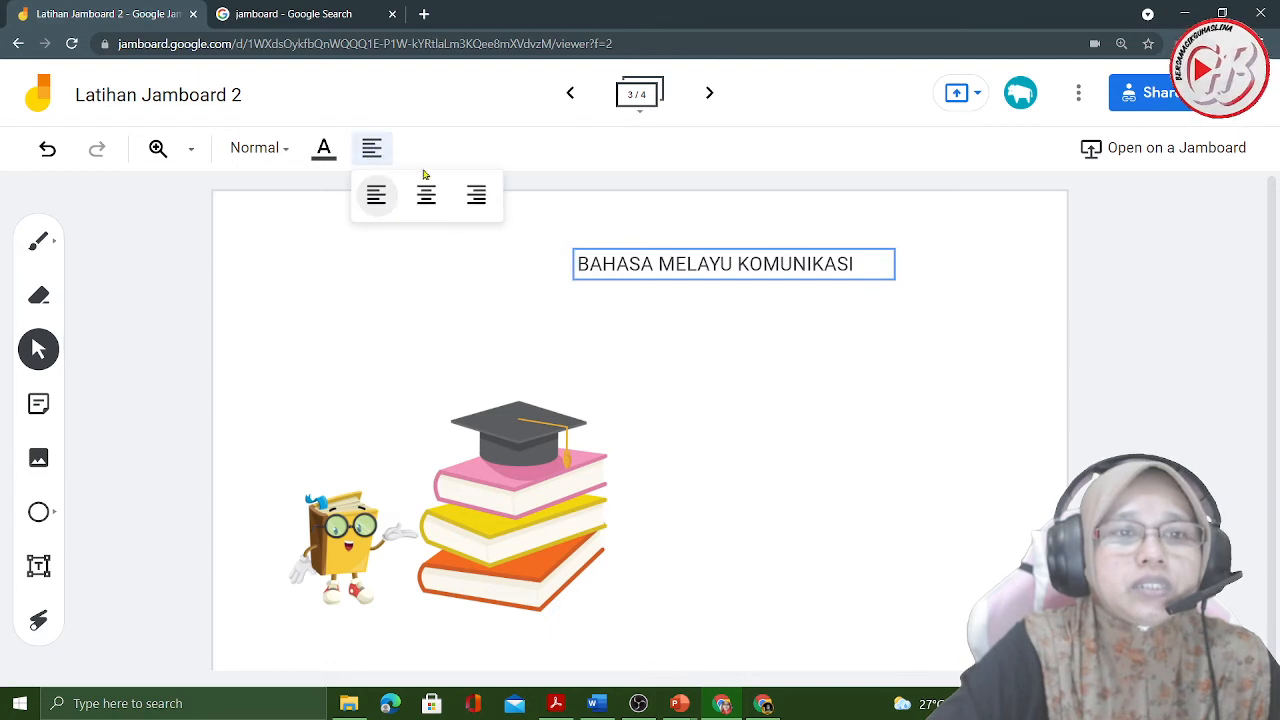
pyautogui.click(426, 194)
pyautogui.moveTo(707, 273); pyautogui.dragTo(626, 253)
pyautogui.click(268, 271)
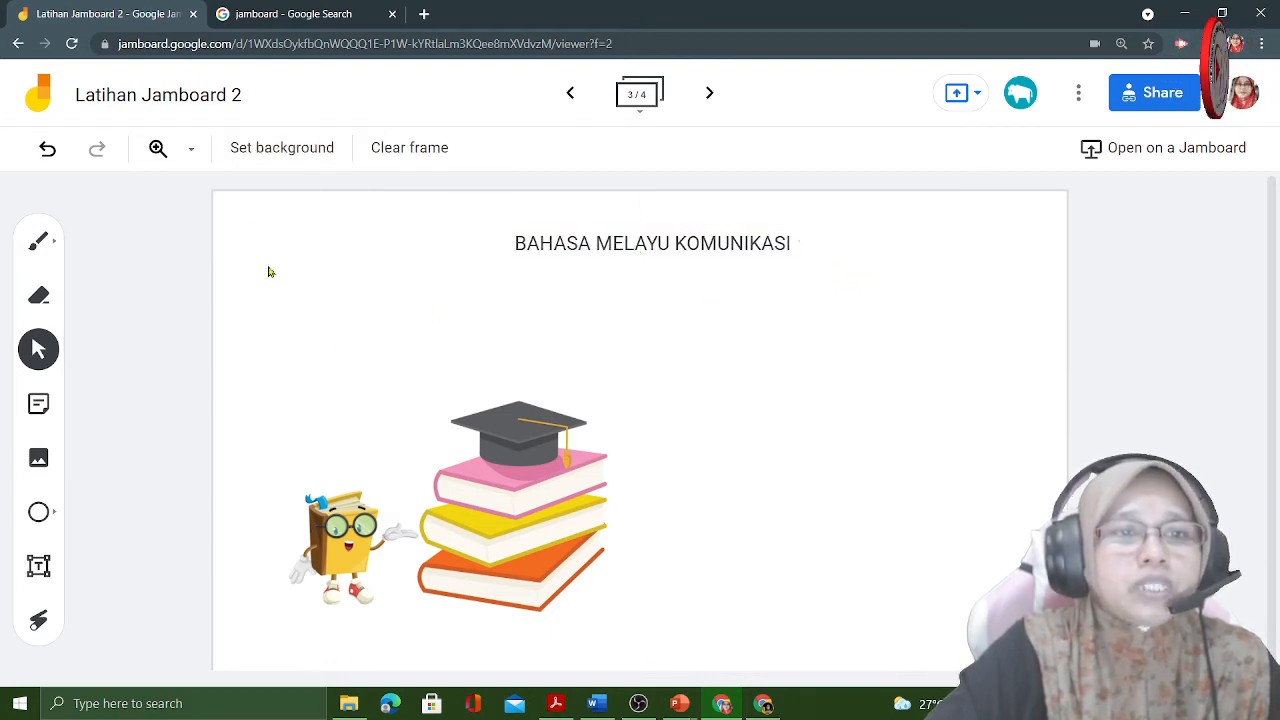
# - Try the dots, ruled-line and white square-grid backgrounds on the frame one after another
pyautogui.click(297, 149)
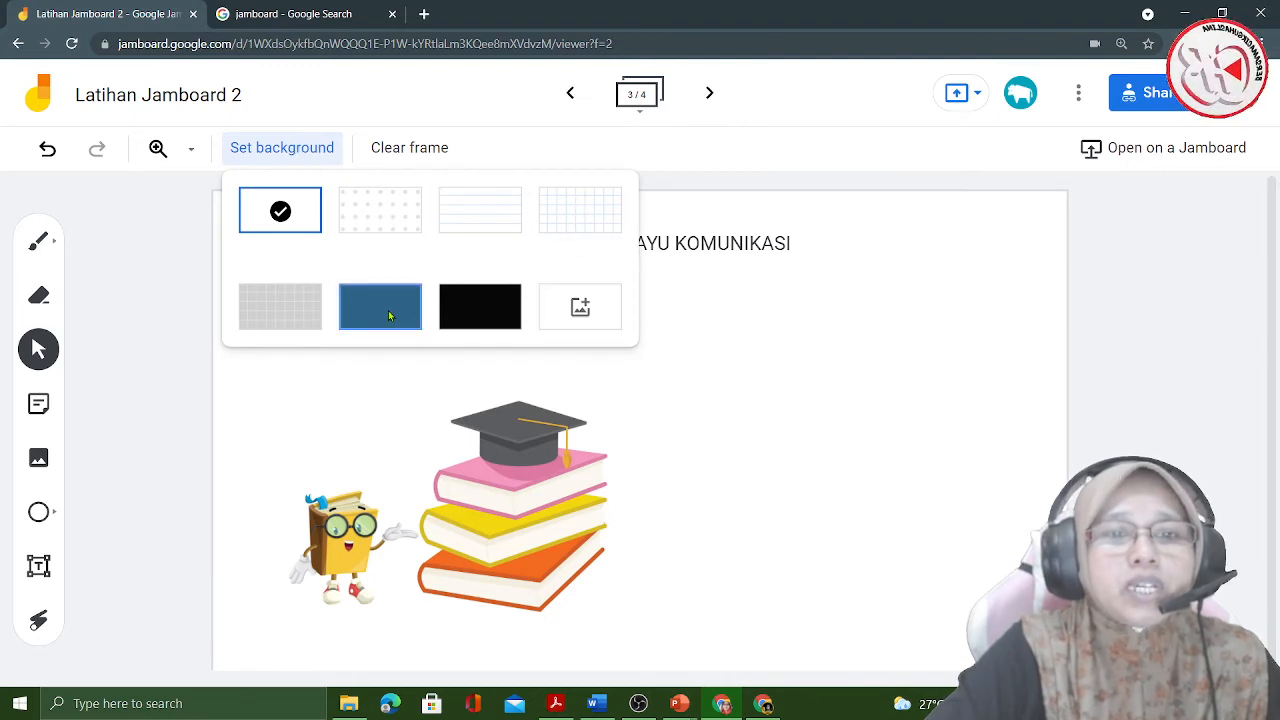
pyautogui.click(374, 228)
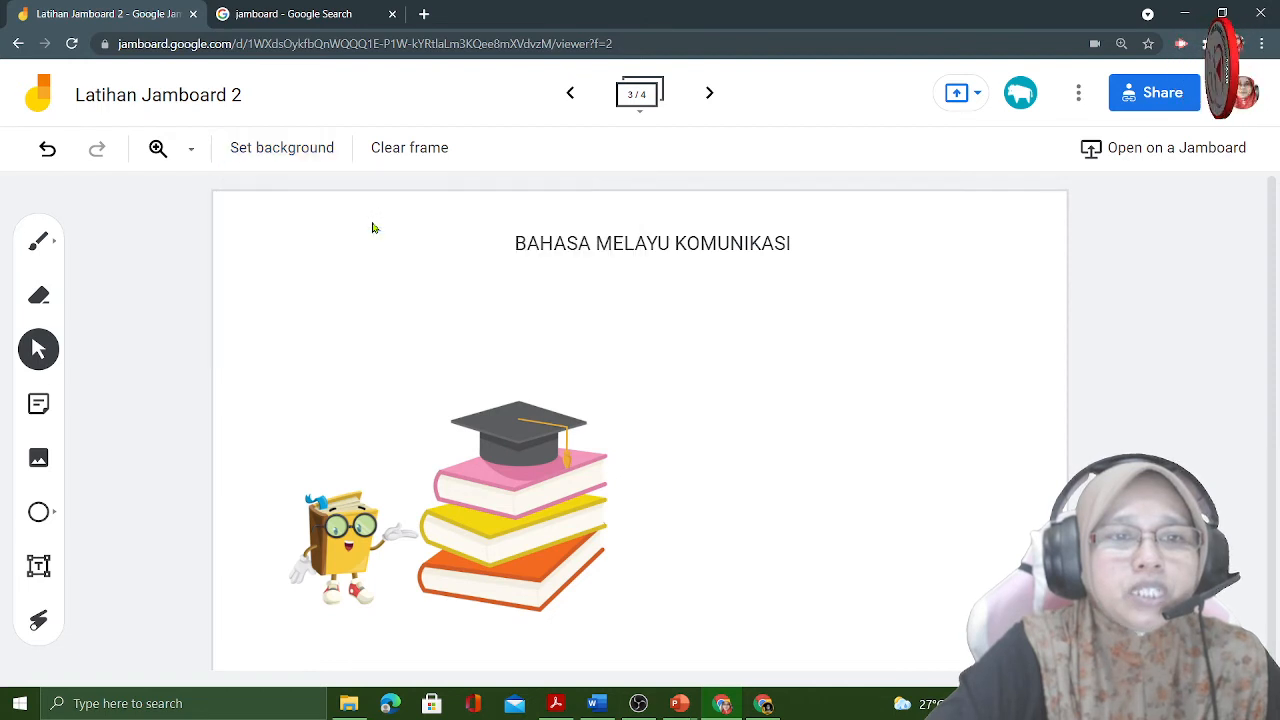
pyautogui.click(304, 164)
pyautogui.click(496, 228)
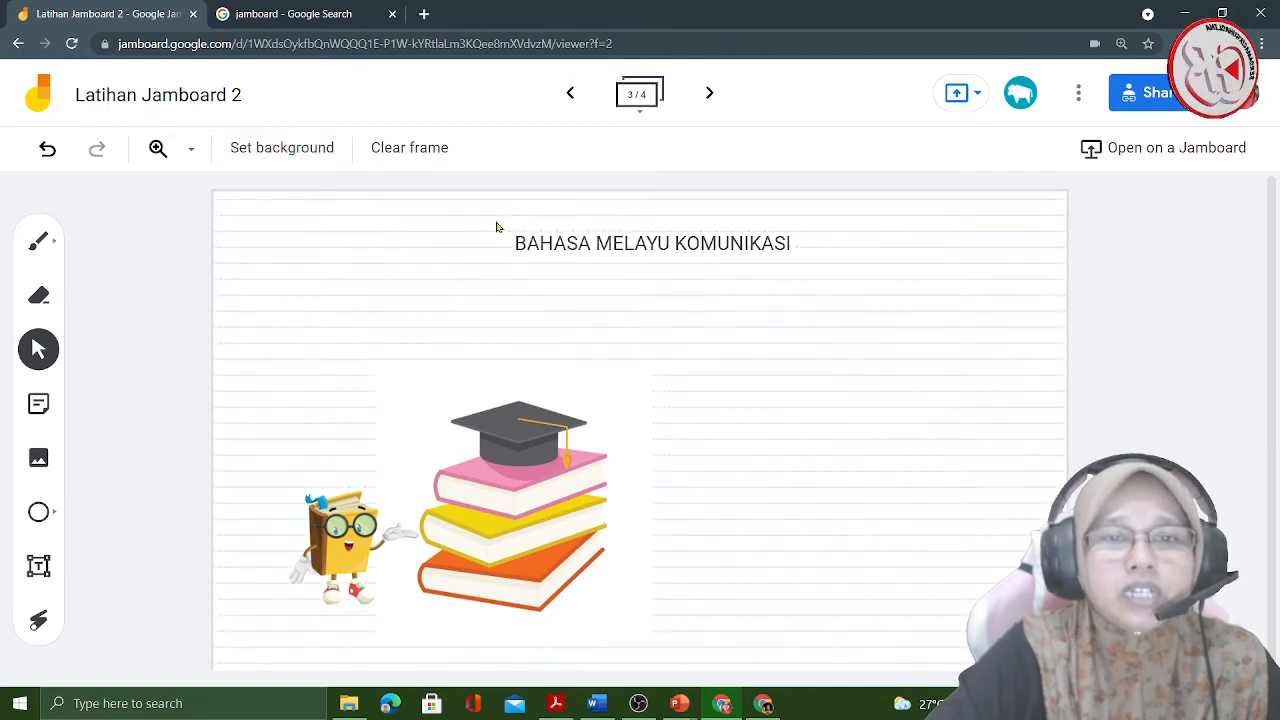
pyautogui.click(285, 149)
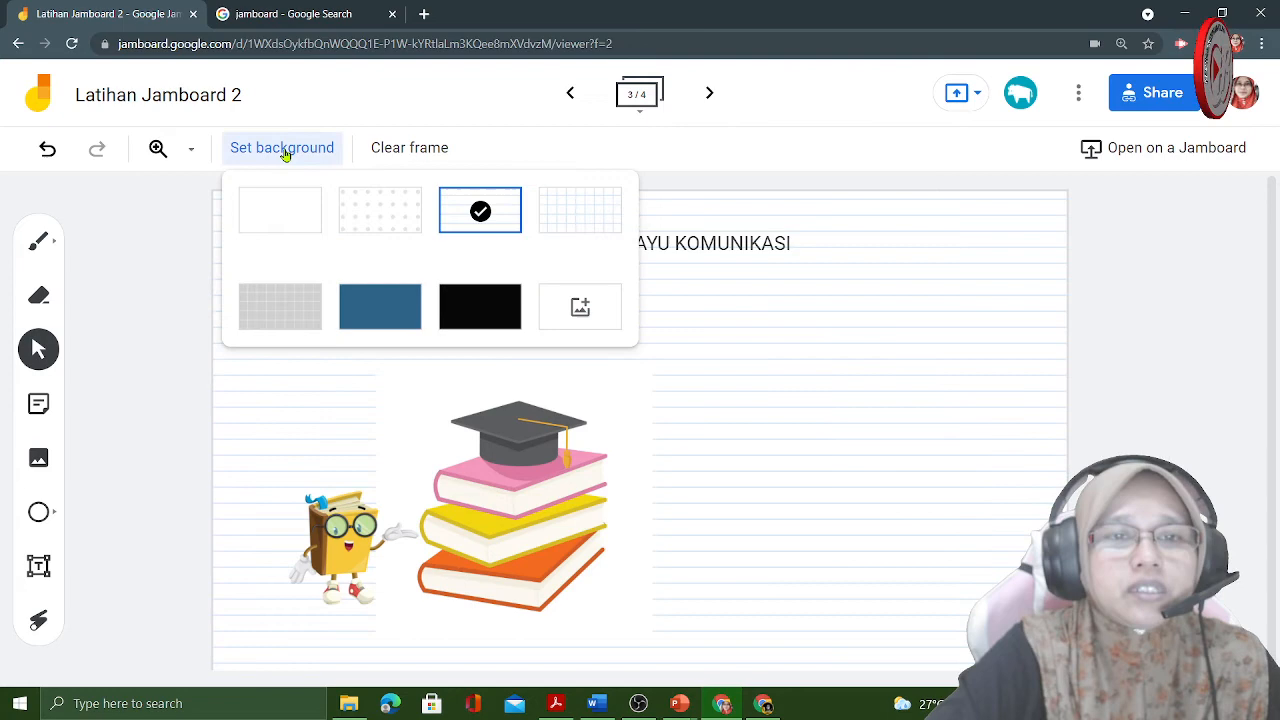
pyautogui.click(580, 213)
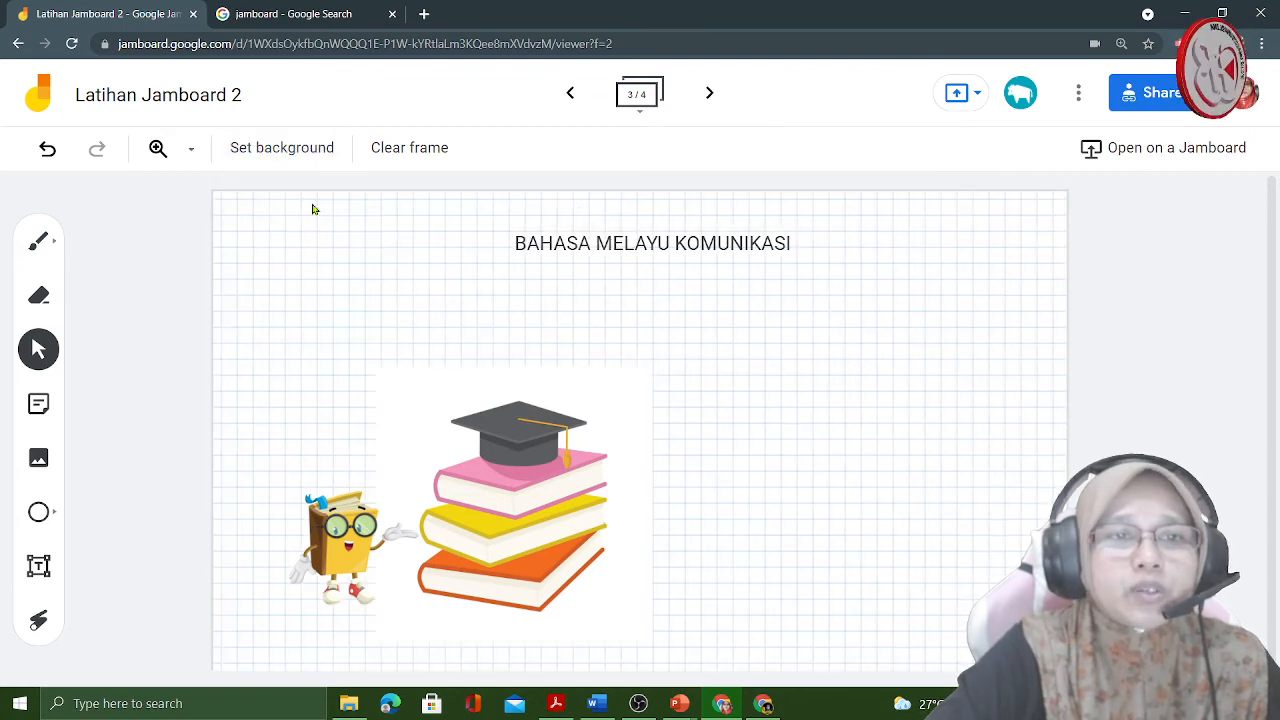
# - Try the grey grid, solid blue and solid black backgrounds on the frame
pyautogui.click(263, 152)
pyautogui.click(272, 324)
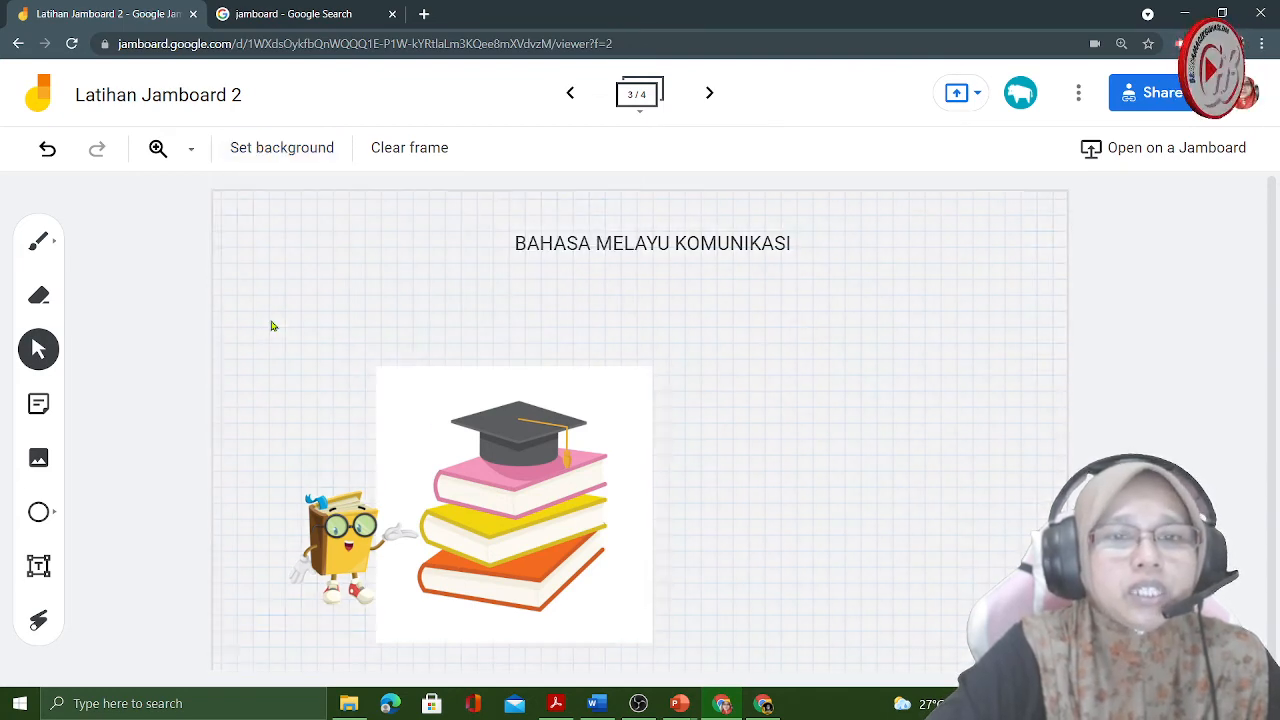
pyautogui.click(282, 152)
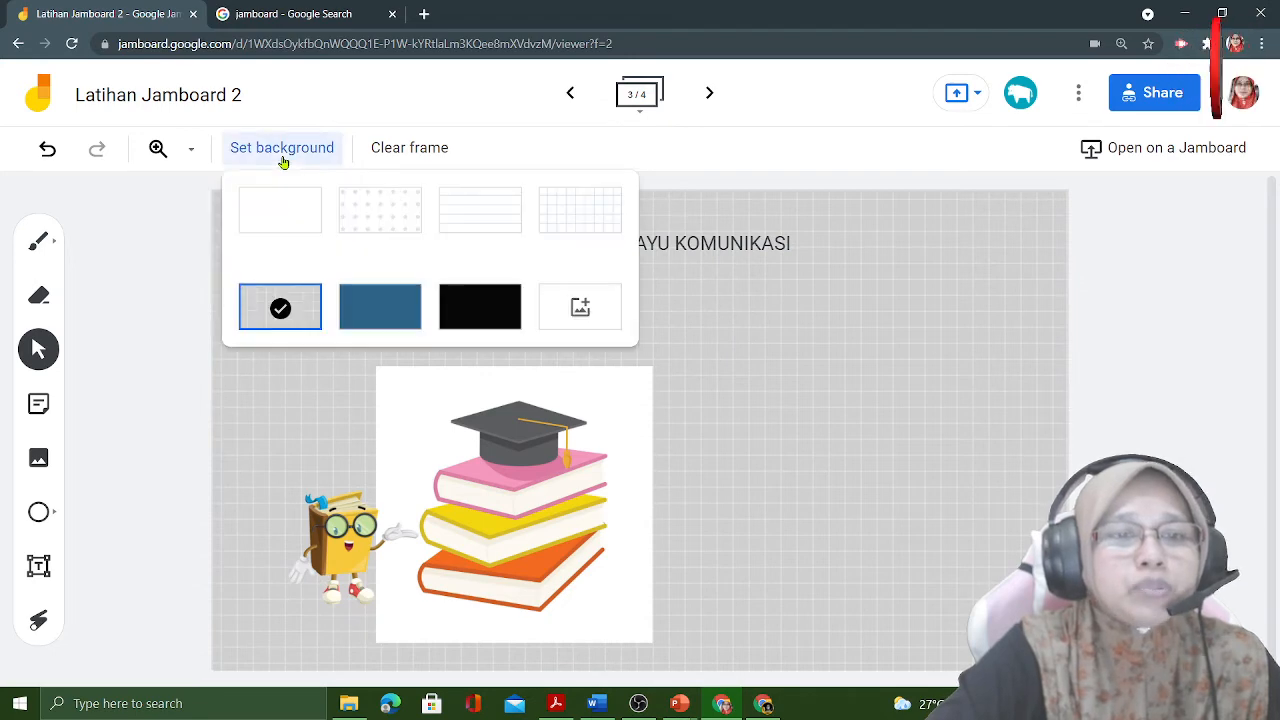
pyautogui.click(391, 306)
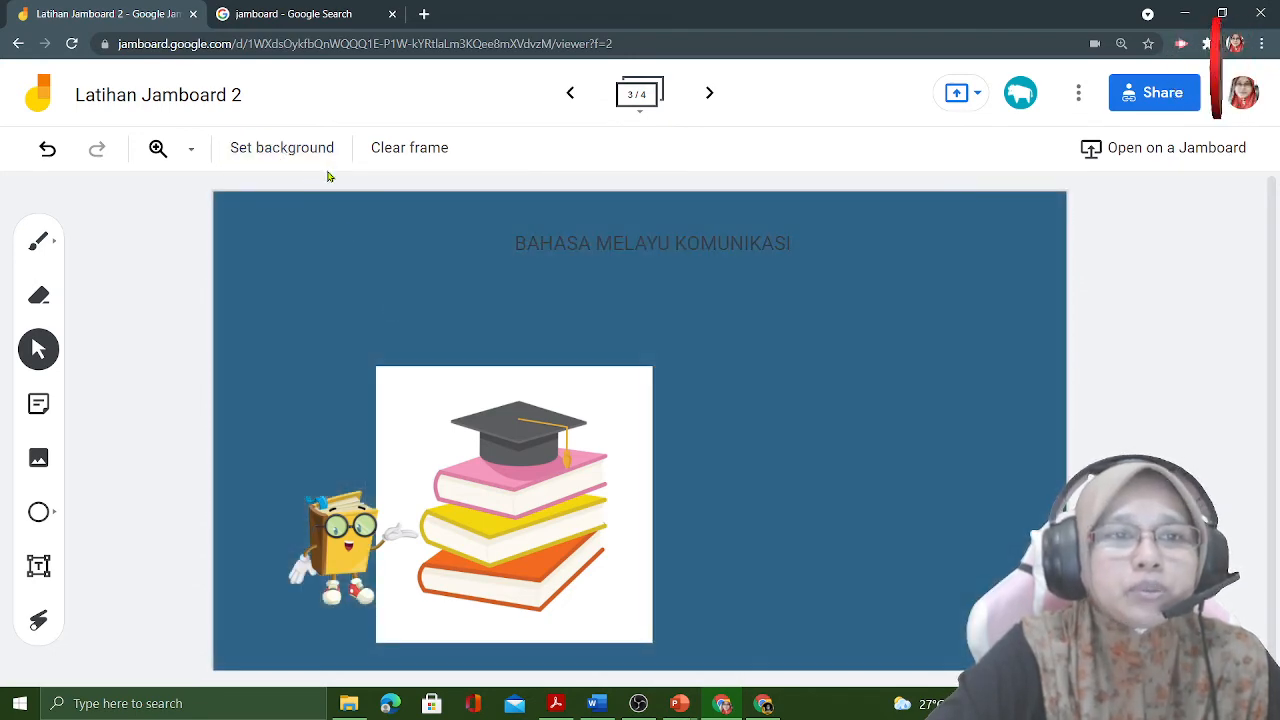
pyautogui.click(285, 147)
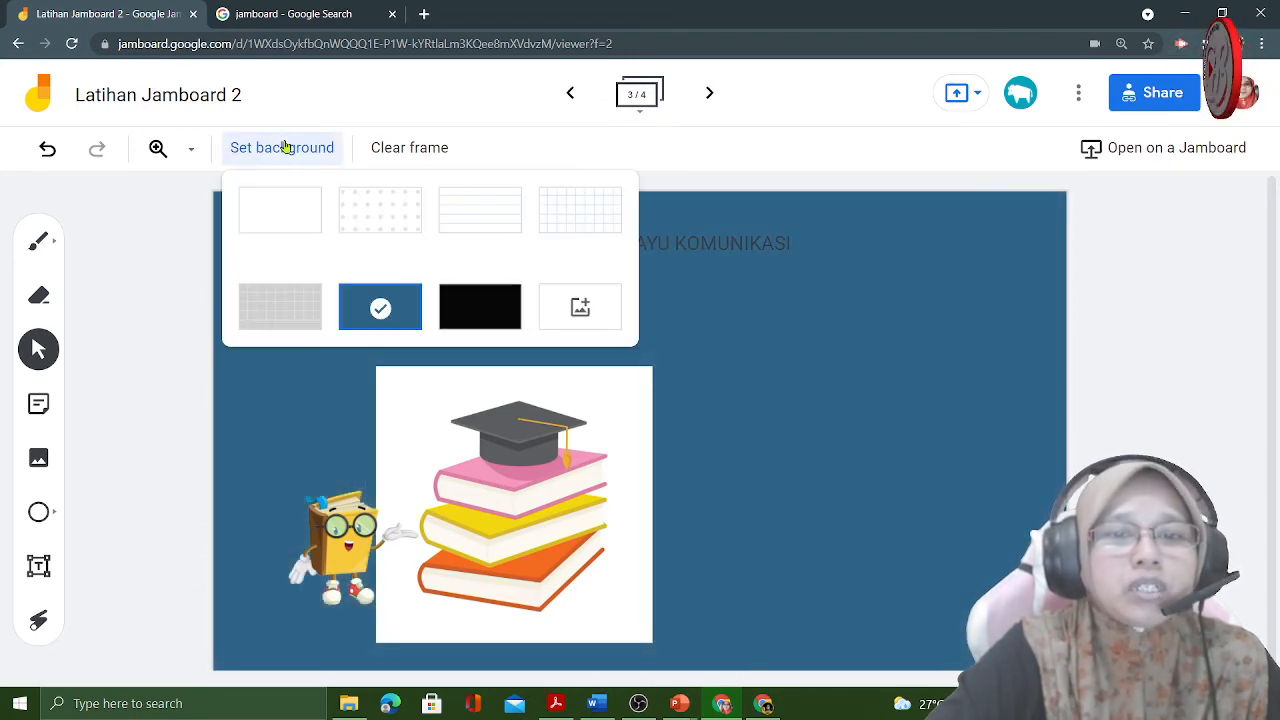
pyautogui.click(492, 316)
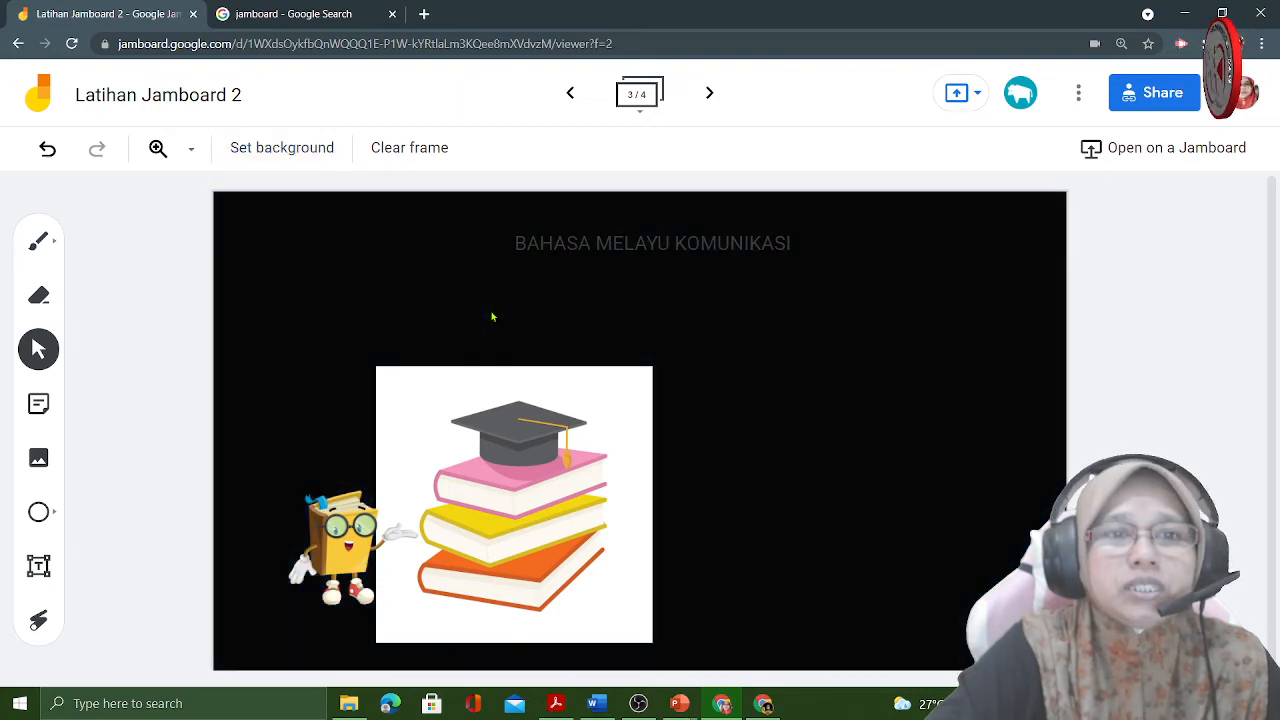
# - Search Google Images for "ocean wallpaper" and set the palm-lined beach photo as the frame's background
pyautogui.click(300, 160)
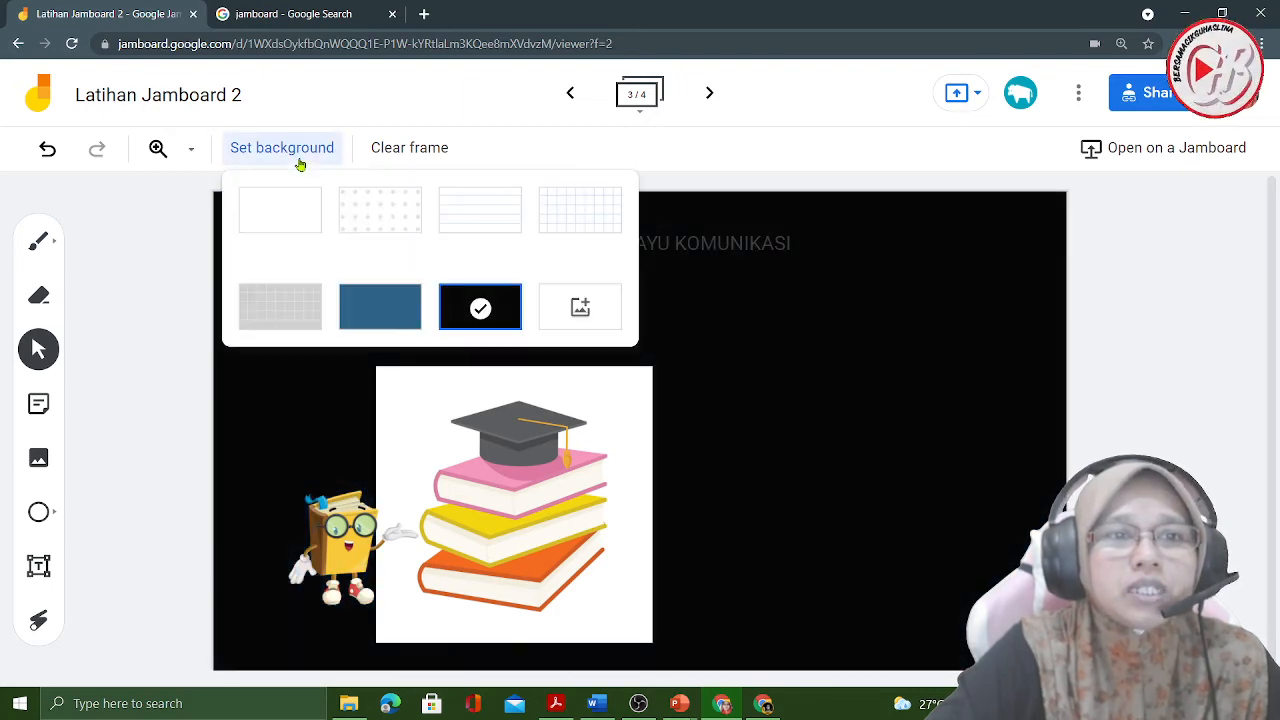
pyautogui.click(597, 312)
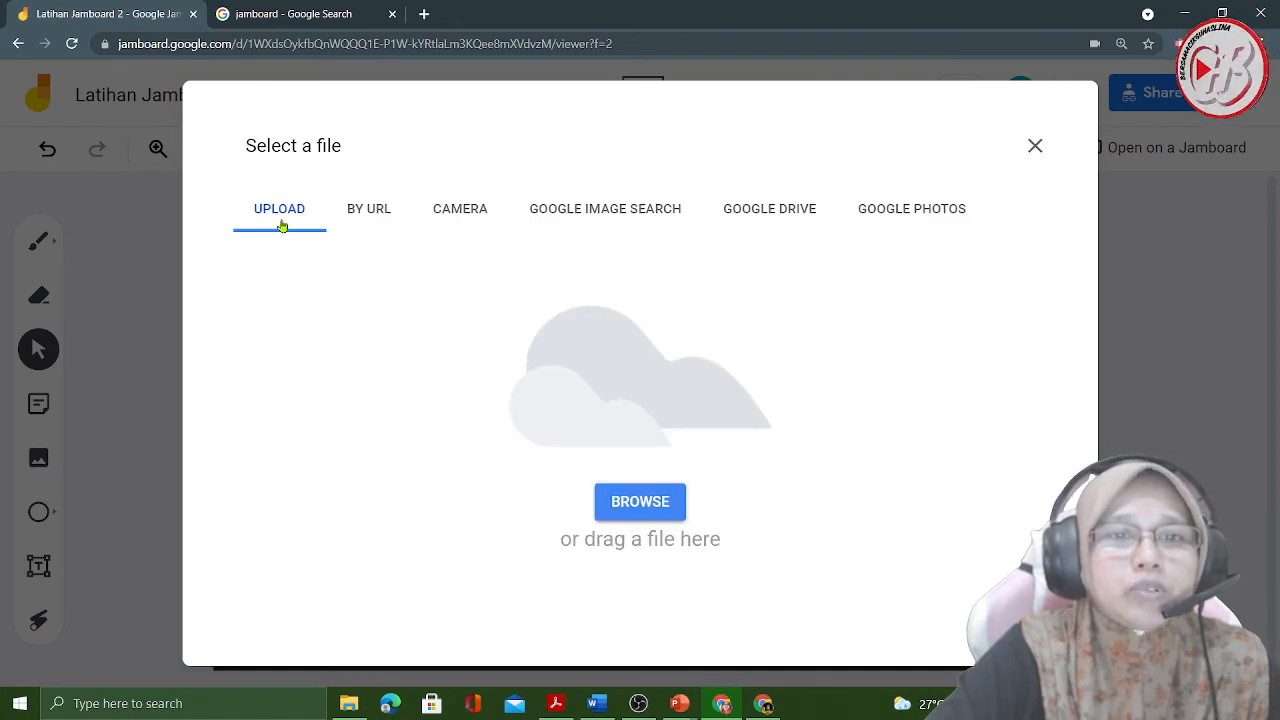
pyautogui.click(359, 217)
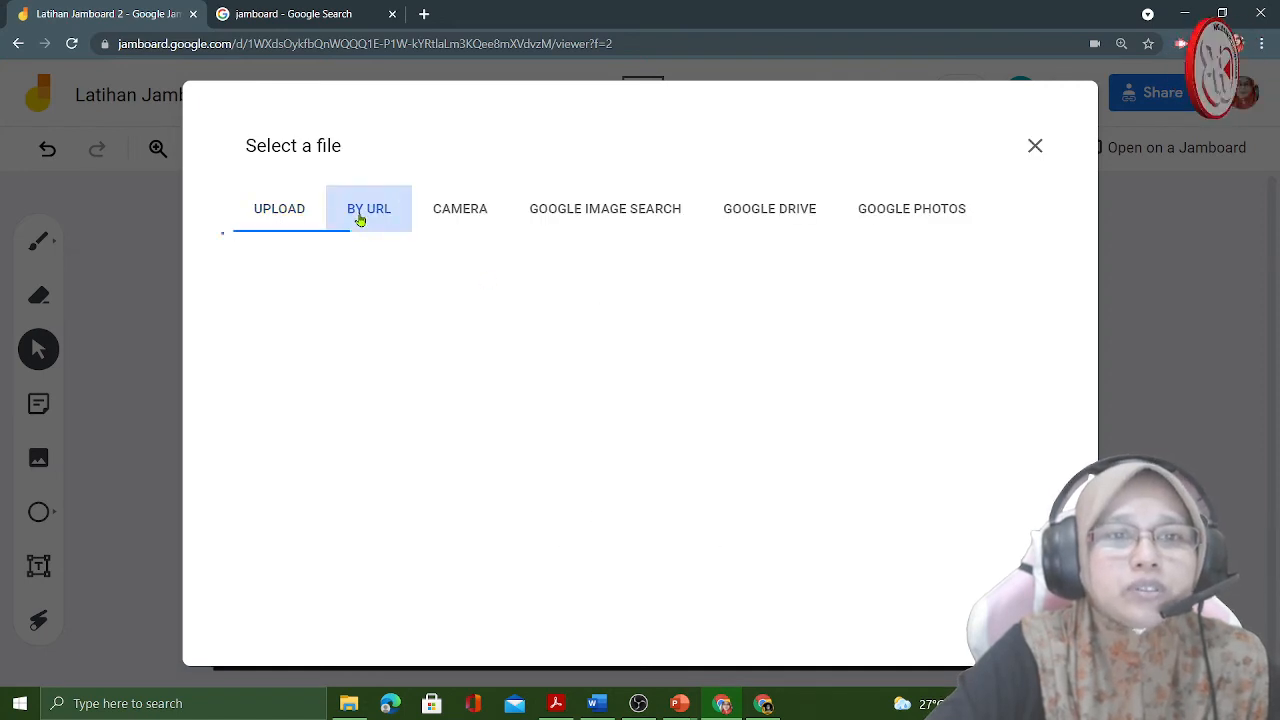
pyautogui.click(570, 211)
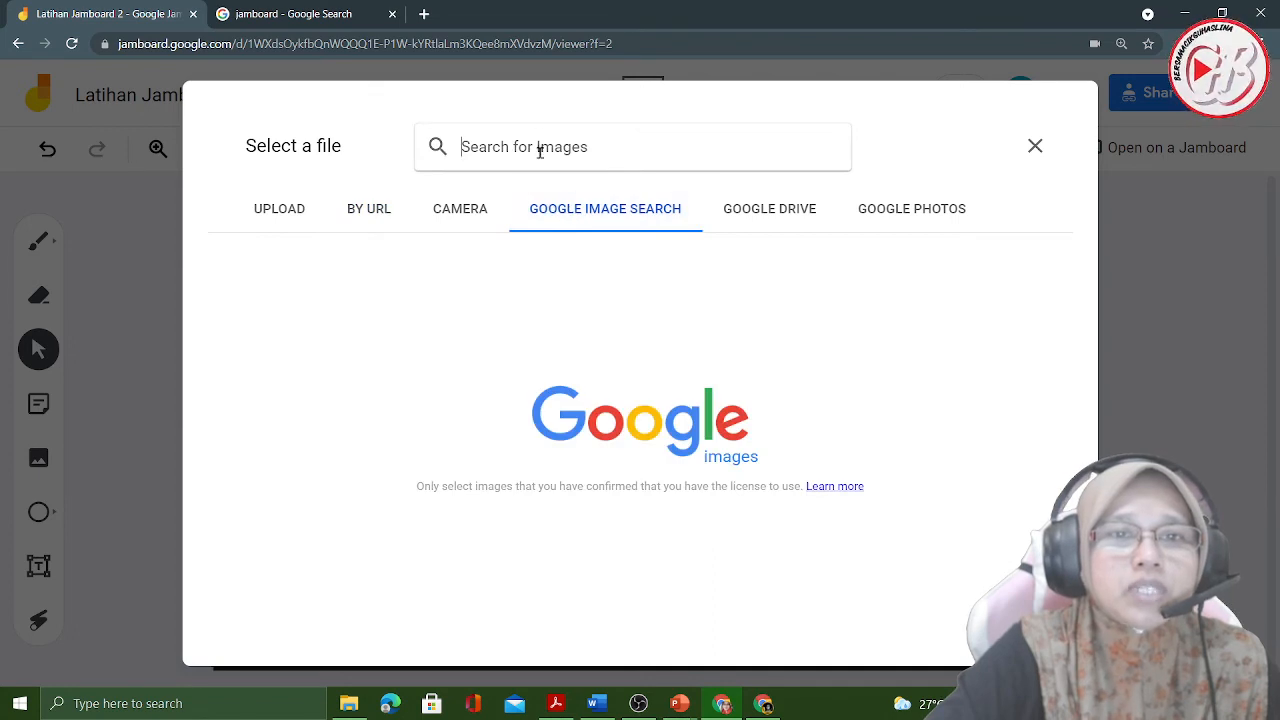
pyautogui.write('o')
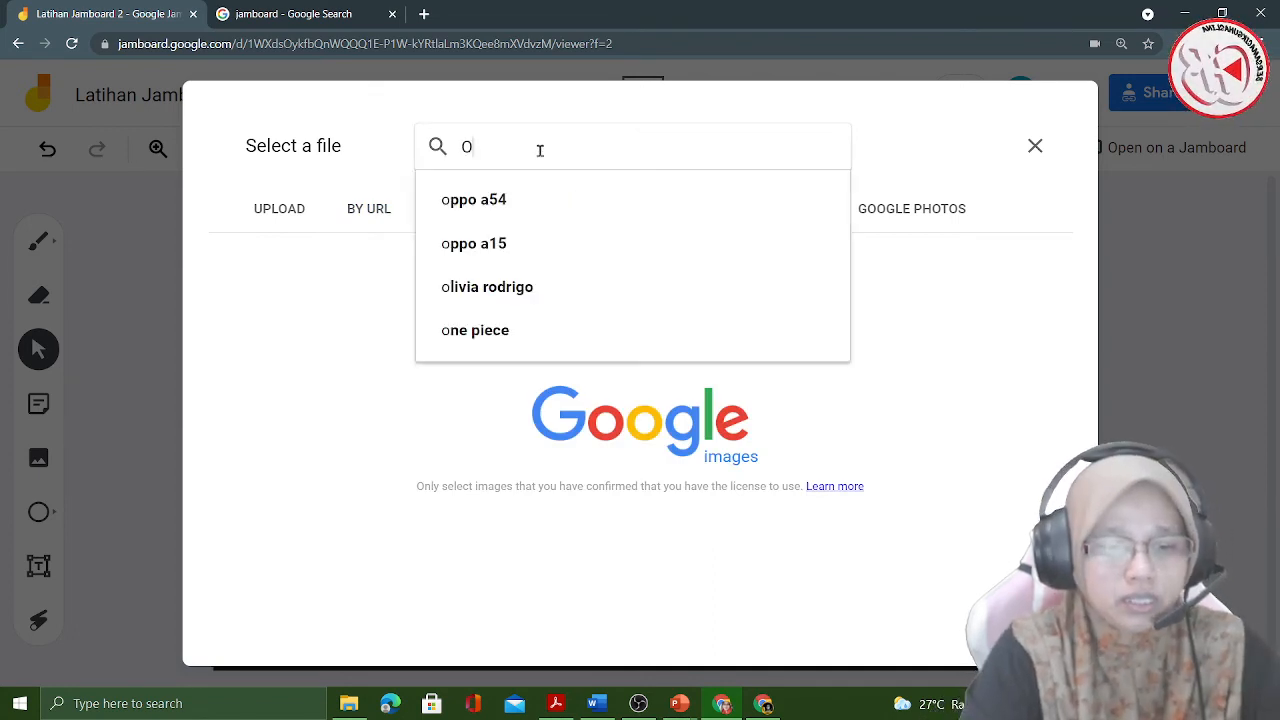
pyautogui.write('CEA')
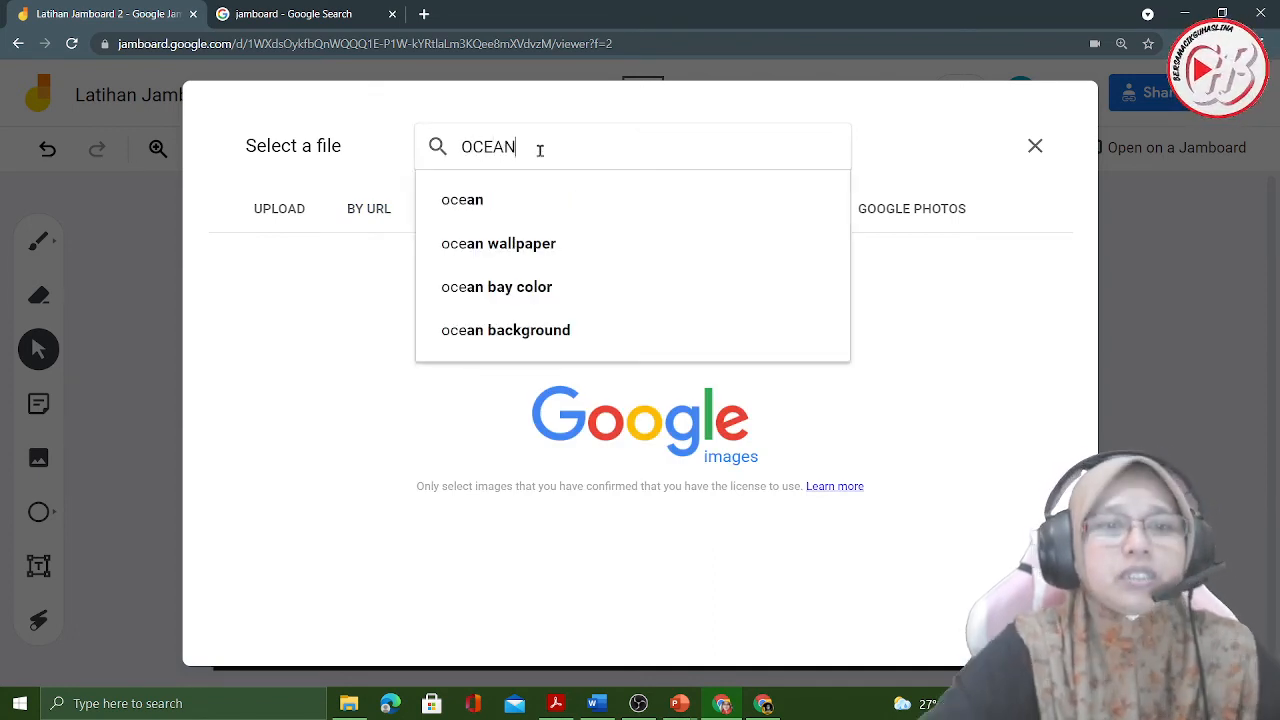
pyautogui.write('N')
pyautogui.click(534, 243)
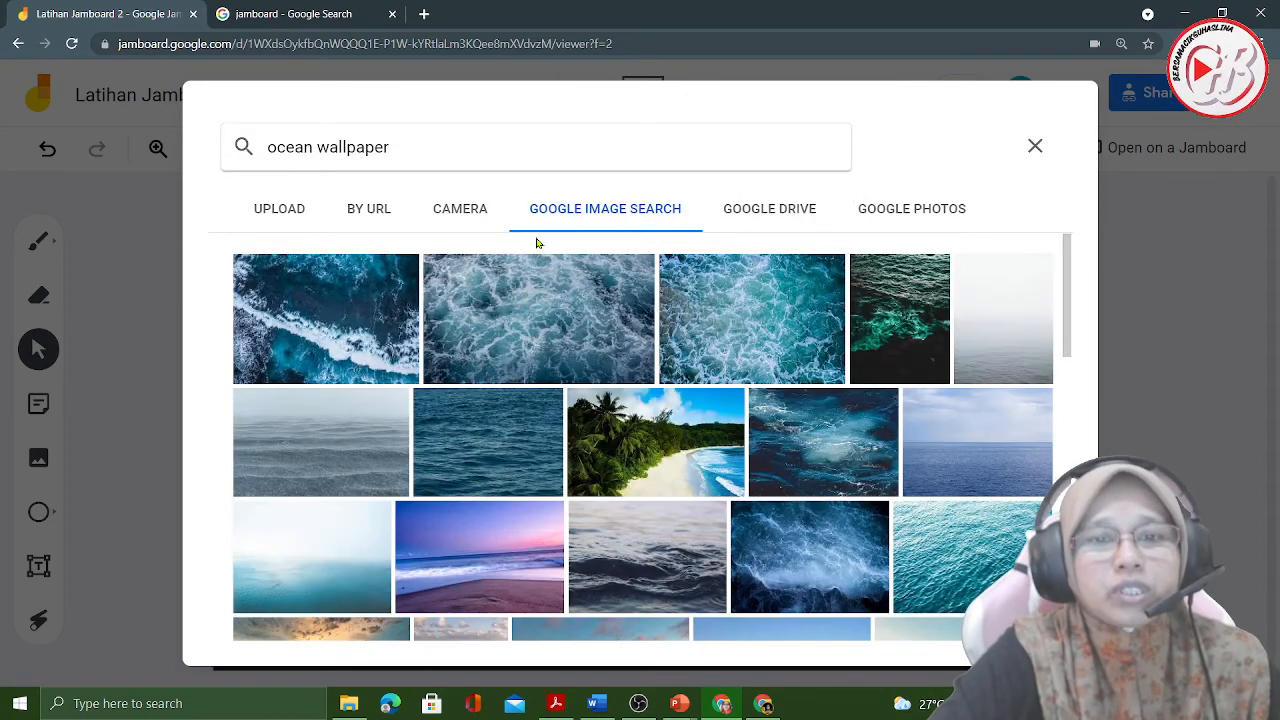
pyautogui.click(675, 484)
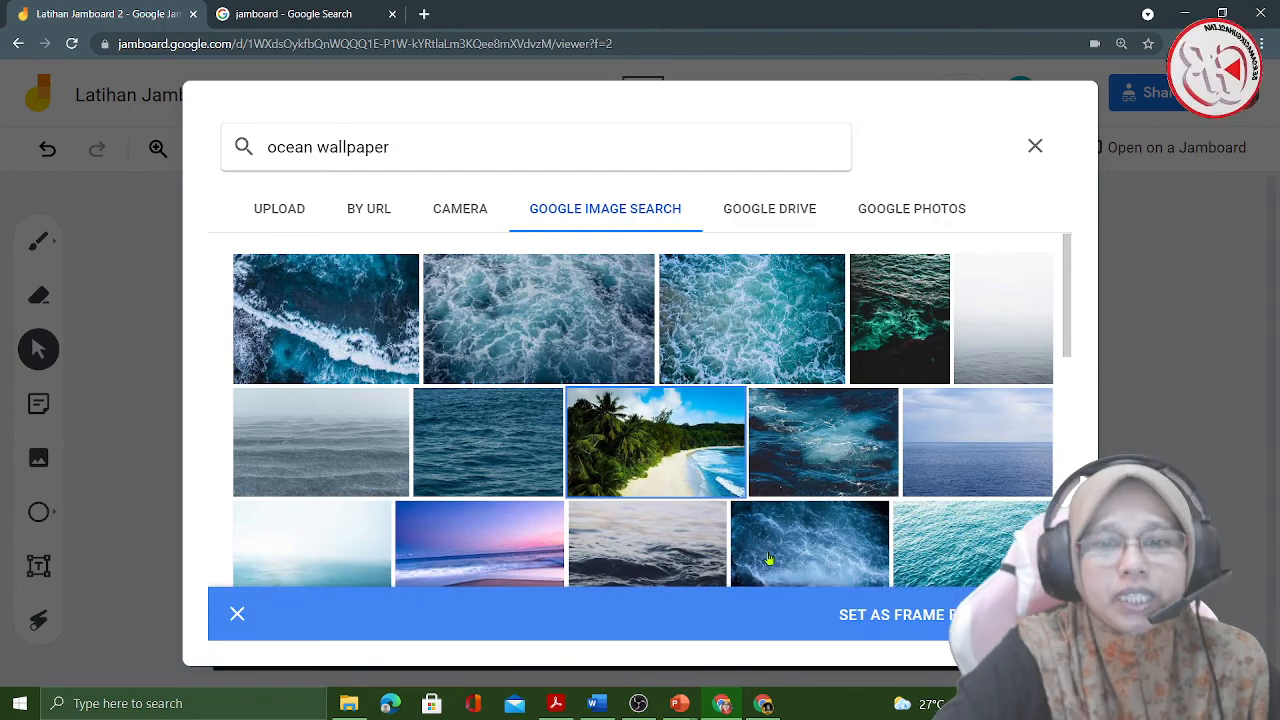
pyautogui.click(905, 614)
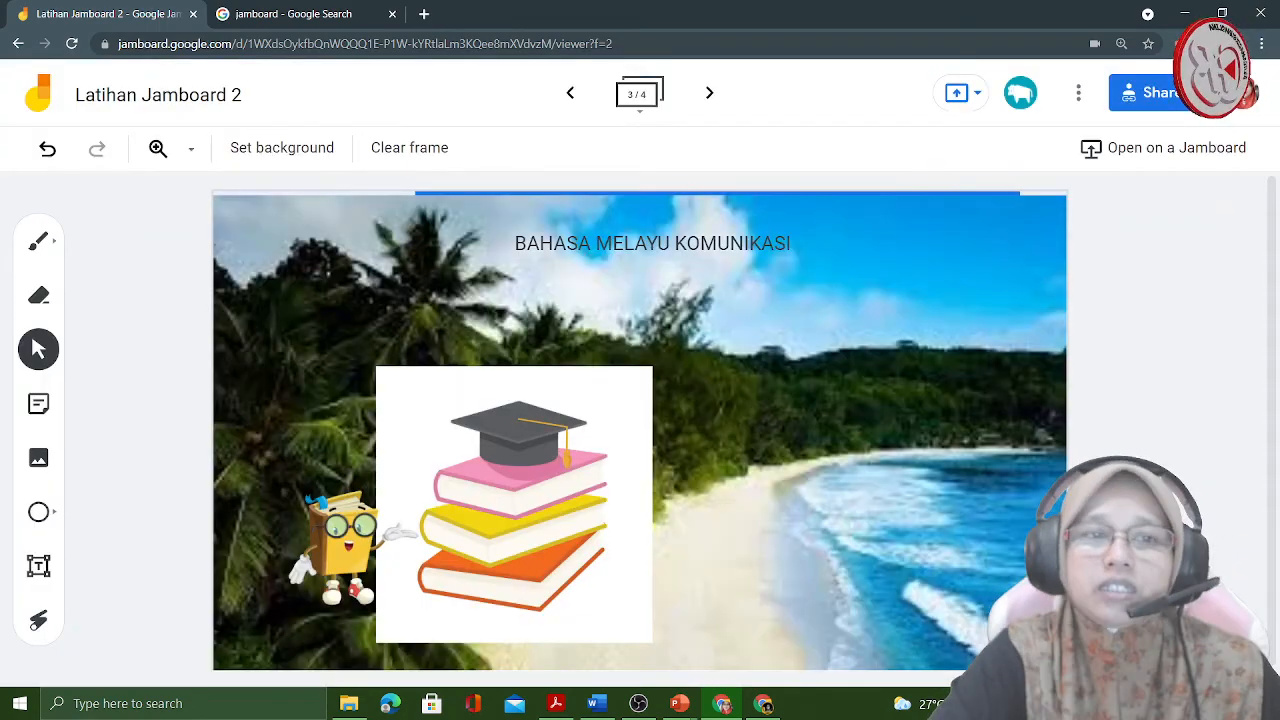
# - Shrink the book stack picture to about half its size and move it to the frame's lower-right corner
pyautogui.click(432, 537)
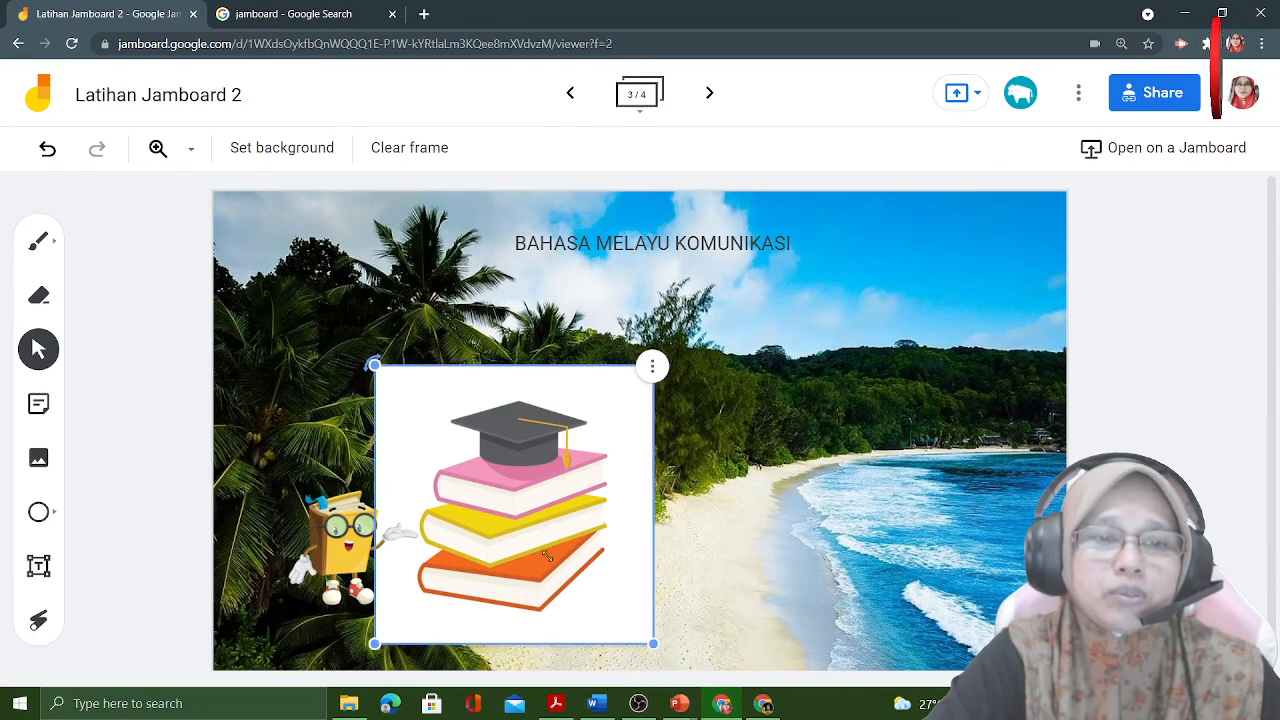
pyautogui.moveTo(653, 644); pyautogui.dragTo(534, 523)
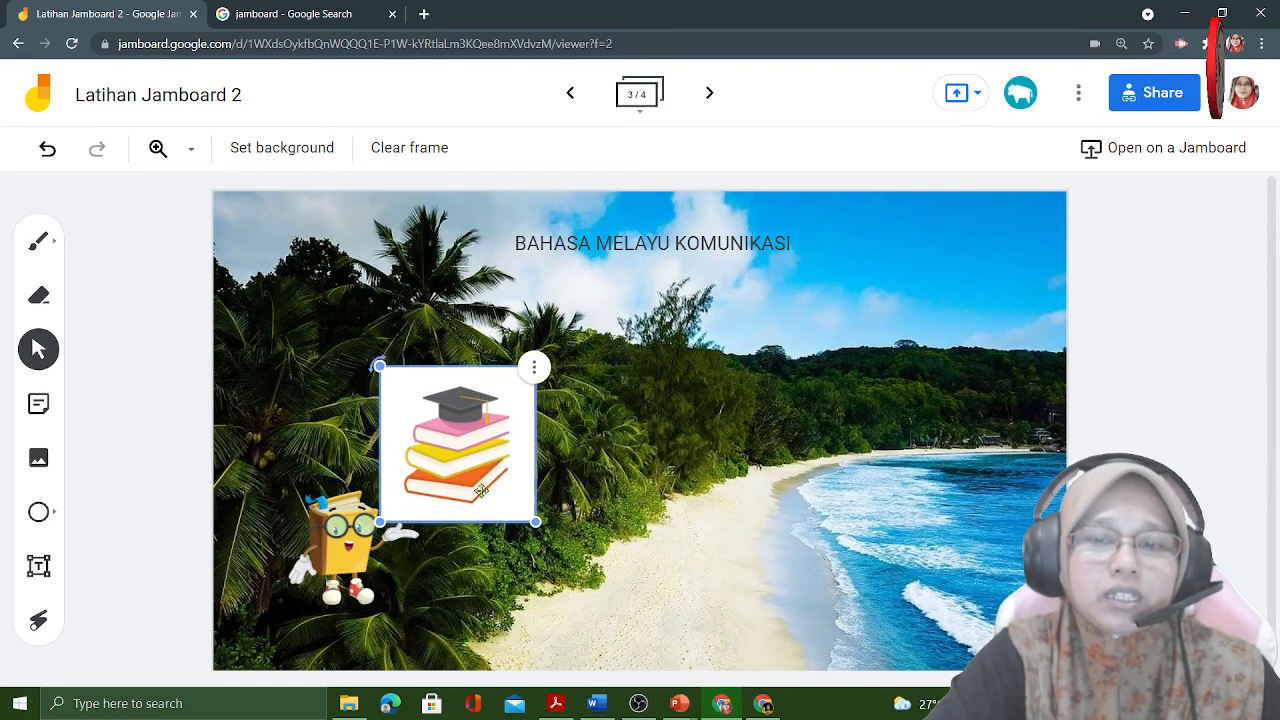
pyautogui.moveTo(475, 478); pyautogui.dragTo(954, 607)
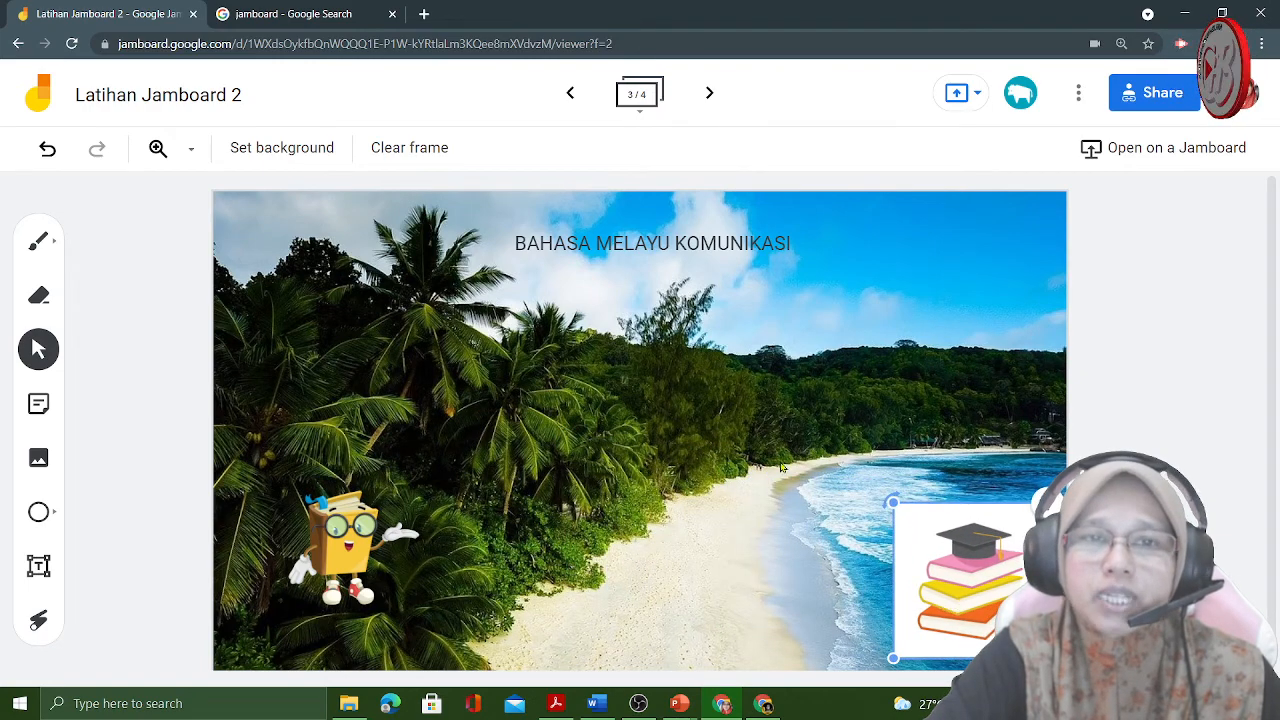
# - Set the "BAHASA MELAYU KOMUNIKASI" title to the Display text style, then resize and reposition it over the sky at the frame's upper right
pyautogui.click(616, 242)
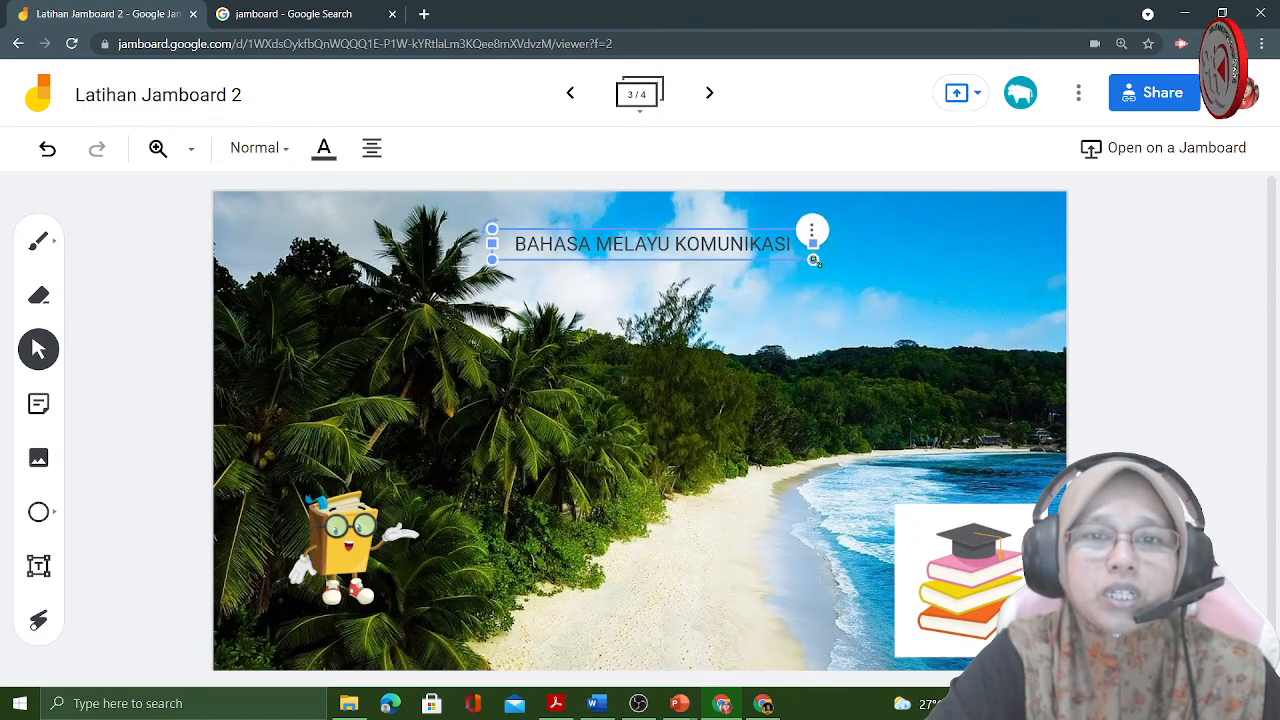
pyautogui.moveTo(814, 260); pyautogui.dragTo(974, 274)
pyautogui.moveTo(754, 256)
pyautogui.mouseDown()
pyautogui.moveTo(676, 254)
pyautogui.moveTo(756, 248)
pyautogui.mouseUp()
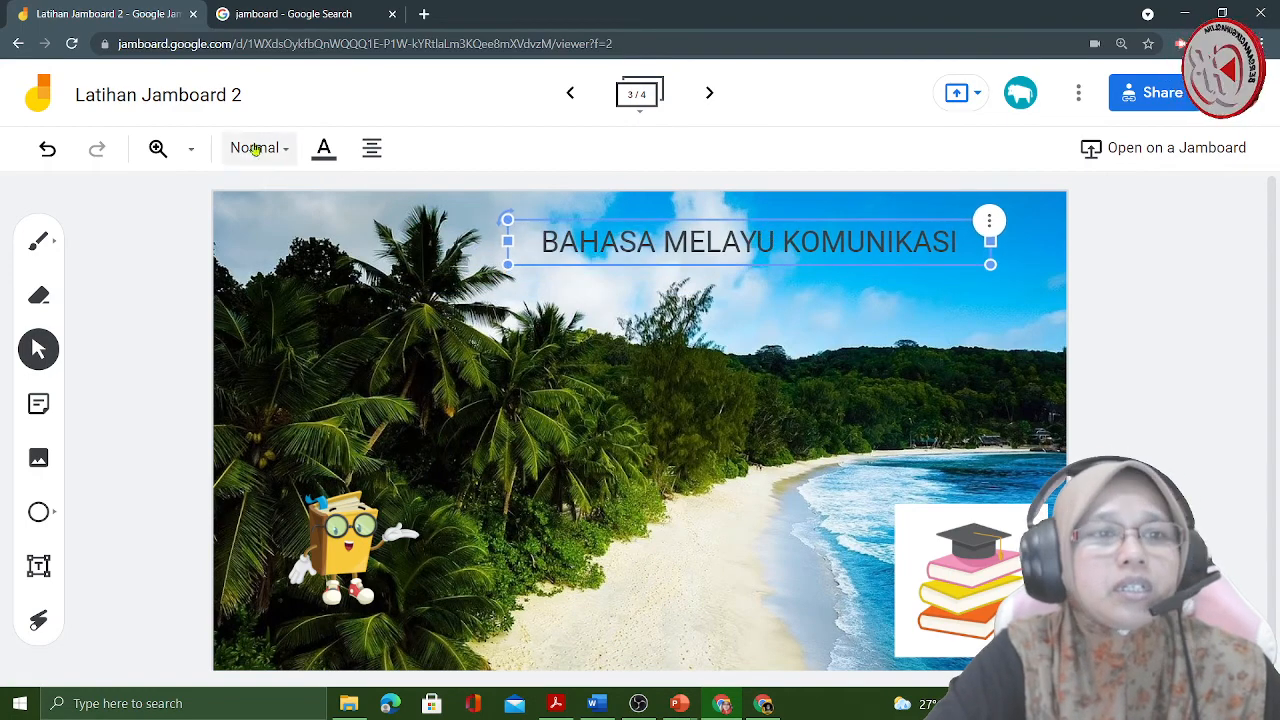
pyautogui.click(286, 155)
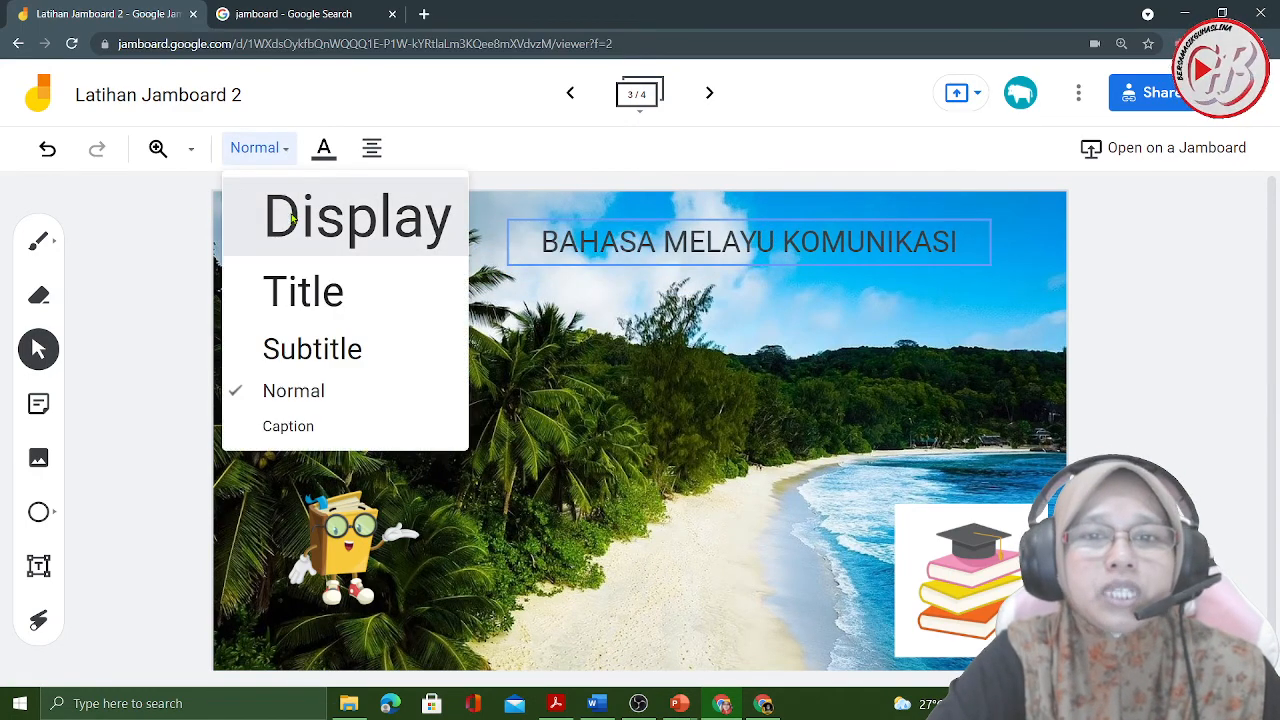
pyautogui.click(292, 218)
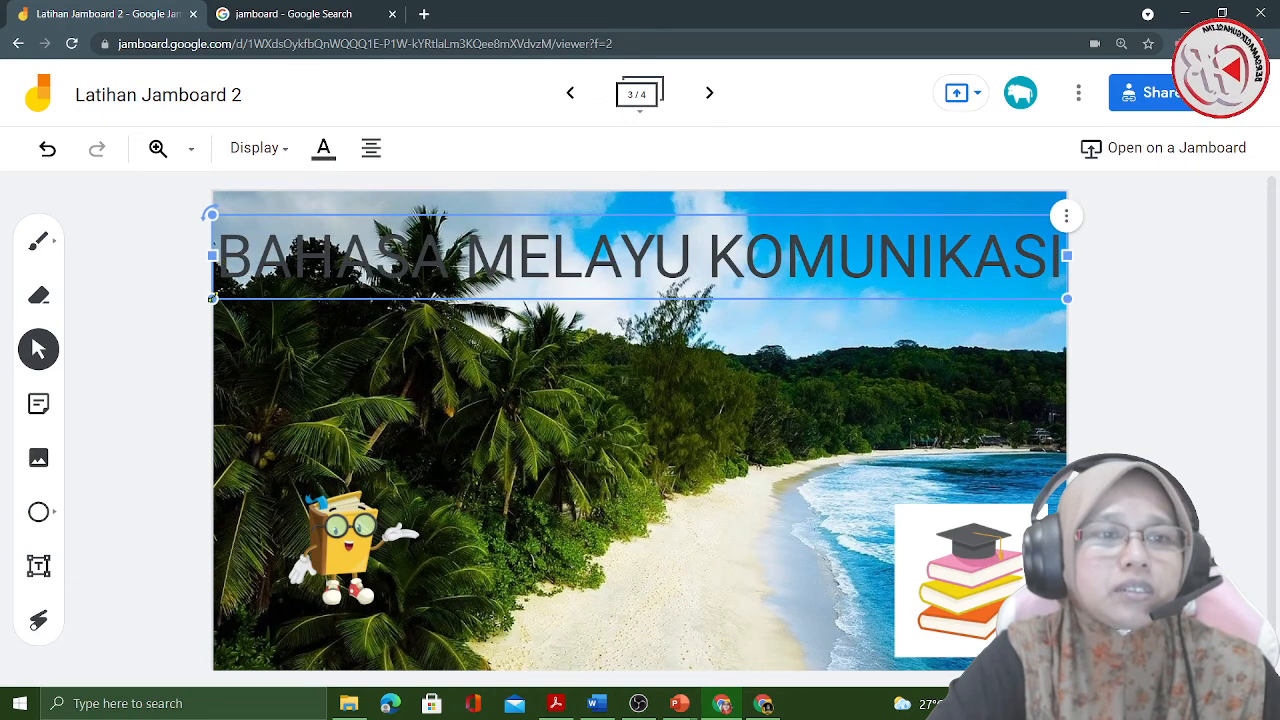
pyautogui.moveTo(212, 298); pyautogui.dragTo(357, 284)
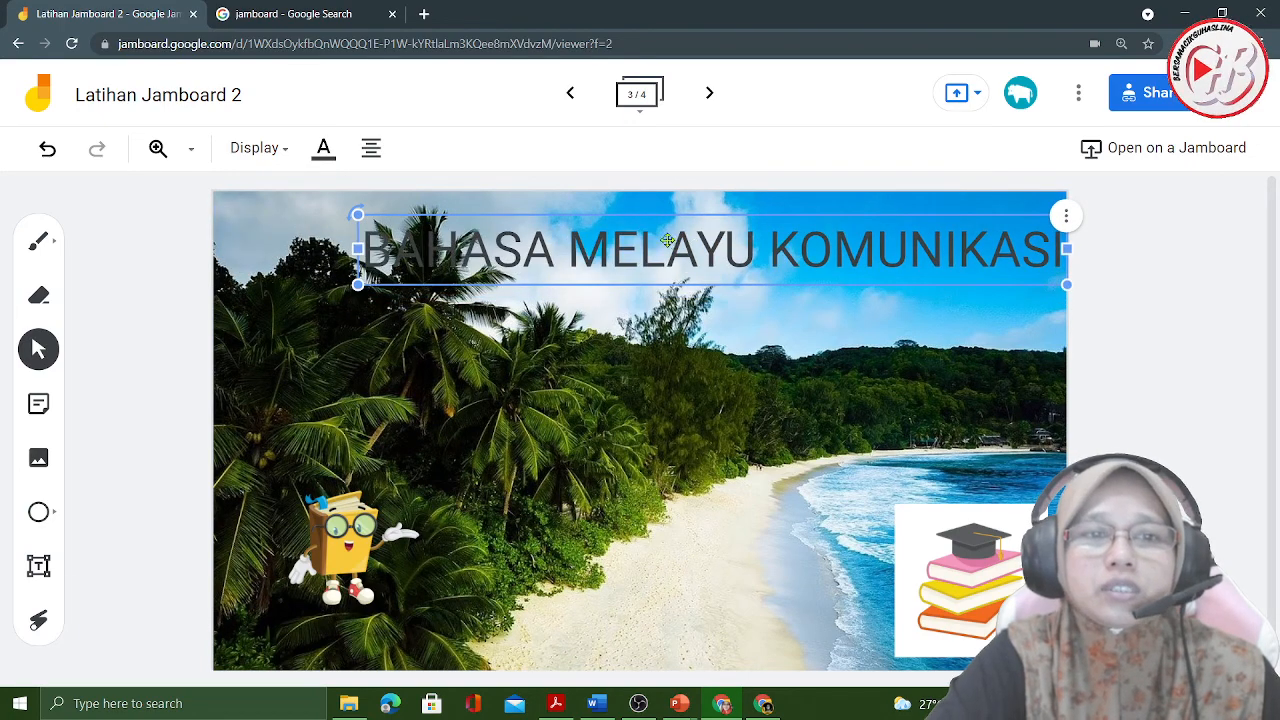
pyautogui.moveTo(668, 240)
pyautogui.mouseDown()
pyautogui.moveTo(625, 243)
pyautogui.moveTo(649, 243)
pyautogui.mouseUp()
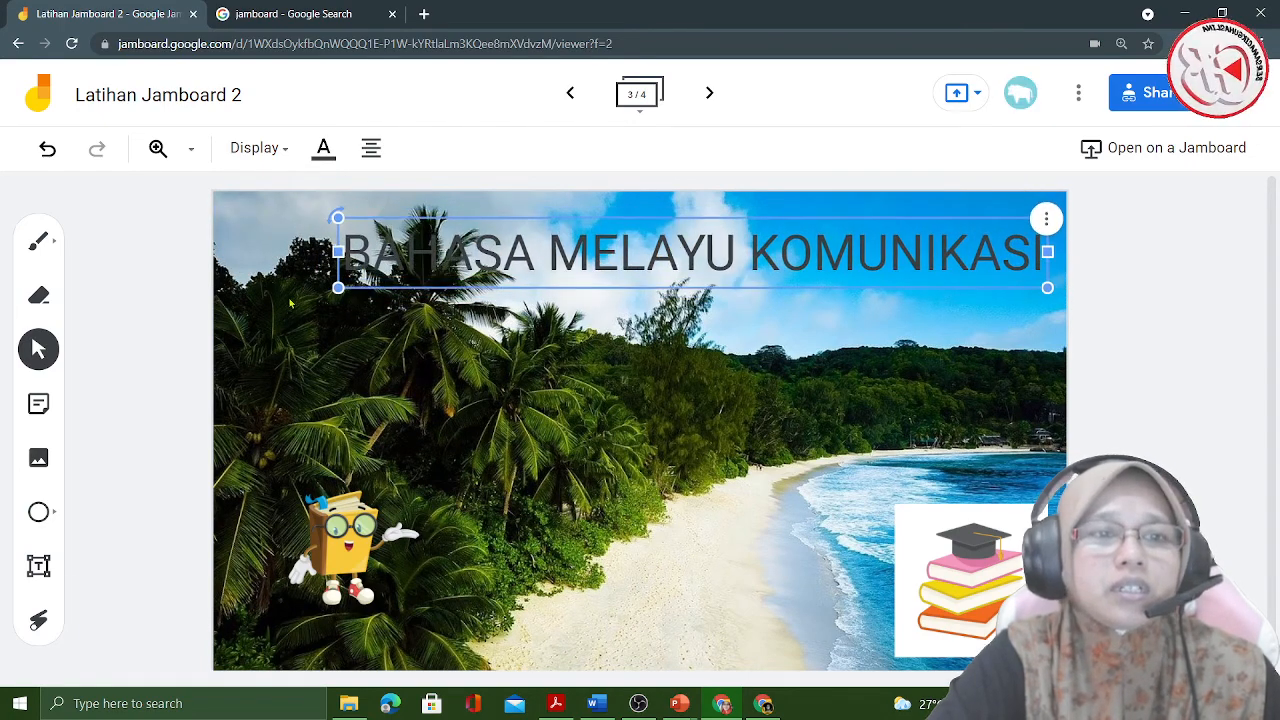
pyautogui.moveTo(338, 287); pyautogui.dragTo(496, 272)
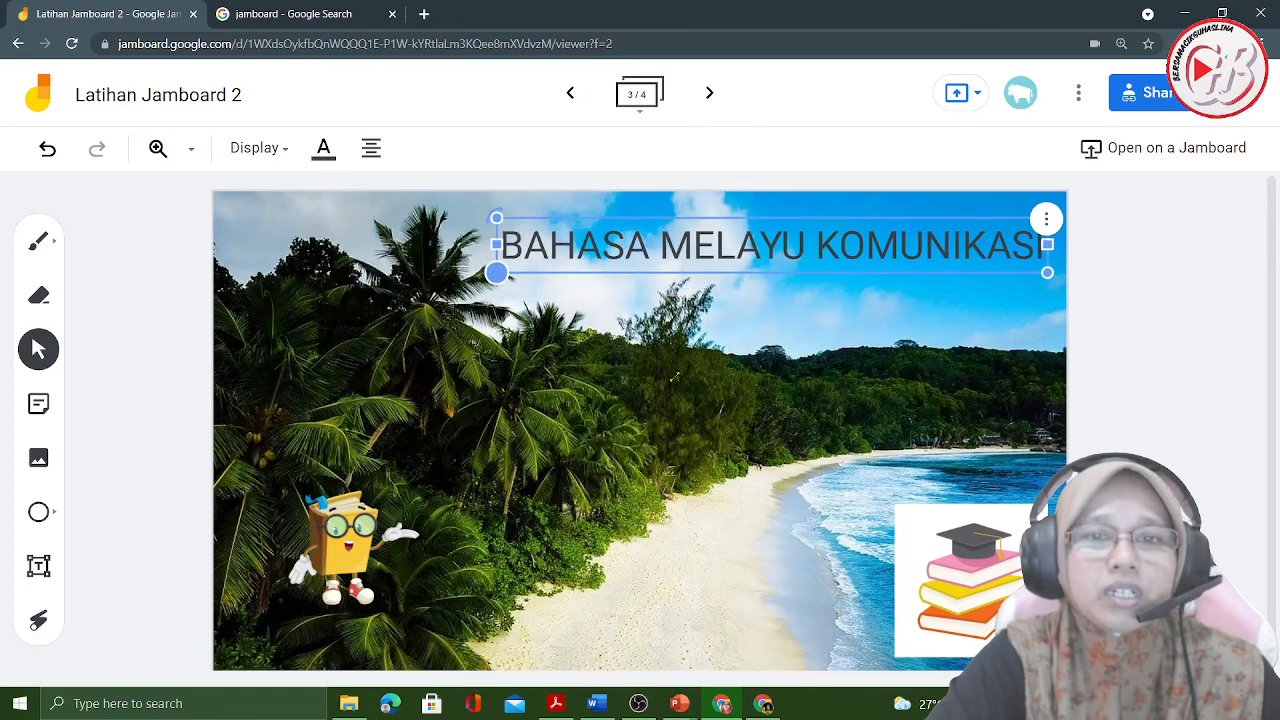
# - Colour the "BAHASA MELAYU KOMUNIKASI" title red and deselect it
pyautogui.click(324, 150)
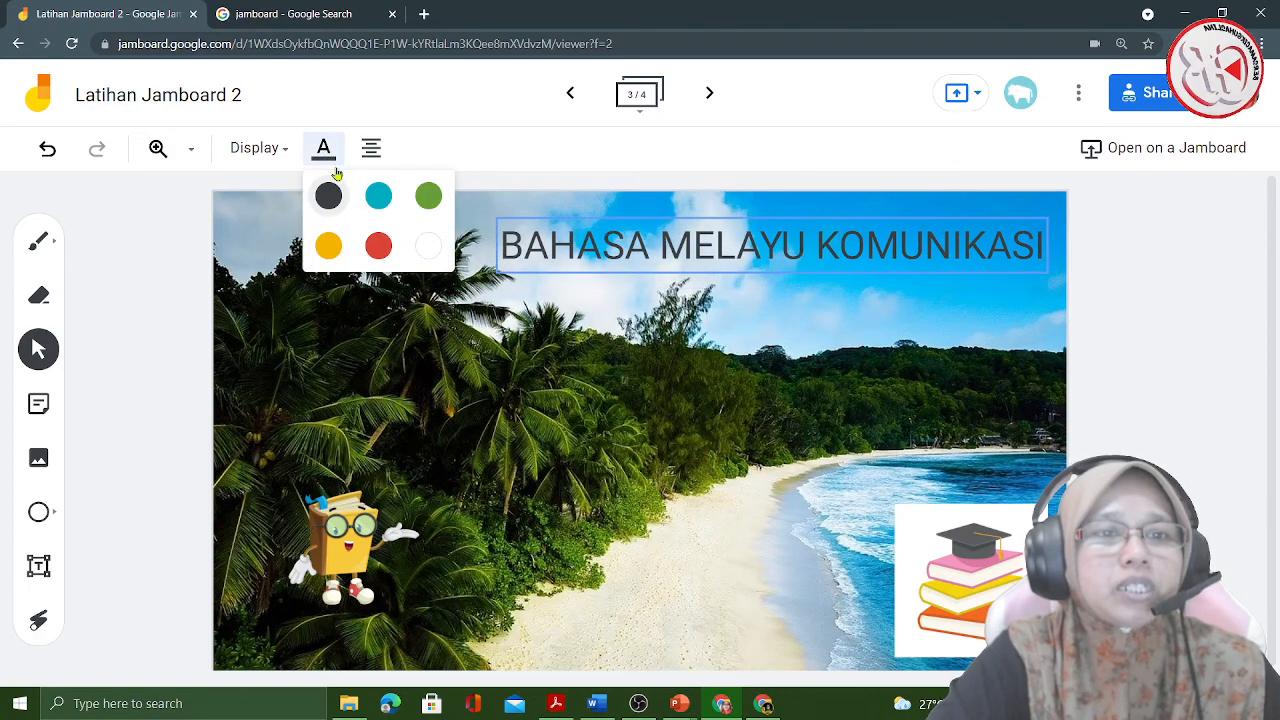
pyautogui.click(378, 246)
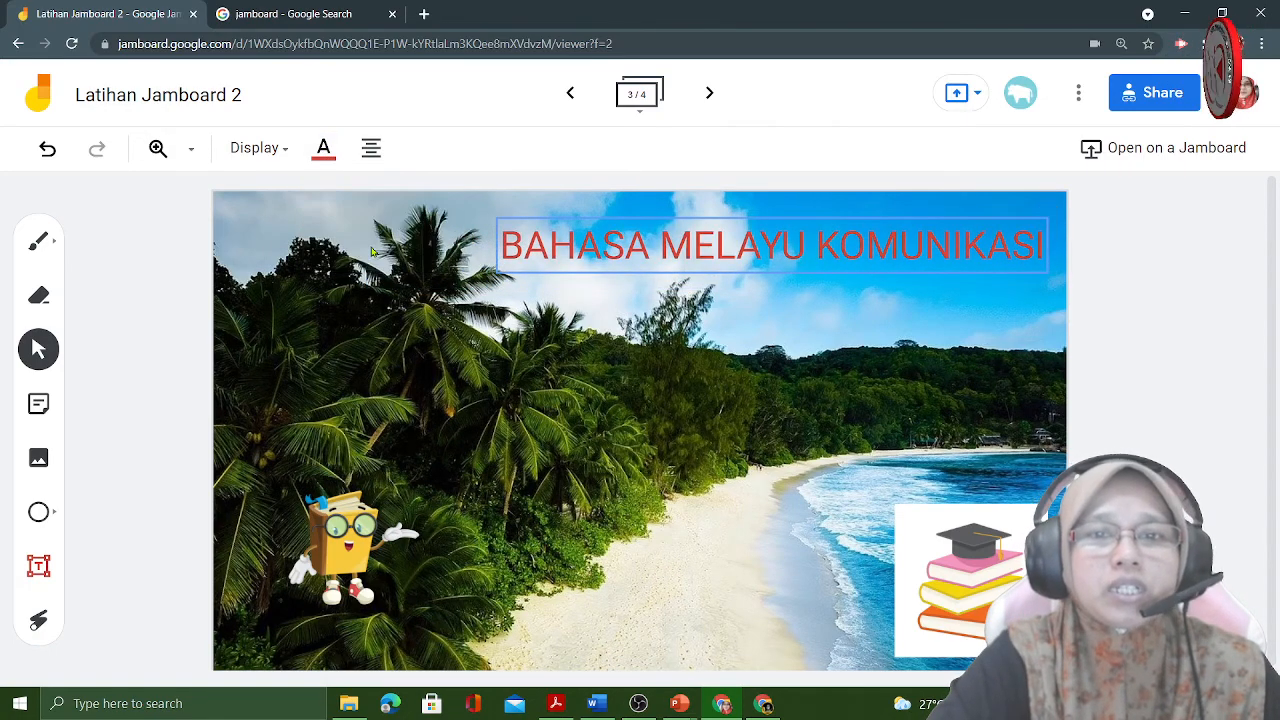
pyautogui.click(740, 614)
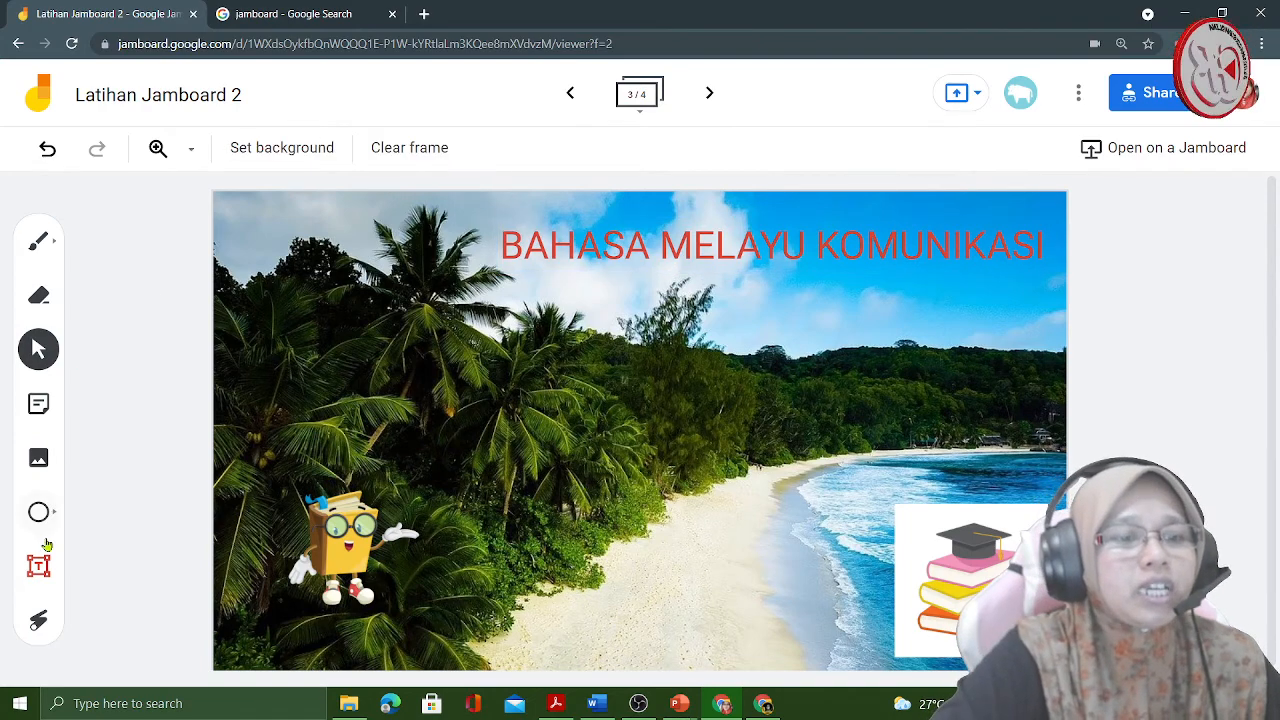
# - Look at the Rename Jam dialog and the list of file actions, closing each without making a change
pyautogui.click(178, 97)
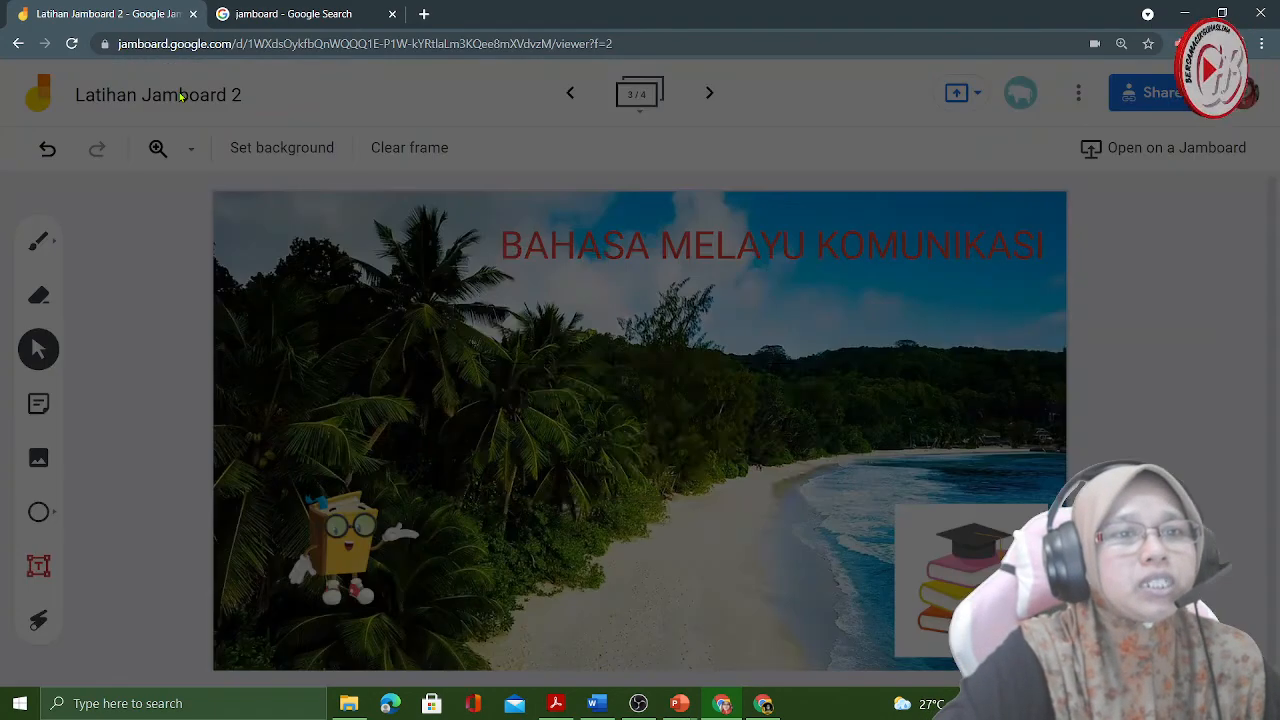
pyautogui.moveTo(620, 378); pyautogui.dragTo(470, 377)
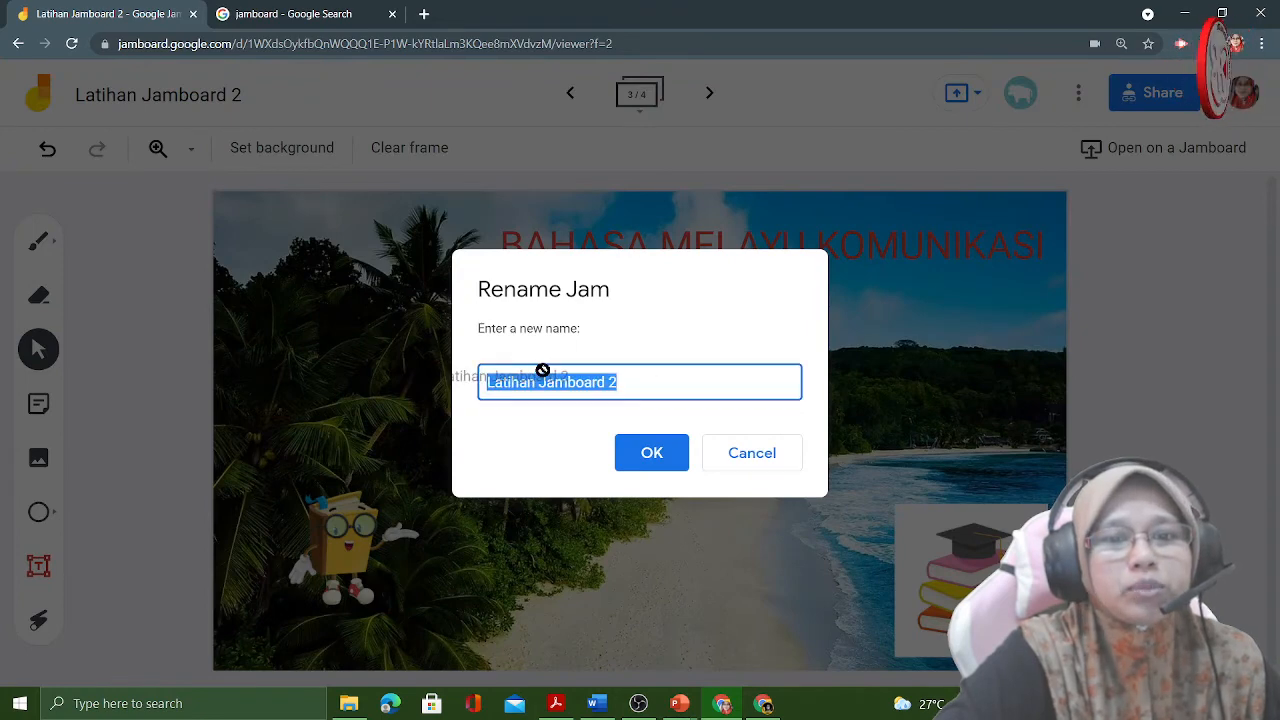
pyautogui.click(731, 464)
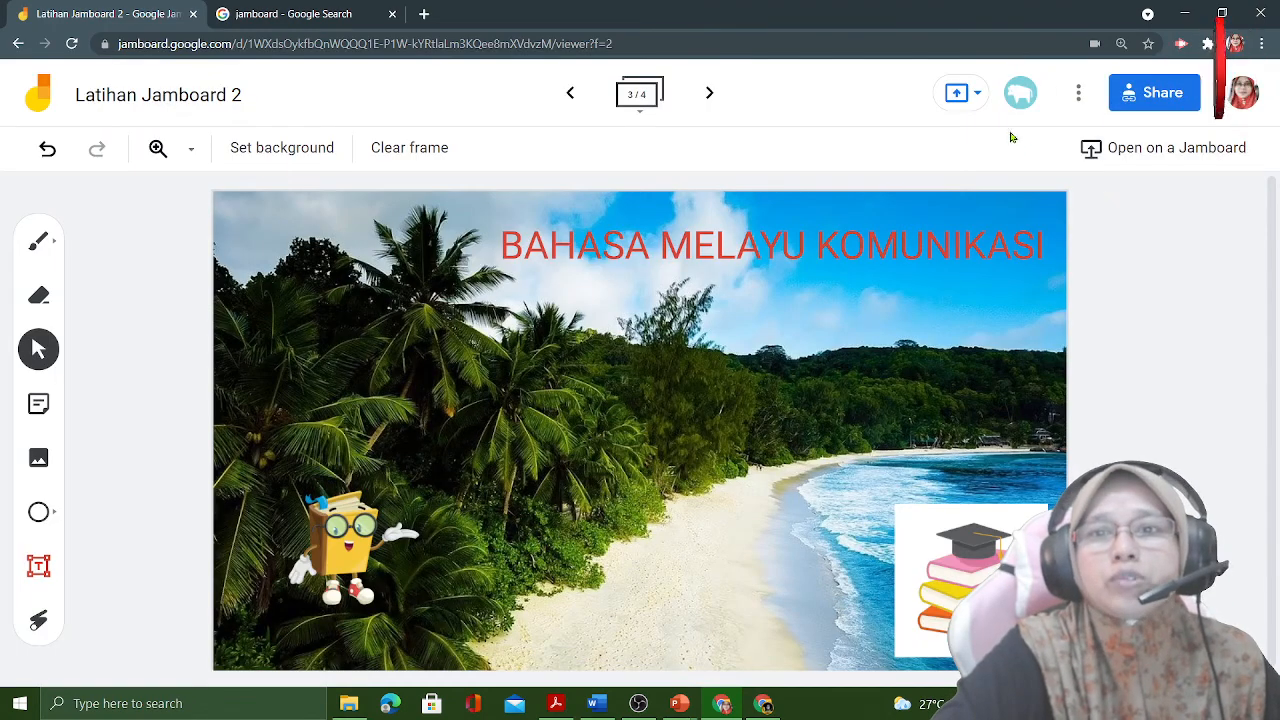
pyautogui.click(1078, 93)
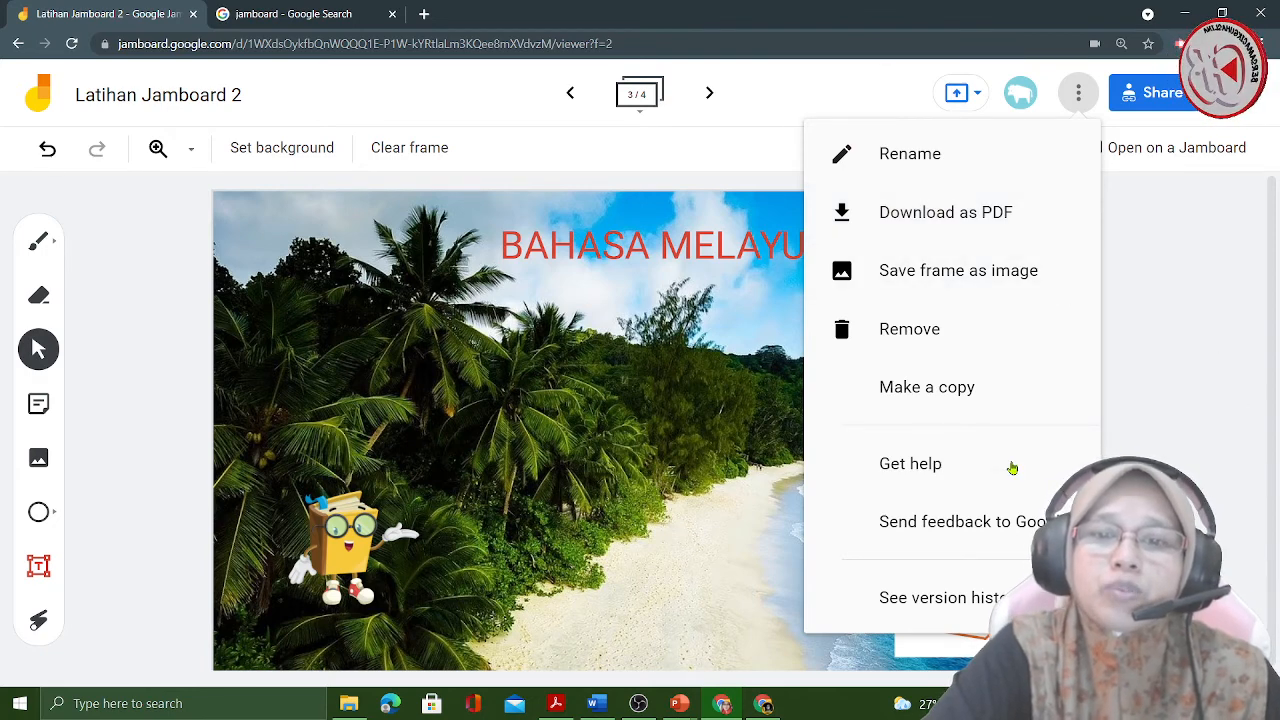
pyautogui.click(1185, 445)
# - Check the options for presenting the jam to a meeting, including presenting with a meeting code, and close them
pyautogui.click(979, 94)
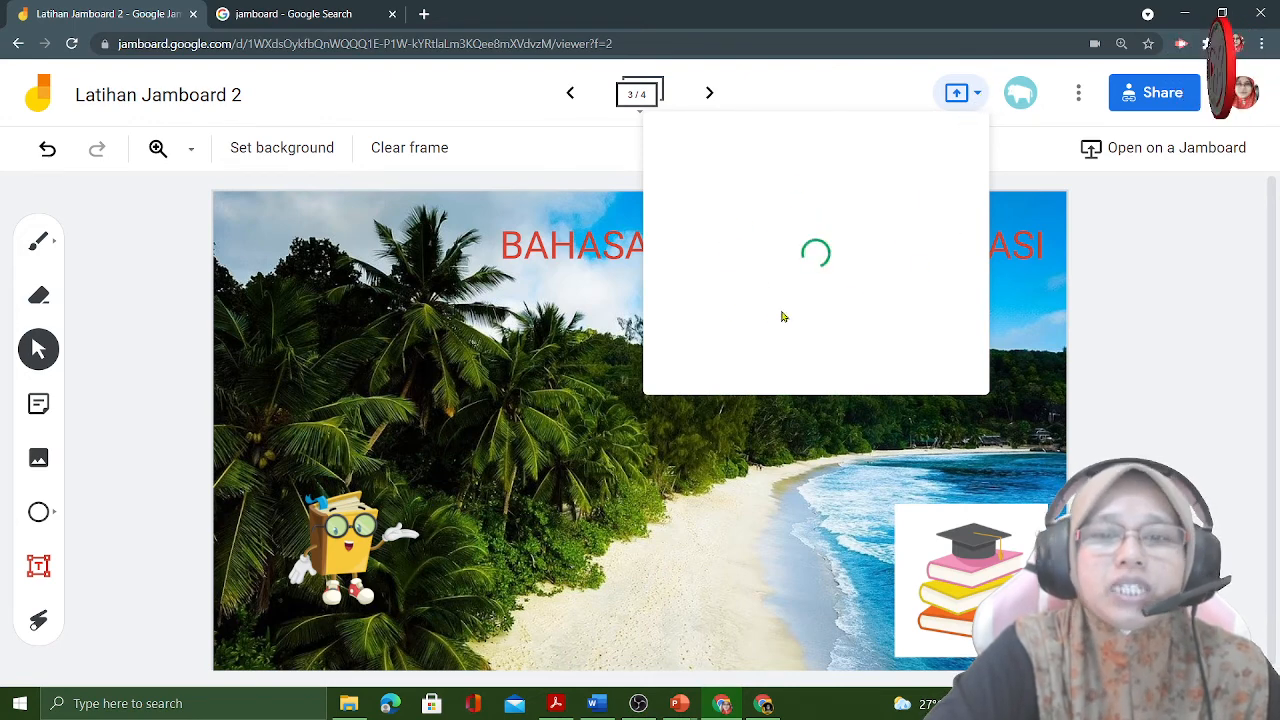
pyautogui.click(1156, 252)
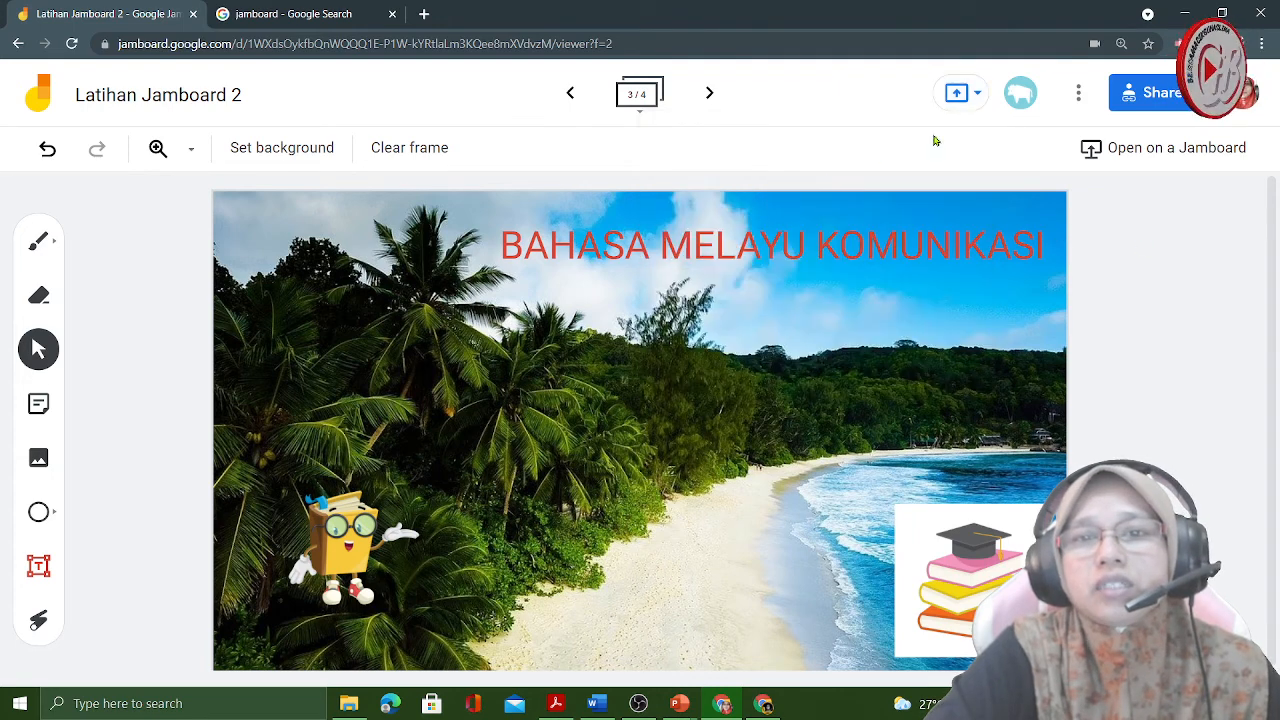
pyautogui.click(977, 94)
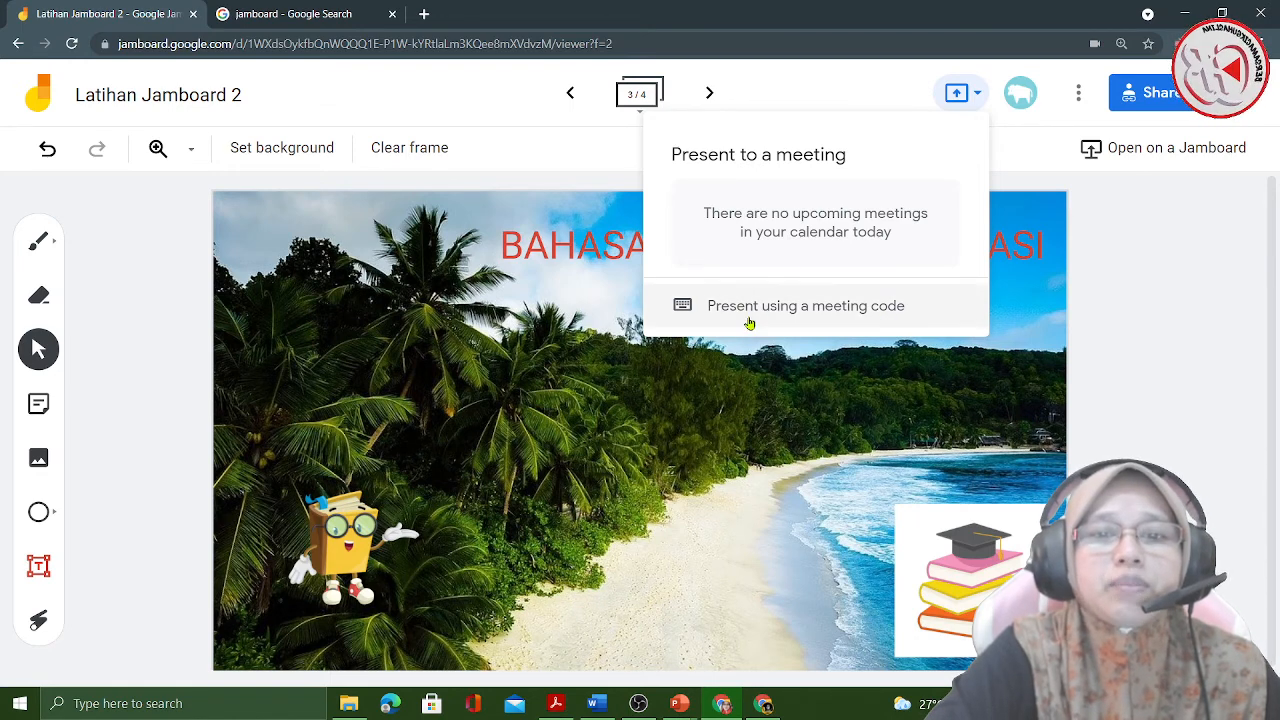
pyautogui.click(1132, 263)
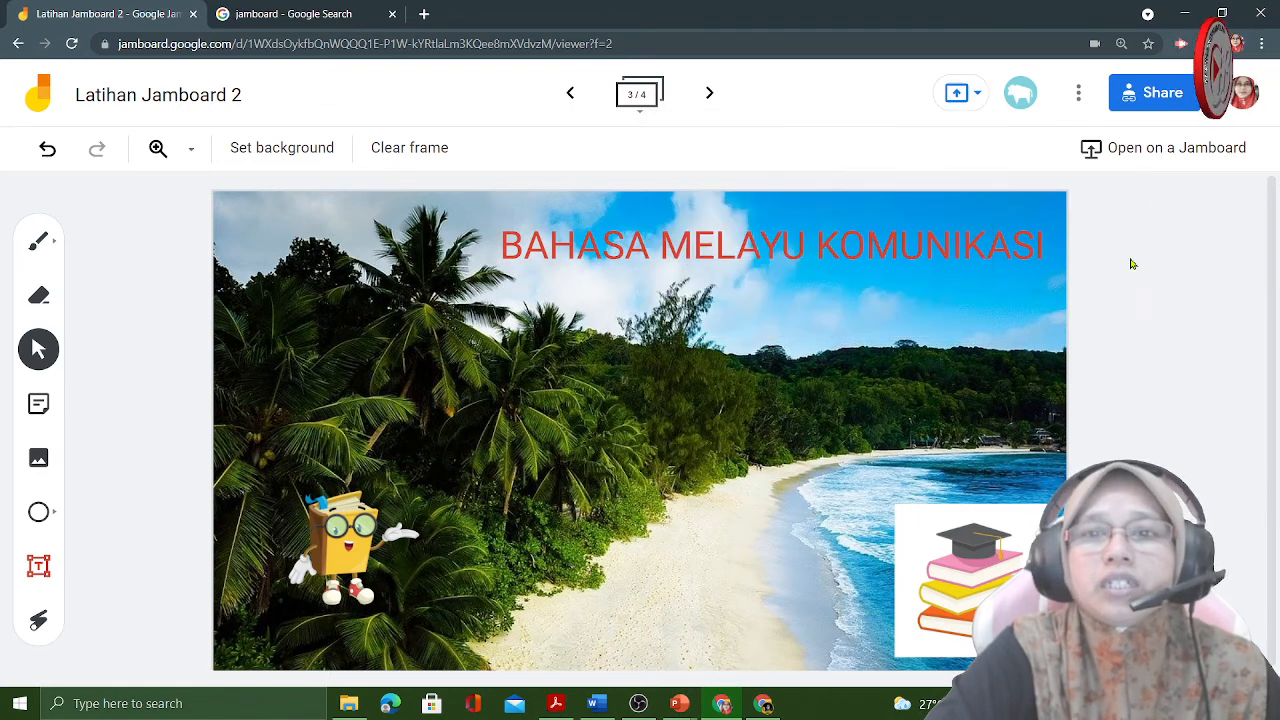
# - Review the people the jam is shared with and the link's access and role choices, keeping Anyone with the link as Editor
pyautogui.click(1148, 100)
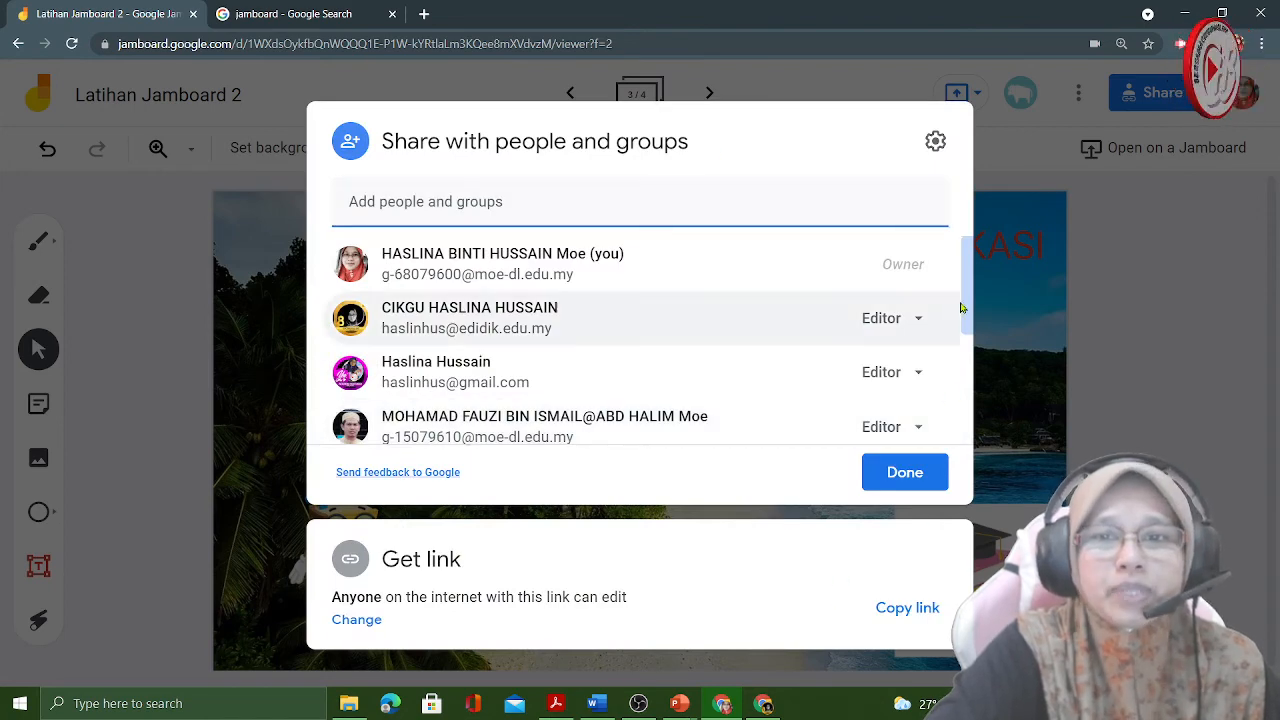
pyautogui.moveTo(973, 300); pyautogui.dragTo(978, 440)
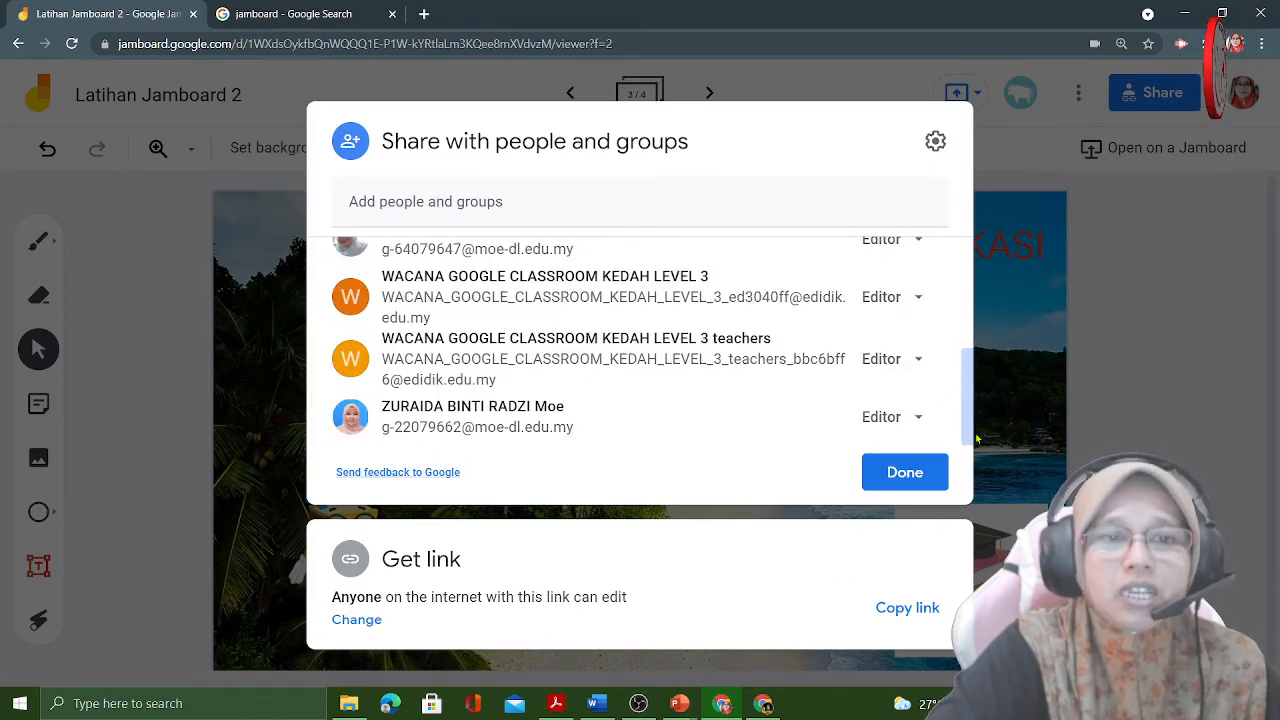
pyautogui.click(357, 620)
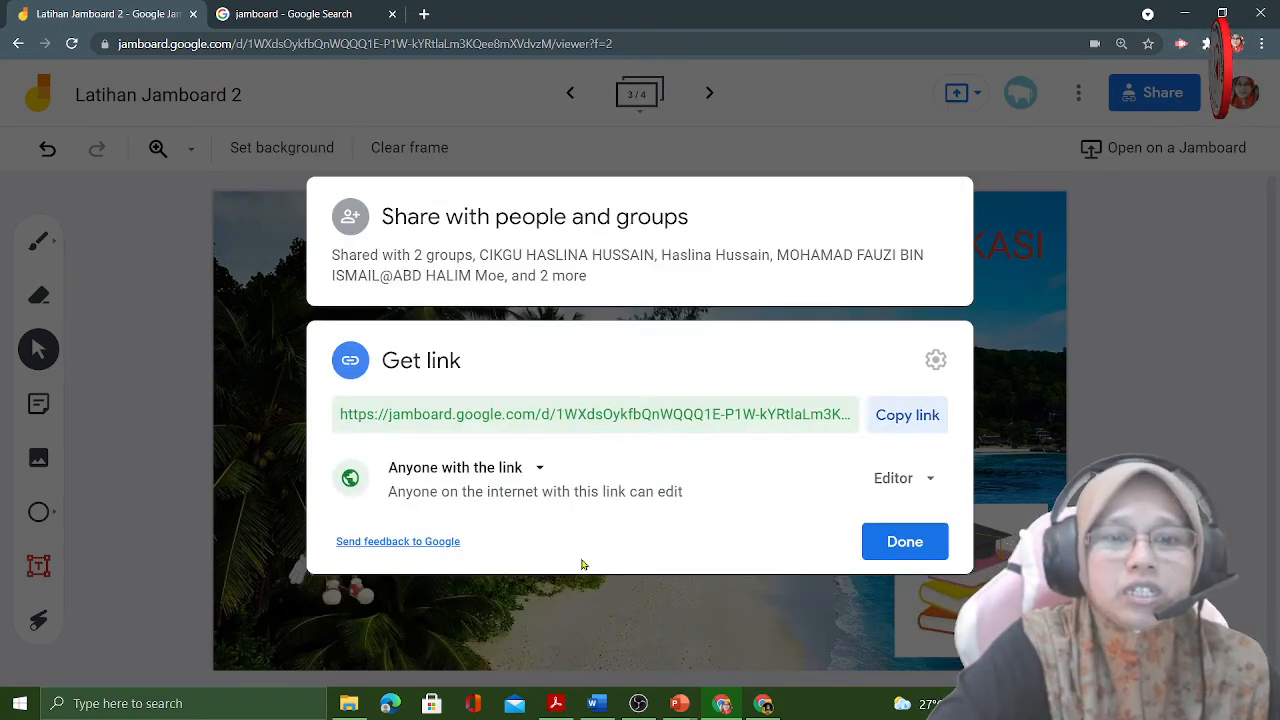
pyautogui.click(540, 470)
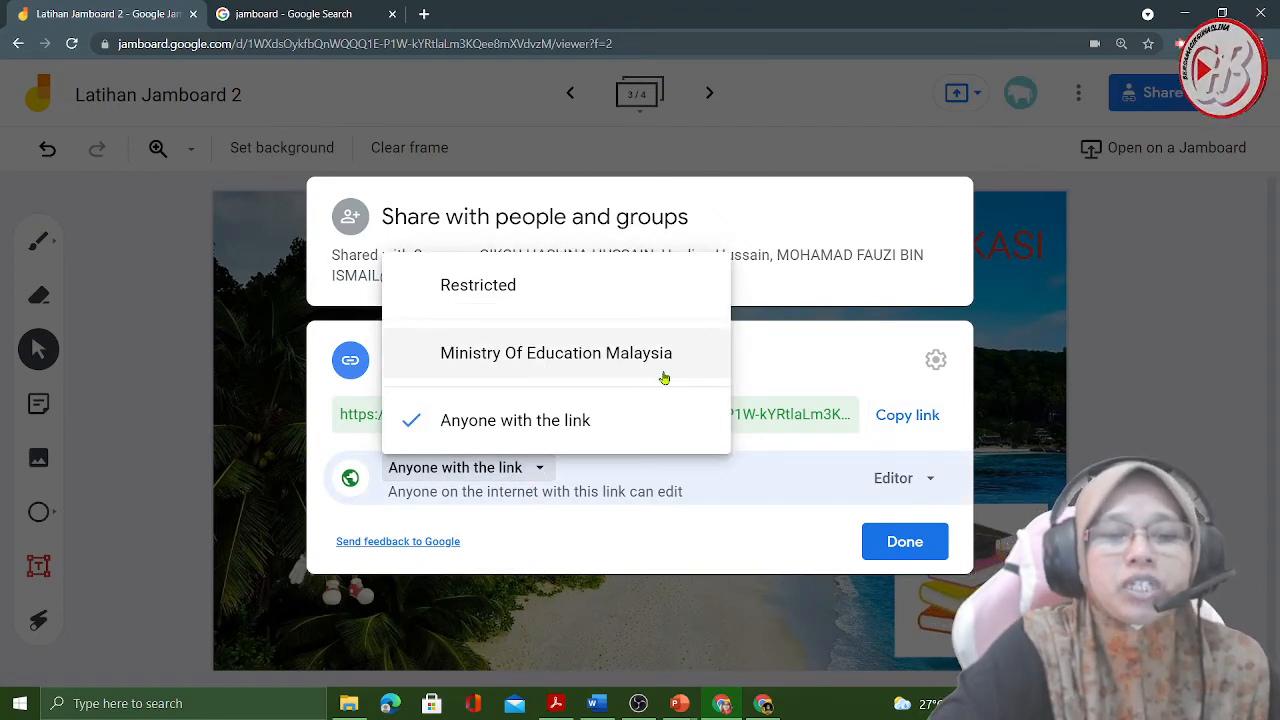
pyautogui.click(609, 421)
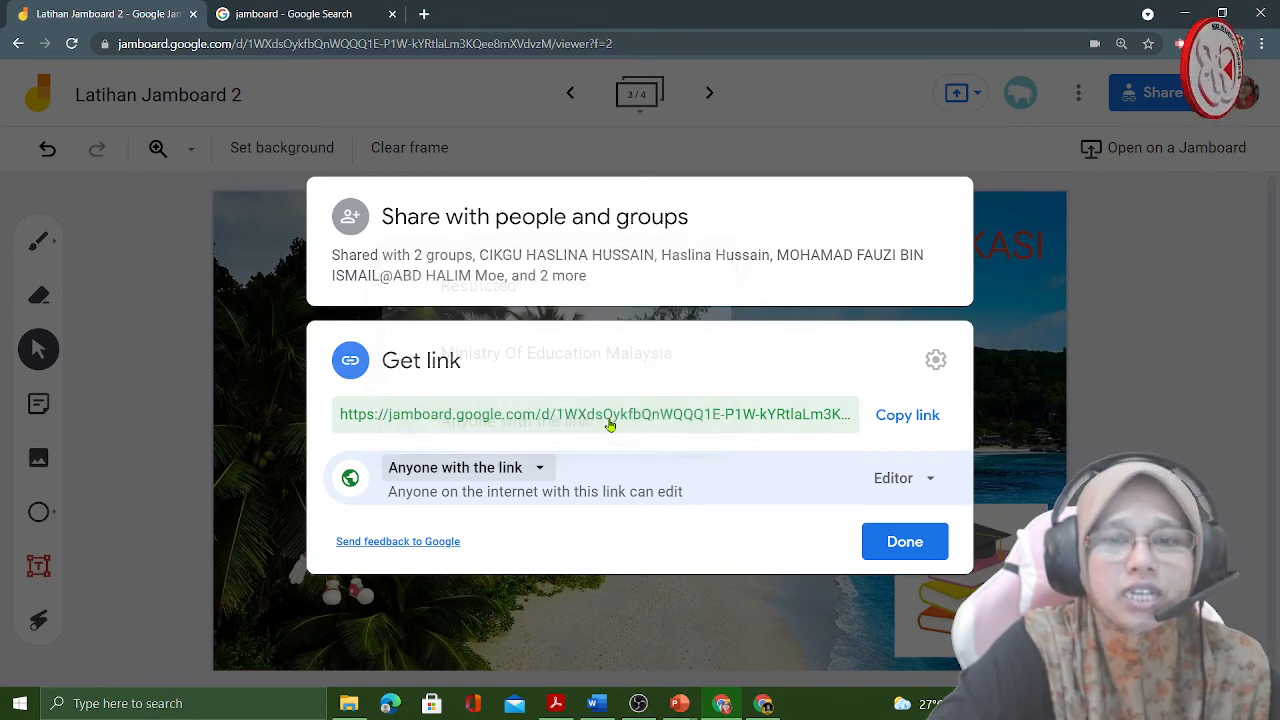
pyautogui.click(932, 480)
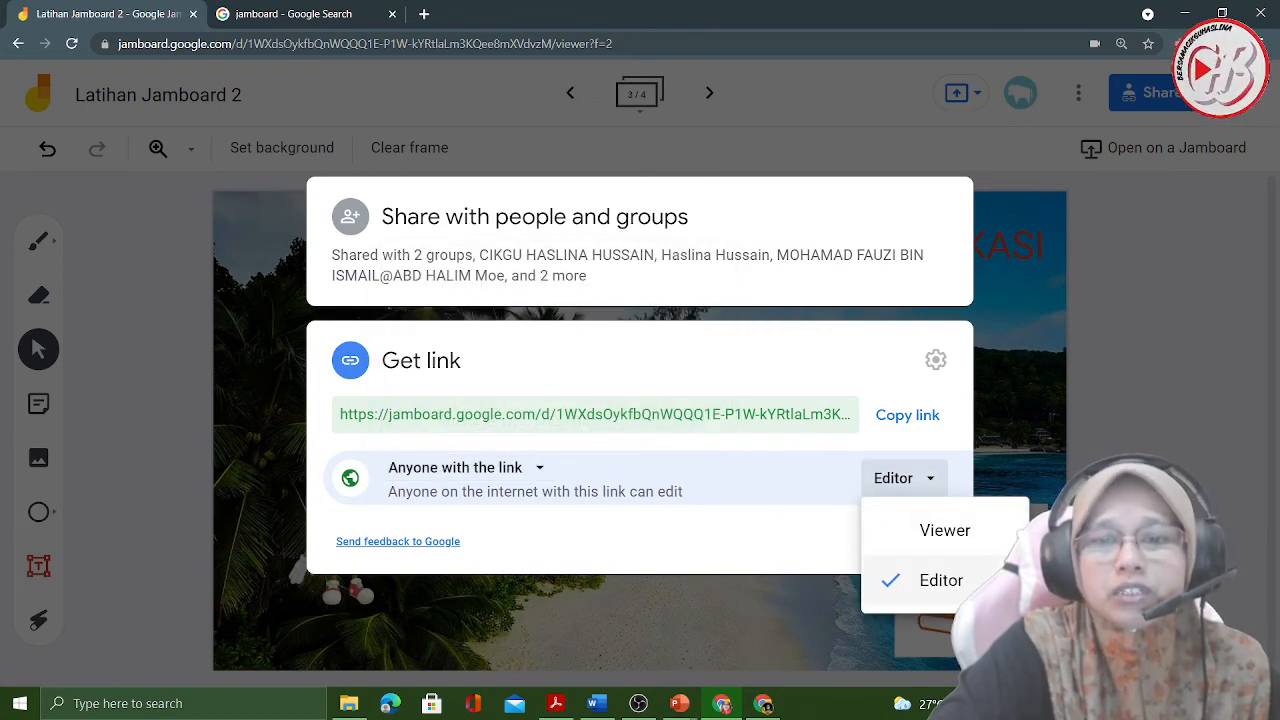
pyautogui.click(735, 562)
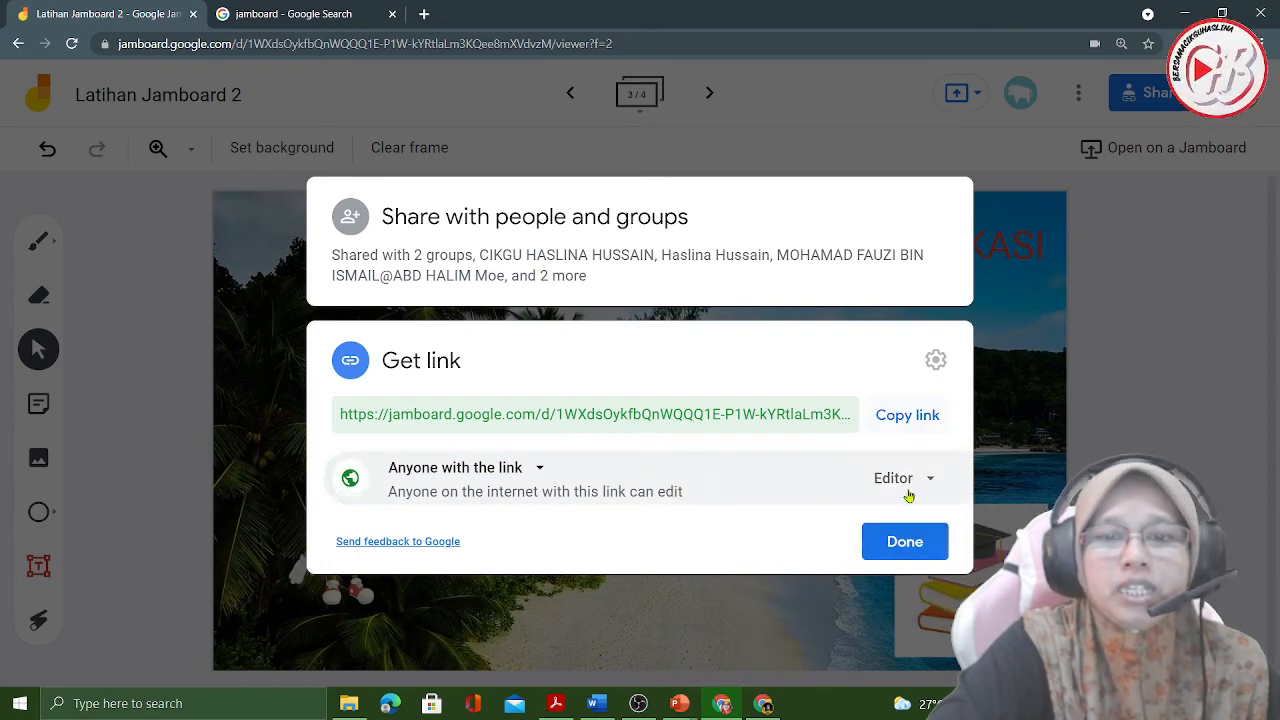
pyautogui.click(900, 553)
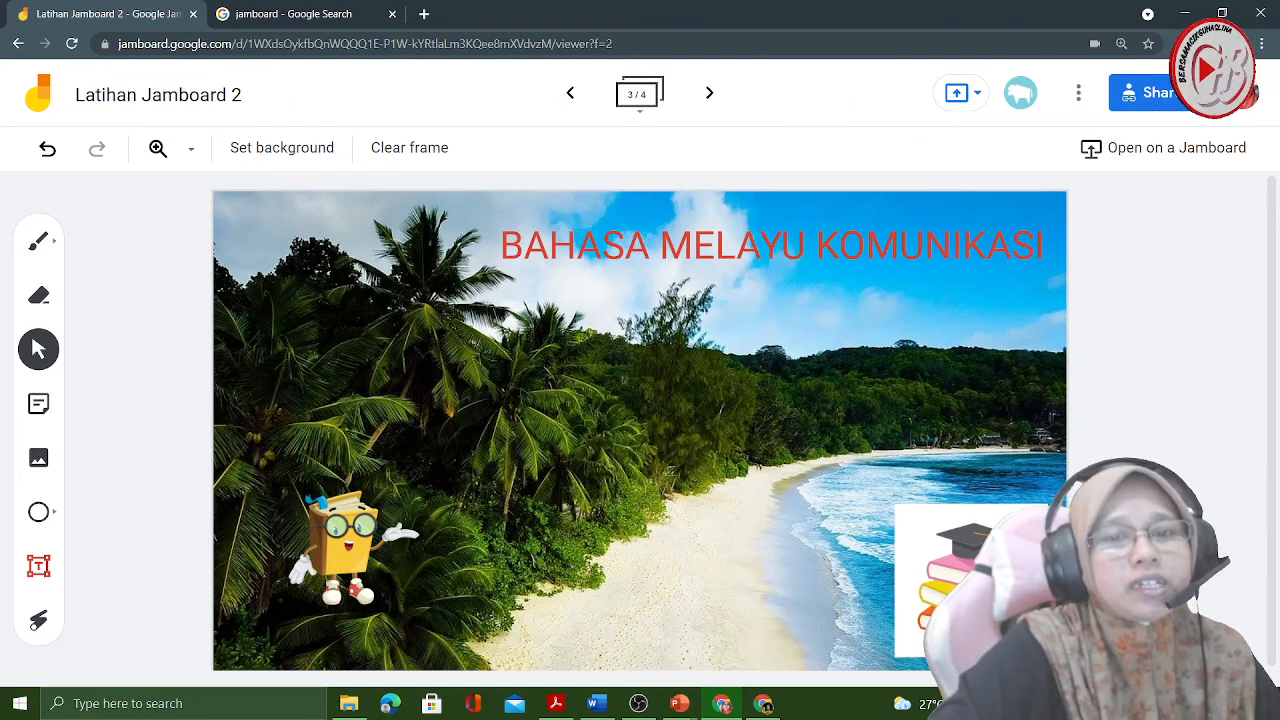
# - Page through the jam's frames from the second one and add a blank fifth frame after the last
pyautogui.click(571, 95)
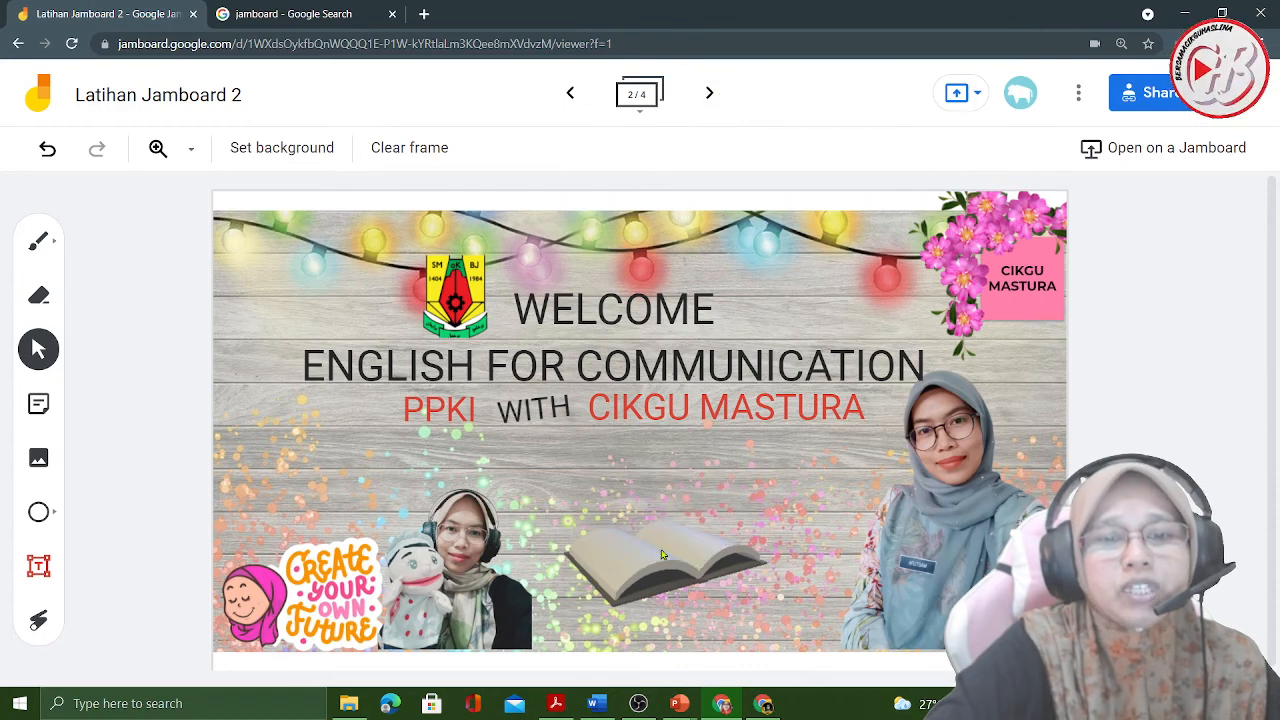
pyautogui.click(709, 94)
pyautogui.click(709, 94)
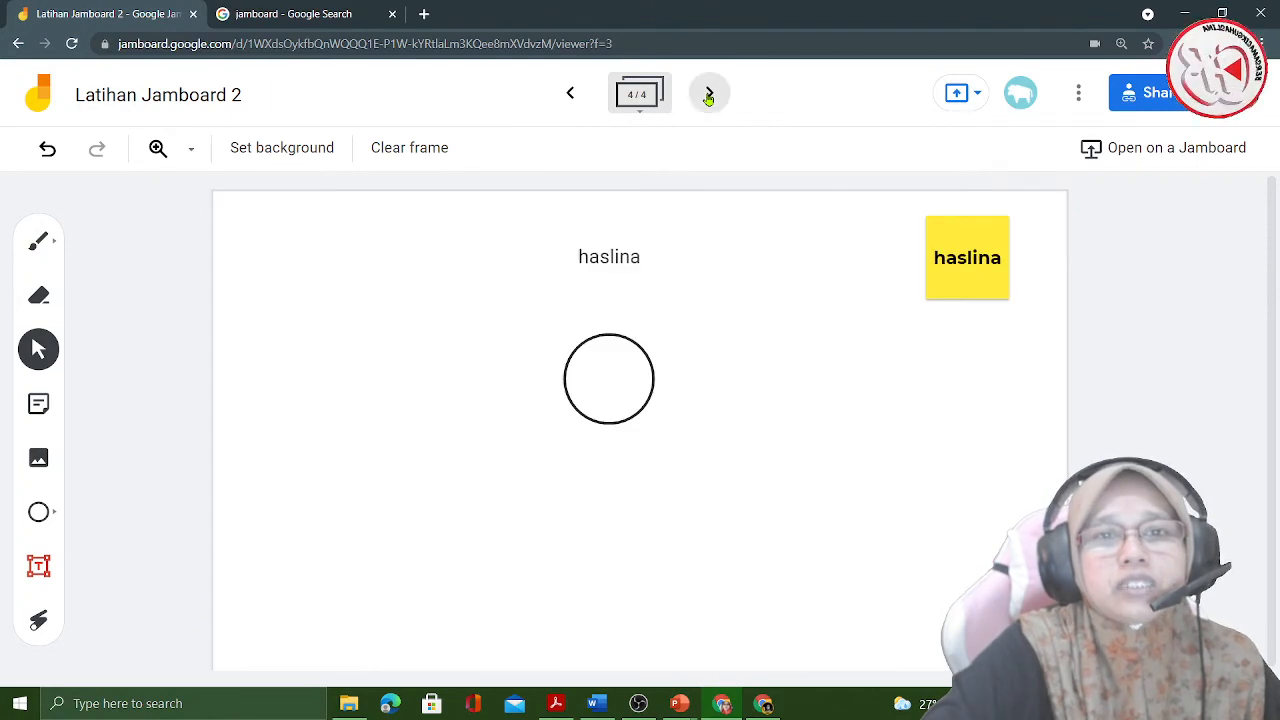
pyautogui.click(709, 94)
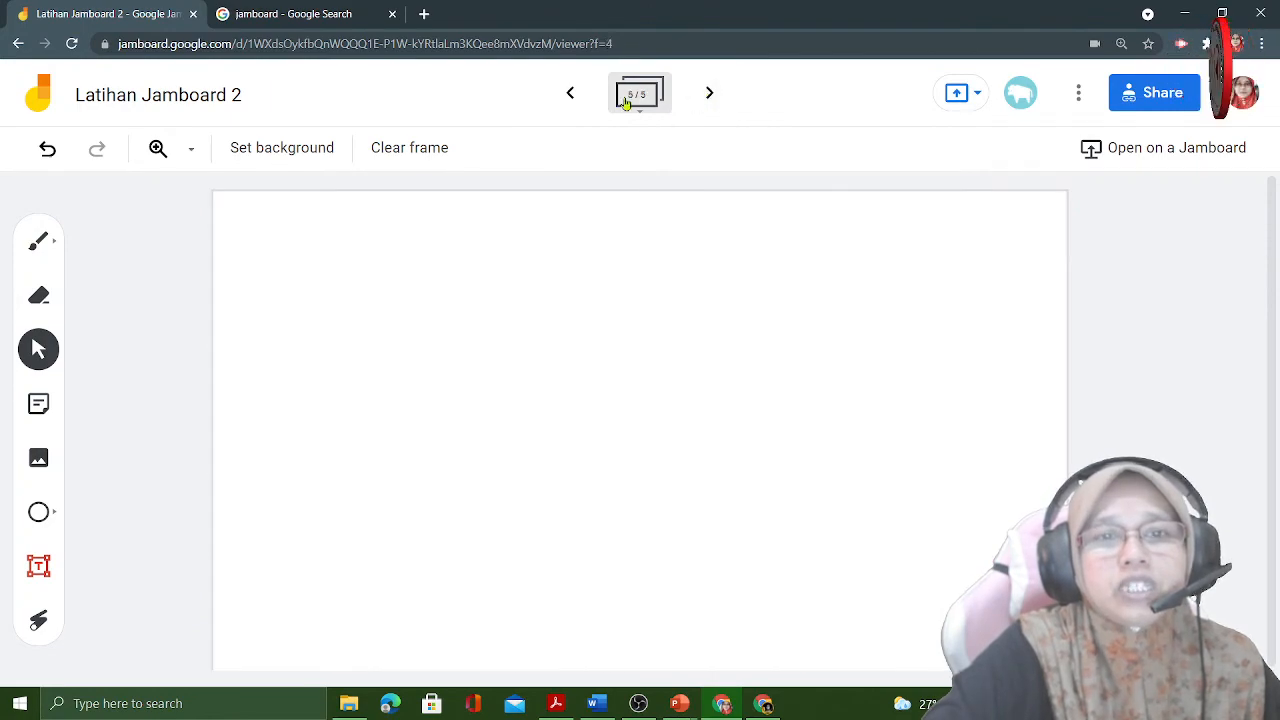
# - Page back from the blank fifth frame to the second frame of the jam
pyautogui.click(570, 97)
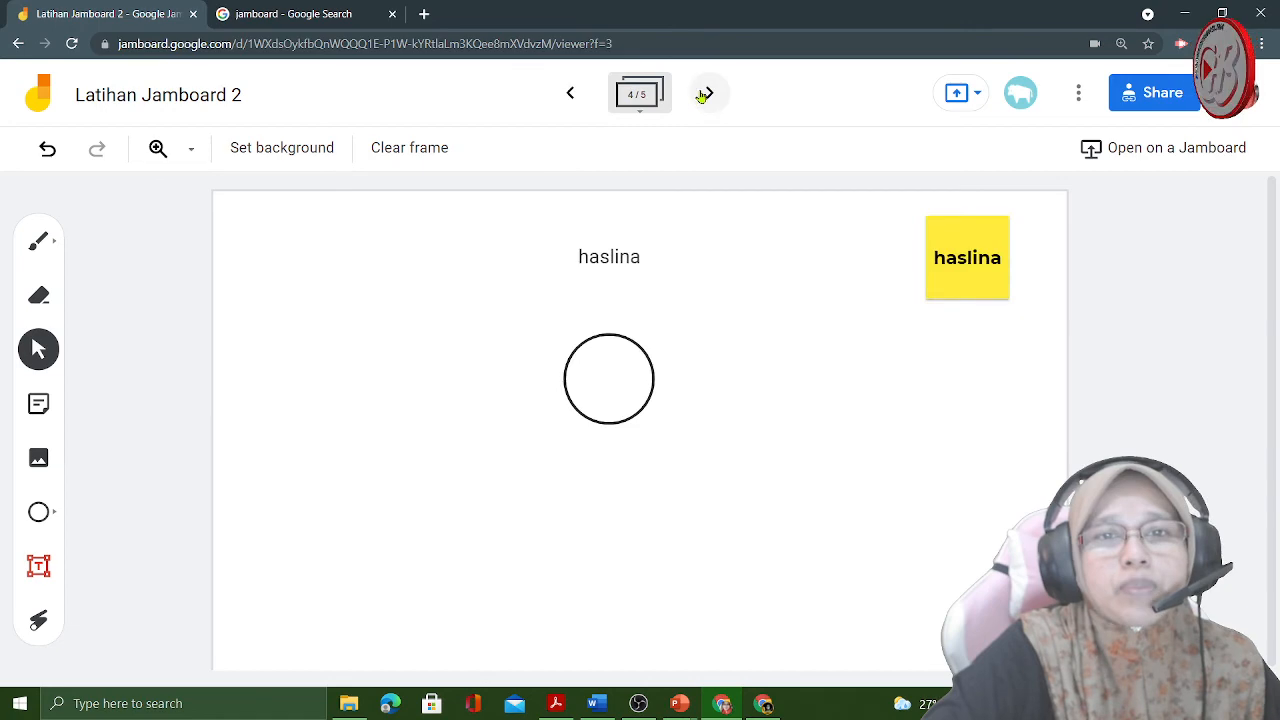
pyautogui.click(572, 96)
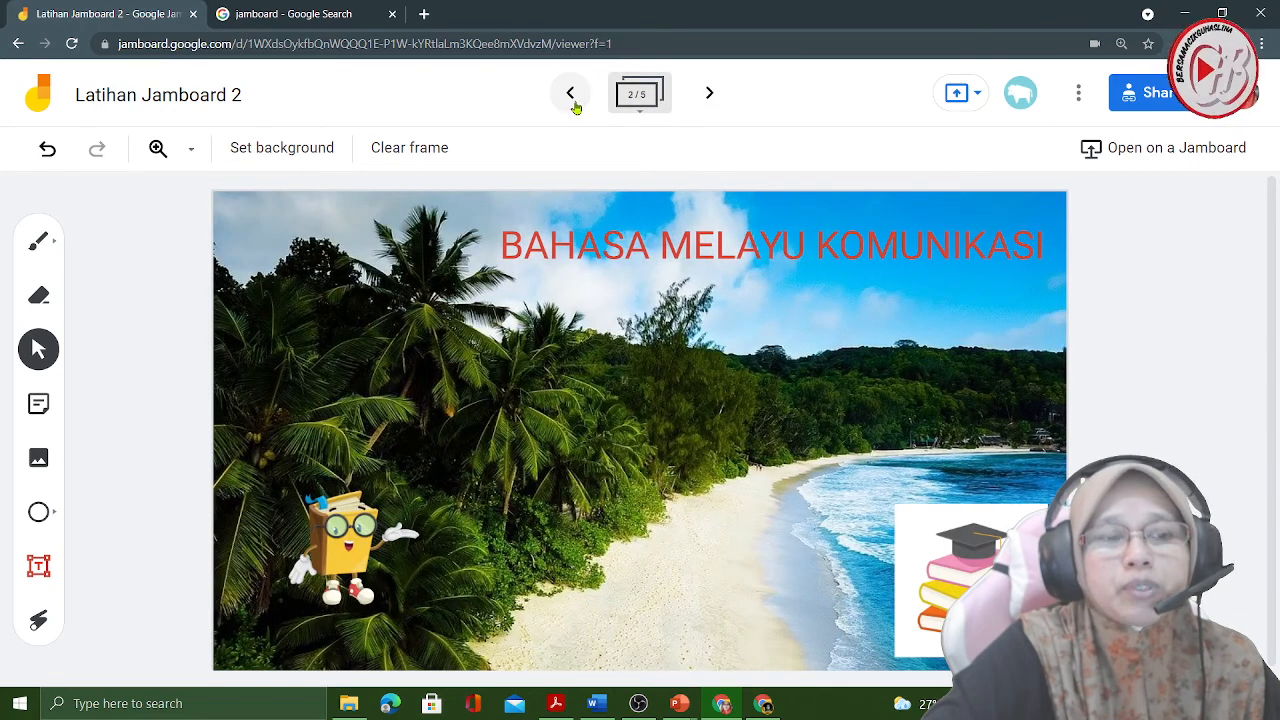
pyautogui.click(571, 98)
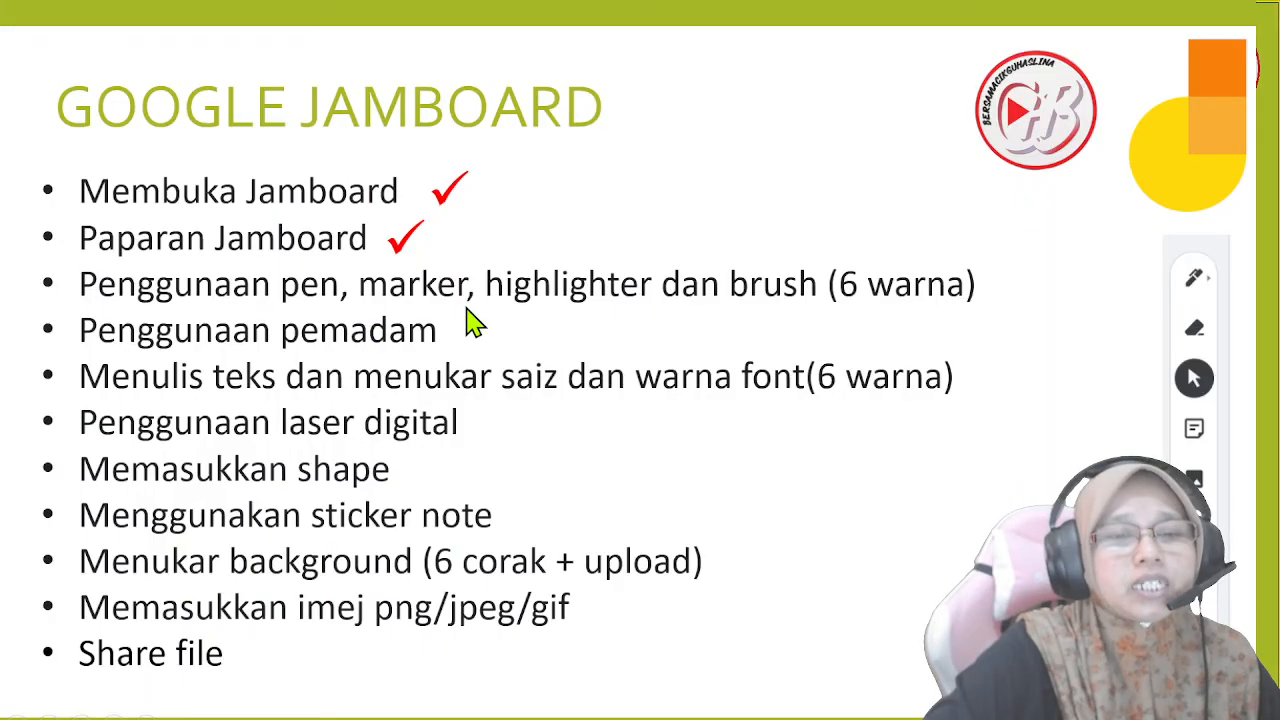
pyautogui.click(1066, 325)
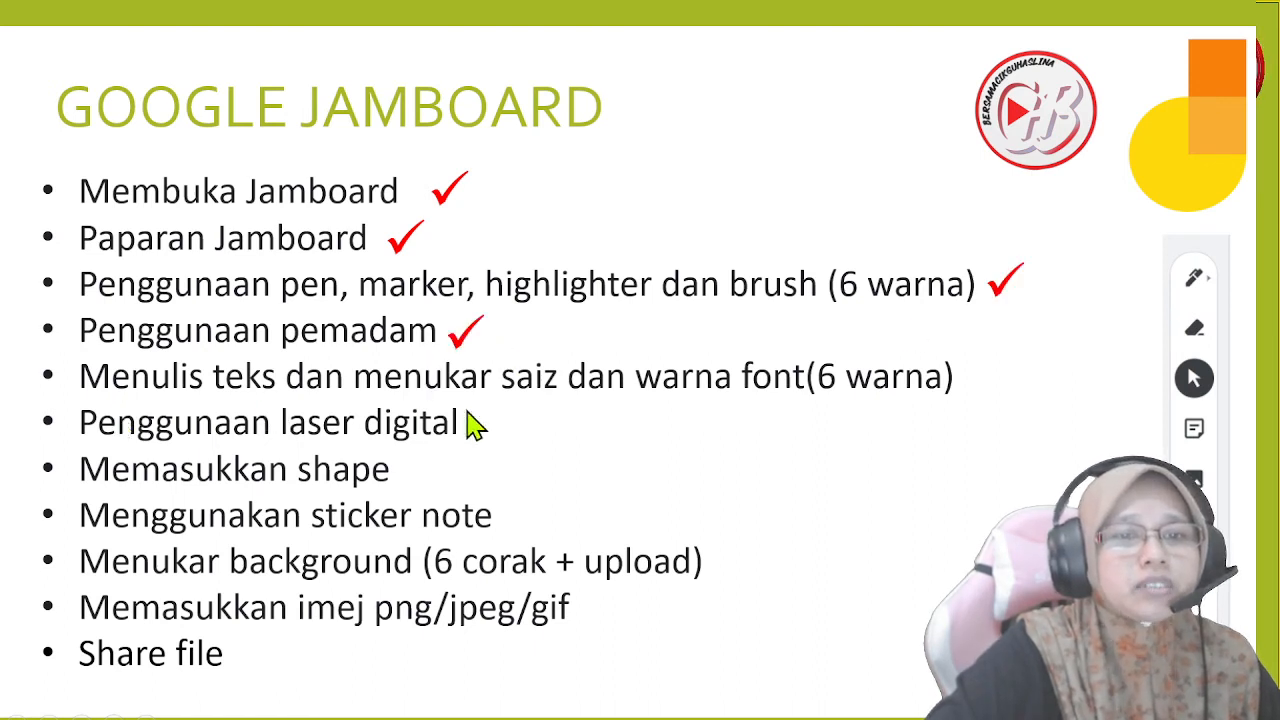
pyautogui.click(971, 407)
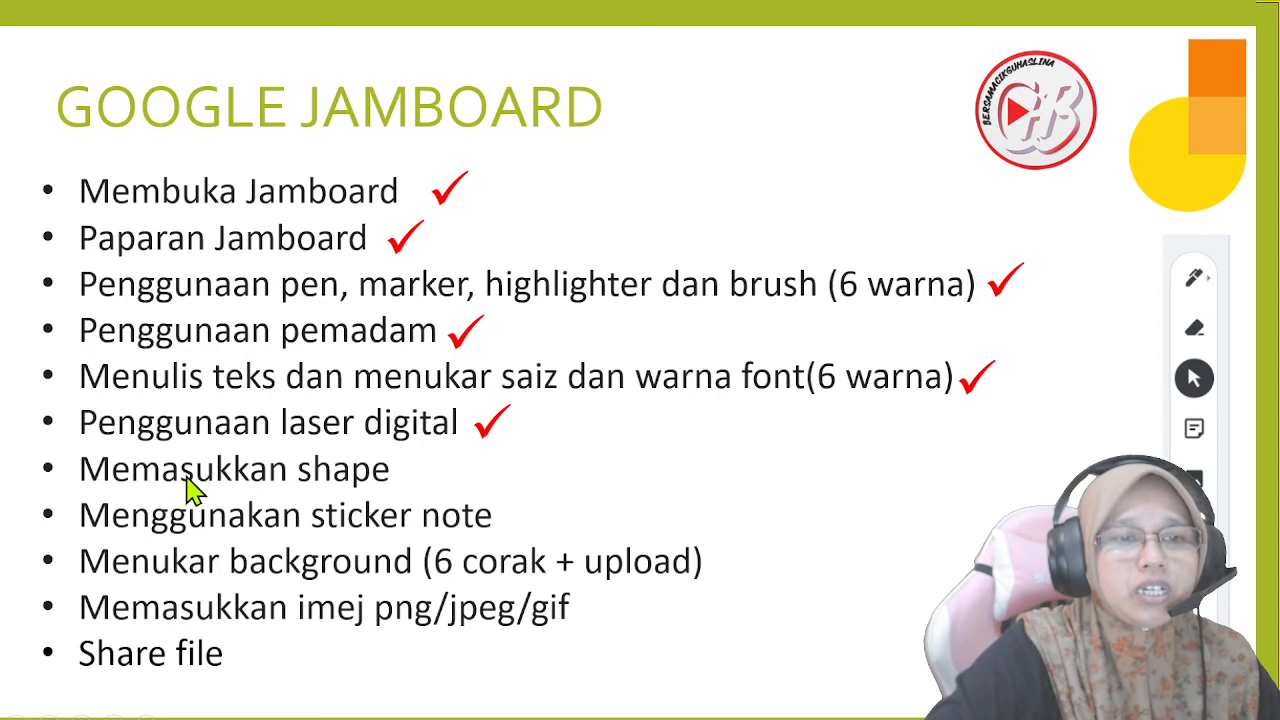
pyautogui.click(678, 495)
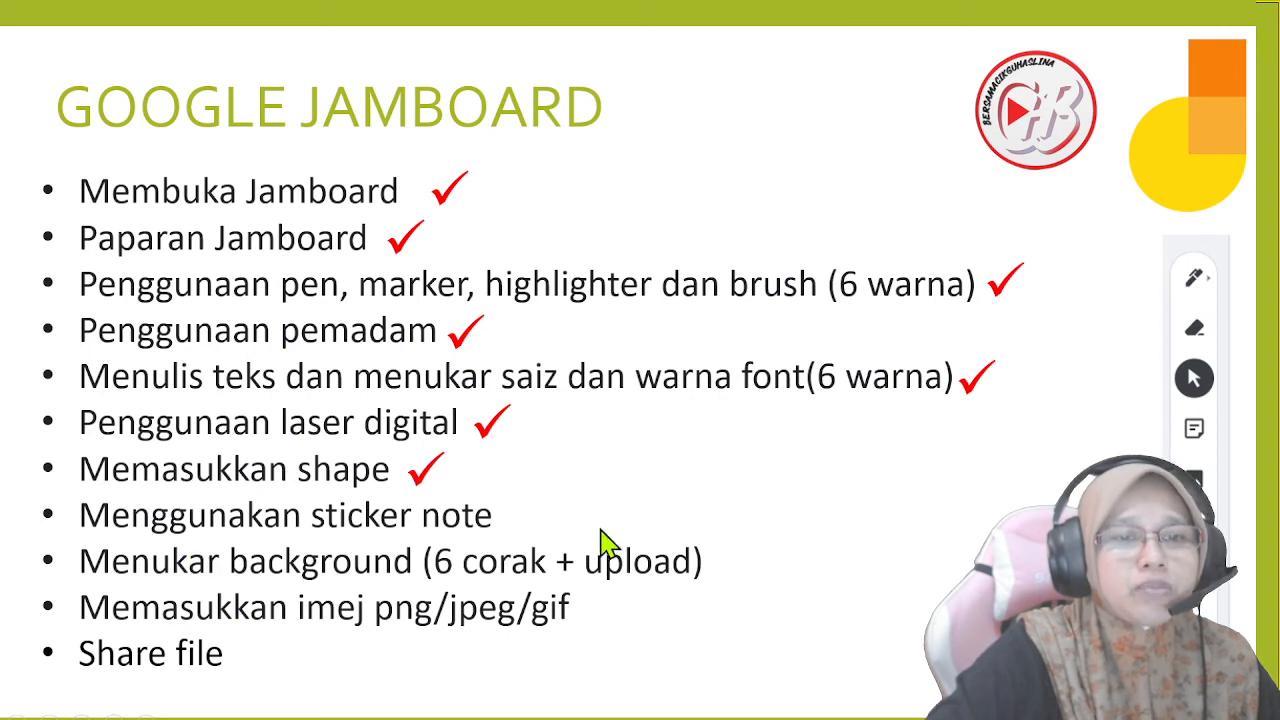